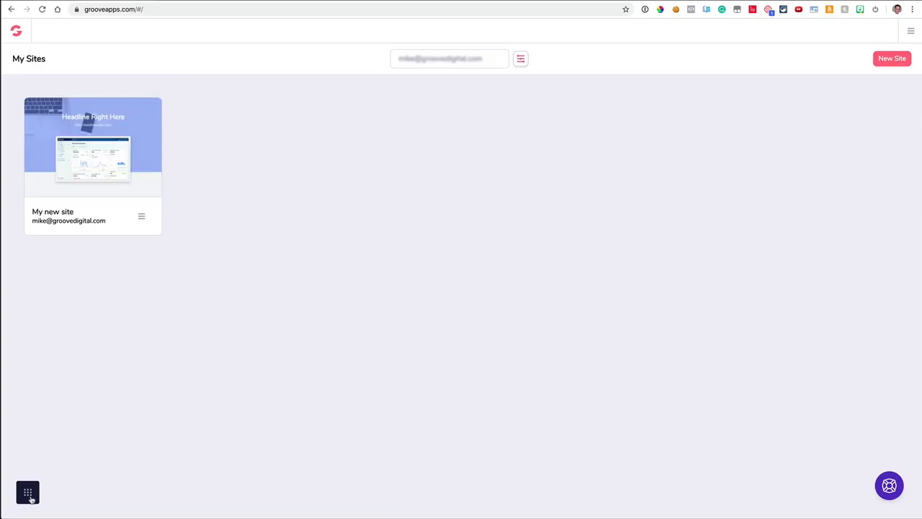
pyautogui.click(28, 494)
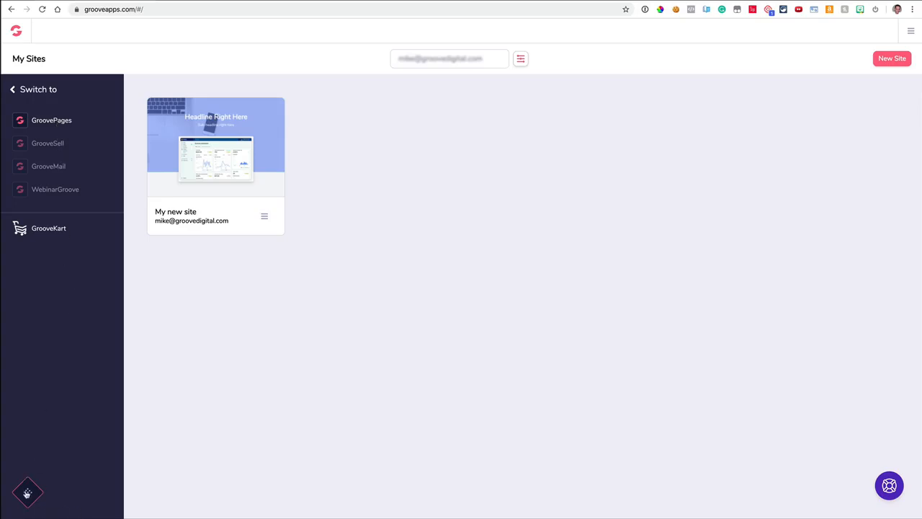
pyautogui.click(27, 492)
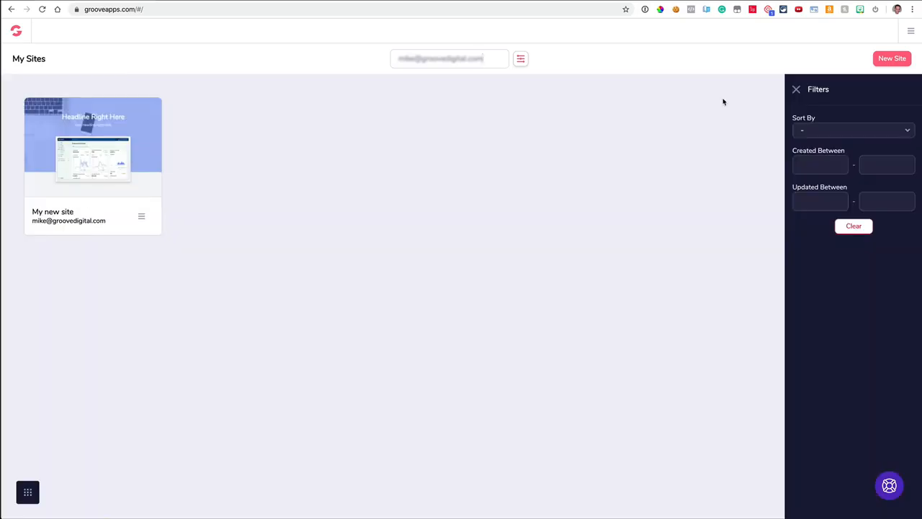
pyautogui.click(796, 90)
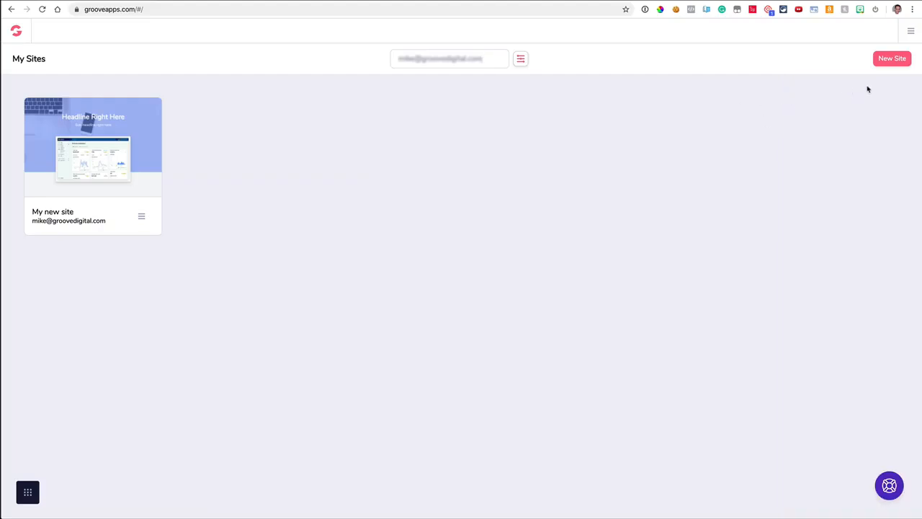
# Create a new site from the blank template.
pyautogui.click(892, 62)
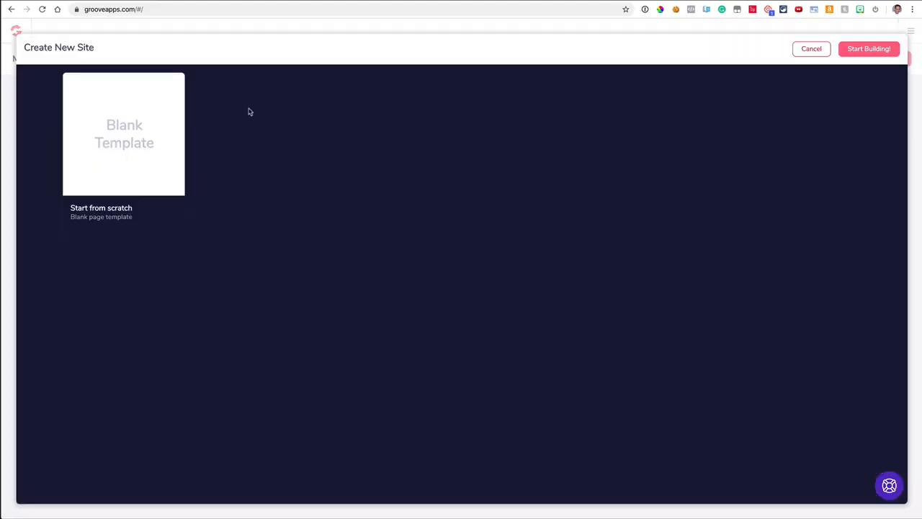
pyautogui.click(158, 140)
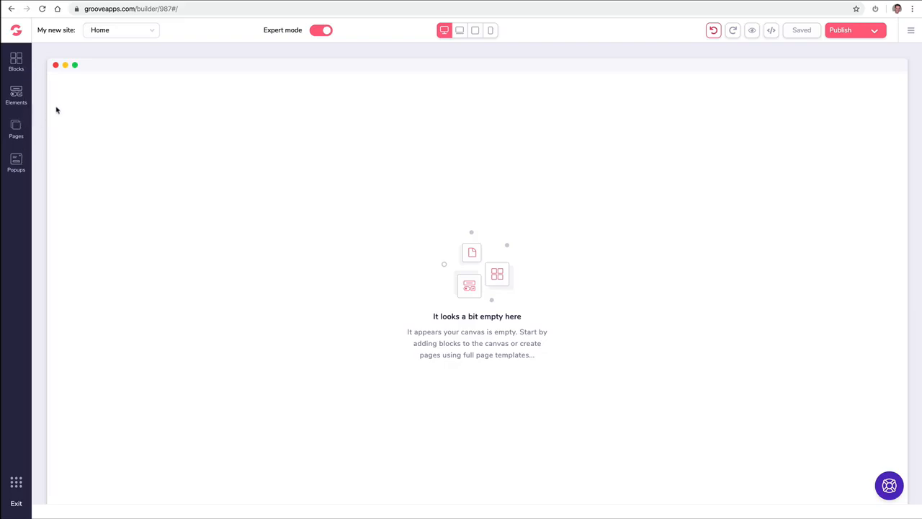
# Add the wireframe block with a navigation bar, centred headline and two buttons to the empty Home page.
pyautogui.click(18, 62)
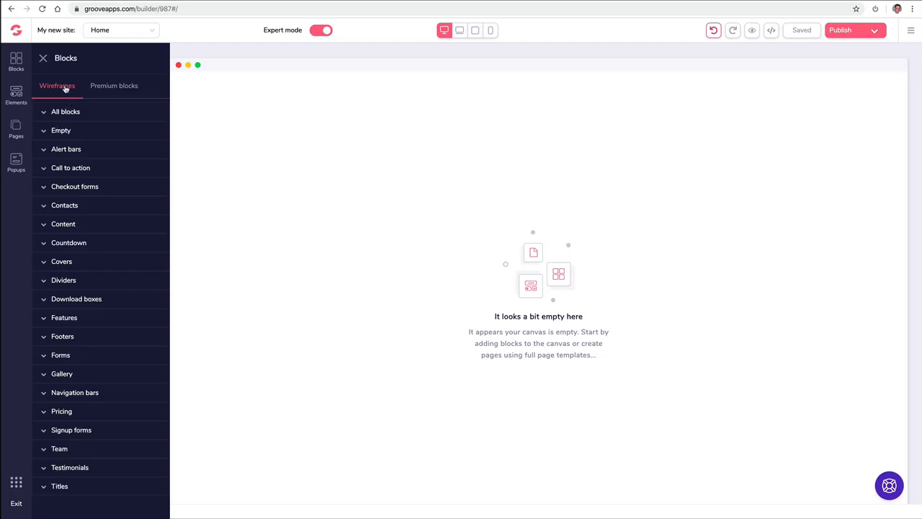
pyautogui.click(123, 88)
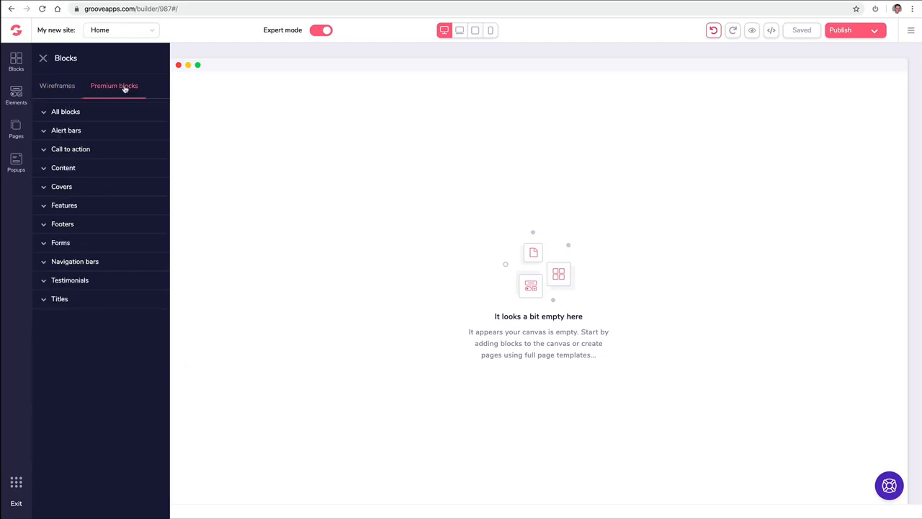
pyautogui.click(65, 88)
pyautogui.click(70, 113)
pyautogui.scroll(-2, 100, 153)
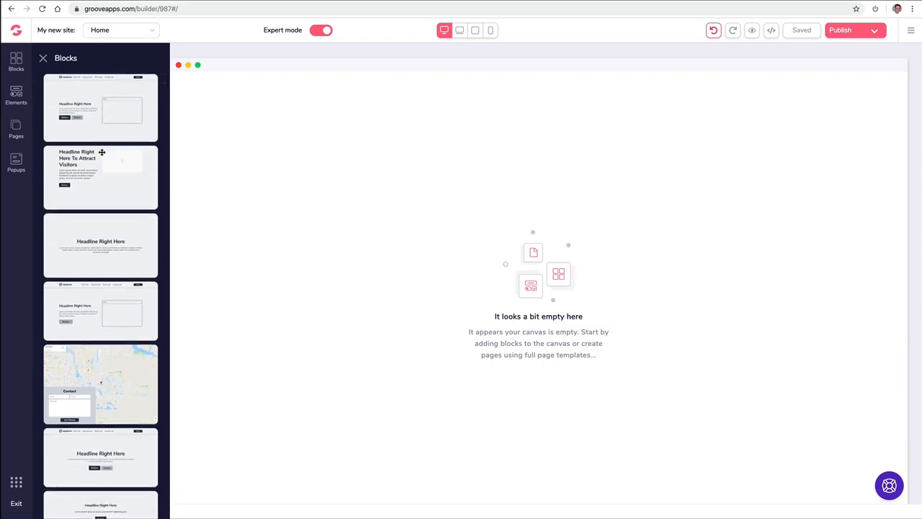
pyautogui.scroll(-1, 102, 152)
pyautogui.scroll(-5, 101, 152)
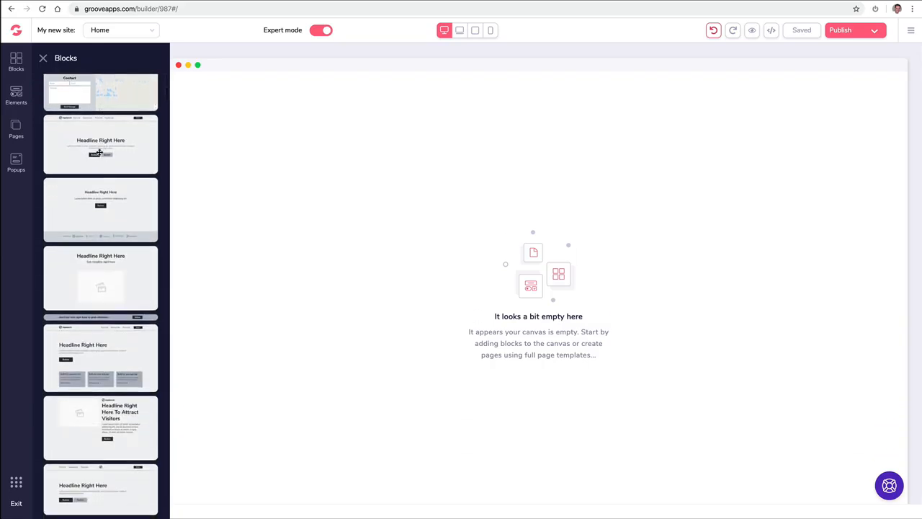
pyautogui.moveTo(101, 151); pyautogui.dragTo(332, 142)
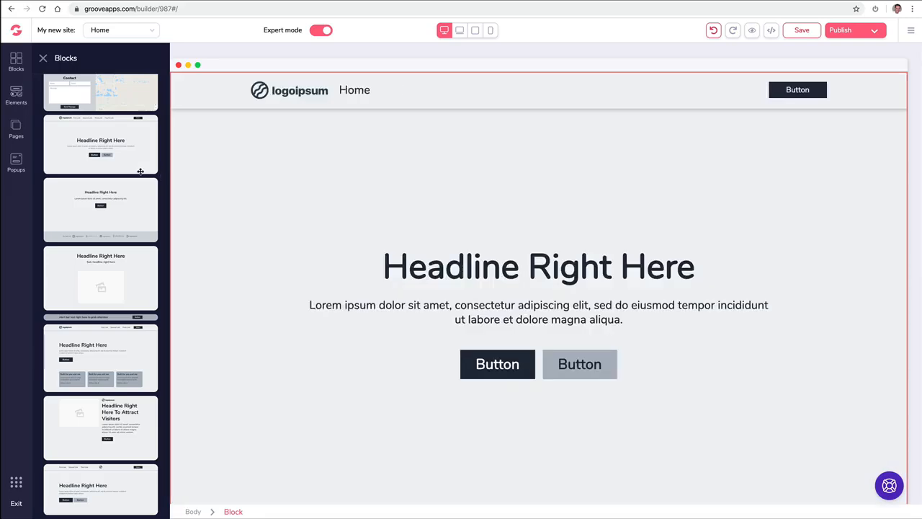
# Delete the navigation bar and the rest of the wireframe headline block from the Home page.
pyautogui.scroll(2, 114, 195)
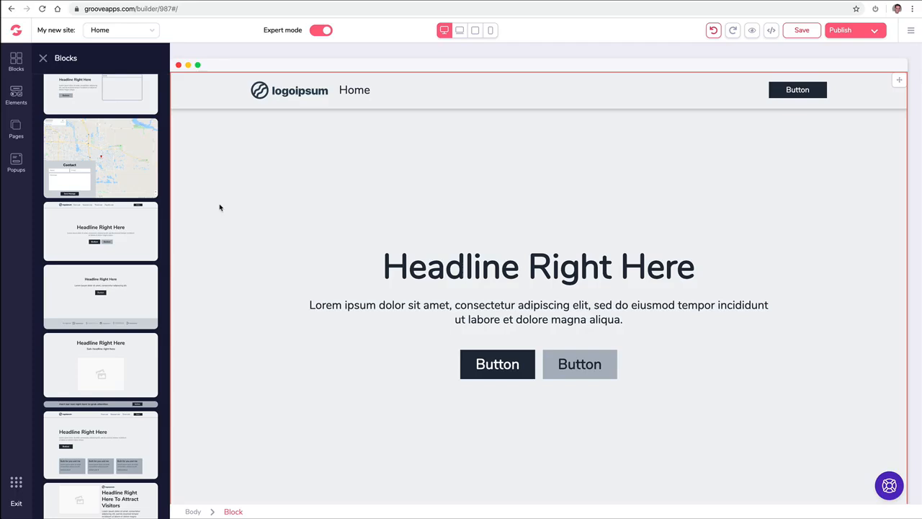
pyautogui.click(259, 163)
pyautogui.click(91, 89)
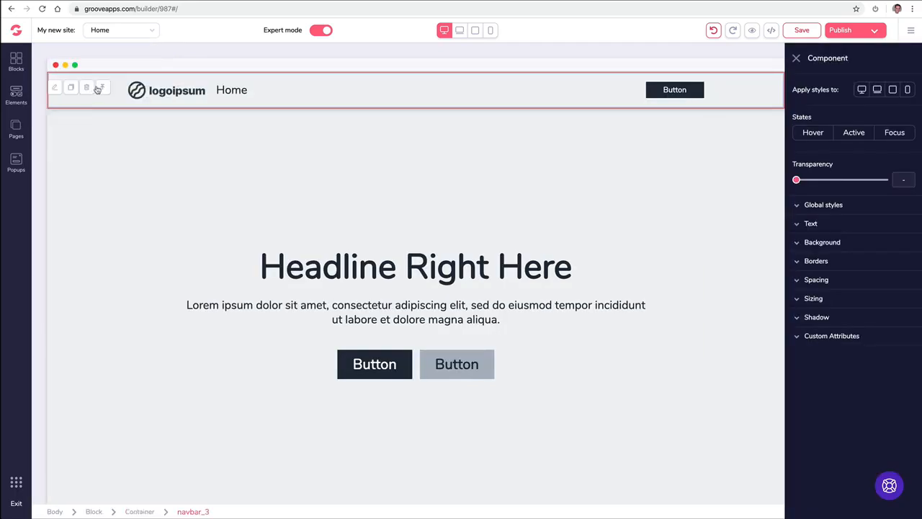
pyautogui.click(88, 88)
pyautogui.click(85, 90)
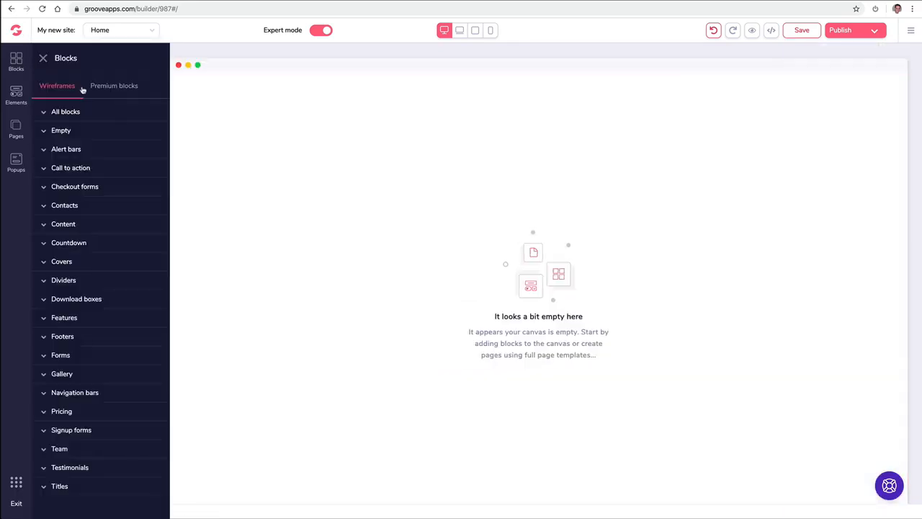
# Add the premium block with a headline, sub-headline and dashboard image on a blue desk background to the Home page.
pyautogui.click(96, 89)
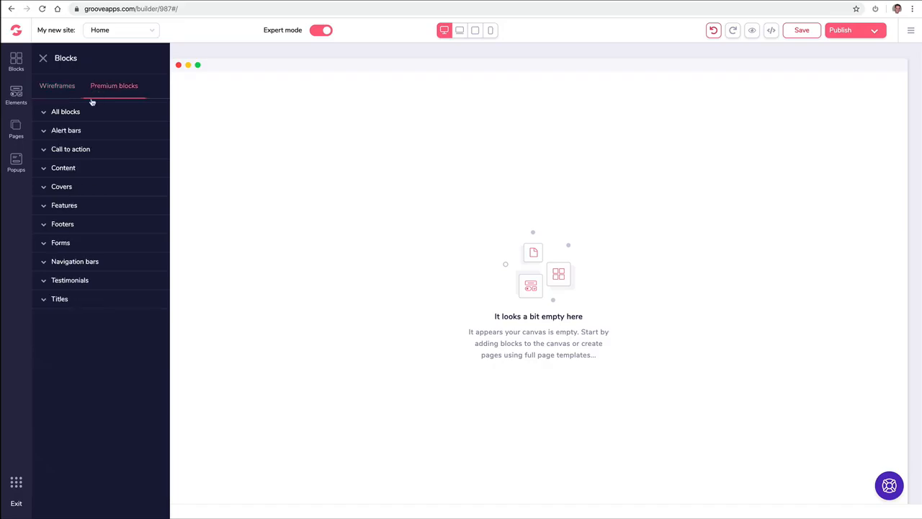
pyautogui.click(78, 113)
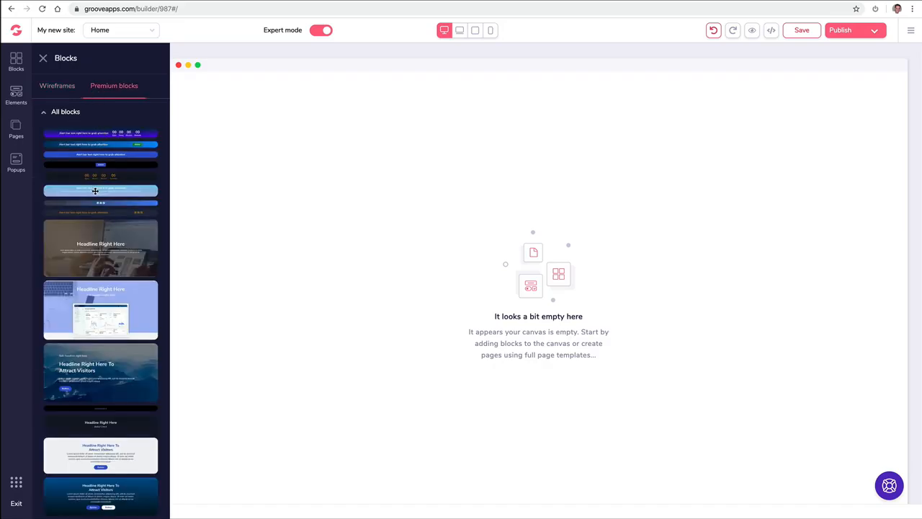
pyautogui.scroll(-1, 110, 210)
pyautogui.moveTo(100, 253); pyautogui.dragTo(357, 120)
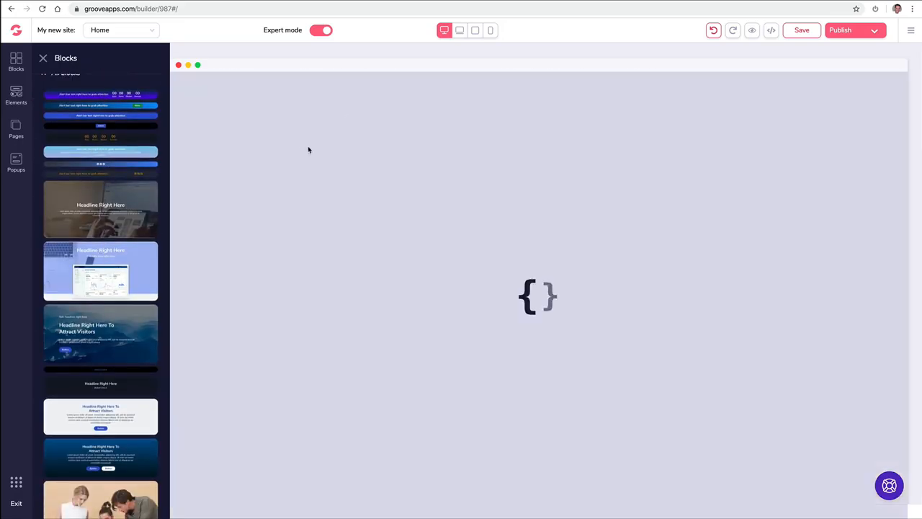
pyautogui.scroll(-10, 101, 197)
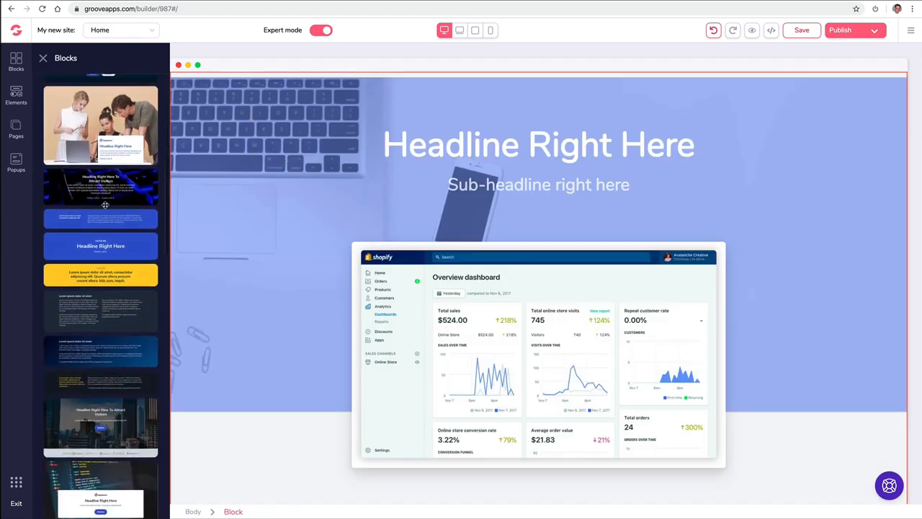
pyautogui.scroll(12, 104, 205)
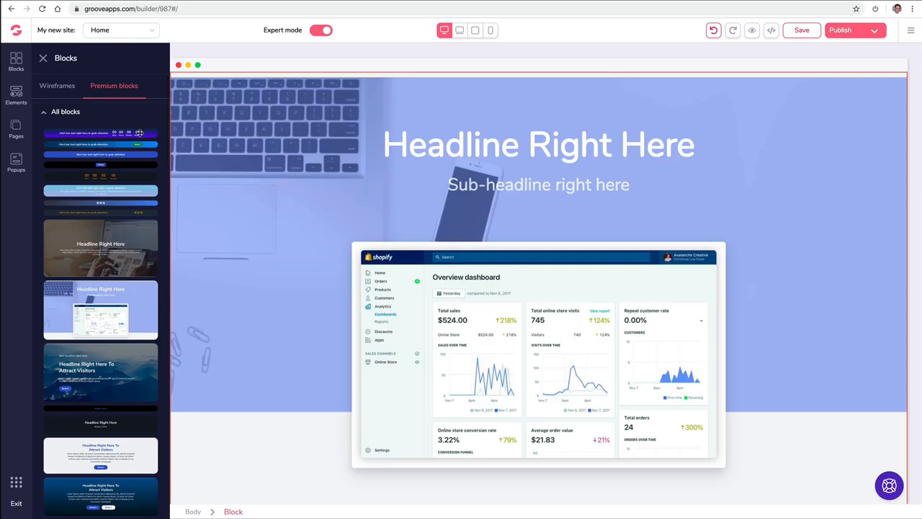
pyautogui.click(207, 108)
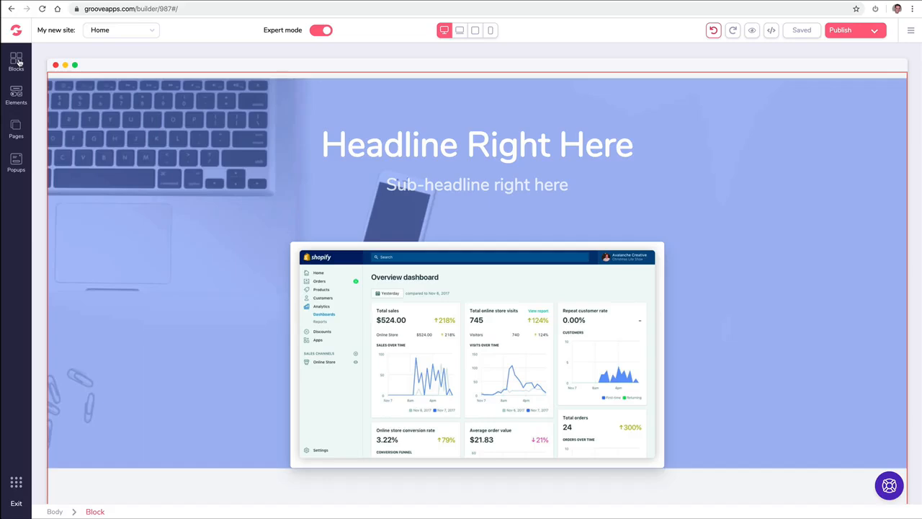
# Browse the premium call-to-action blocks, the wireframe block categories and the available page elements.
pyautogui.click(20, 63)
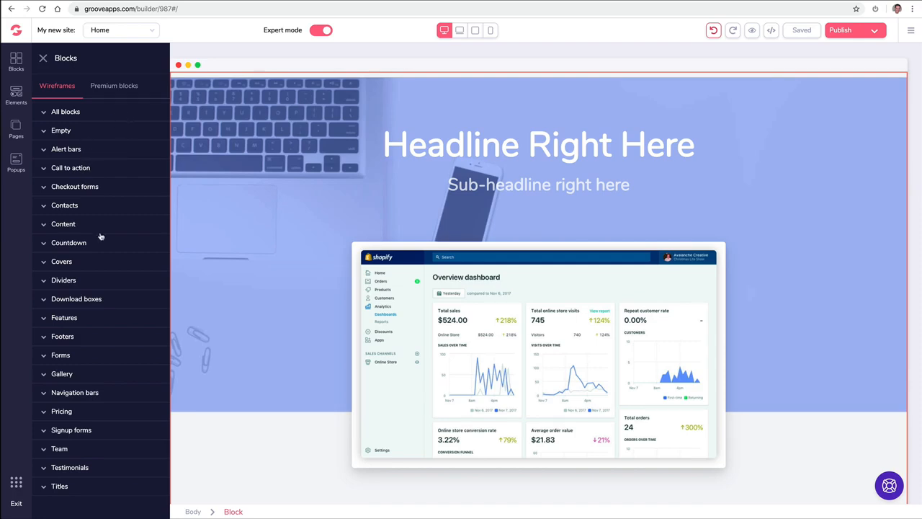
pyautogui.click(94, 87)
pyautogui.click(81, 148)
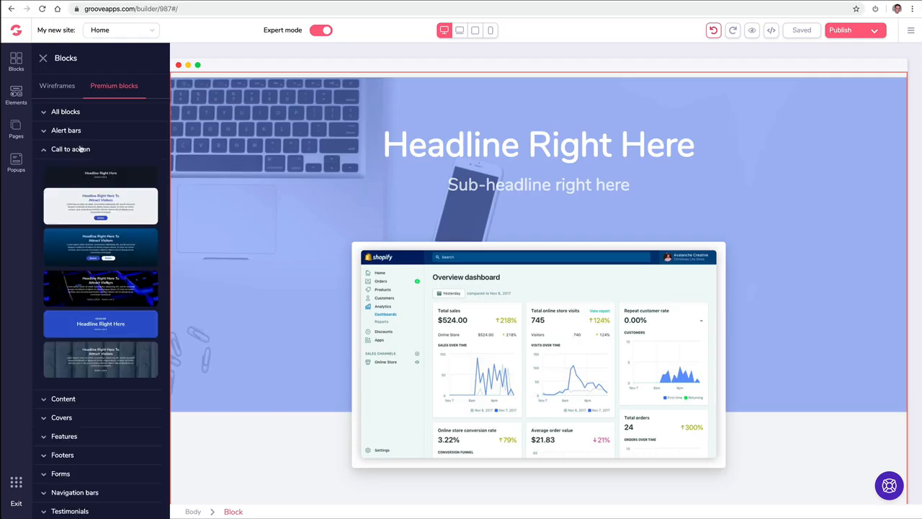
pyautogui.click(56, 87)
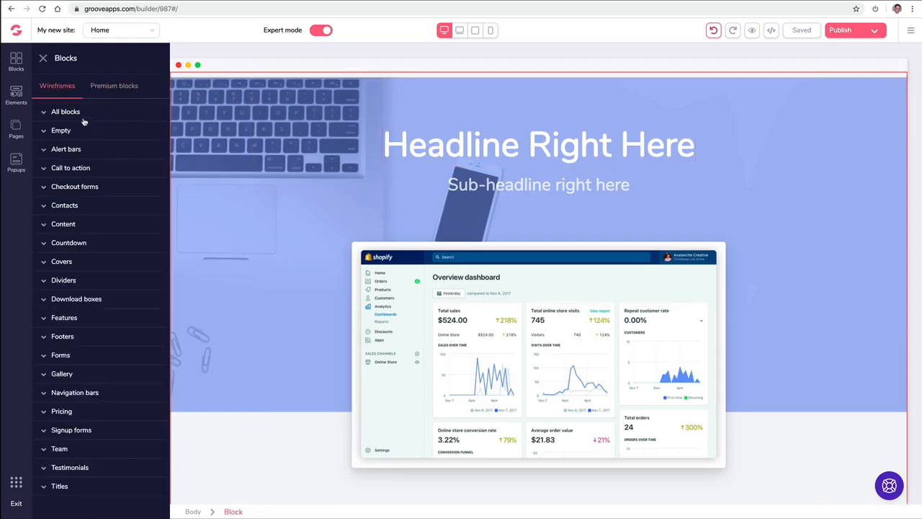
pyautogui.click(16, 93)
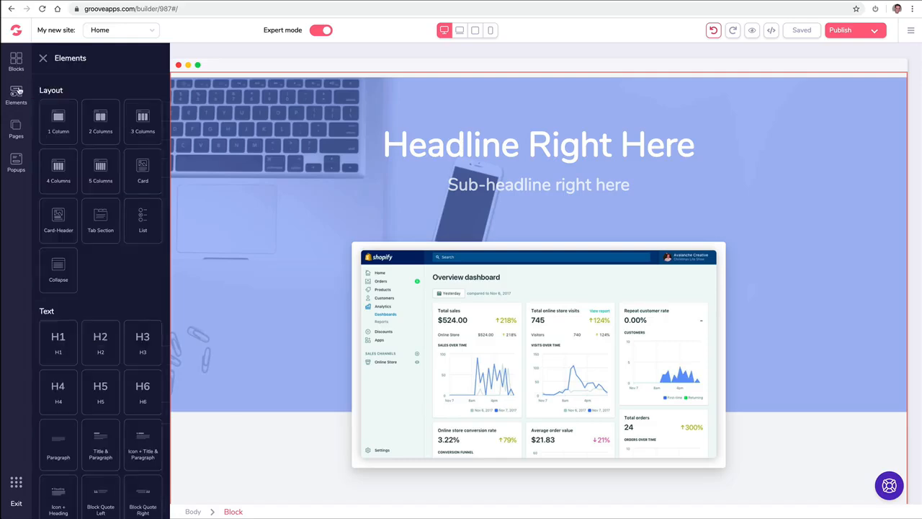
pyautogui.scroll(-10, 71, 170)
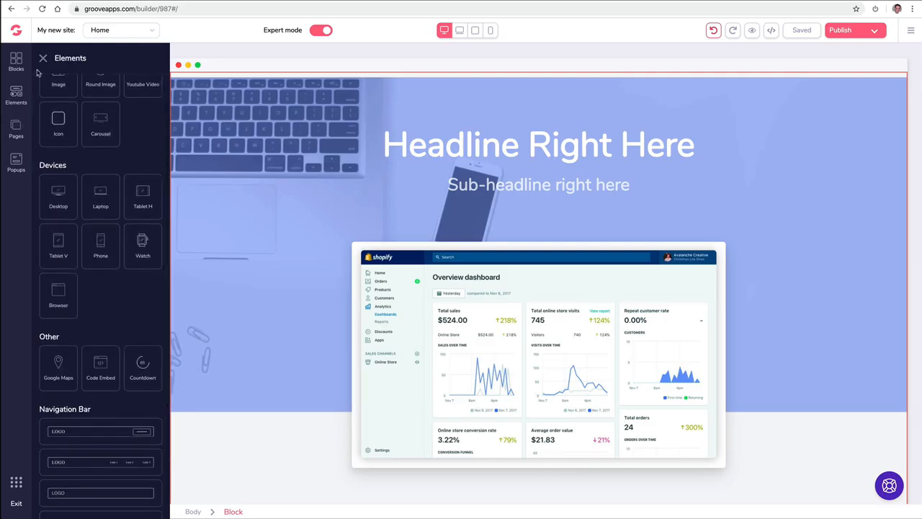
# Examine the text and background style options of the container around the headline.
pyautogui.click(268, 163)
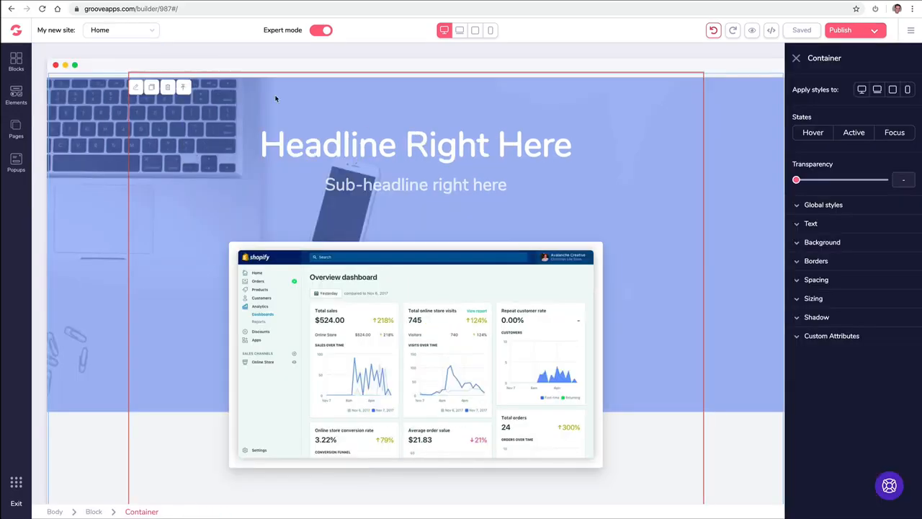
pyautogui.click(797, 225)
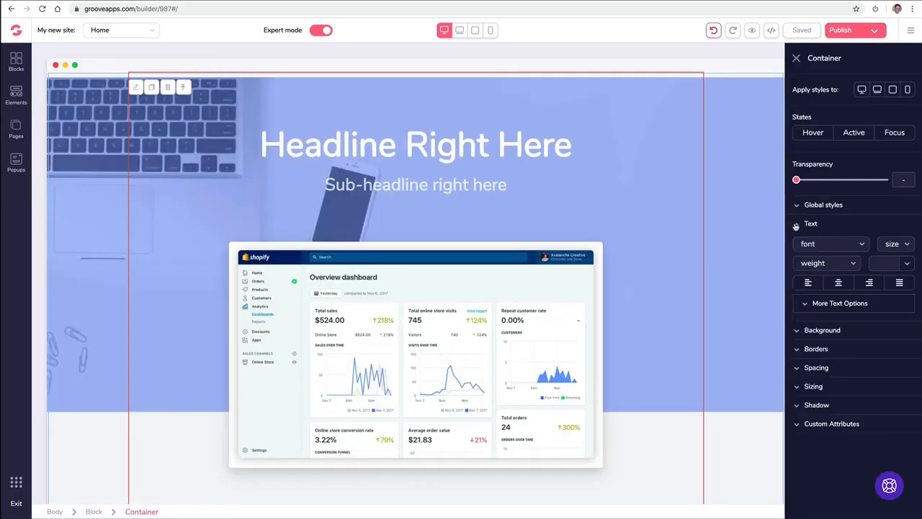
pyautogui.click(796, 226)
pyautogui.click(796, 246)
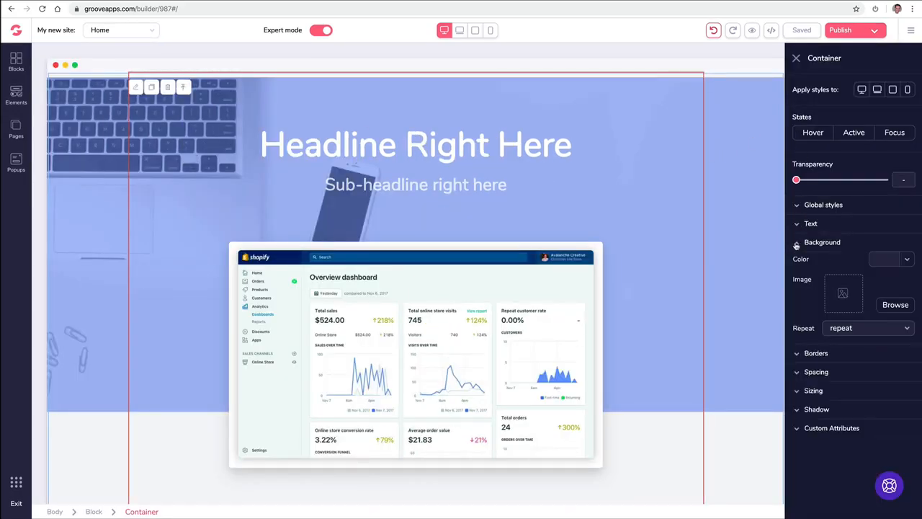
pyautogui.click(796, 245)
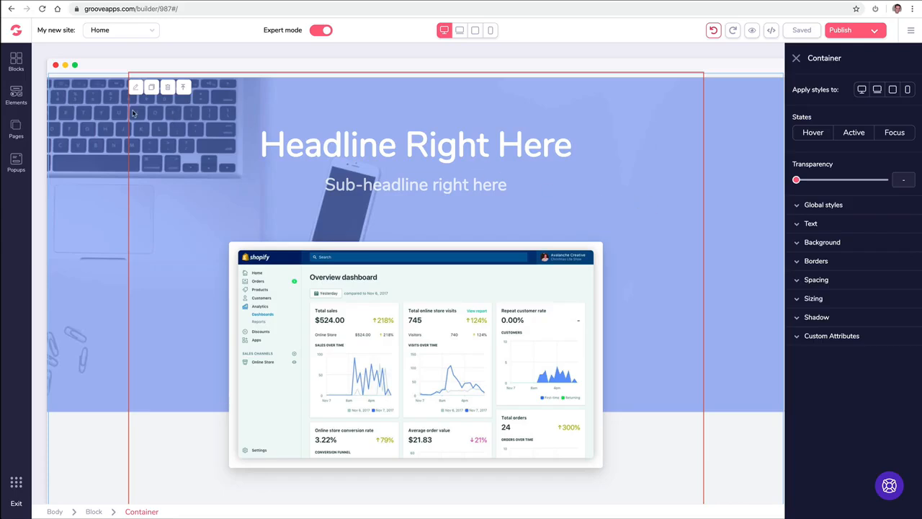
# Delete the premium headline block from the Home page.
pyautogui.click(98, 100)
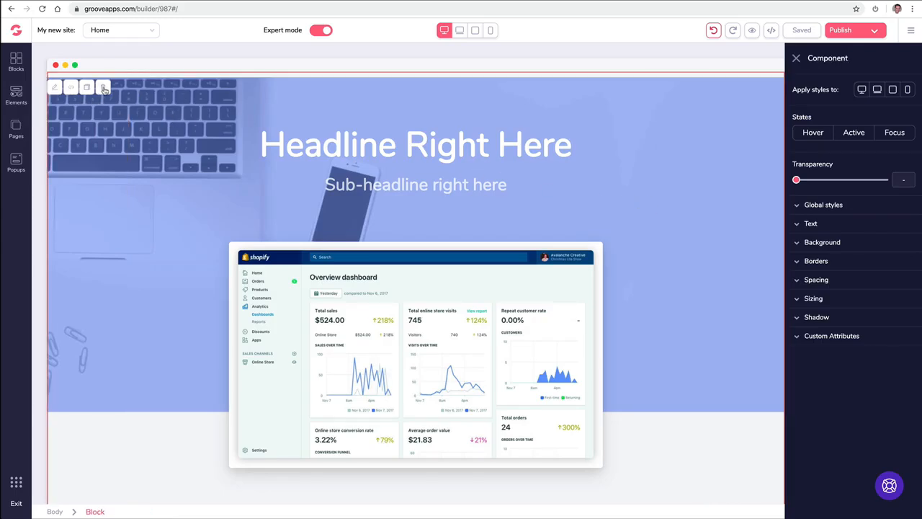
pyautogui.click(103, 89)
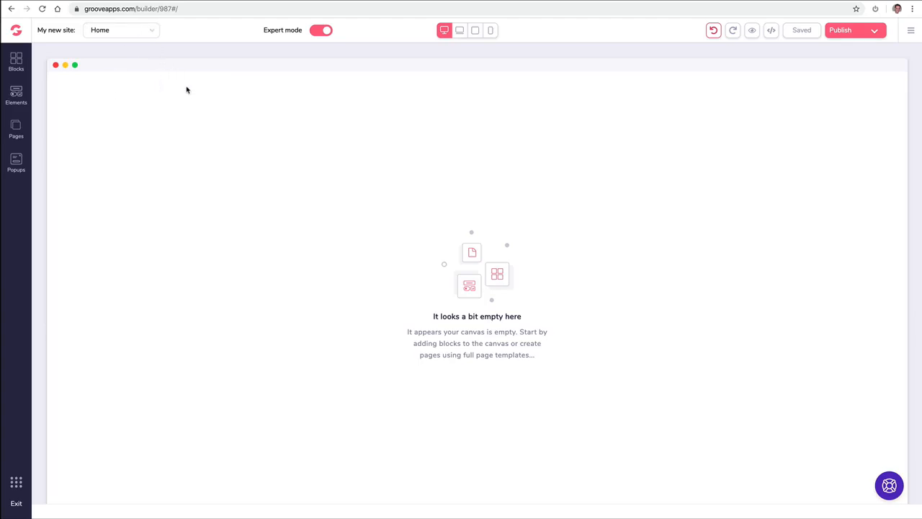
# Add a new page to the site from the blank canvas template.
pyautogui.click(18, 128)
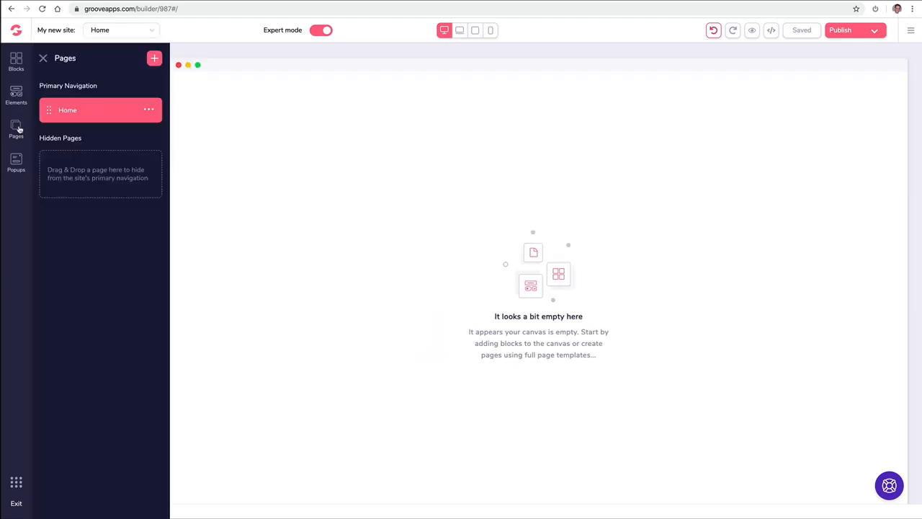
pyautogui.click(155, 57)
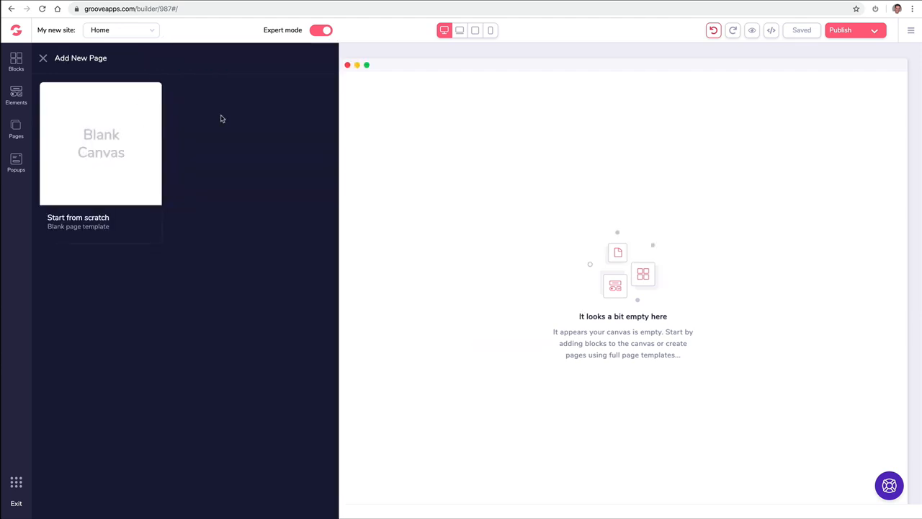
pyautogui.click(132, 128)
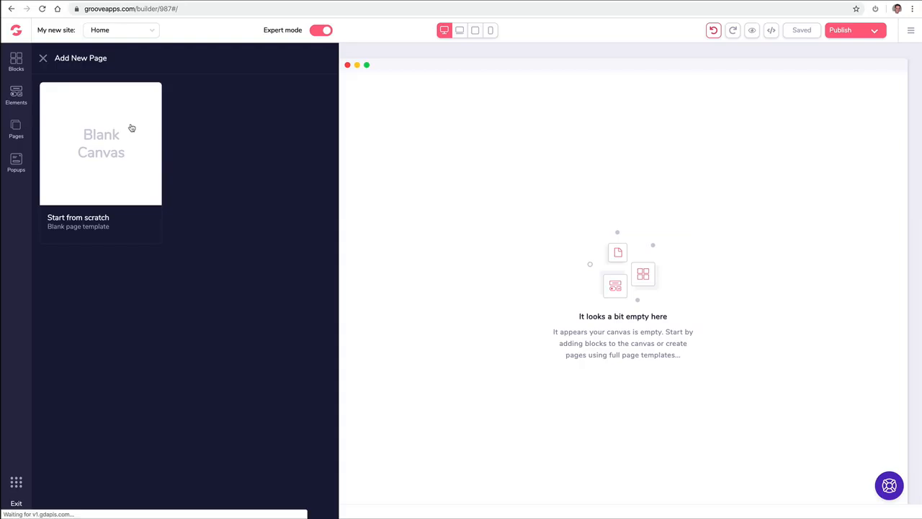
# Rename the newly added Page 2 as About.
pyautogui.click(149, 140)
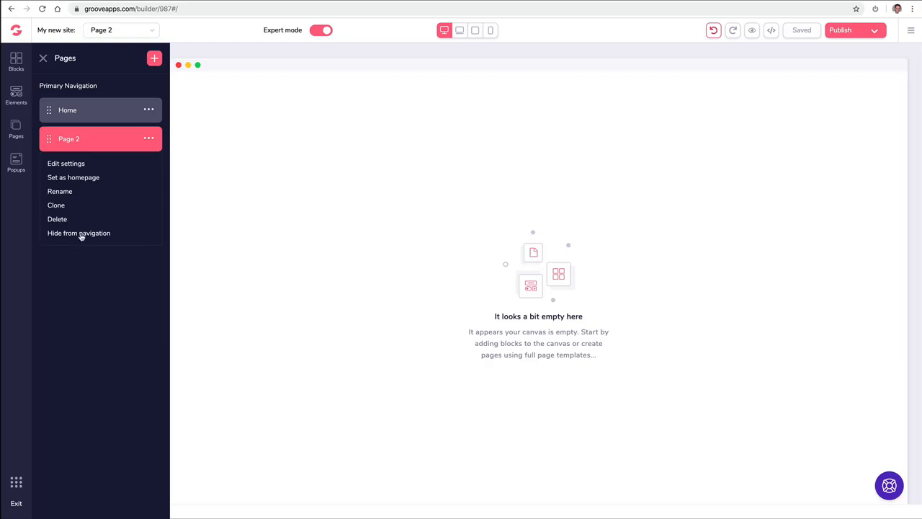
pyautogui.click(60, 192)
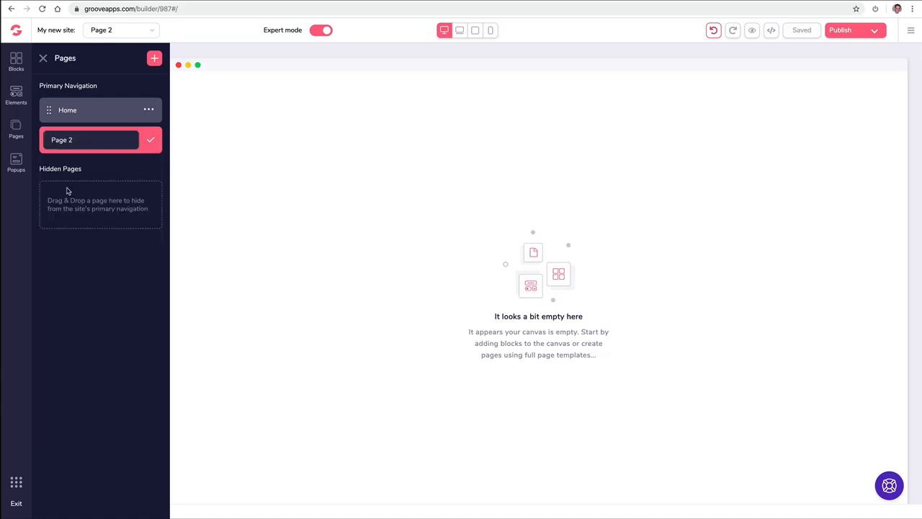
pyautogui.tripleClick(89, 135)
pyautogui.write('BAou')
pyautogui.hotkey('ctrl', 'a')
pyautogui.write('About')
pyautogui.click(151, 138)
# Add another page from the blank canvas template and name it Contact.
pyautogui.click(154, 58)
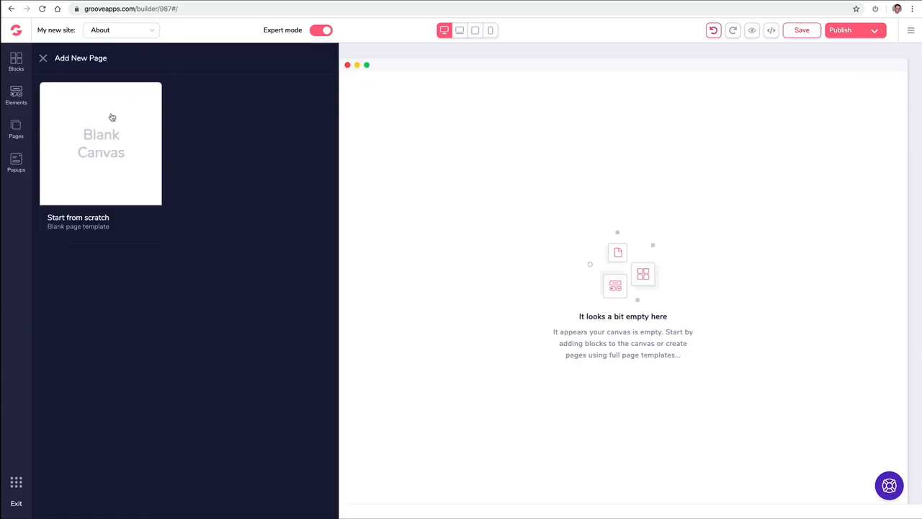
pyautogui.click(112, 117)
pyautogui.click(149, 168)
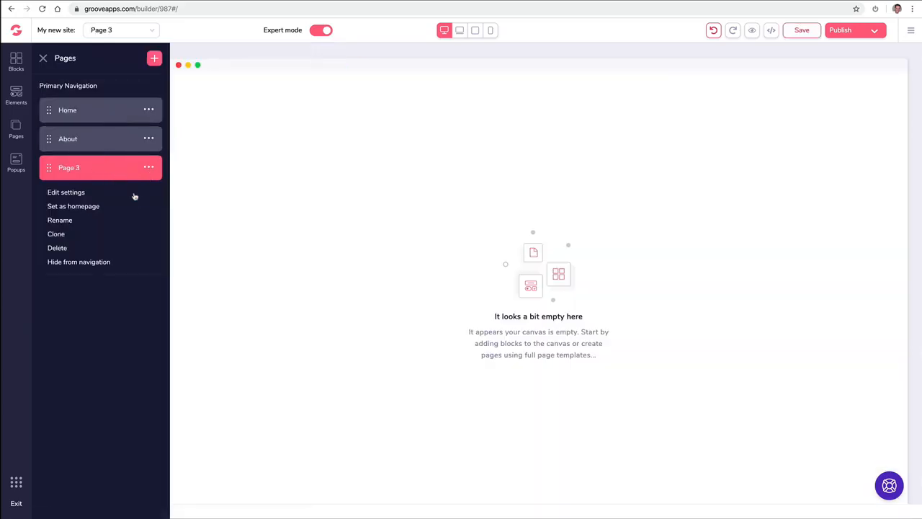
pyautogui.click(71, 220)
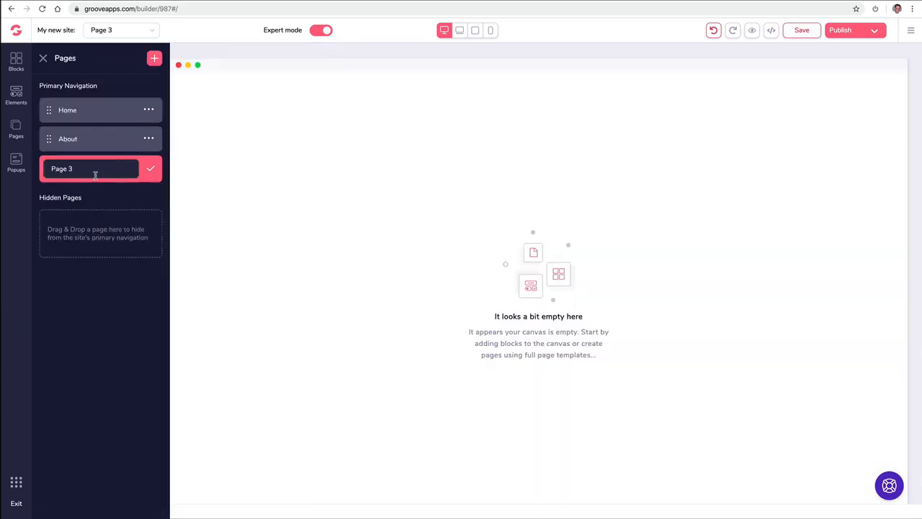
pyautogui.tripleClick(94, 168)
pyautogui.write('Contact')
pyautogui.click(151, 168)
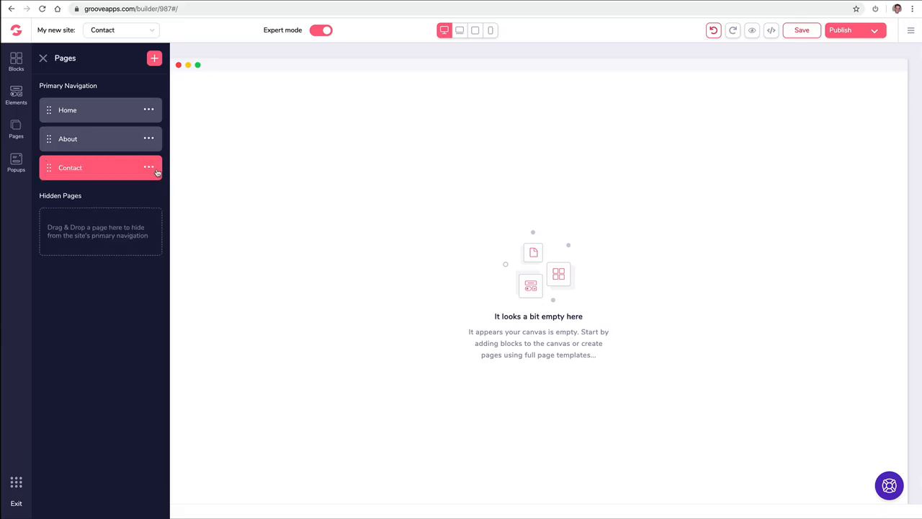
# Create a fourth page from the blank canvas template and name it Media.
pyautogui.click(155, 59)
pyautogui.click(119, 141)
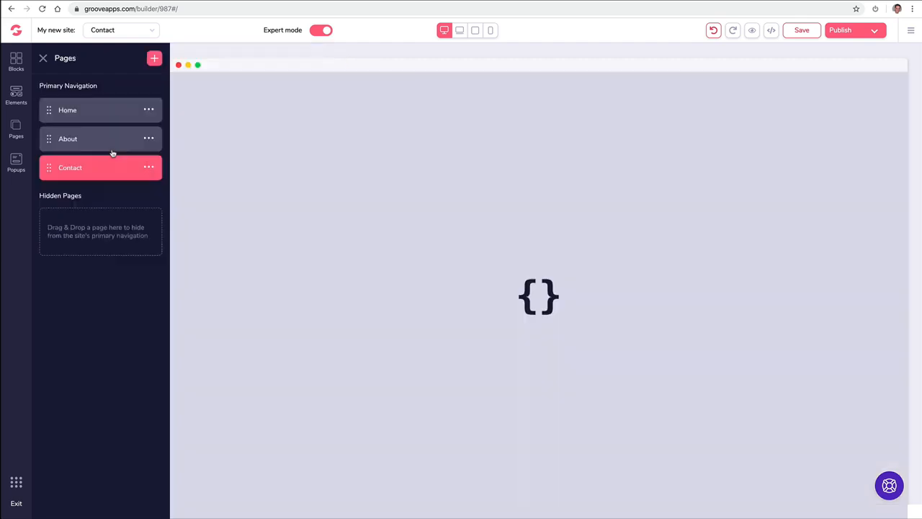
pyautogui.click(148, 198)
pyautogui.click(60, 249)
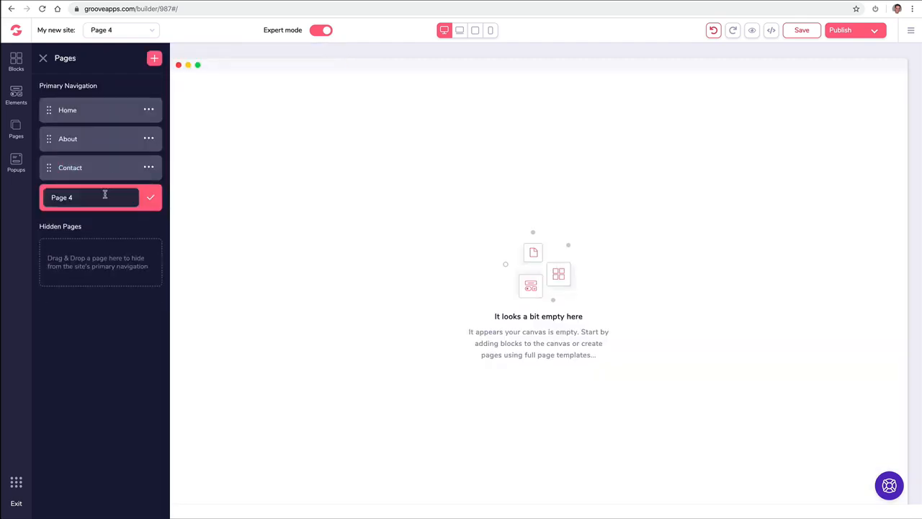
pyautogui.write('Media')
pyautogui.click(151, 197)
# Add a fifth blank canvas page to the site and rename it Support.
pyautogui.click(156, 60)
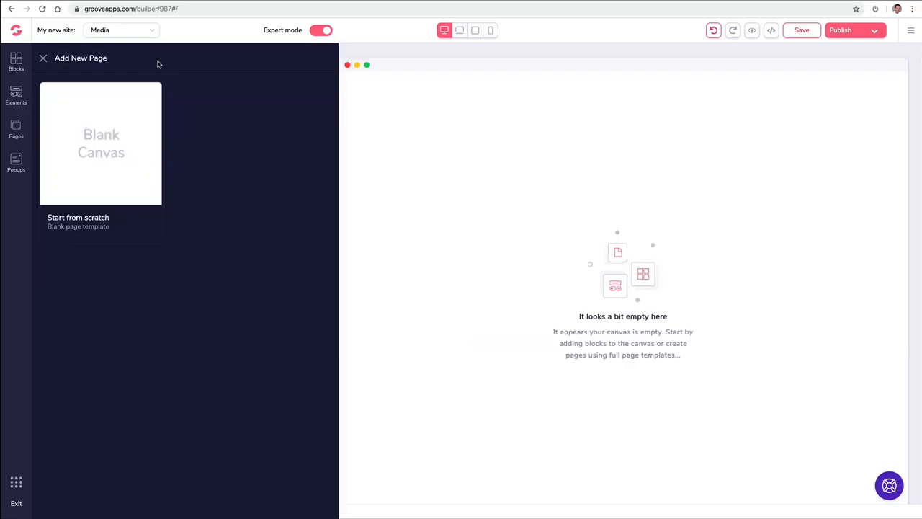
pyautogui.click(111, 151)
pyautogui.click(148, 226)
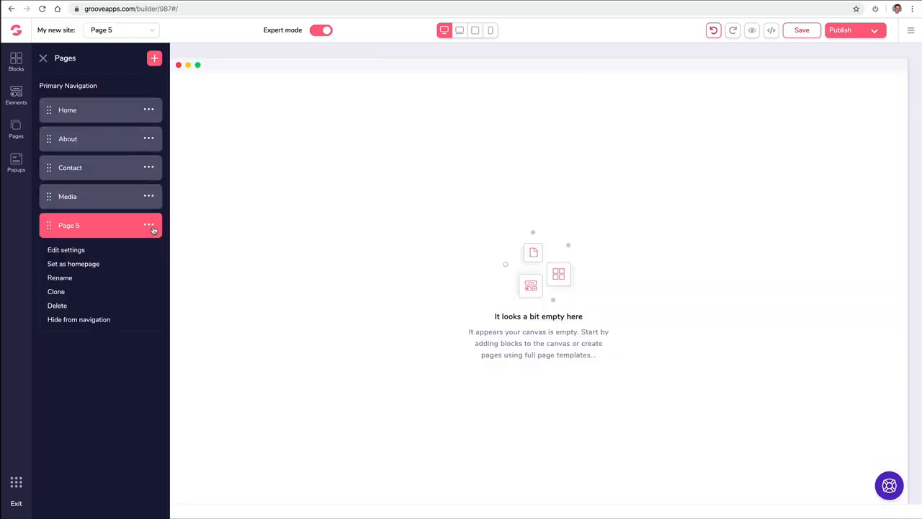
pyautogui.click(77, 277)
pyautogui.tripleClick(111, 229)
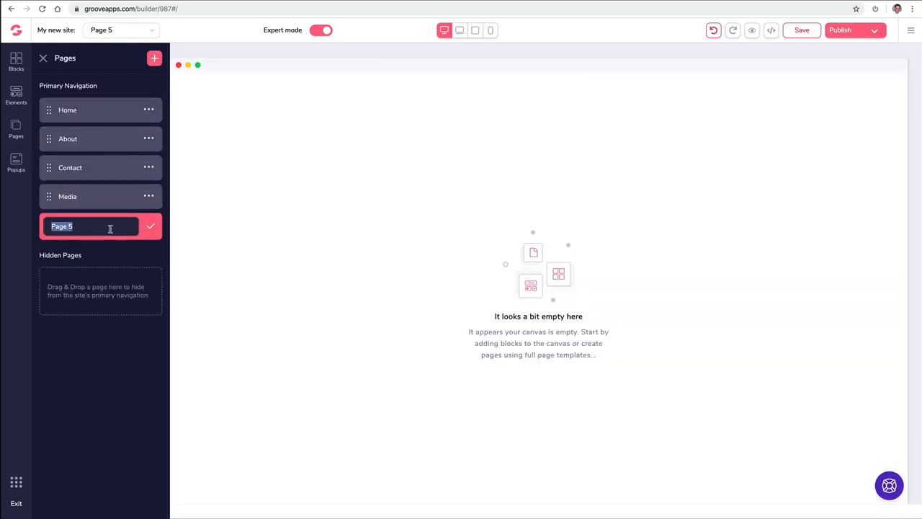
pyautogui.write('Support')
pyautogui.click(151, 227)
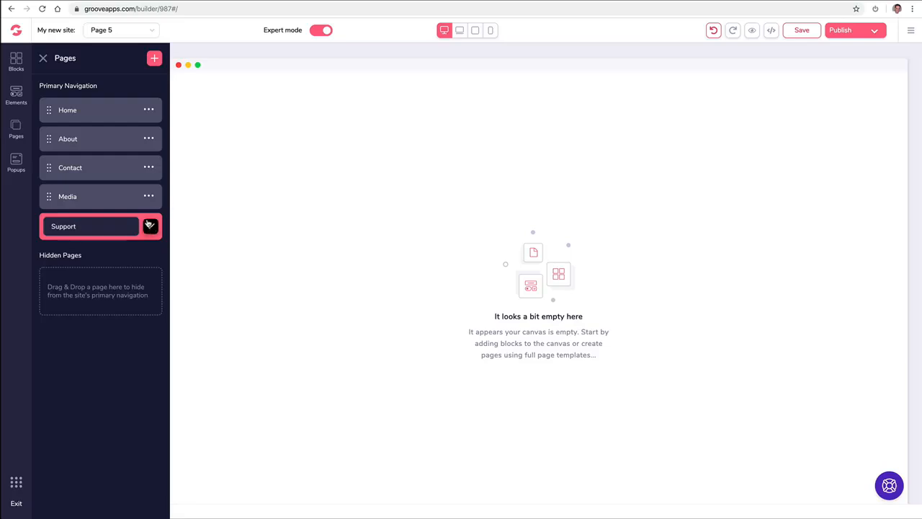
# Add a sixth blank canvas page to the site and rename it Free Ebook.
pyautogui.click(154, 60)
pyautogui.click(96, 177)
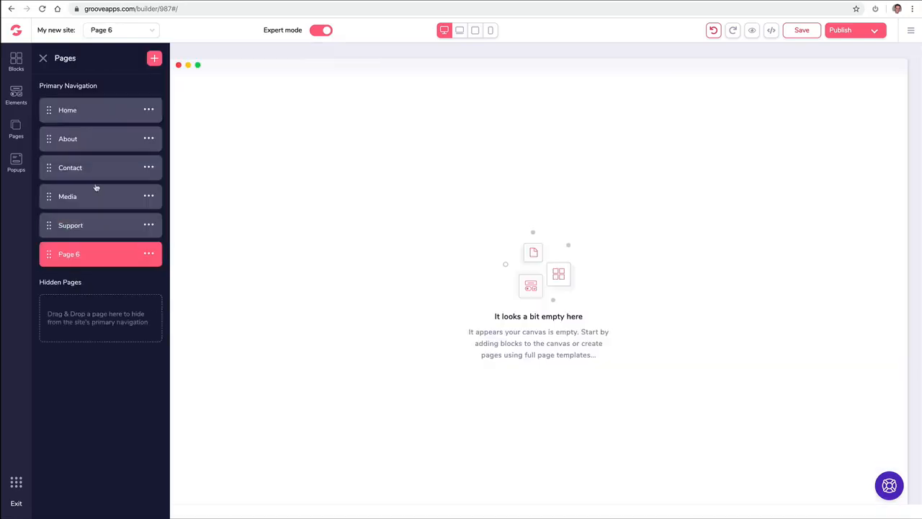
pyautogui.click(149, 259)
pyautogui.click(70, 305)
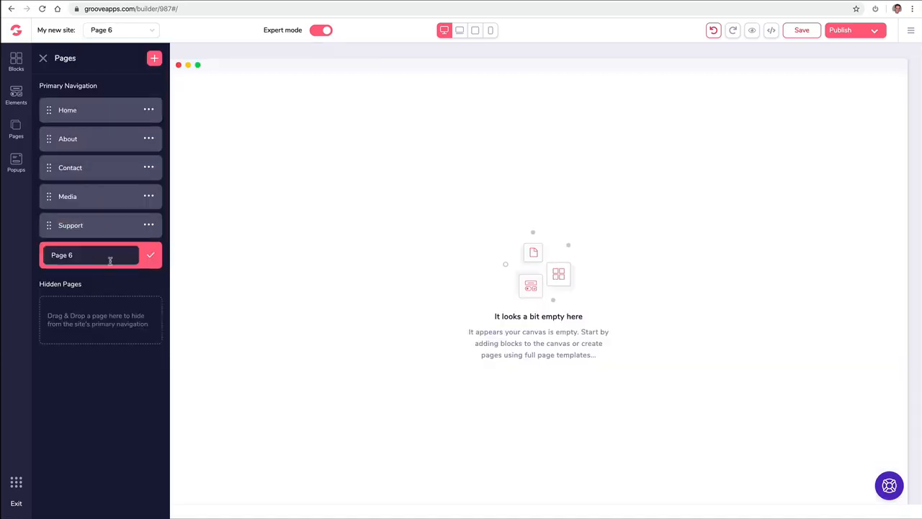
pyautogui.write('Free Ebook')
pyautogui.click(151, 256)
# Add a seventh blank canvas page to the site and rename it ThankYou Download.
pyautogui.click(154, 58)
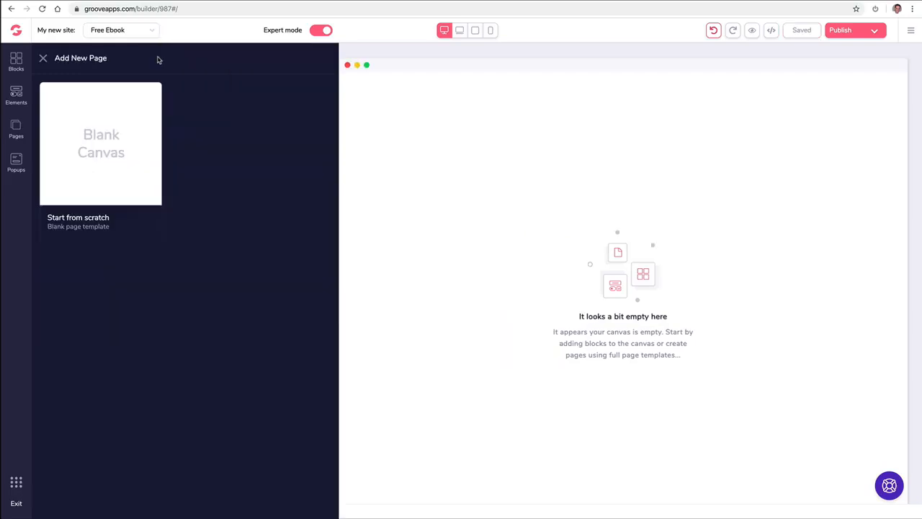
pyautogui.click(95, 139)
pyautogui.click(150, 283)
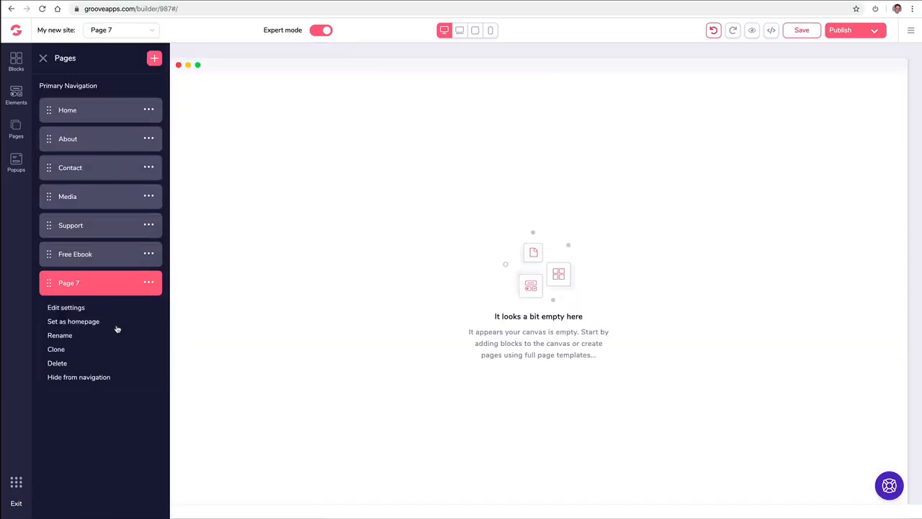
pyautogui.click(78, 336)
pyautogui.tripleClick(105, 284)
pyautogui.write('ThankYou Download')
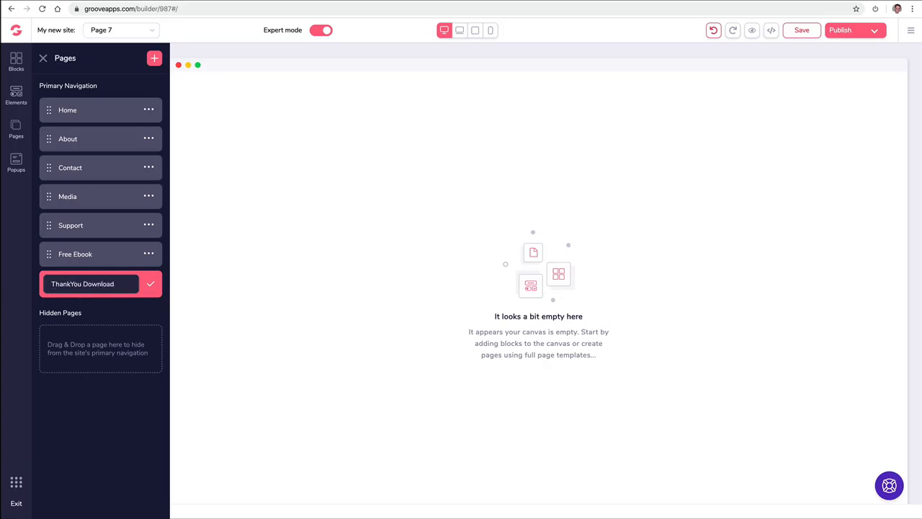
pyautogui.click(151, 284)
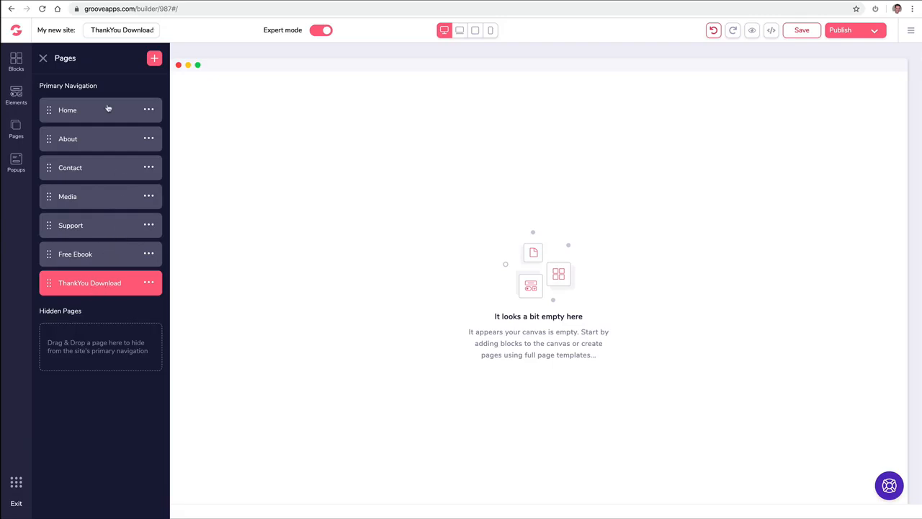
# Switch to the About page and move the Free Ebook and ThankYou Download pages from the primary navigation into the hidden pages.
pyautogui.click(120, 30)
pyautogui.click(112, 64)
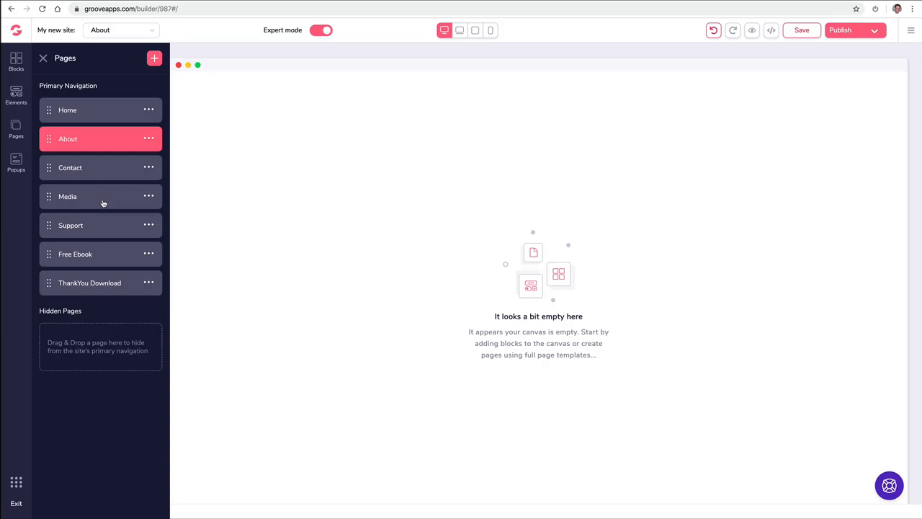
pyautogui.click(51, 255)
pyautogui.moveTo(51, 256); pyautogui.dragTo(62, 367)
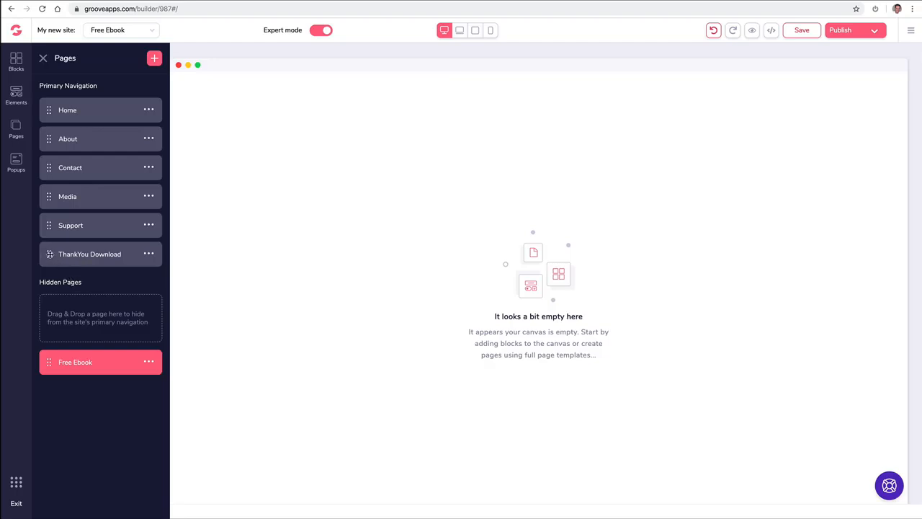
pyautogui.moveTo(50, 253); pyautogui.dragTo(57, 367)
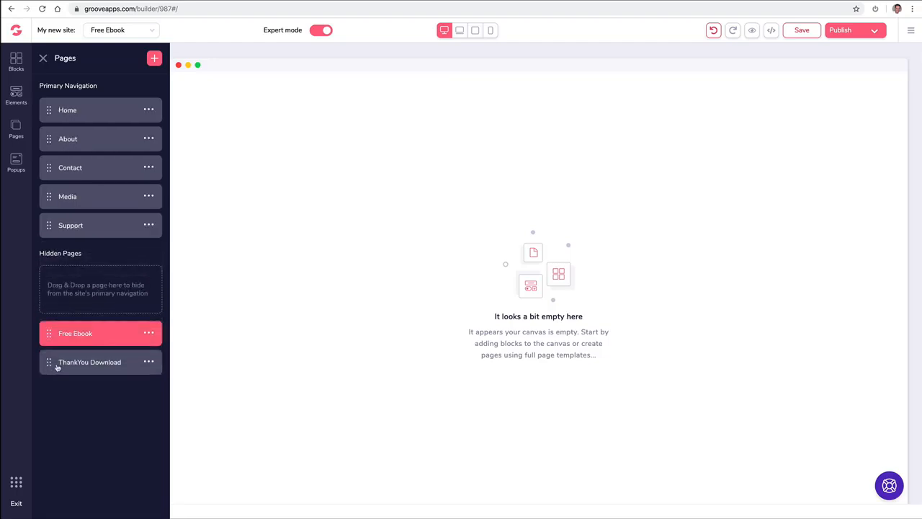
# Open the ThankYou Download page and add the wireframe navigation bar with a logo, page links and social icons to its canvas.
pyautogui.click(87, 364)
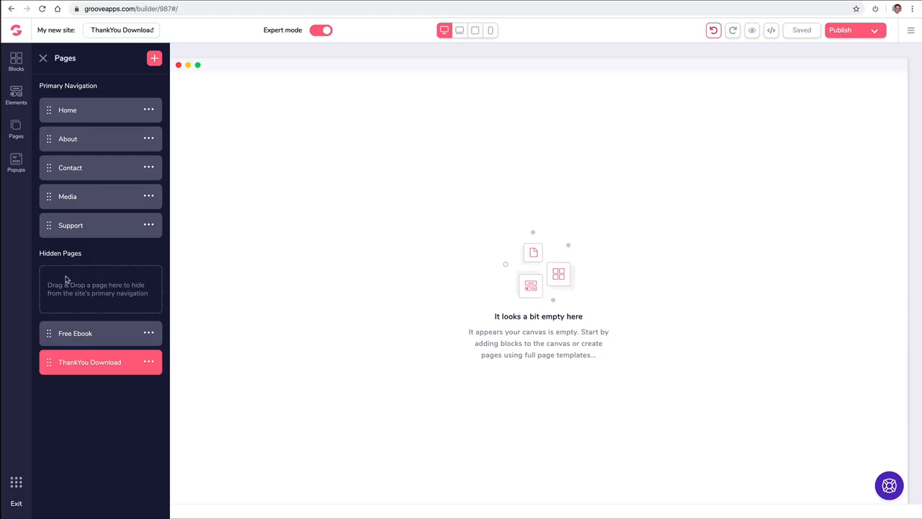
pyautogui.click(18, 63)
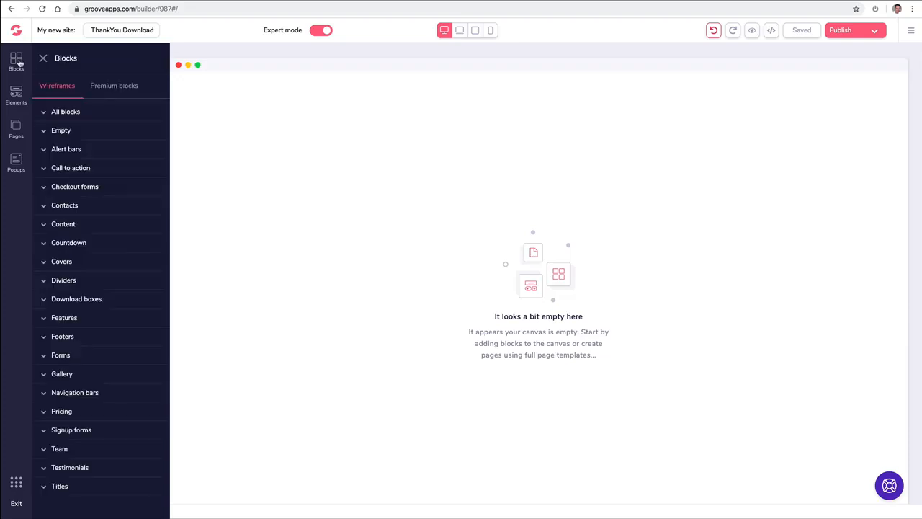
pyautogui.click(108, 90)
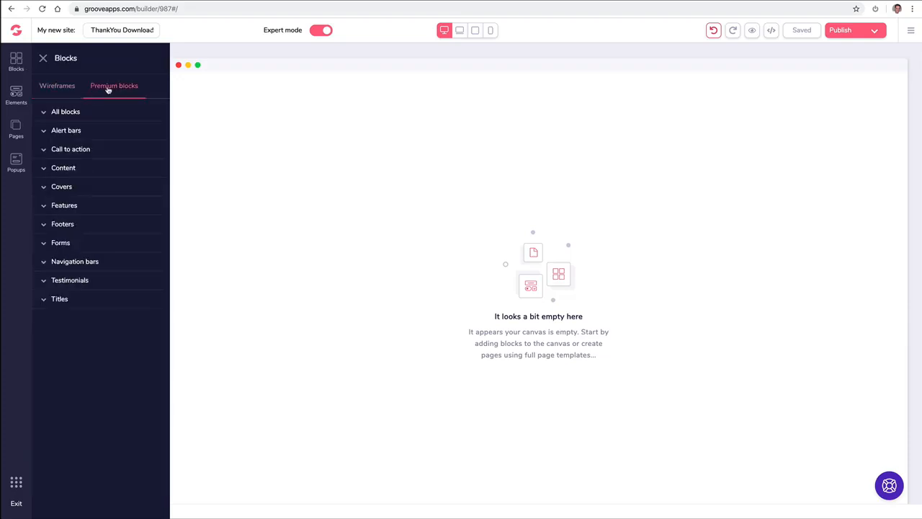
pyautogui.click(80, 263)
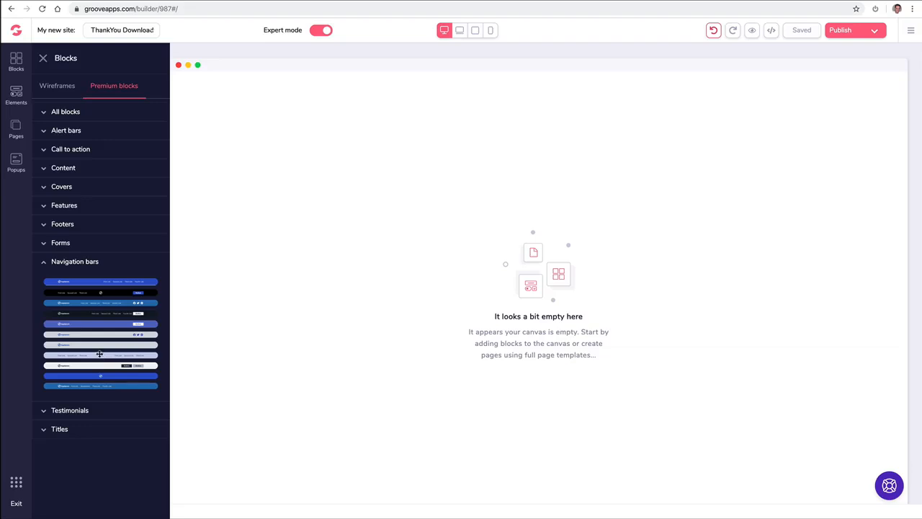
pyautogui.click(64, 87)
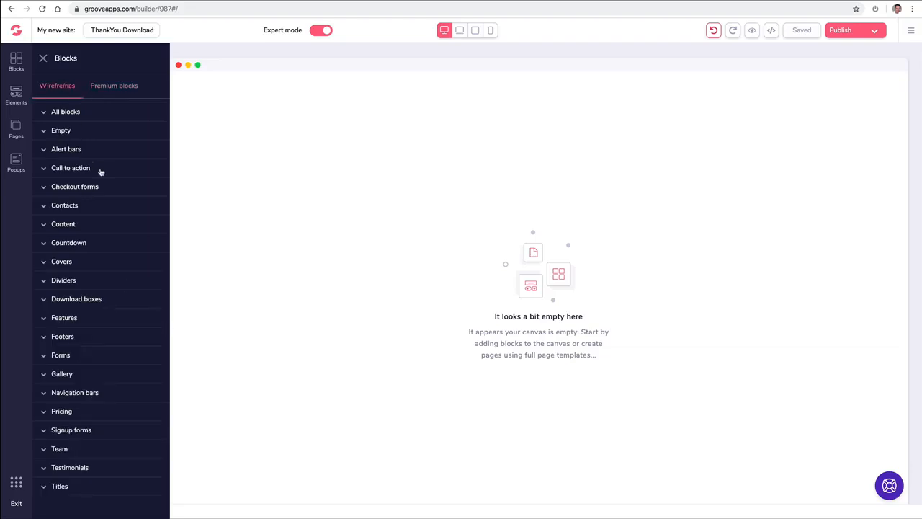
pyautogui.click(78, 393)
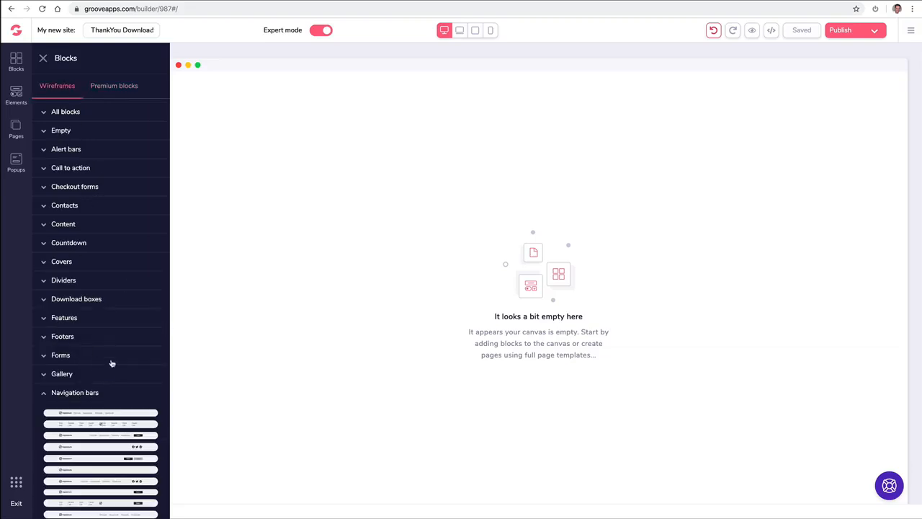
pyautogui.scroll(-2, 111, 362)
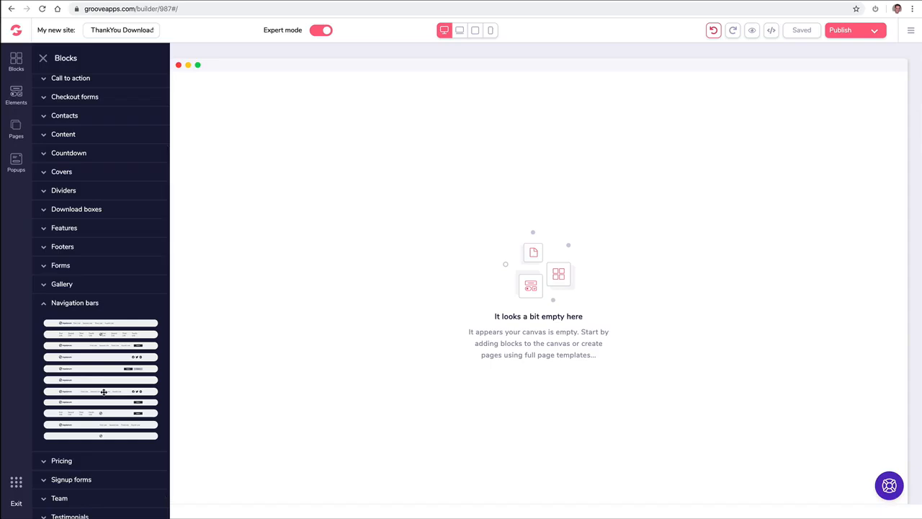
pyautogui.moveTo(103, 391); pyautogui.dragTo(444, 119)
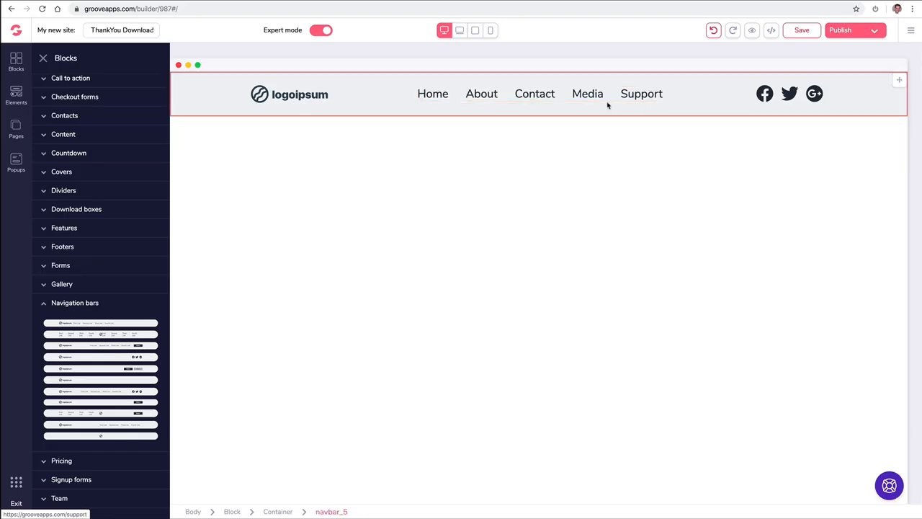
# Nest the Media page under Contact in the primary navigation as a submenu item.
pyautogui.click(17, 130)
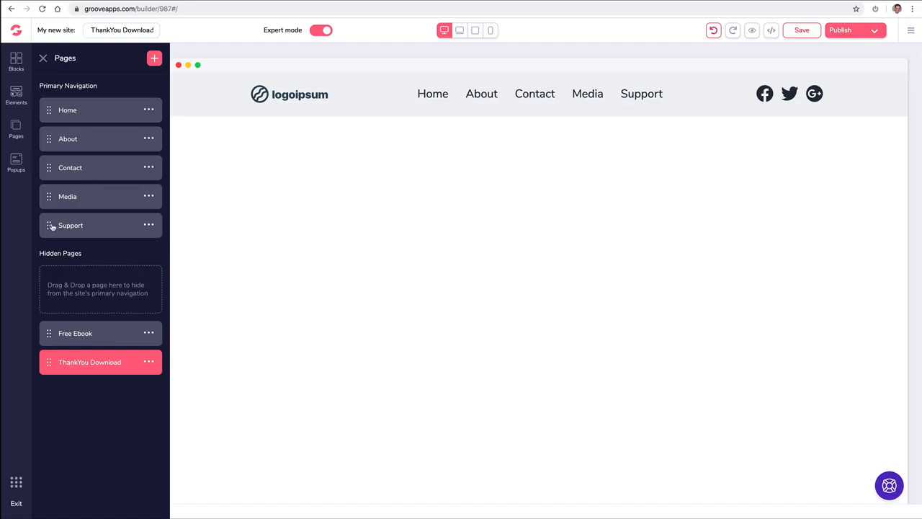
pyautogui.moveTo(50, 223); pyautogui.dragTo(50, 190)
pyautogui.moveTo(49, 196); pyautogui.dragTo(99, 210)
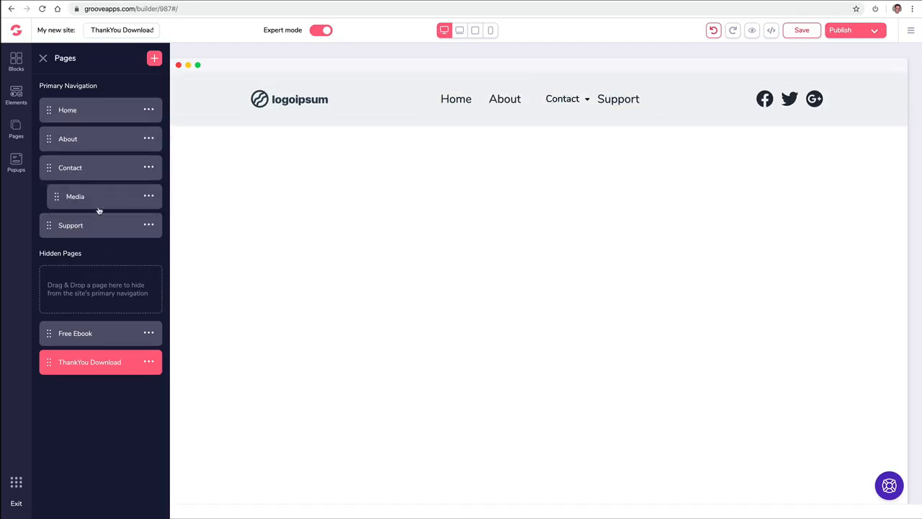
# Check the design options of the navigation menu component, then return to the list of site pages.
pyautogui.click(584, 101)
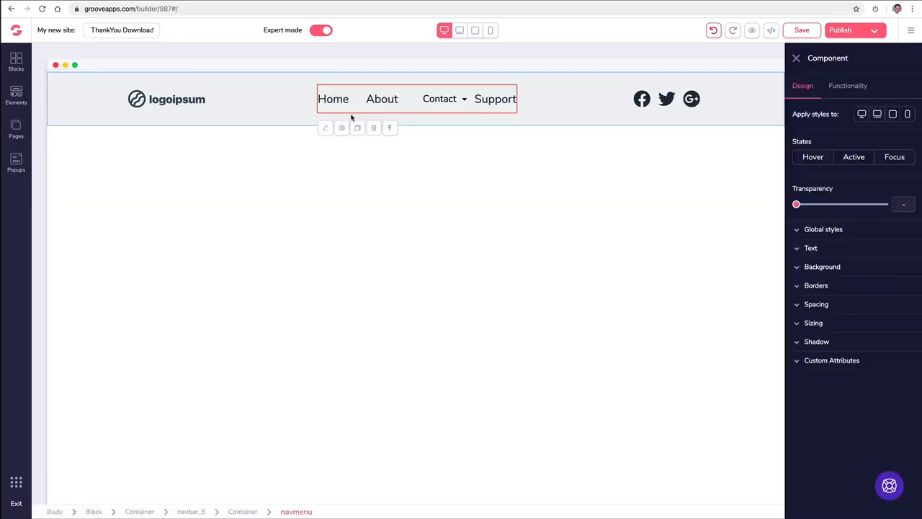
pyautogui.click(796, 59)
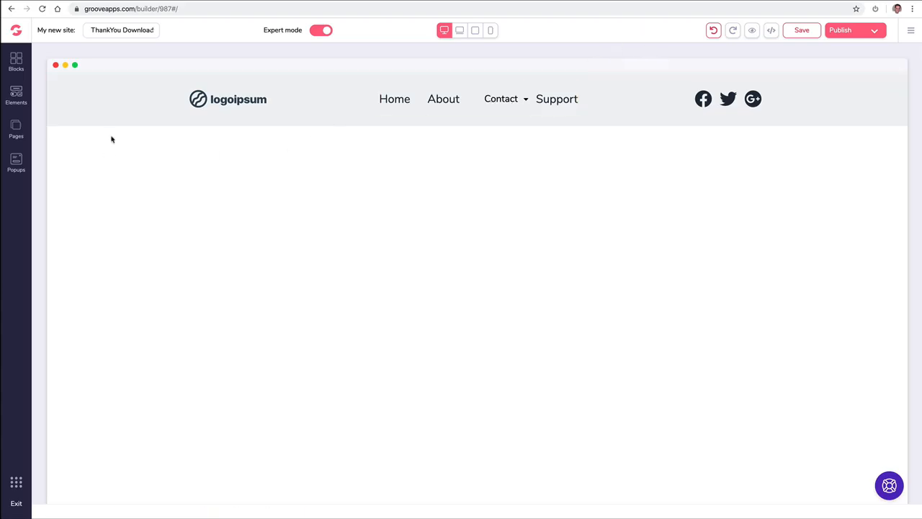
pyautogui.click(16, 129)
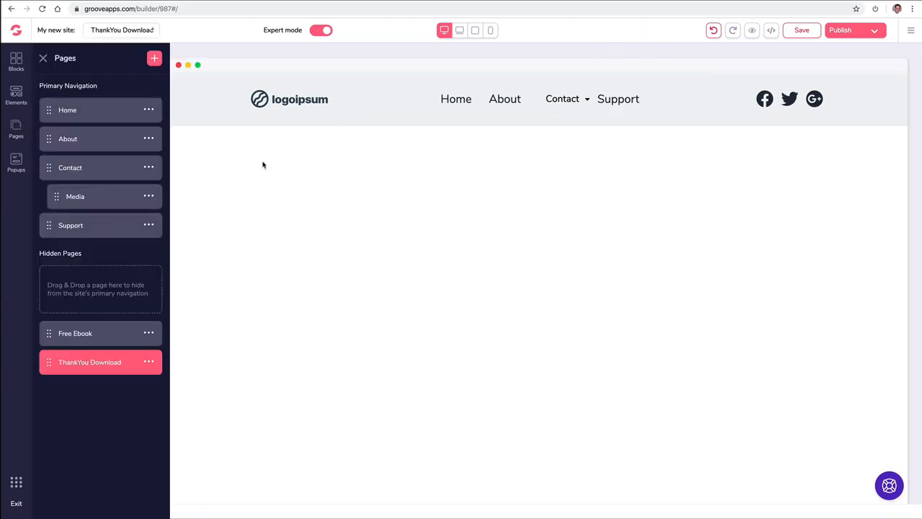
# Find the GroovePages text logo on the computer by searching for "logo" and upload it to the image library for the navigation bar's logo.
pyautogui.click(294, 101)
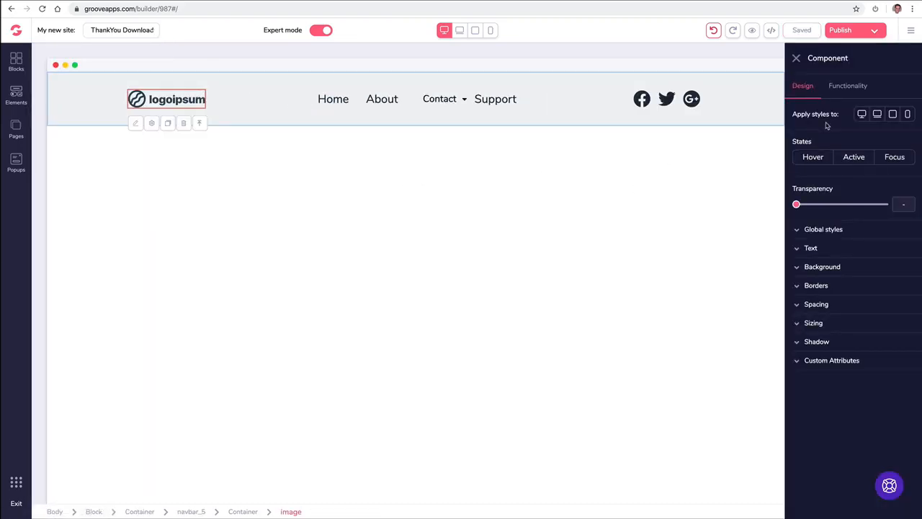
pyautogui.click(850, 88)
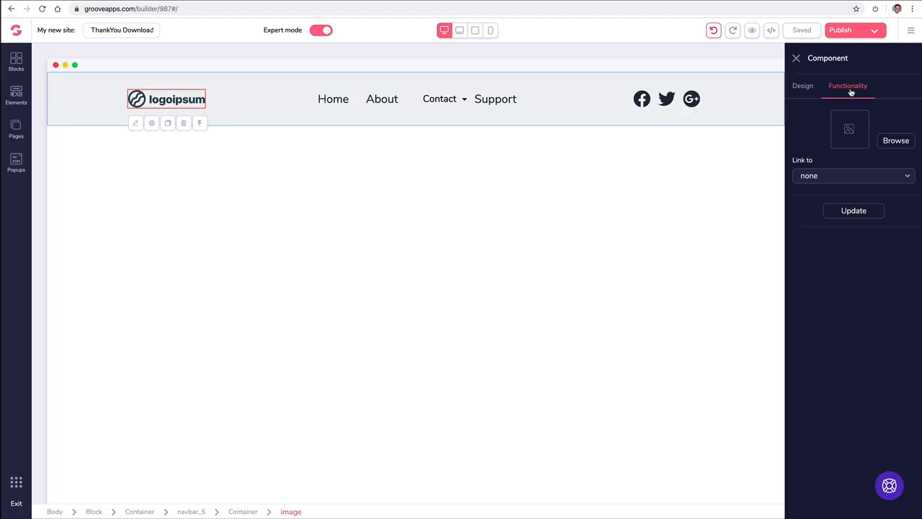
pyautogui.click(895, 141)
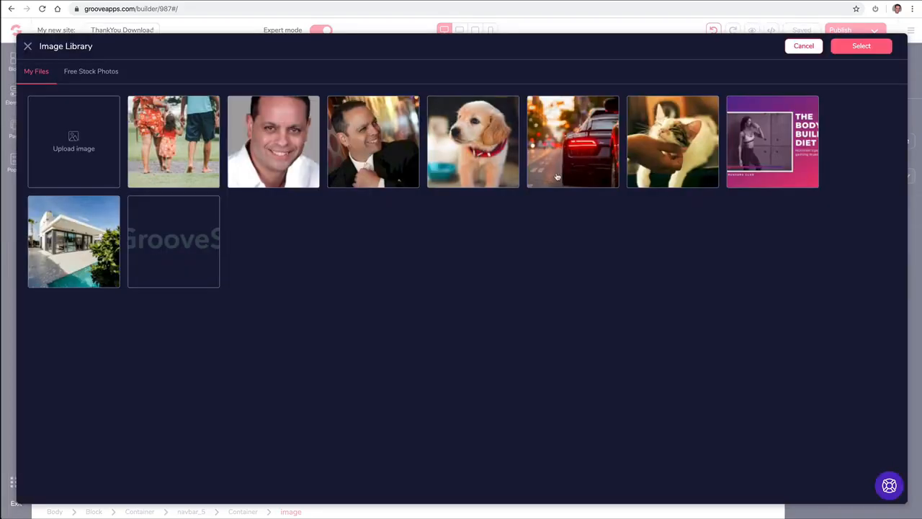
pyautogui.click(93, 148)
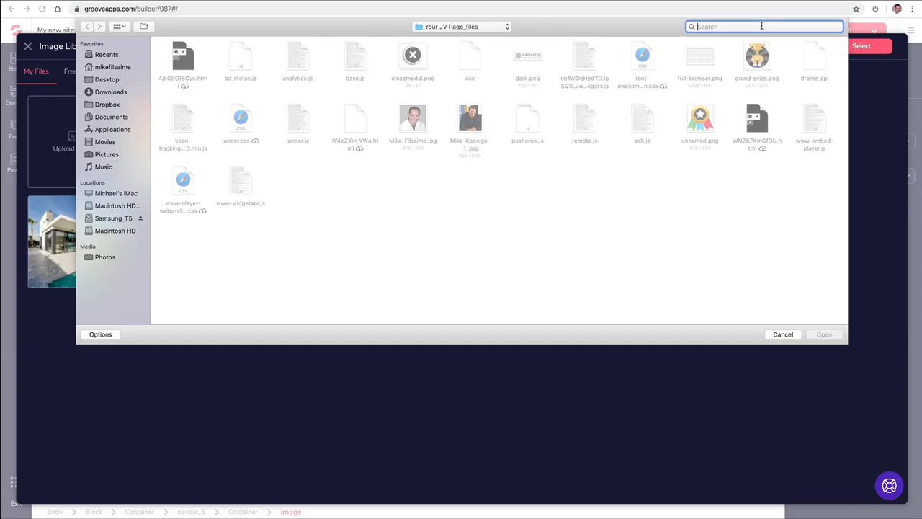
pyautogui.write('logo')
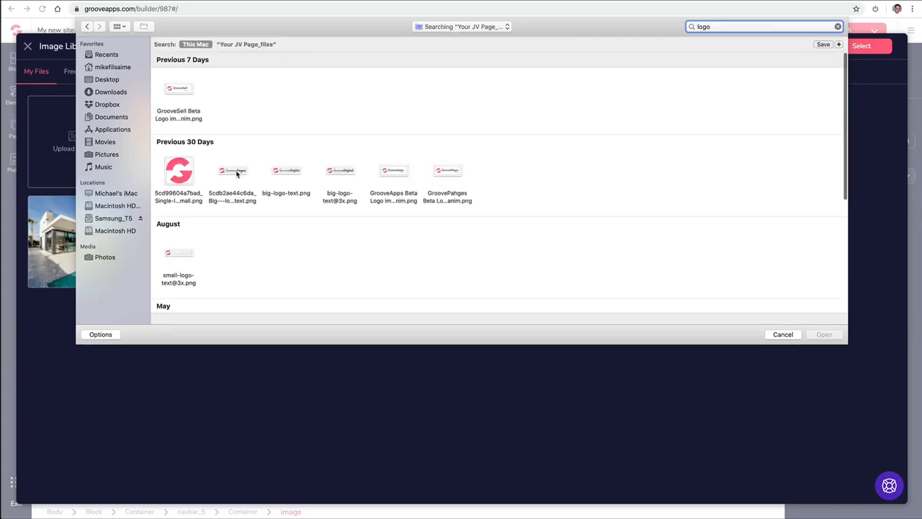
pyautogui.click(236, 173)
pyautogui.click(825, 335)
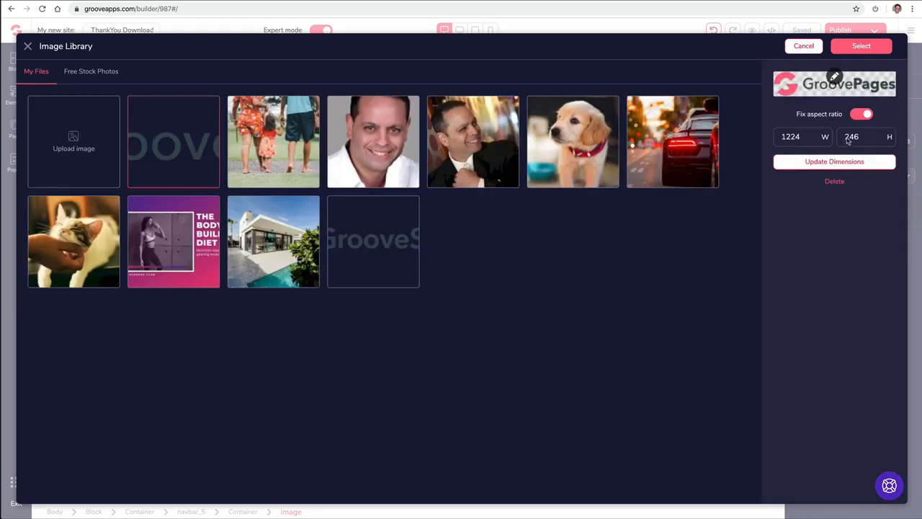
# Replace the placeholder logo in the navigation bar with the uploaded GroovePages image and deselect it.
pyautogui.click(869, 49)
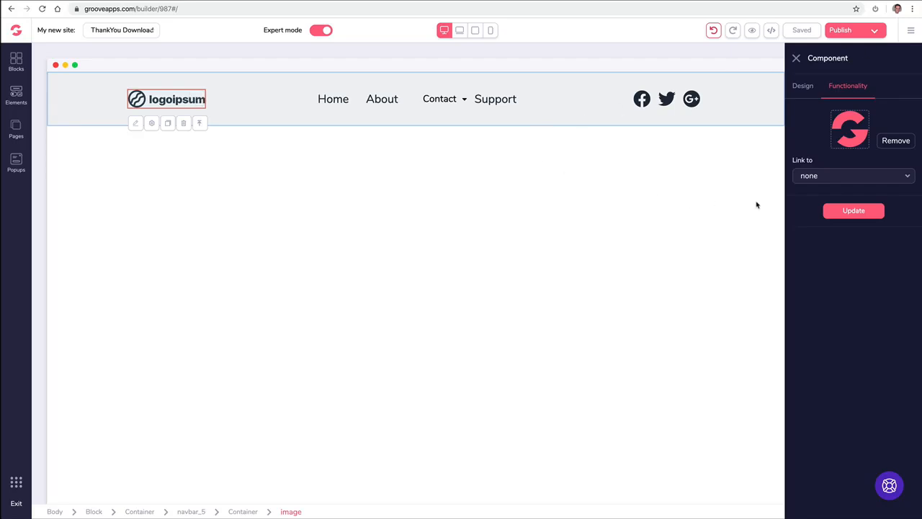
pyautogui.click(846, 212)
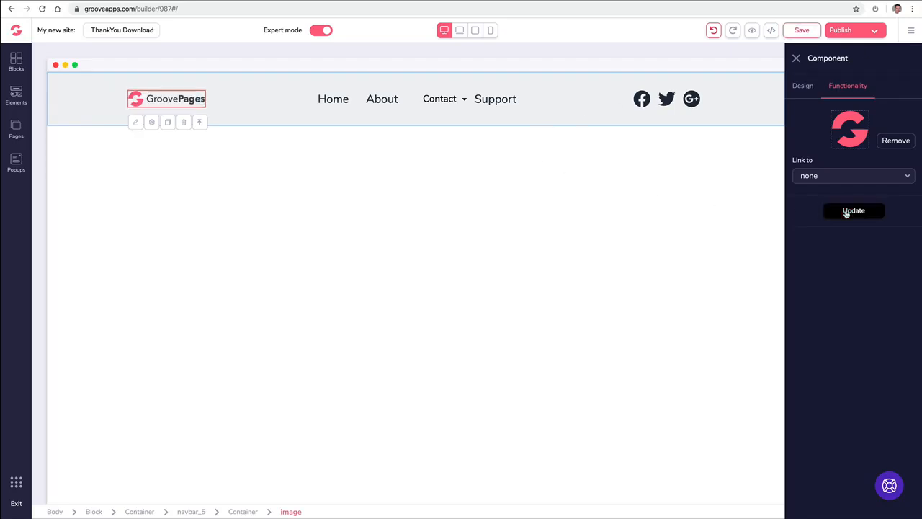
pyautogui.click(293, 174)
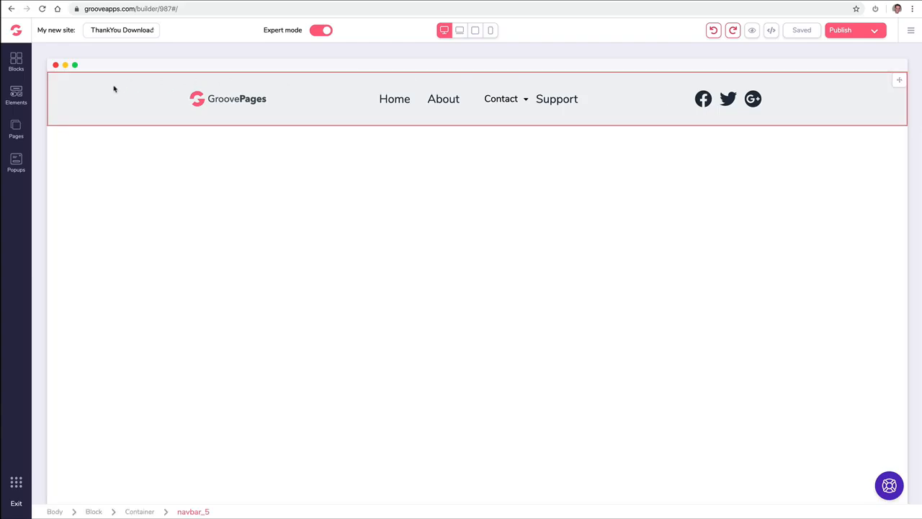
# Change the background colour of the whole navigation bar to a light pink shade.
pyautogui.click(69, 90)
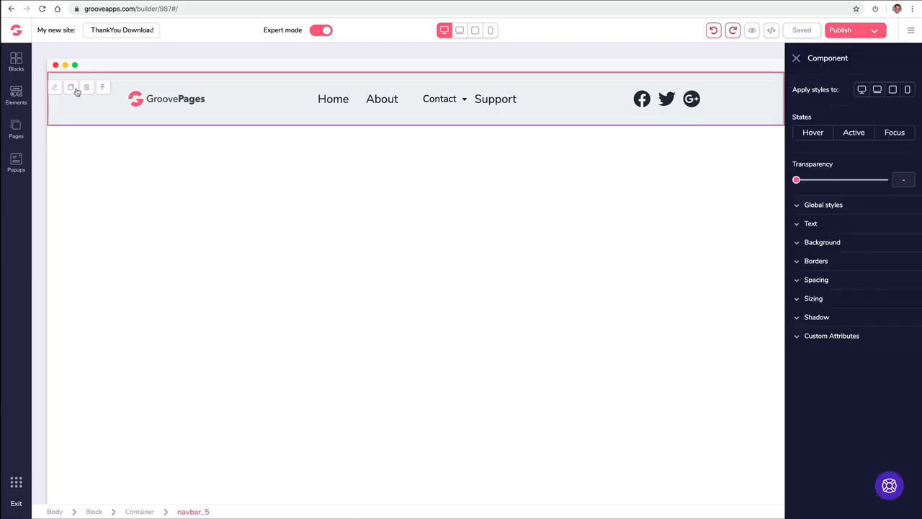
pyautogui.click(798, 245)
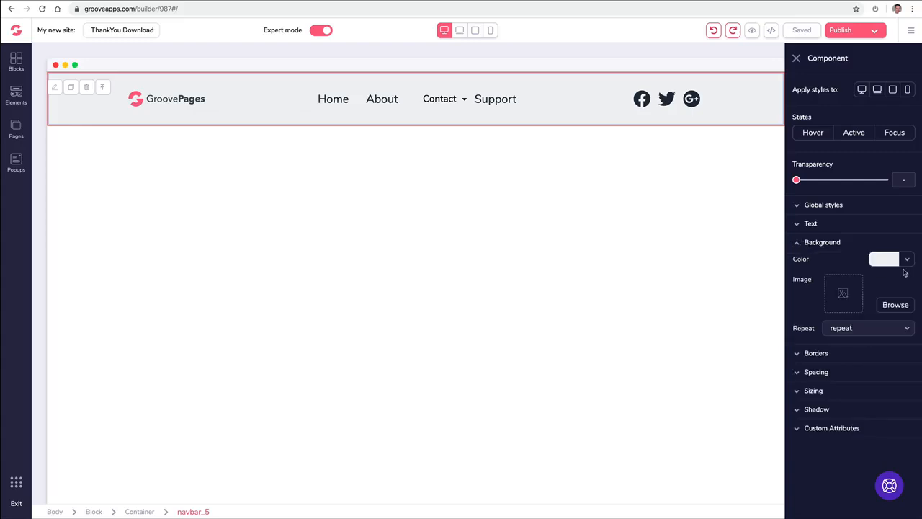
pyautogui.click(908, 261)
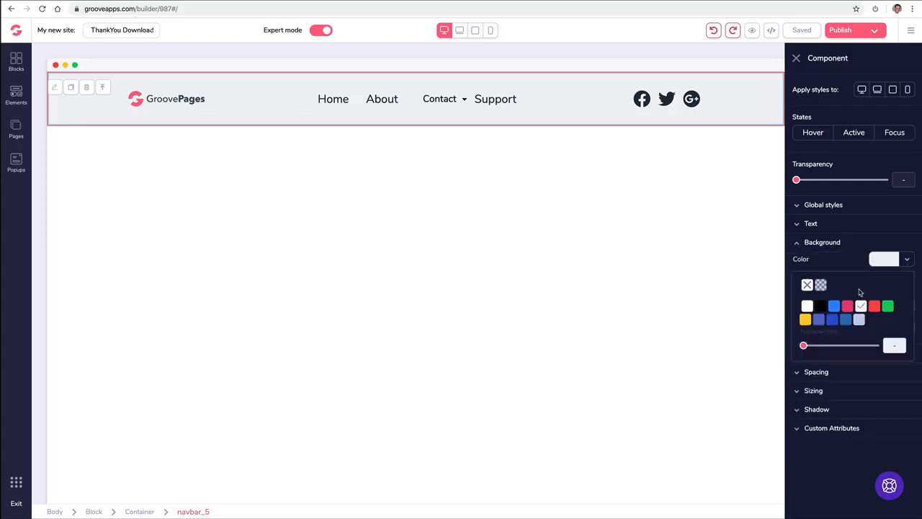
pyautogui.moveTo(874, 306)
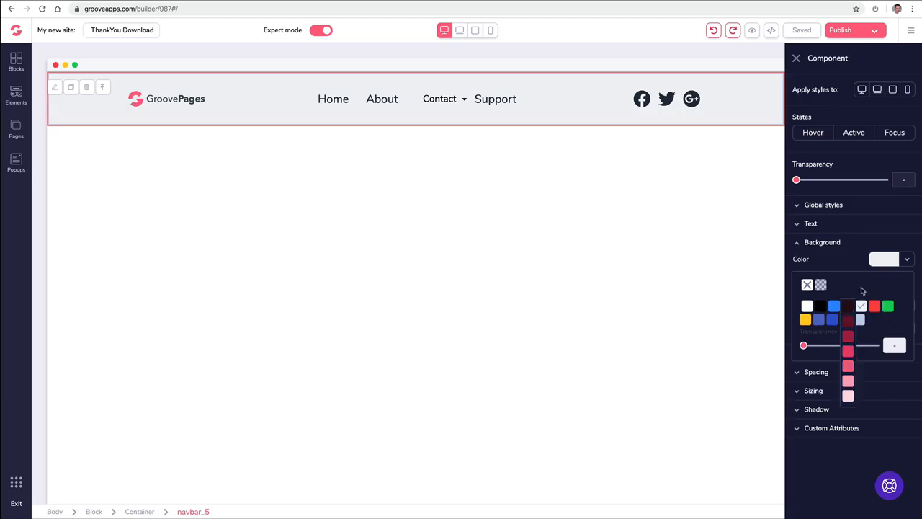
pyautogui.click(847, 382)
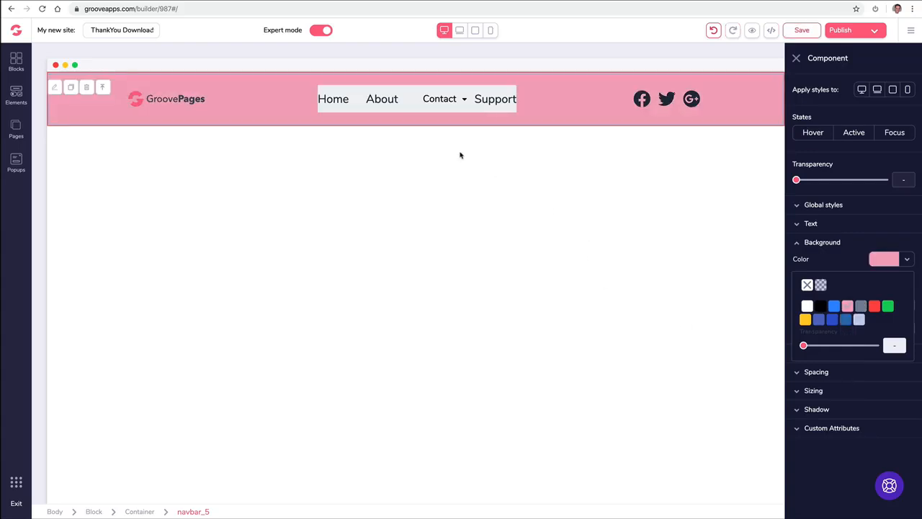
# Give the navigation menu holding the page links the same light pink background as the surrounding bar.
pyautogui.click(357, 96)
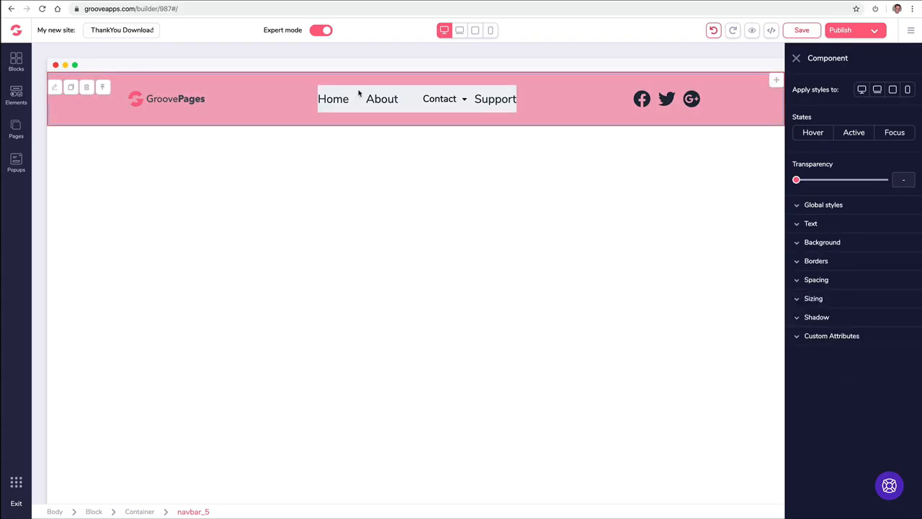
pyautogui.click(447, 98)
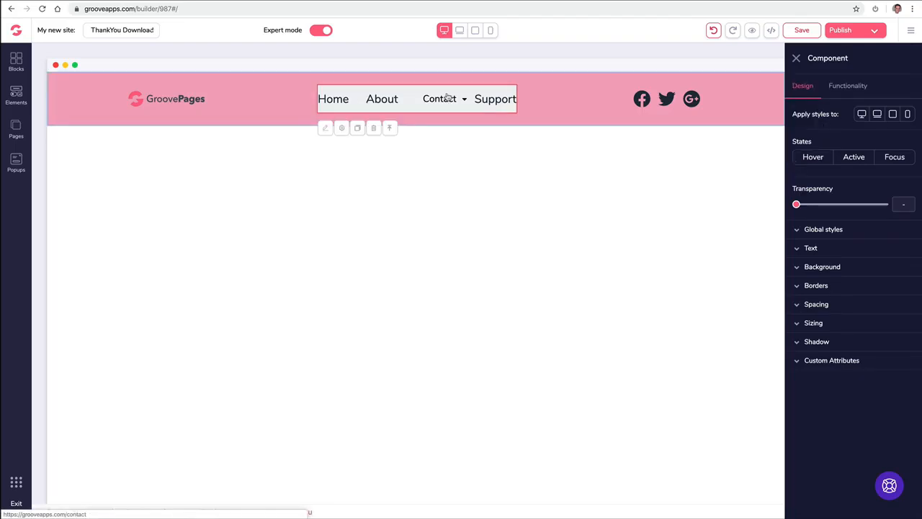
pyautogui.click(823, 268)
pyautogui.click(889, 285)
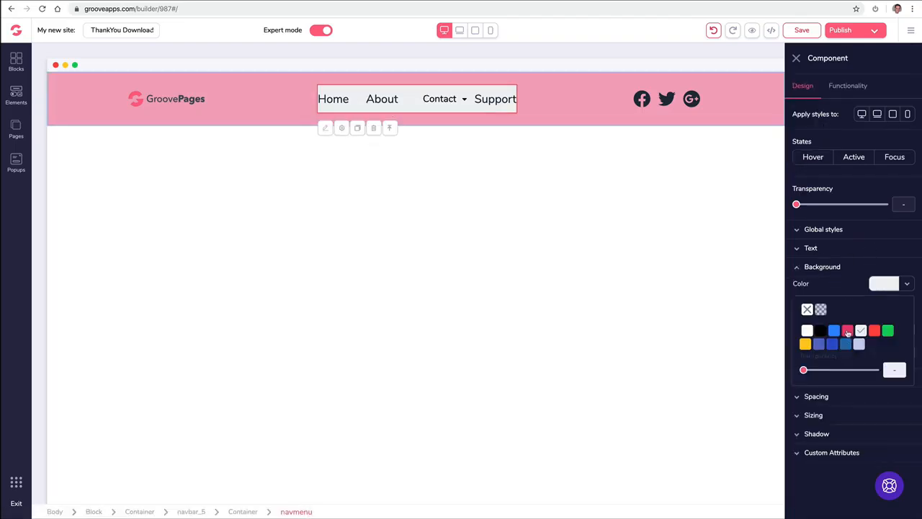
pyautogui.moveTo(848, 333)
pyautogui.click(852, 409)
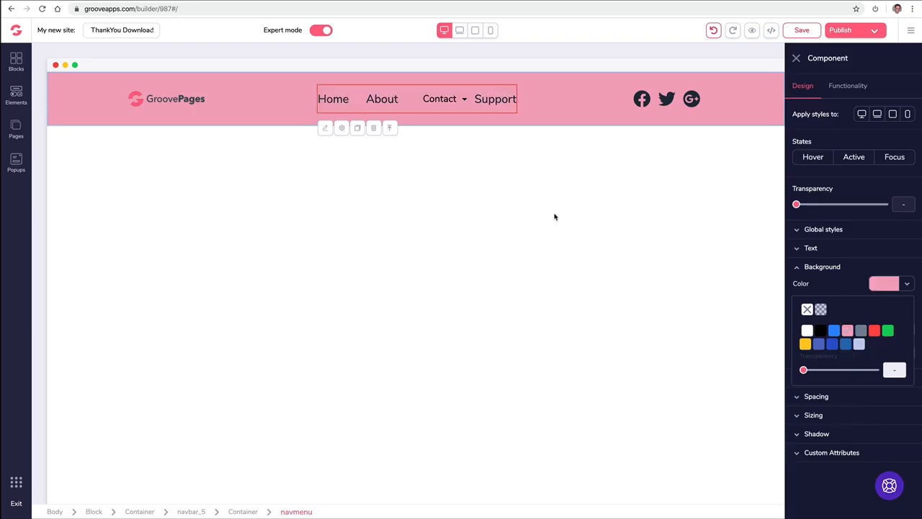
# Close the component settings and undo both pink background changes to the navigation bar and its menu.
pyautogui.click(797, 58)
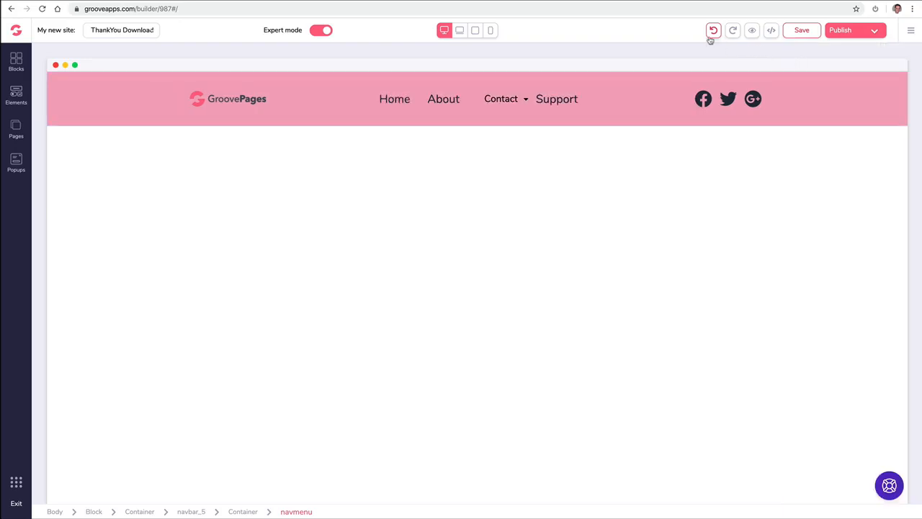
pyautogui.click(713, 30)
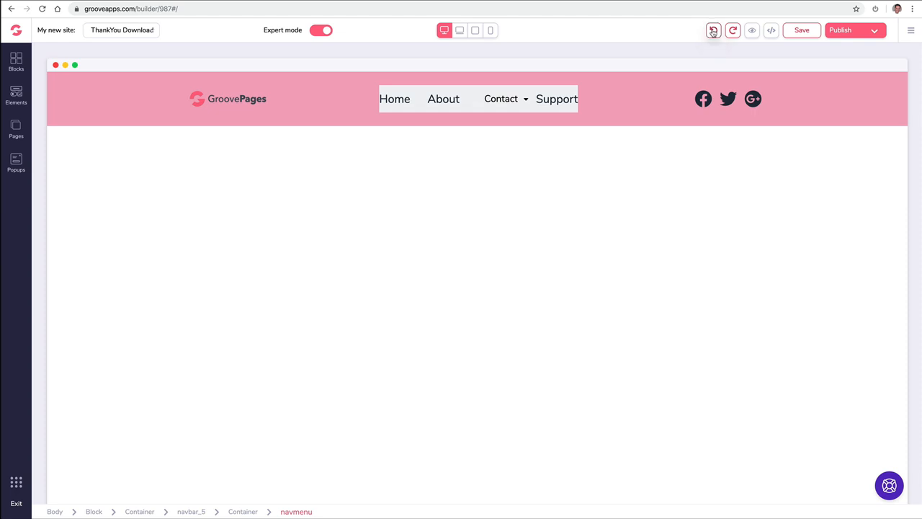
pyautogui.click(714, 30)
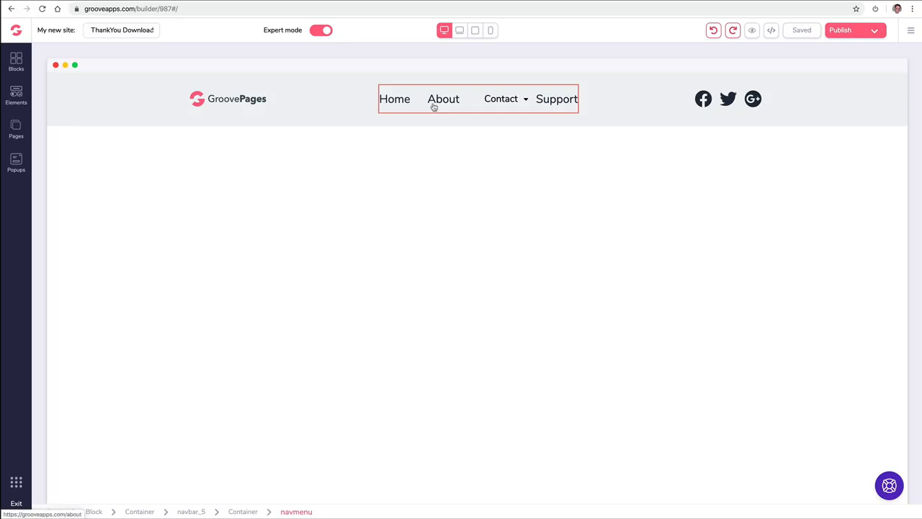
# Delete the Support page from the primary navigation, confirm the deletion and close the list of pages.
pyautogui.click(490, 106)
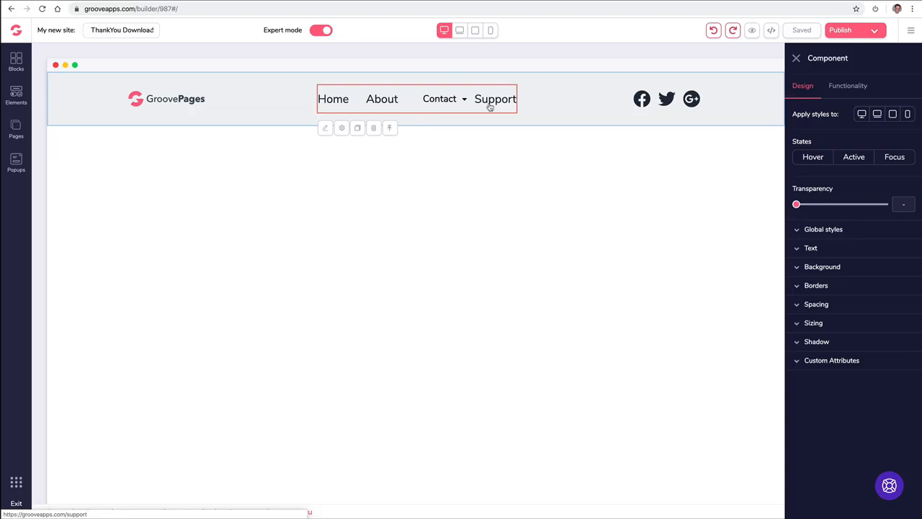
pyautogui.click(16, 129)
pyautogui.click(149, 224)
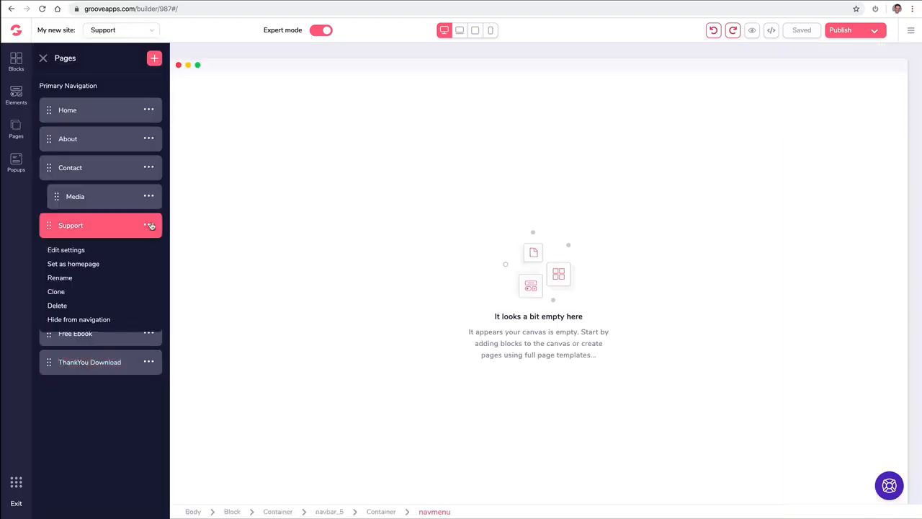
pyautogui.click(60, 305)
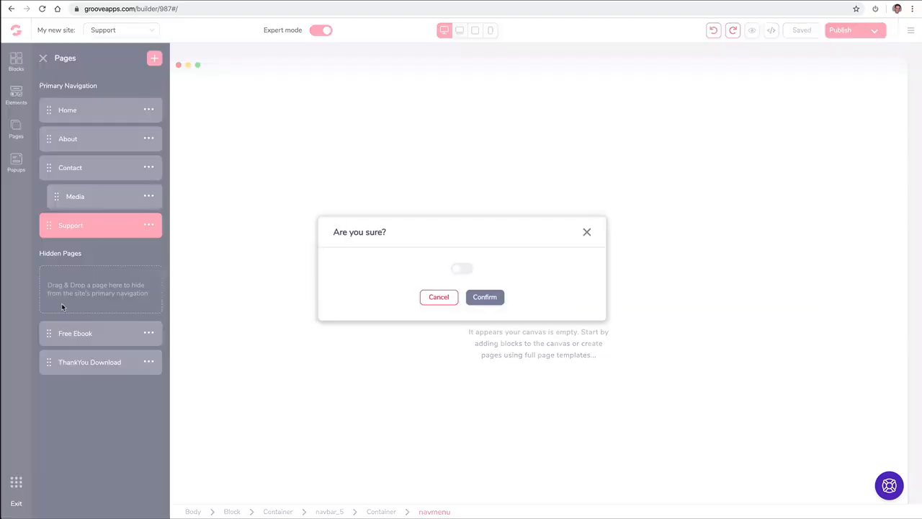
pyautogui.click(469, 272)
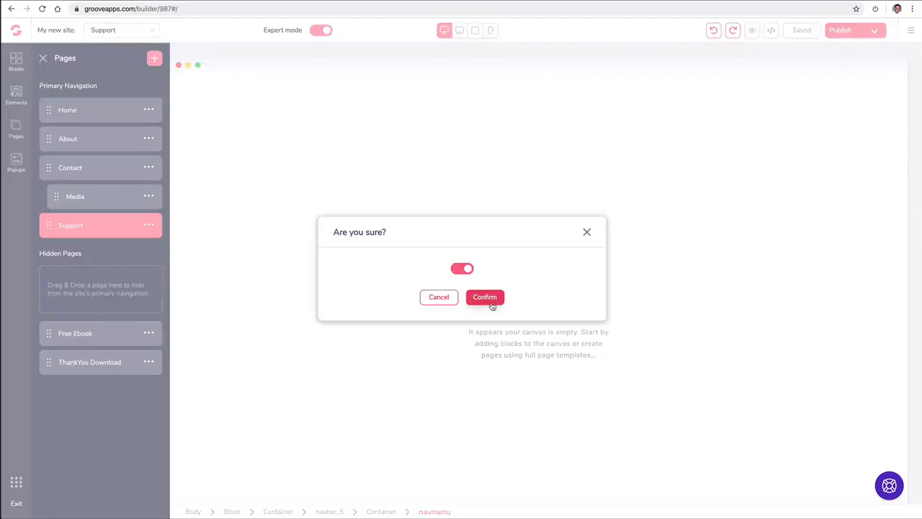
pyautogui.click(487, 298)
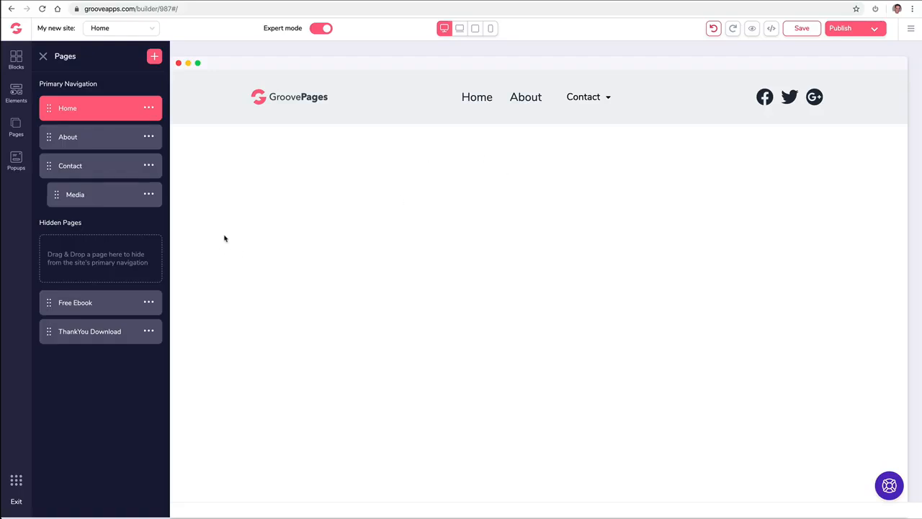
pyautogui.click(43, 56)
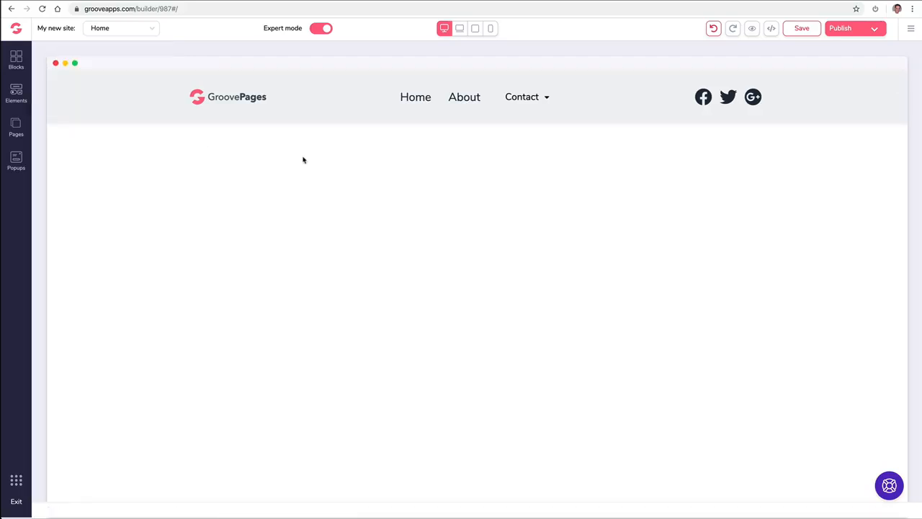
# Set the number of external links in the navigation menu's functionality settings to 1.
pyautogui.click(469, 105)
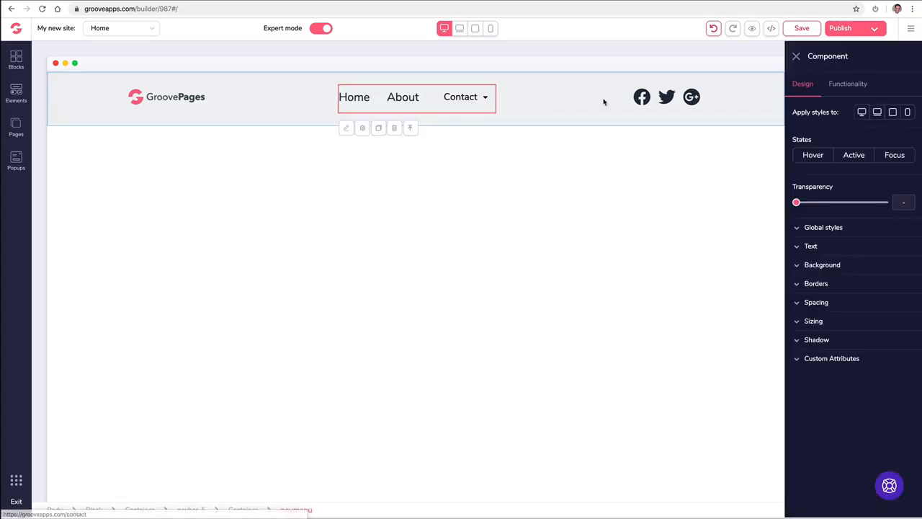
pyautogui.click(849, 85)
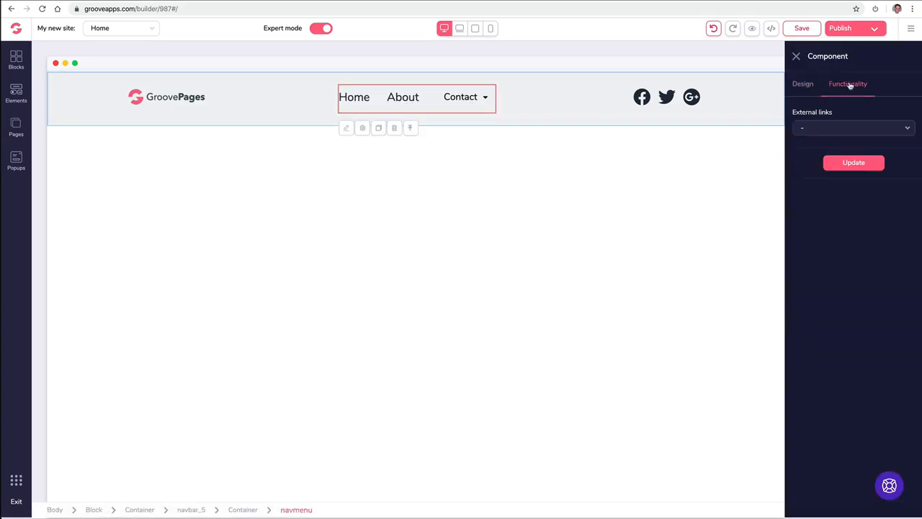
pyautogui.click(828, 130)
pyautogui.click(820, 178)
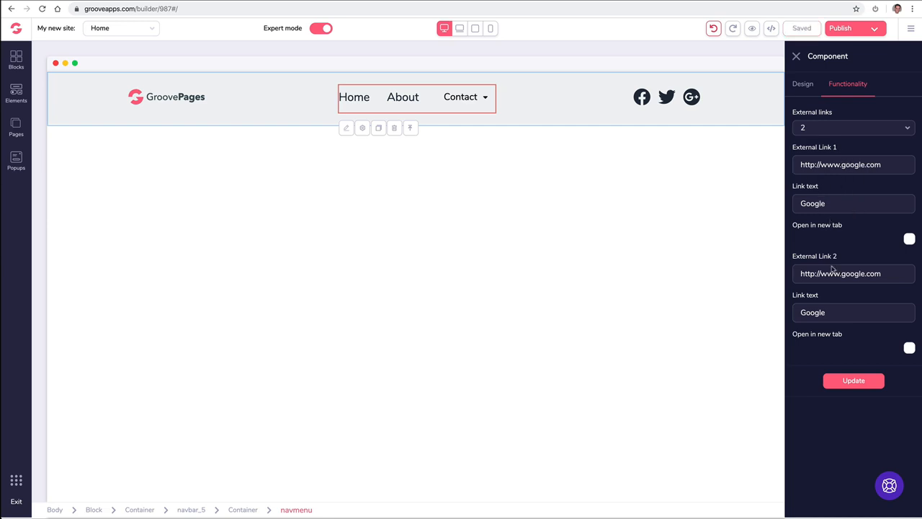
pyautogui.click(821, 132)
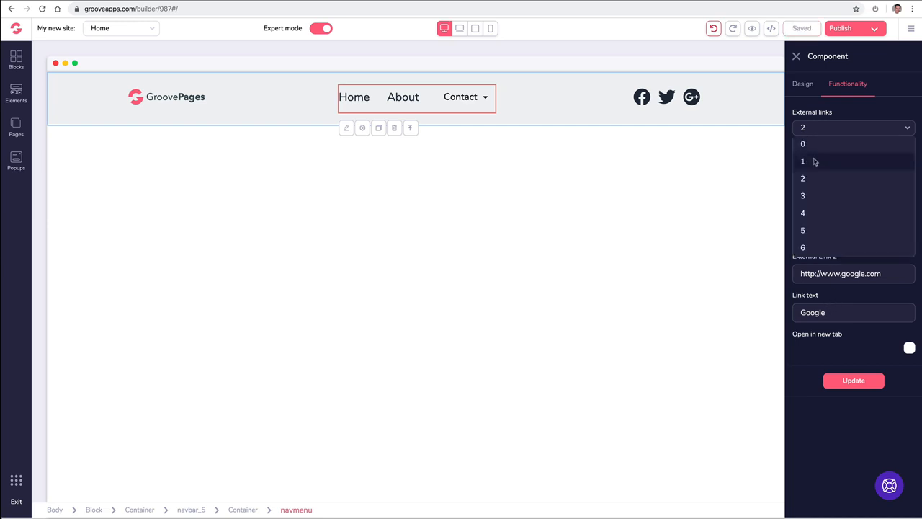
pyautogui.click(815, 161)
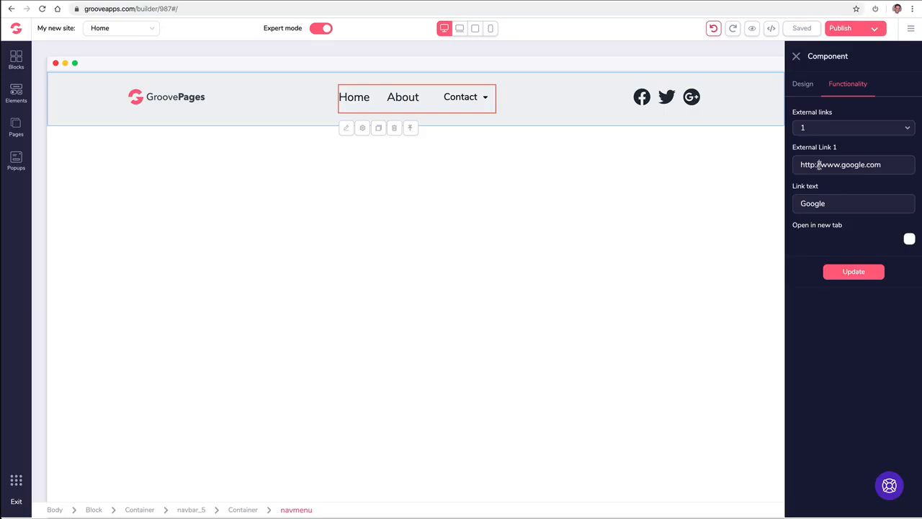
pyautogui.tripleClick(819, 164)
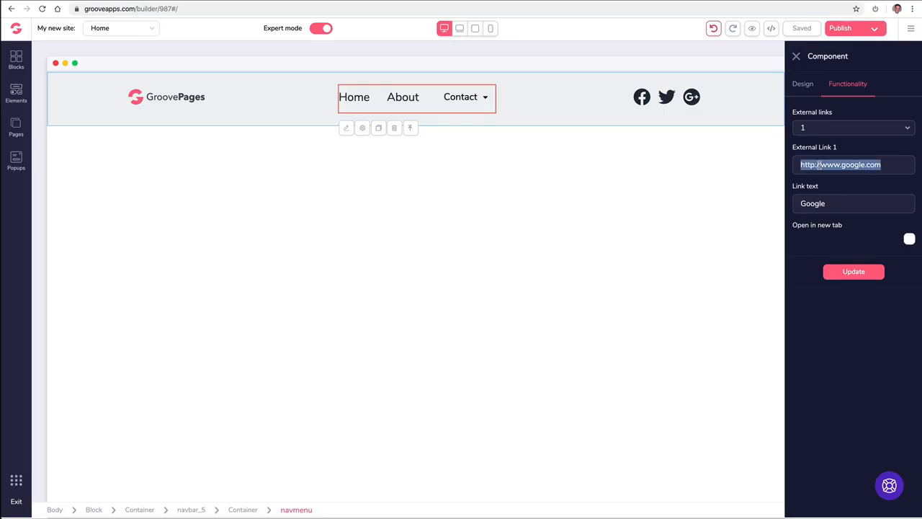
pyautogui.write('https://support.groovekart.com/hc/en-us')
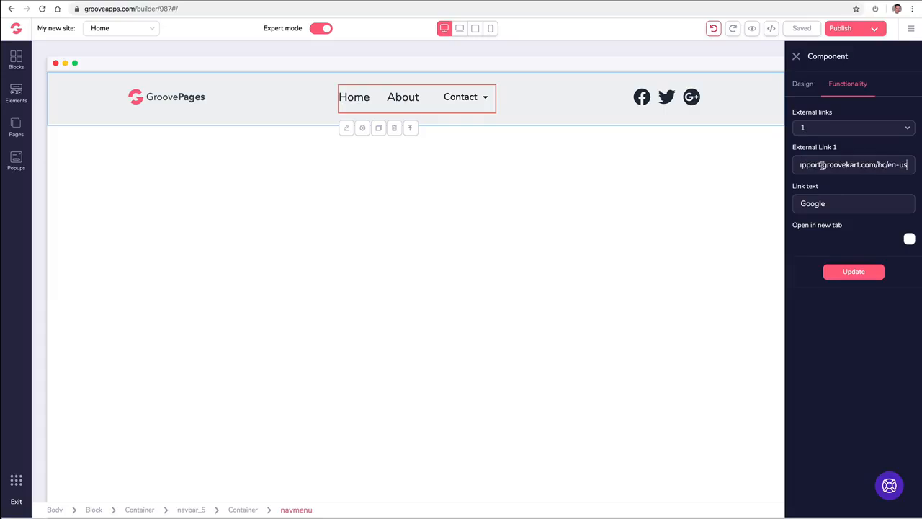
pyautogui.doubleClick(827, 200)
pyautogui.write('Suppor')
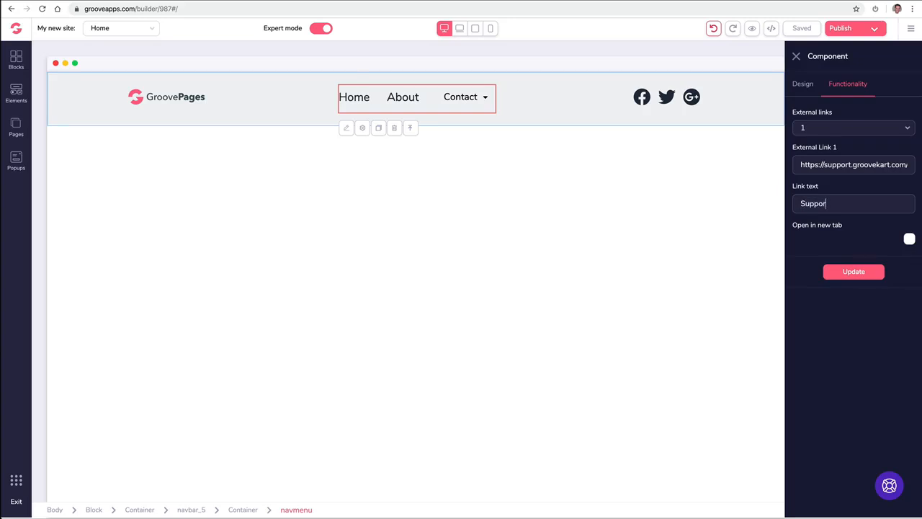
pyautogui.write('t')
pyautogui.click(910, 239)
pyautogui.click(852, 278)
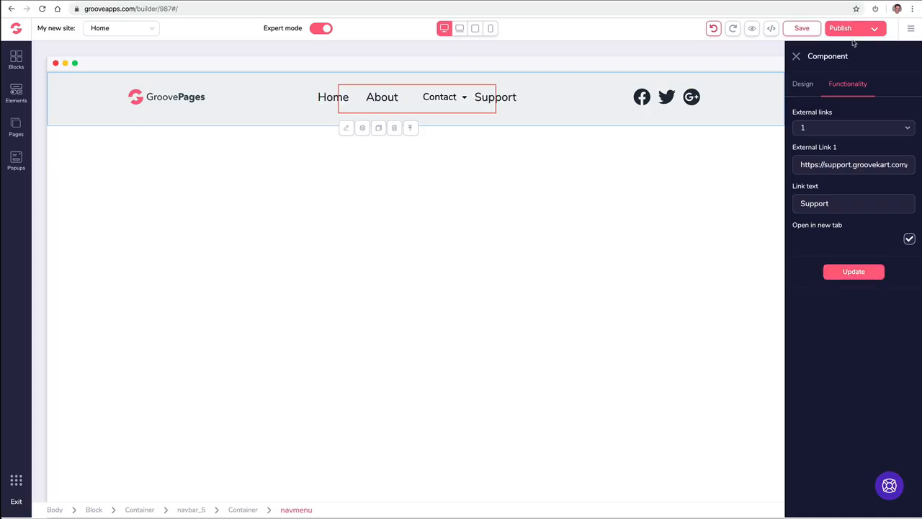
pyautogui.click(797, 56)
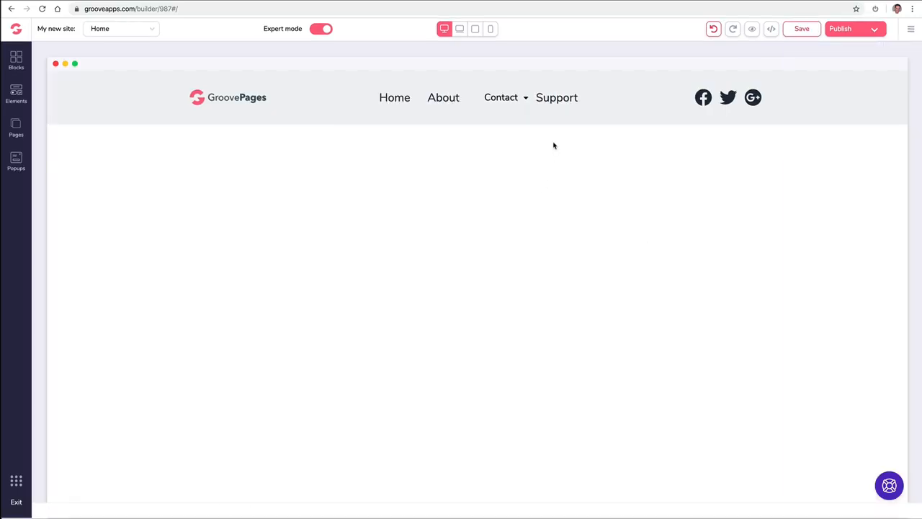
# Examine the design and functionality settings available for the navigation menu that holds the page links.
pyautogui.click(395, 106)
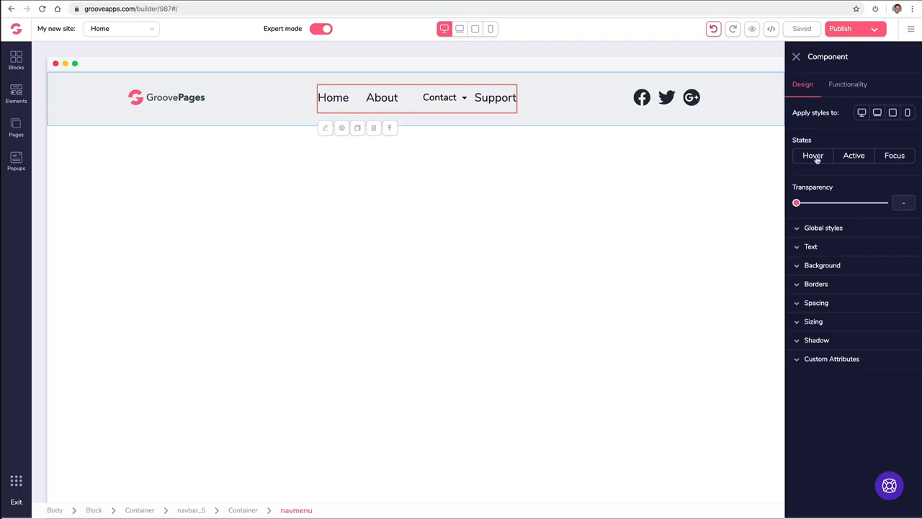
pyautogui.click(805, 247)
pyautogui.click(807, 247)
pyautogui.click(822, 360)
pyautogui.click(822, 360)
pyautogui.click(835, 90)
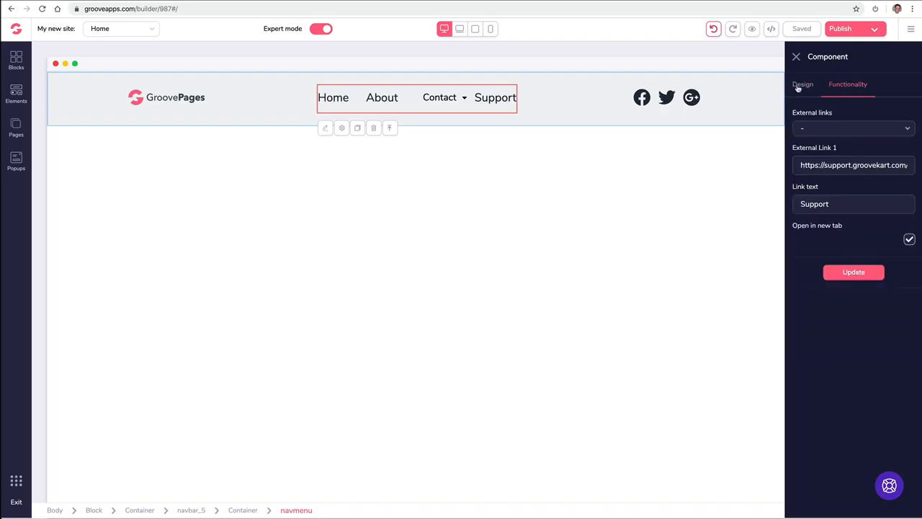
pyautogui.click(800, 88)
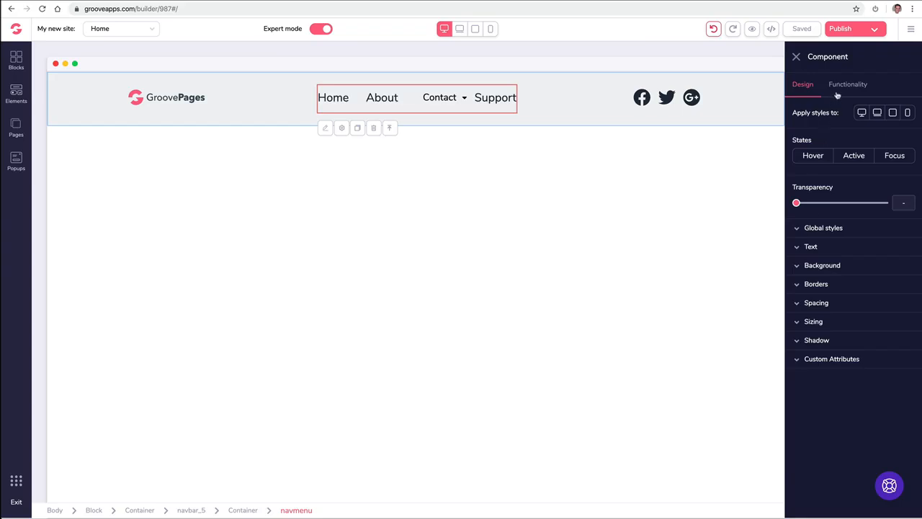
pyautogui.click(840, 88)
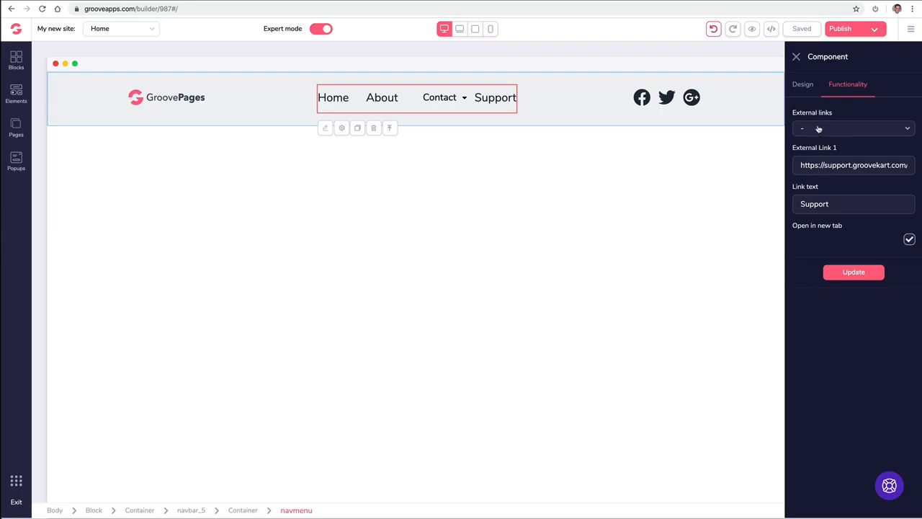
pyautogui.click(796, 58)
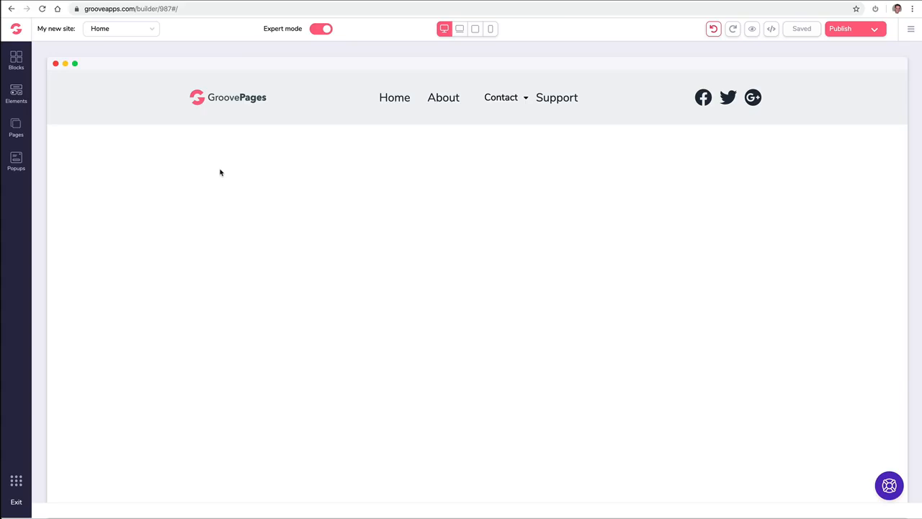
# Look through the Countdown designs among the wireframe blocks.
pyautogui.click(85, 116)
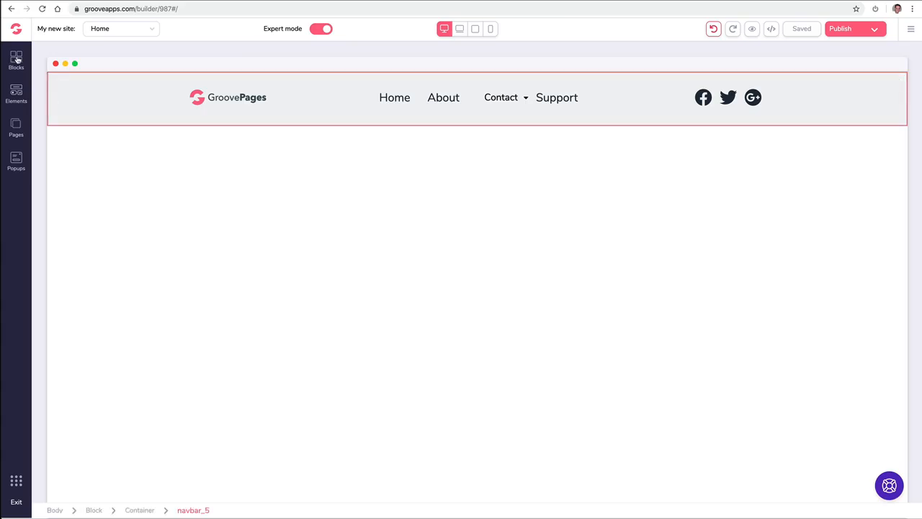
pyautogui.click(17, 59)
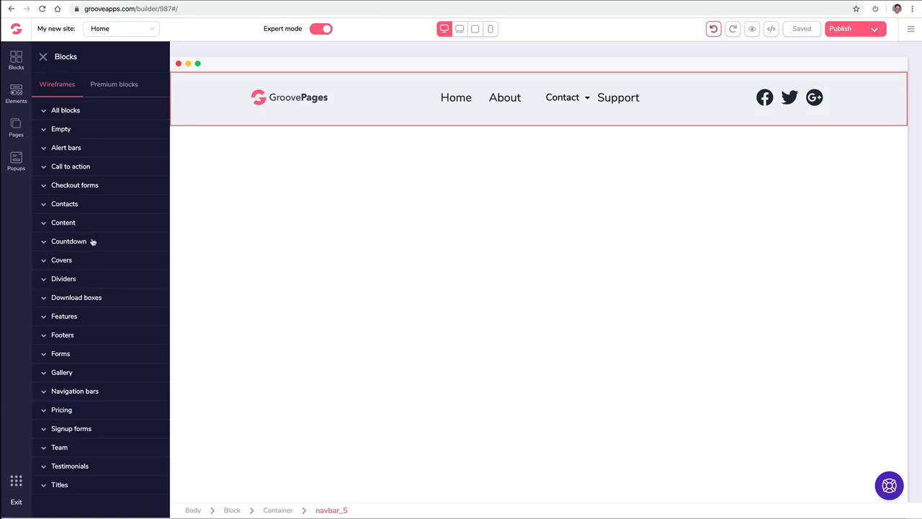
pyautogui.click(68, 241)
pyautogui.scroll(-2, 92, 242)
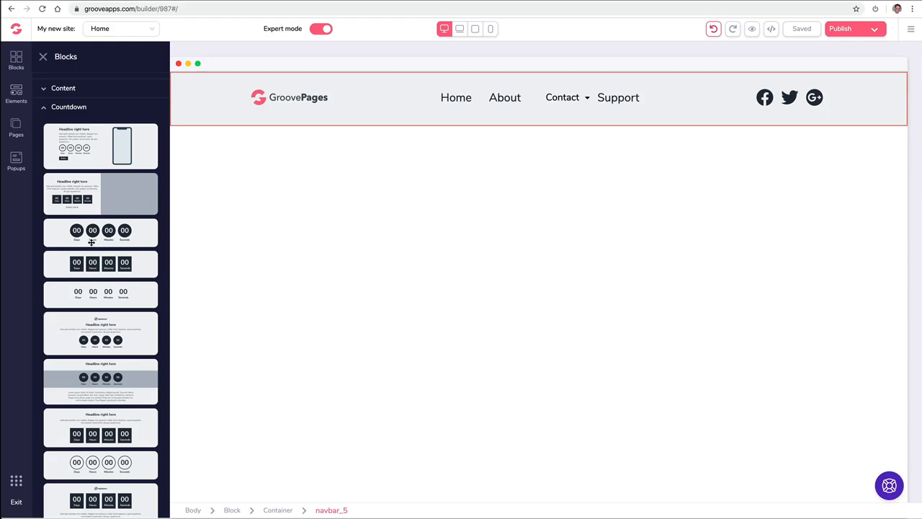
pyautogui.scroll(3, 92, 243)
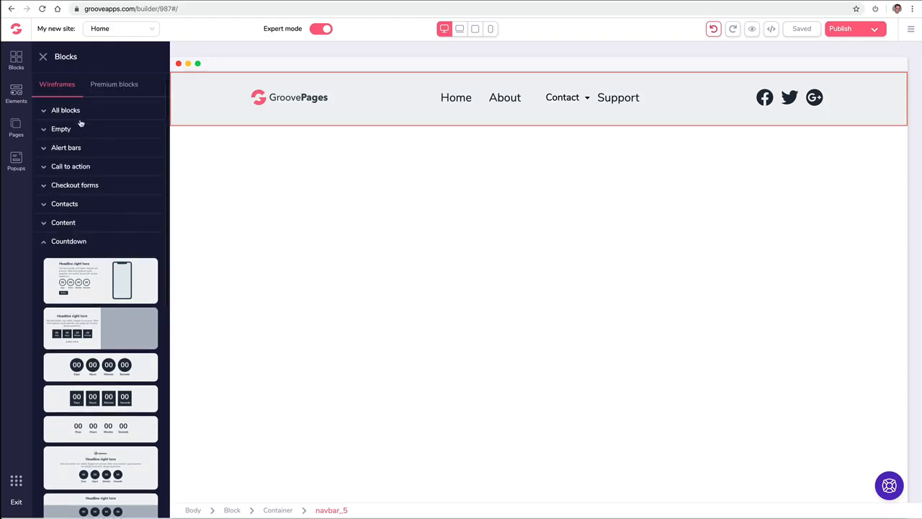
pyautogui.click(54, 243)
# Add the premium purple alert bar with a countdown timer above the navigation bar.
pyautogui.click(113, 86)
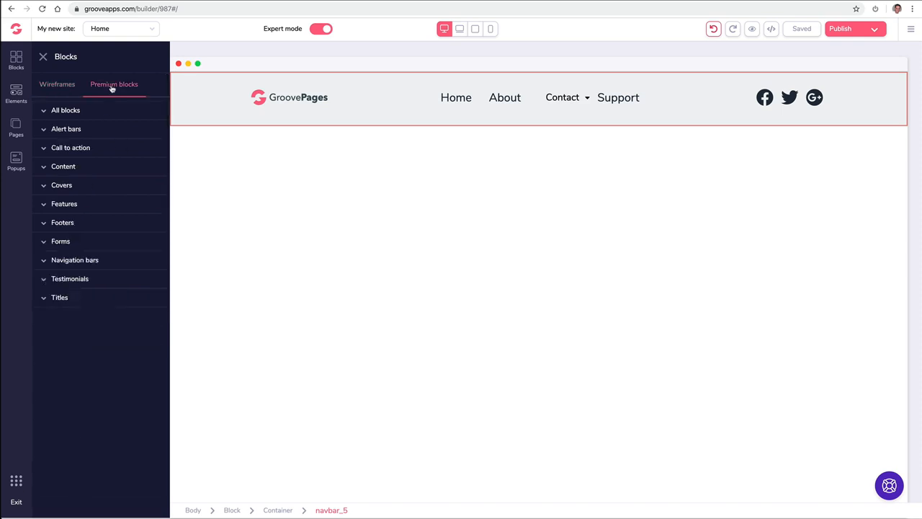
pyautogui.click(88, 131)
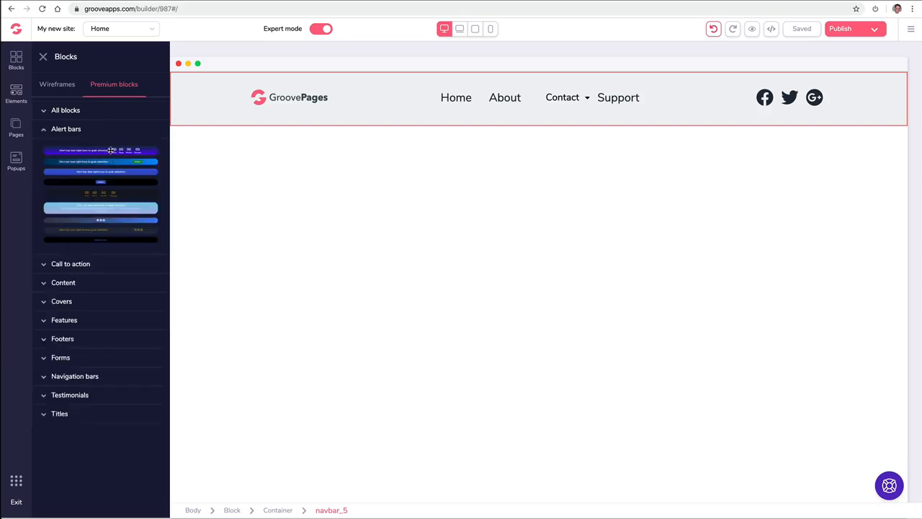
pyautogui.moveTo(111, 150); pyautogui.dragTo(431, 85)
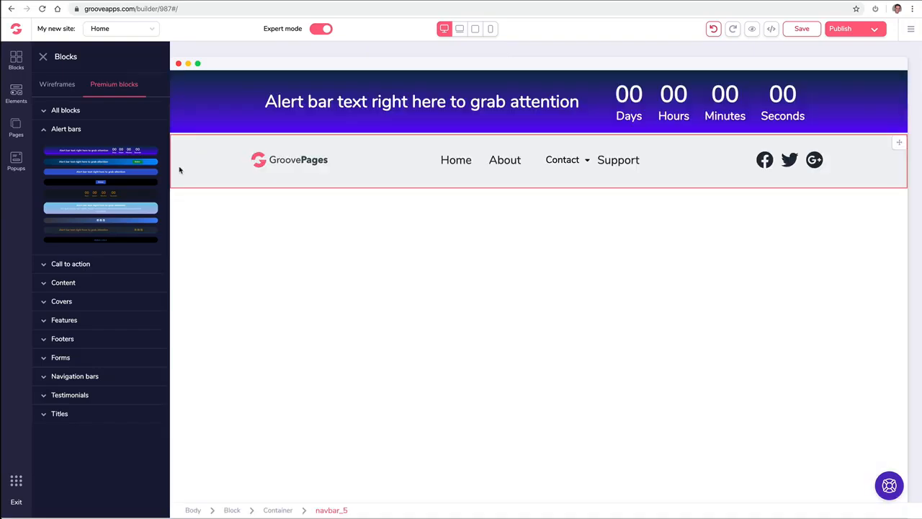
pyautogui.click(68, 128)
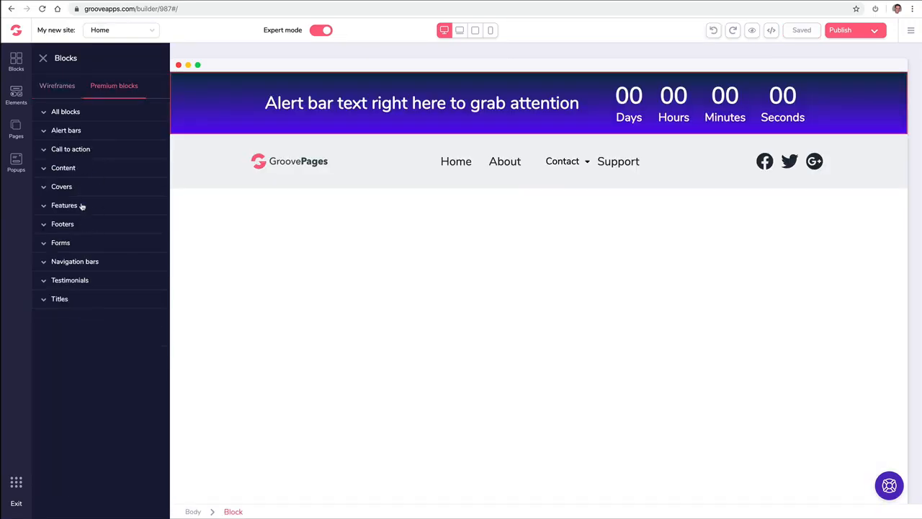
# Add the premium cover with the code-screen background and white headline card below the navigation bar.
pyautogui.click(75, 189)
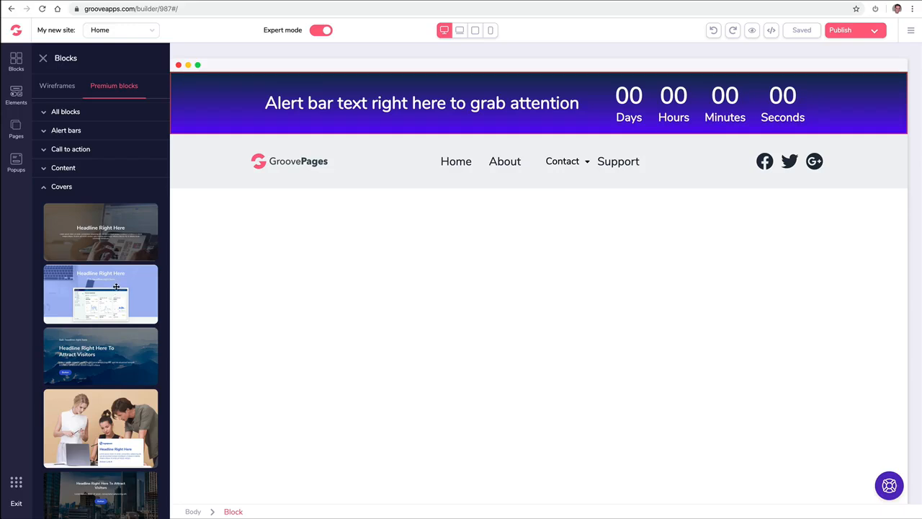
pyautogui.scroll(-2, 116, 287)
pyautogui.scroll(-1, 112, 380)
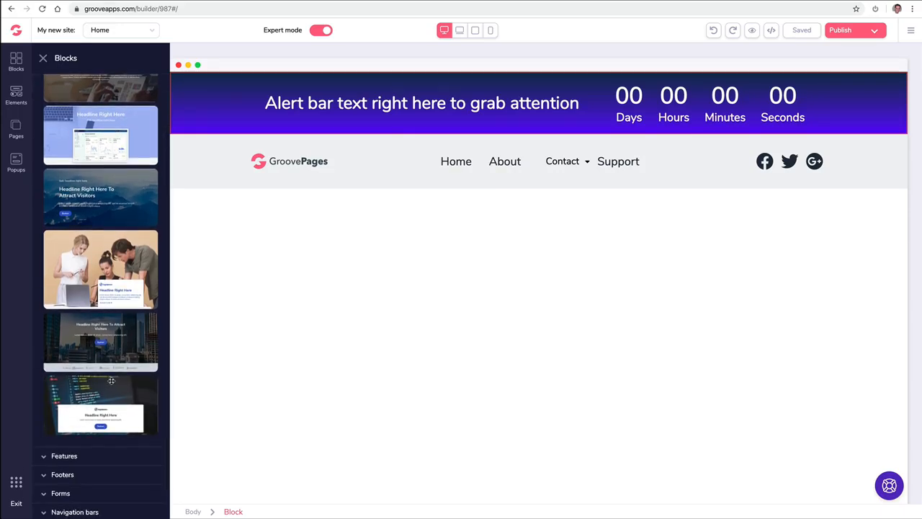
pyautogui.moveTo(112, 381); pyautogui.dragTo(408, 228)
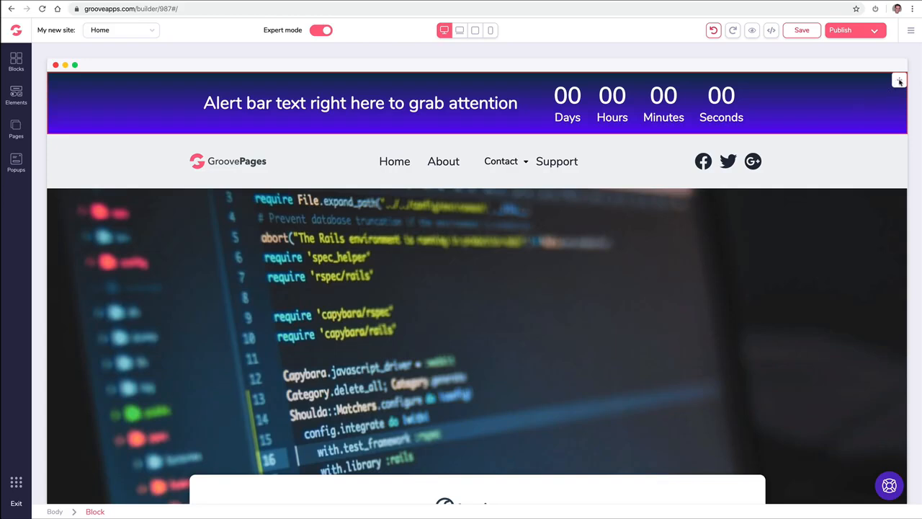
# Try the alert bar below the navigation bar and return it to the top of the page.
pyautogui.click(900, 81)
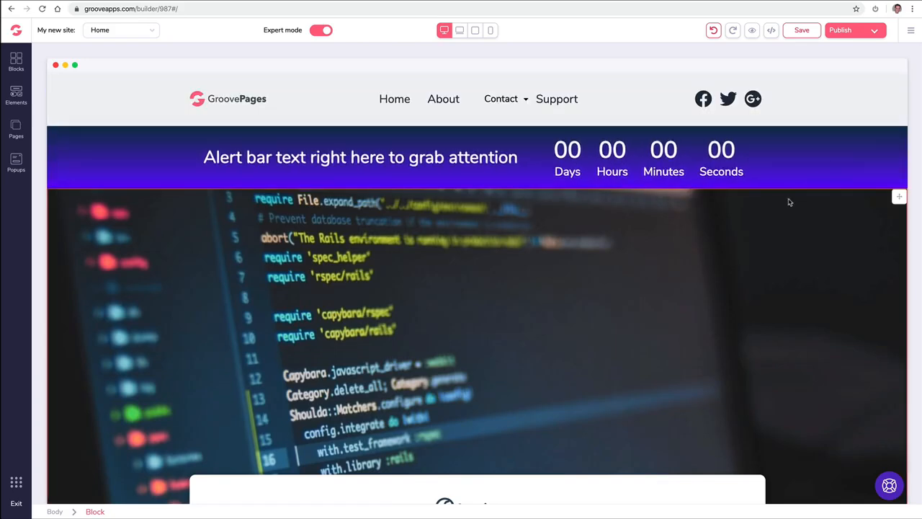
pyautogui.click(900, 136)
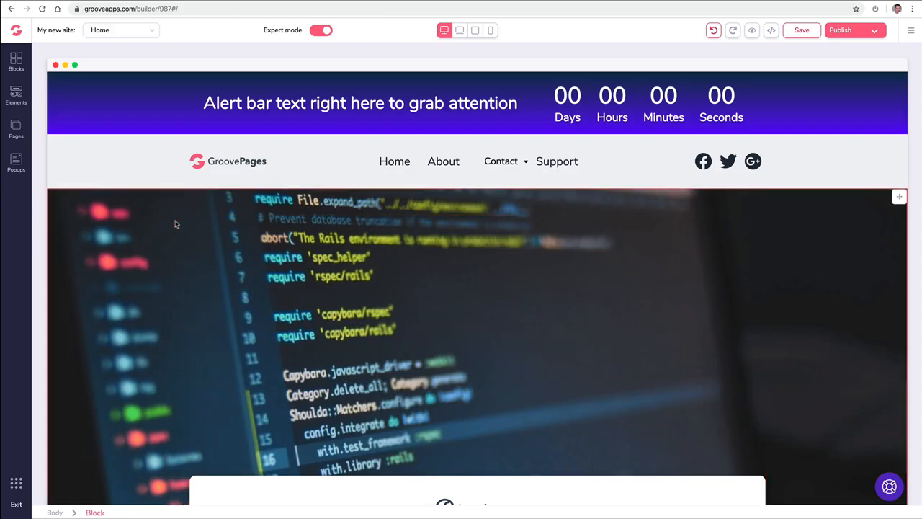
# Add the wireframe footer with a headline, a button and three link columns below the cover.
pyautogui.scroll(-3, 168, 214)
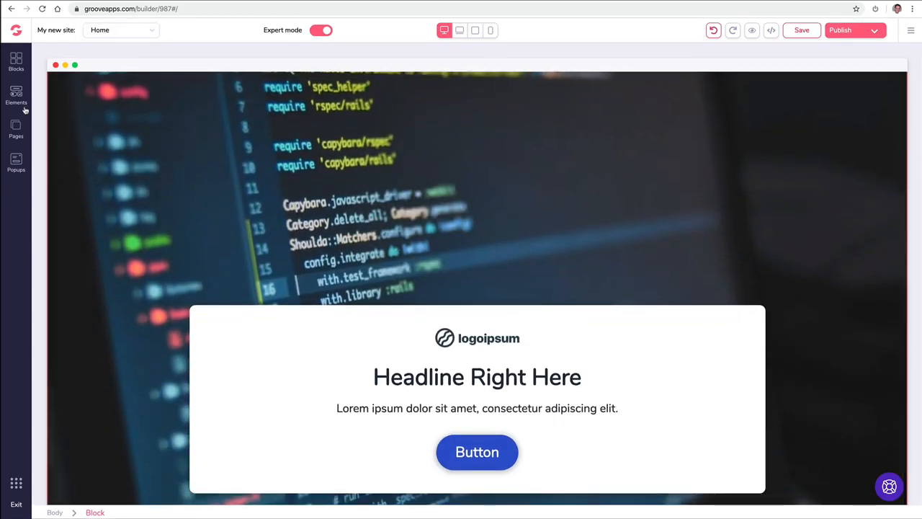
pyautogui.click(17, 62)
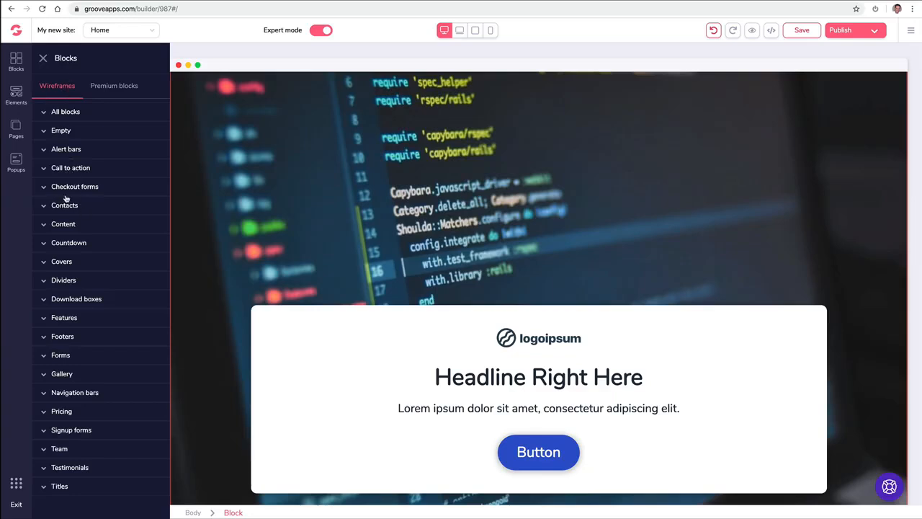
pyautogui.click(63, 336)
pyautogui.scroll(-5, 87, 339)
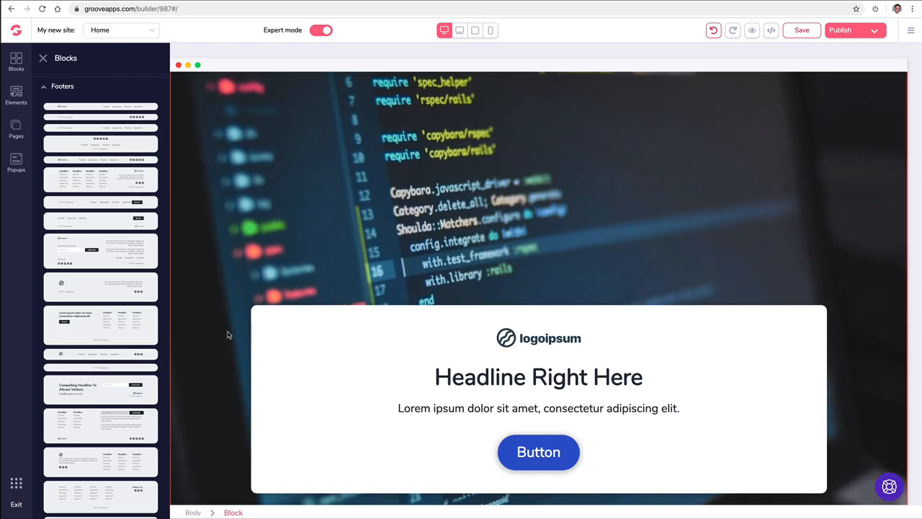
pyautogui.scroll(-1, 226, 336)
pyautogui.moveTo(142, 331); pyautogui.dragTo(325, 488)
pyautogui.scroll(-4, 322, 340)
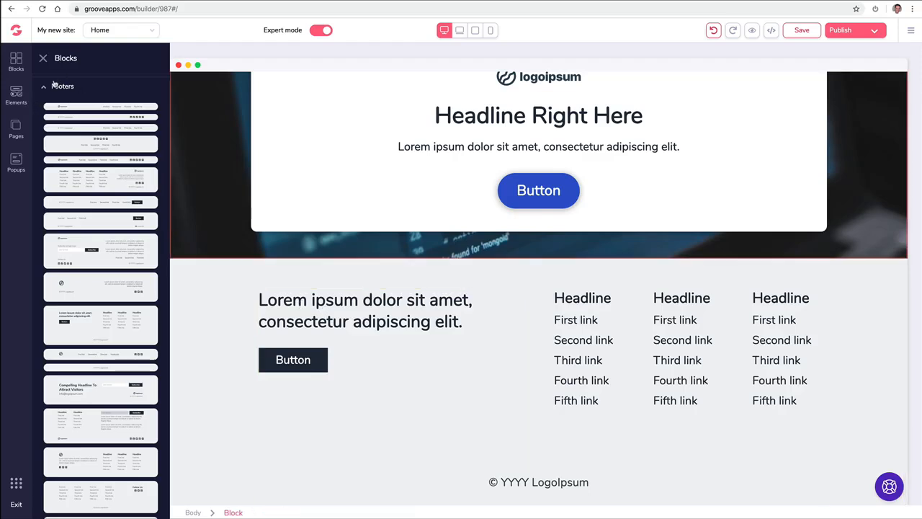
pyautogui.click(46, 88)
# Add the premium blue gradient footer with centred social icons and four links directly below the cover.
pyautogui.click(120, 87)
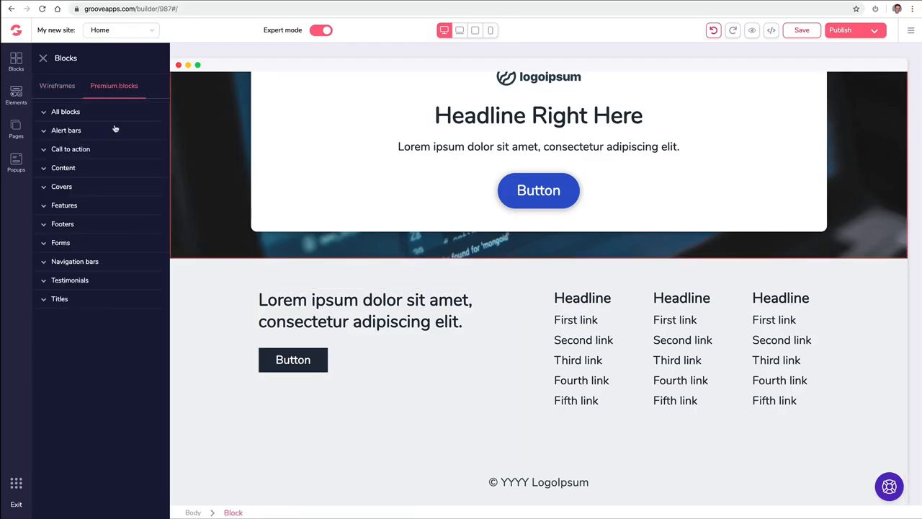
pyautogui.click(78, 224)
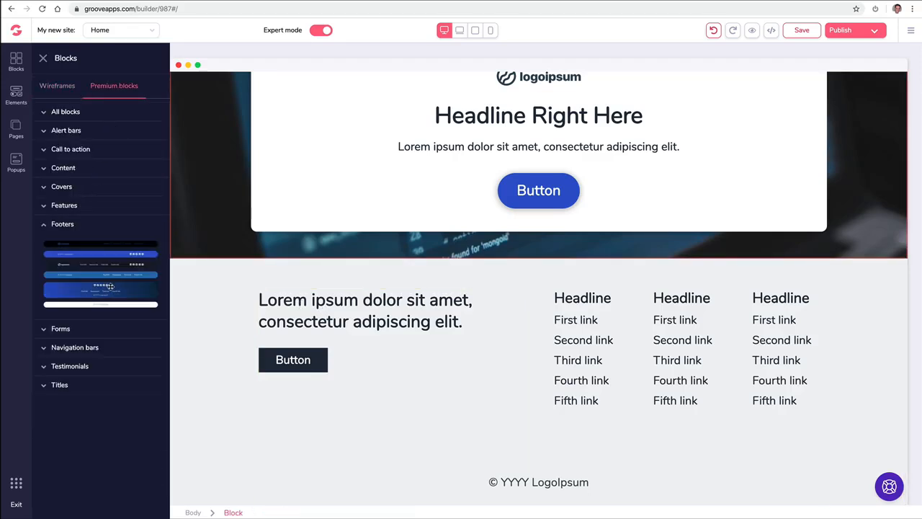
pyautogui.moveTo(109, 287); pyautogui.dragTo(387, 313)
pyautogui.scroll(-1, 373, 307)
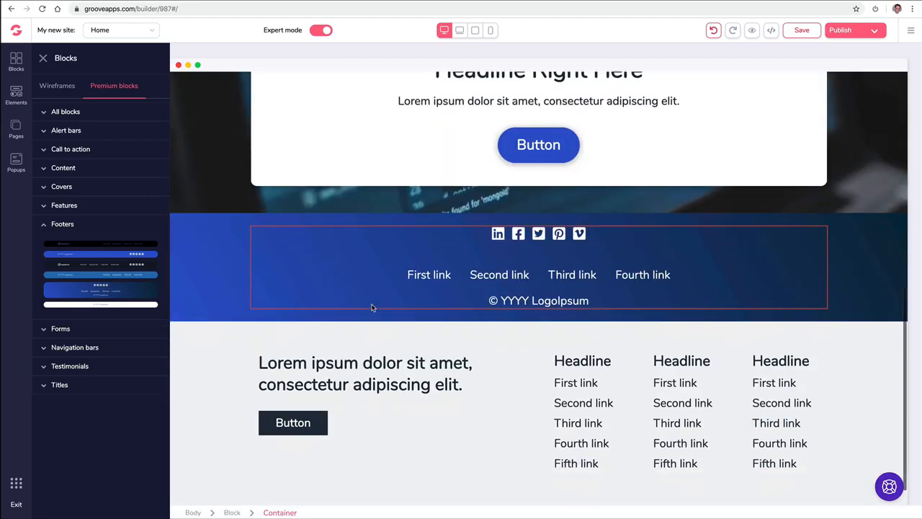
# Delete the grey wireframe footer block below the blue gradient footer.
pyautogui.scroll(-1, 373, 307)
pyautogui.click(225, 311)
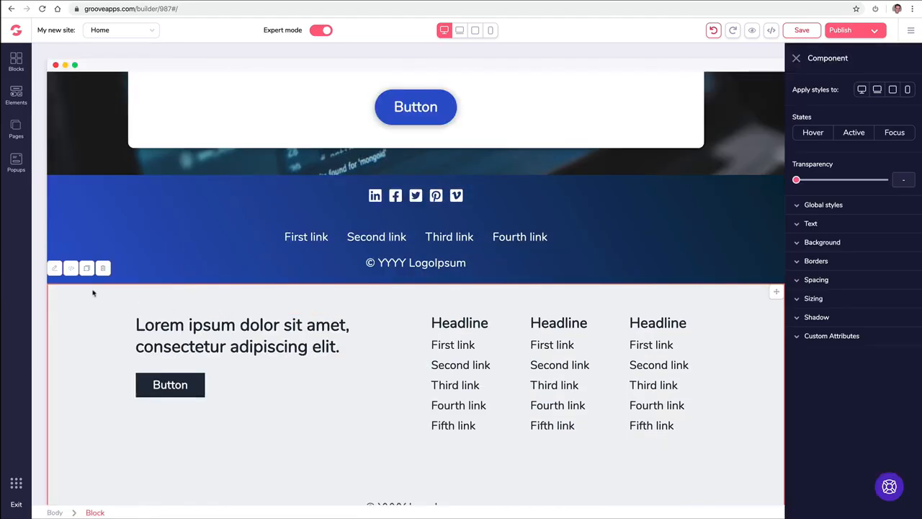
pyautogui.click(105, 272)
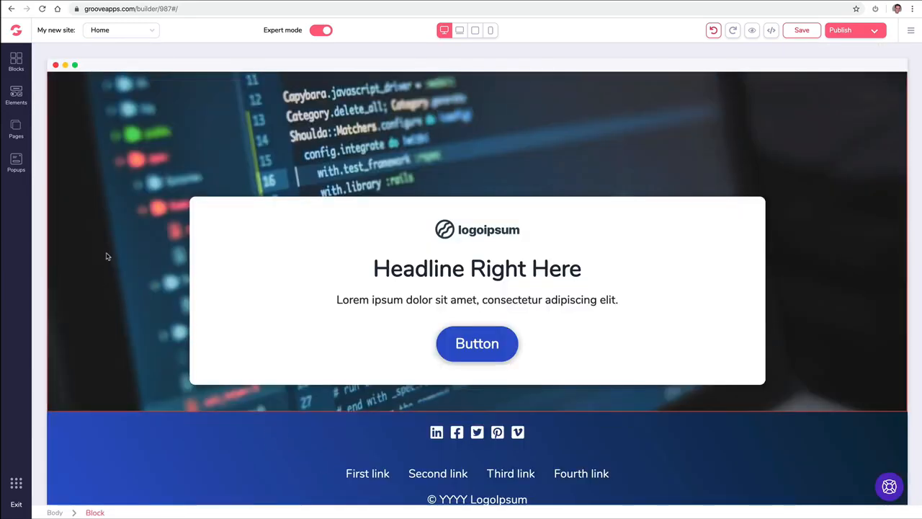
# Add the wireframe call-to-action block with text, button and action link beside an image placeholder between the cover and the footer.
pyautogui.click(15, 62)
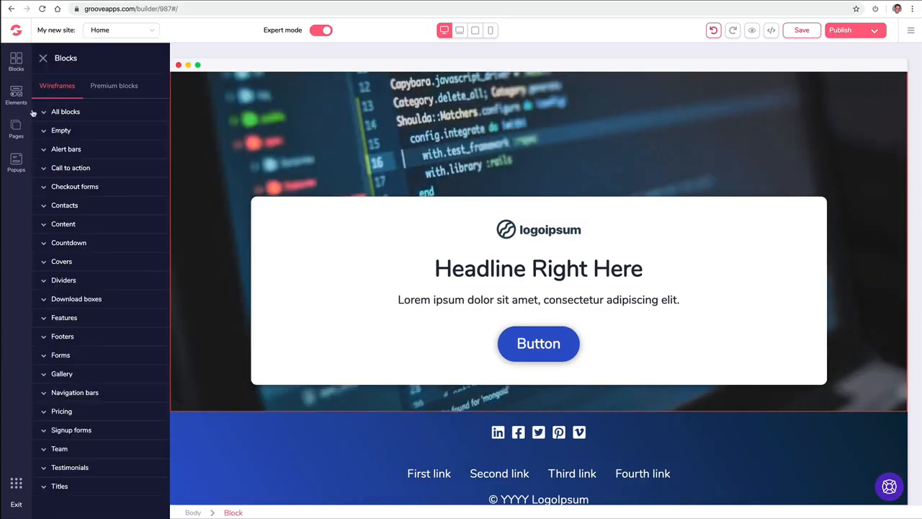
pyautogui.click(102, 168)
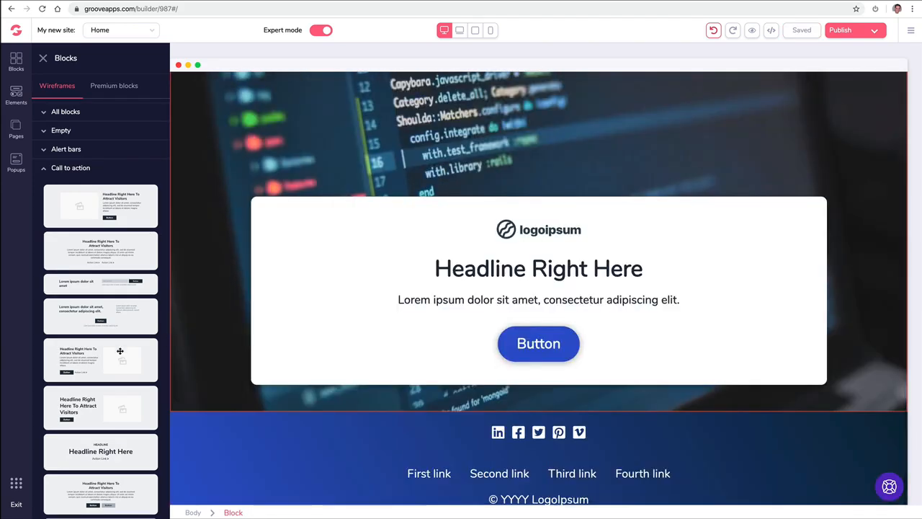
pyautogui.moveTo(181, 361); pyautogui.dragTo(462, 436)
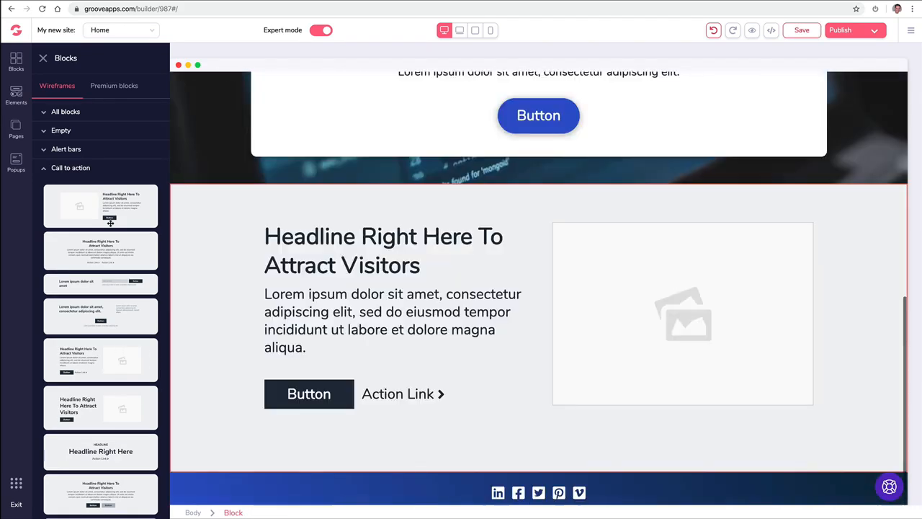
# Add the wireframe call-to-action block with its image placeholder before the headline below the cover, and the premium light six-feature block above it.
pyautogui.moveTo(105, 218); pyautogui.dragTo(353, 227)
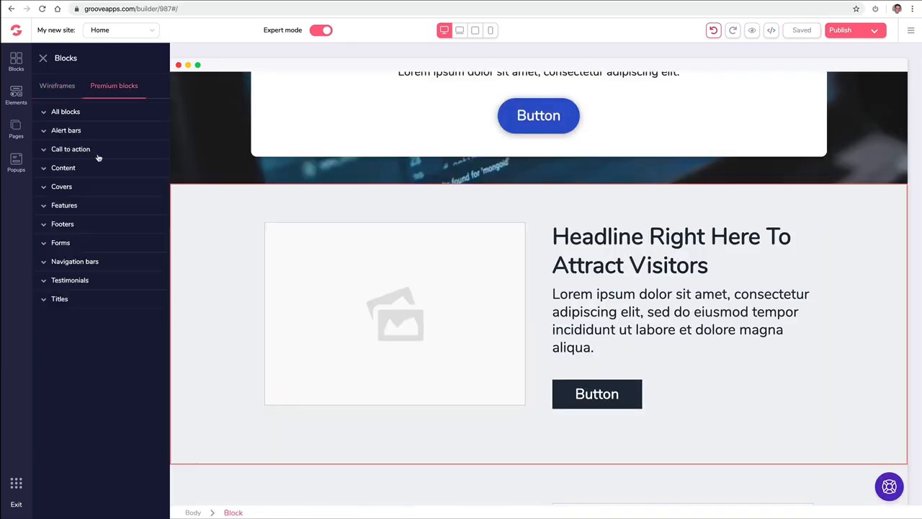
pyautogui.click(93, 206)
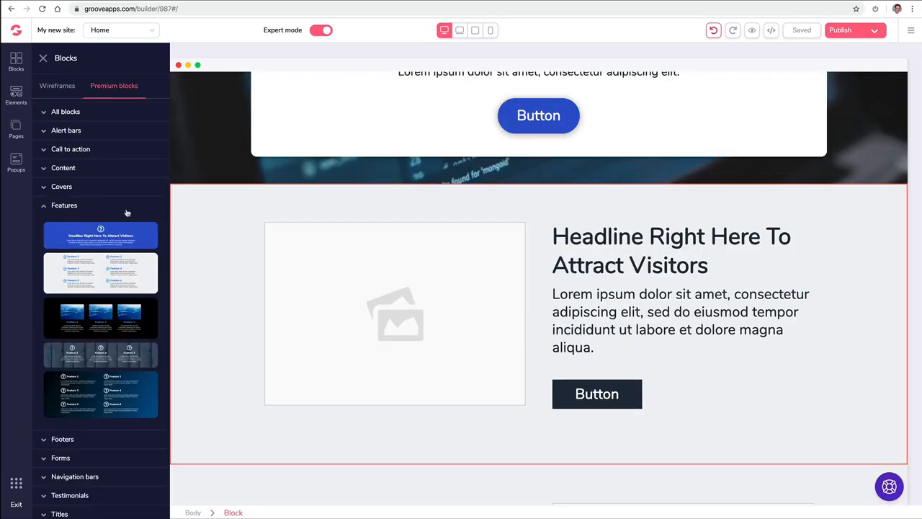
pyautogui.moveTo(121, 261); pyautogui.dragTo(582, 209)
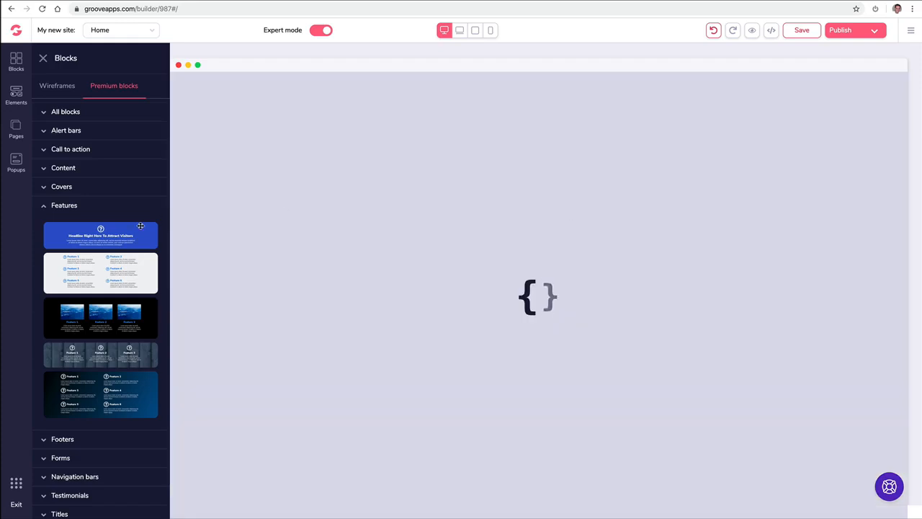
pyautogui.click(45, 205)
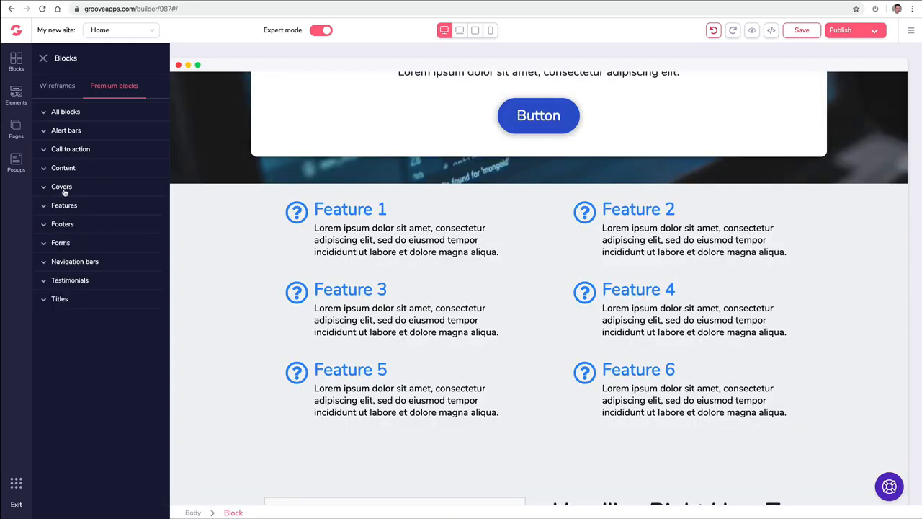
# Add the premium light three-column testimonials block below the cover and the solid blue "What people say" testimonial block directly beneath it.
pyautogui.click(67, 282)
pyautogui.scroll(-1, 124, 282)
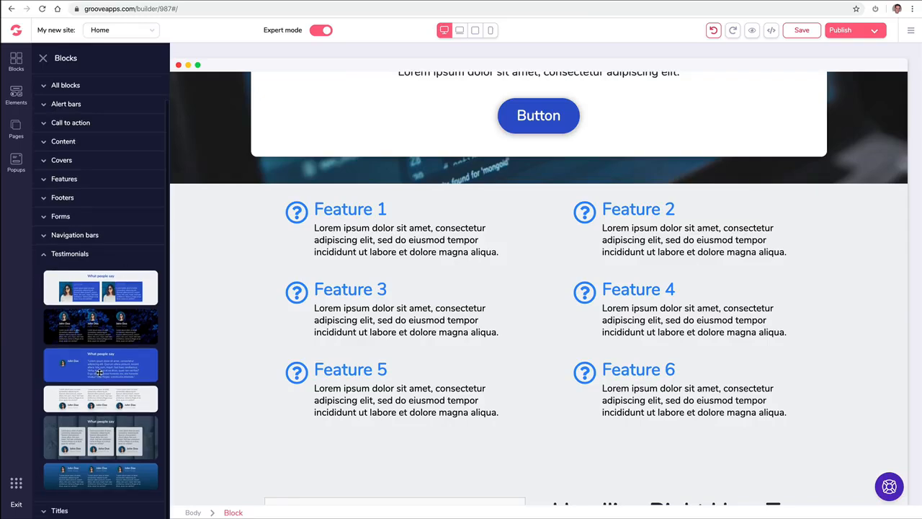
pyautogui.moveTo(102, 392); pyautogui.dragTo(525, 203)
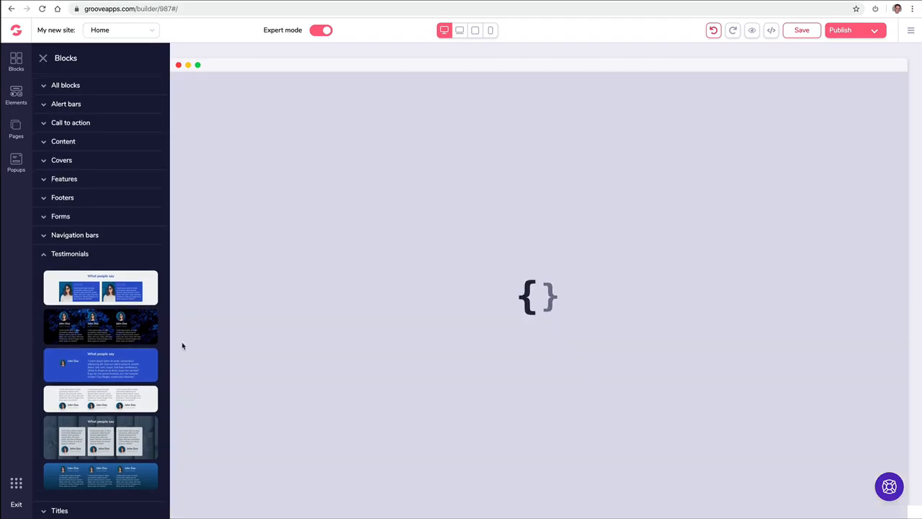
pyautogui.scroll(2, 281, 339)
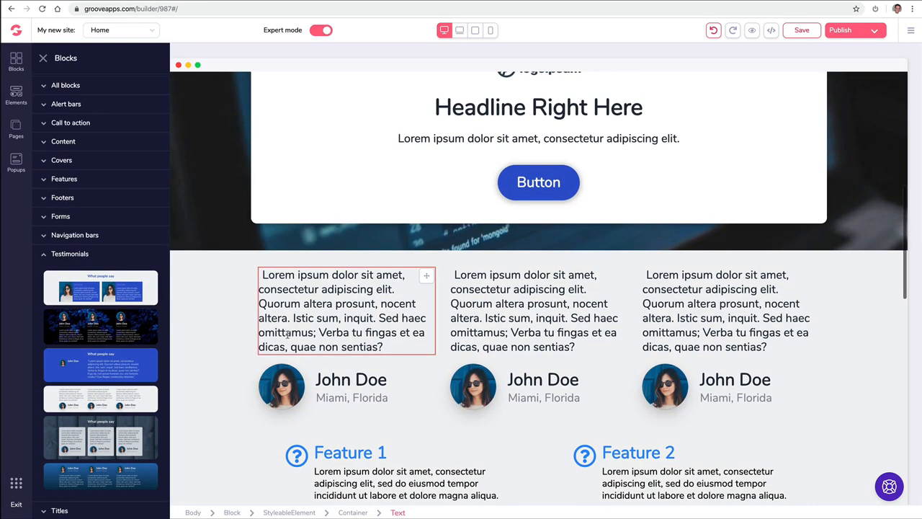
pyautogui.scroll(-2, 267, 374)
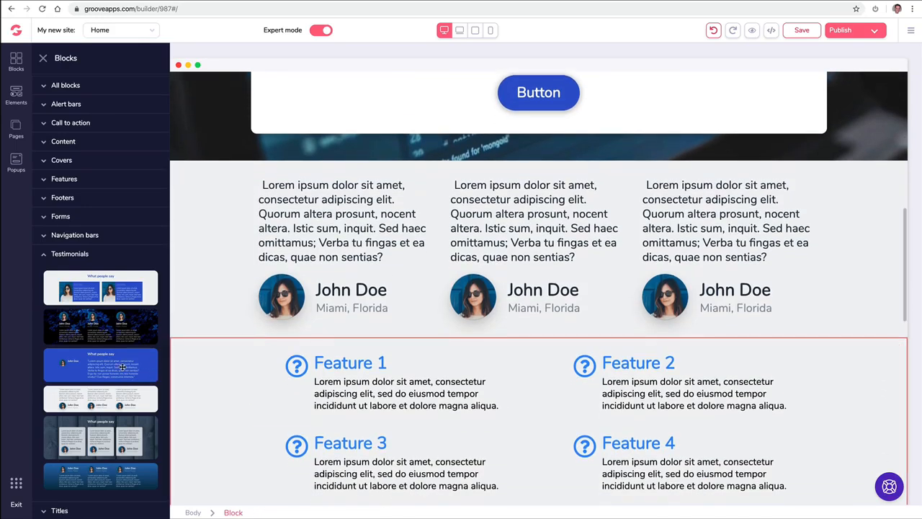
pyautogui.moveTo(126, 385); pyautogui.dragTo(395, 372)
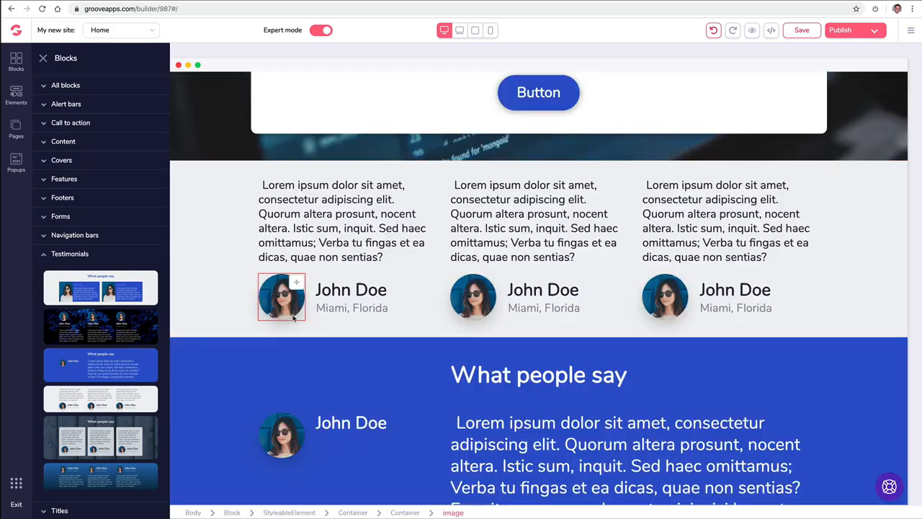
# Add the wireframe contact block with a full-width map, contact details and an overlapping message form between the cover and the testimonials.
pyautogui.click(69, 86)
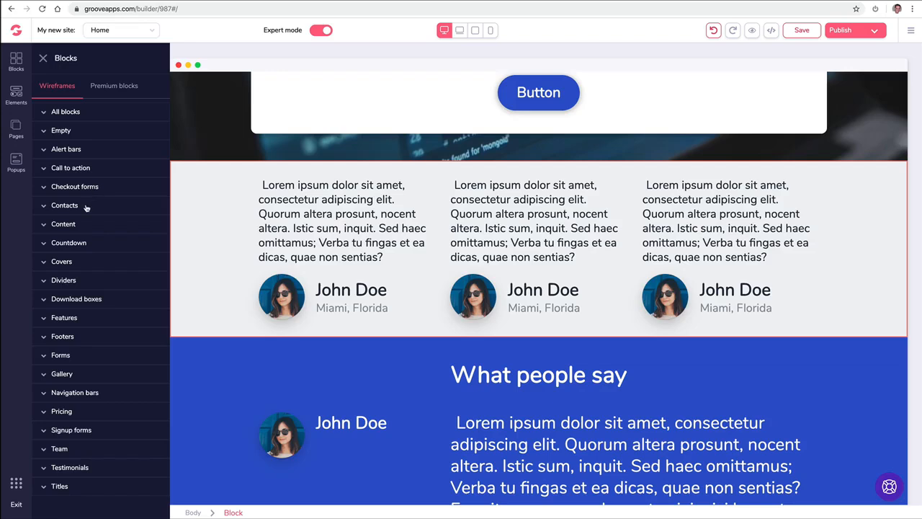
pyautogui.click(86, 206)
pyautogui.scroll(-2, 116, 319)
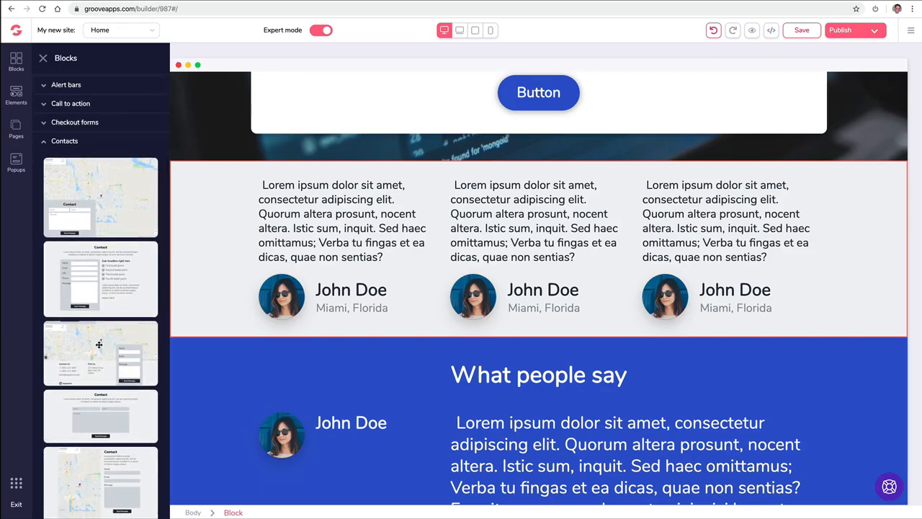
pyautogui.moveTo(98, 345); pyautogui.dragTo(424, 216)
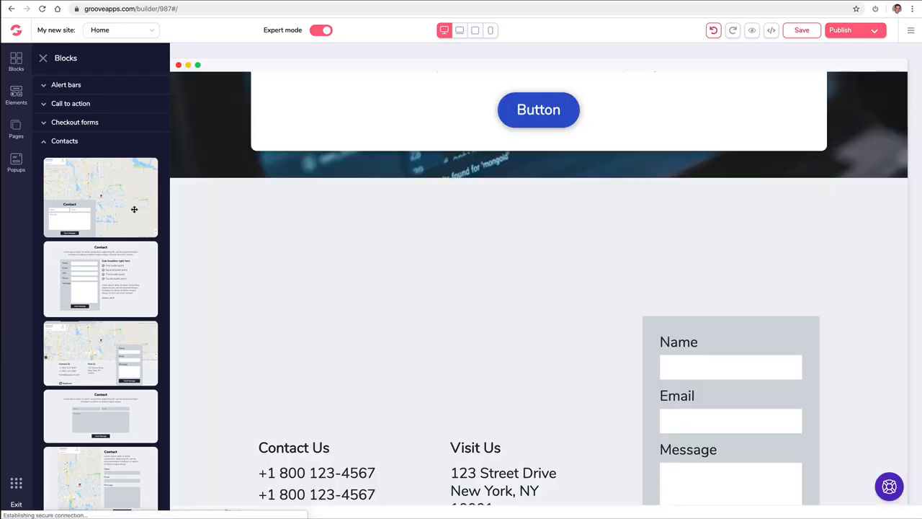
pyautogui.scroll(-2, 594, 271)
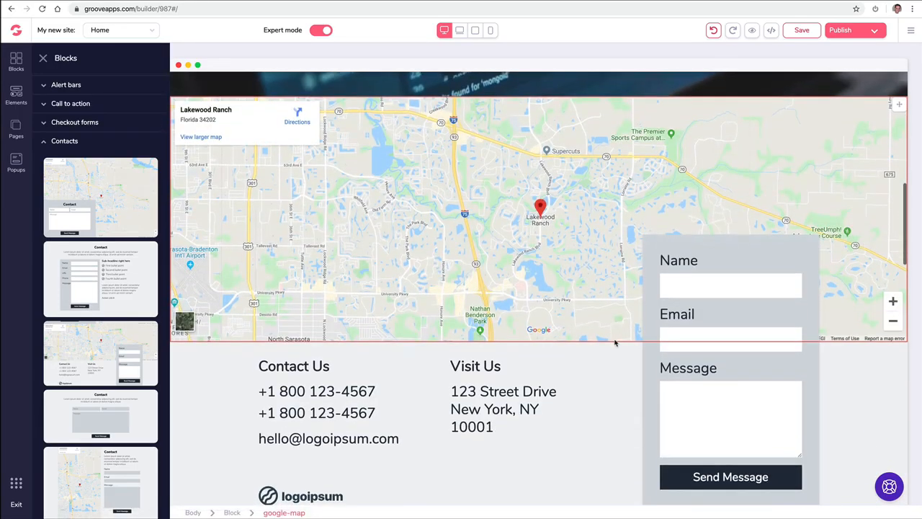
pyautogui.scroll(-5, 612, 343)
pyautogui.scroll(3, 624, 325)
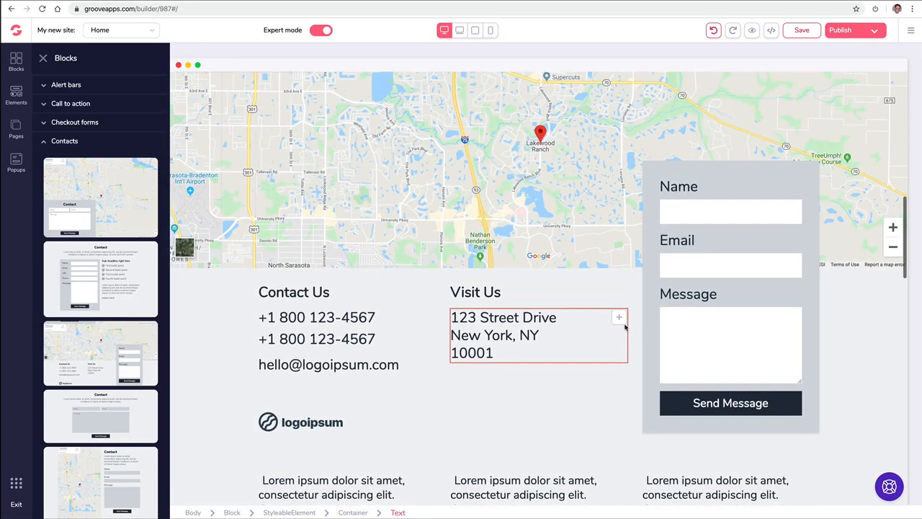
# Add the wireframe Starter, Pro and Unlimited pricing block with feature checklists between the two image call-to-action blocks.
pyautogui.scroll(-12, 625, 326)
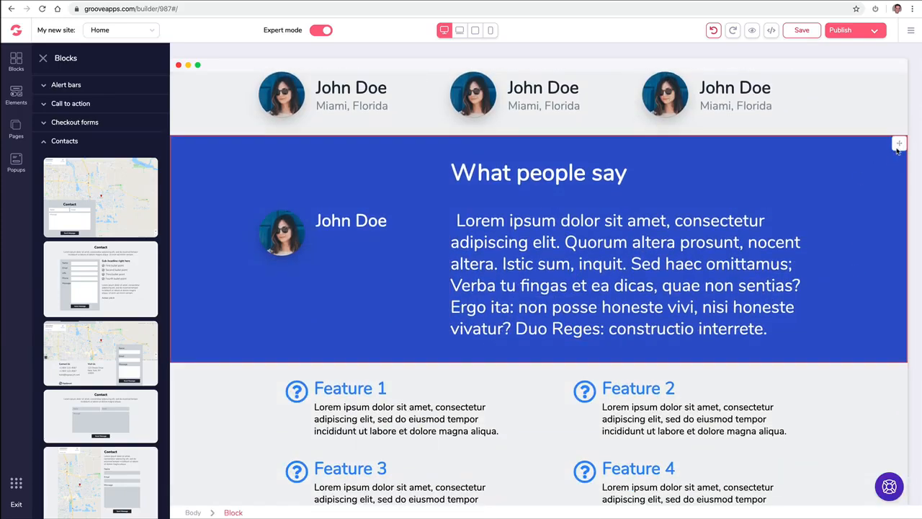
pyautogui.click(898, 146)
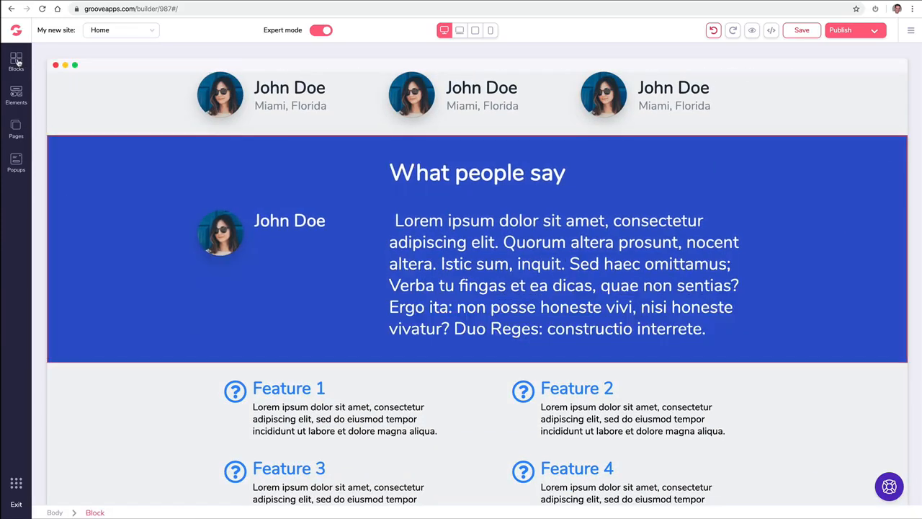
pyautogui.click(18, 62)
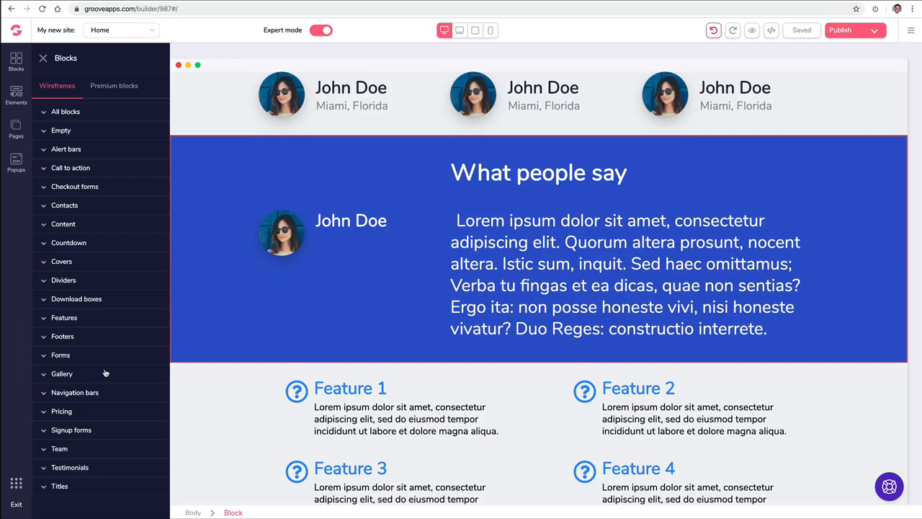
pyautogui.scroll(-15, 247, 365)
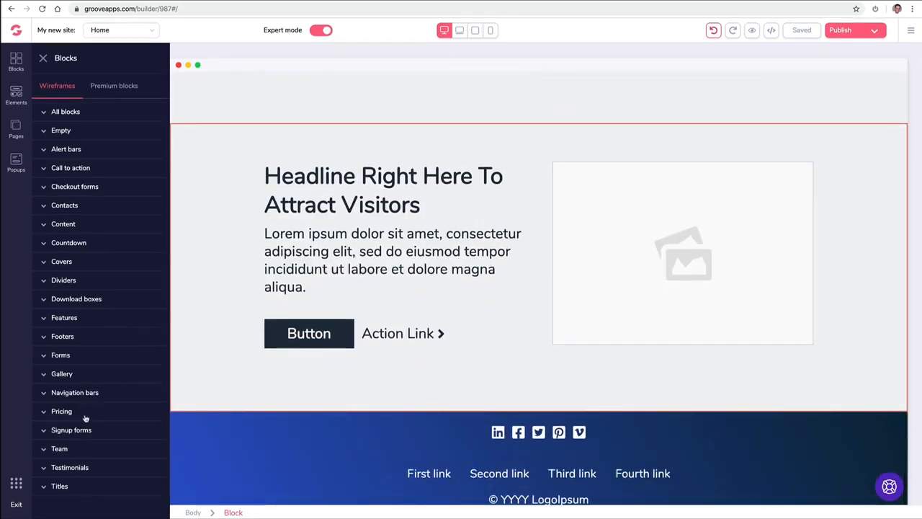
pyautogui.click(85, 416)
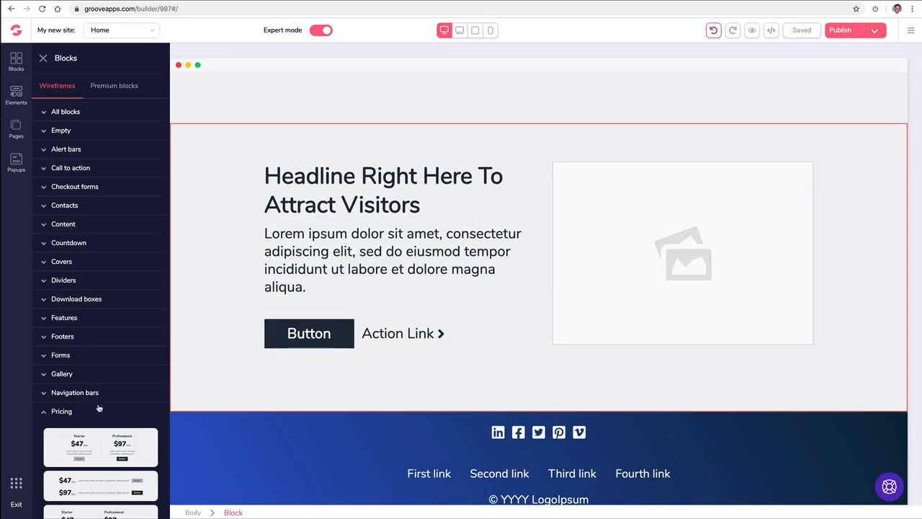
pyautogui.scroll(-6, 124, 346)
pyautogui.scroll(-3, 122, 348)
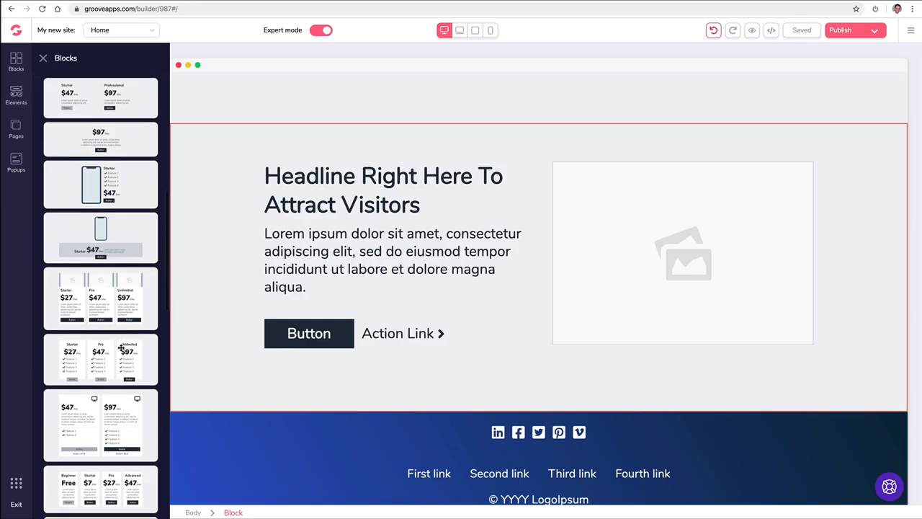
pyautogui.moveTo(106, 304); pyautogui.dragTo(488, 167)
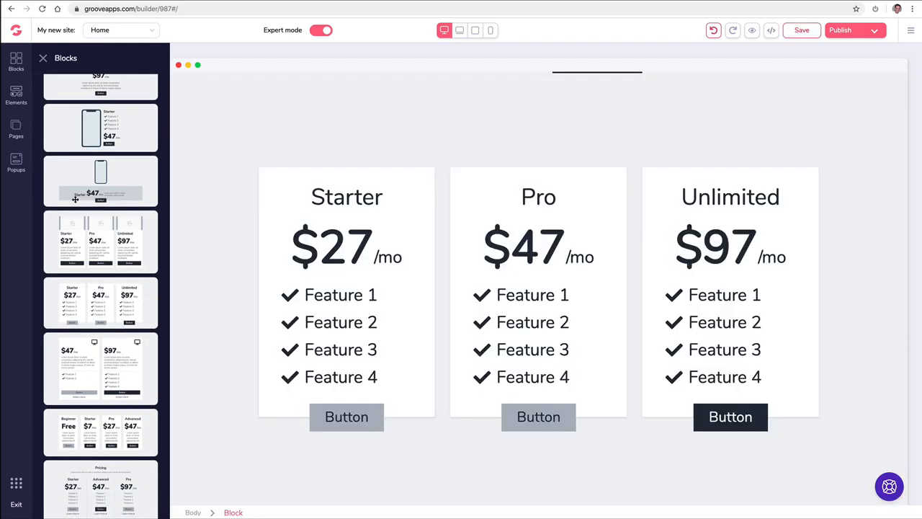
# Add the wireframe countdown block with four dark circular timers between the six-feature block and the image call-to-action block.
pyautogui.click(89, 245)
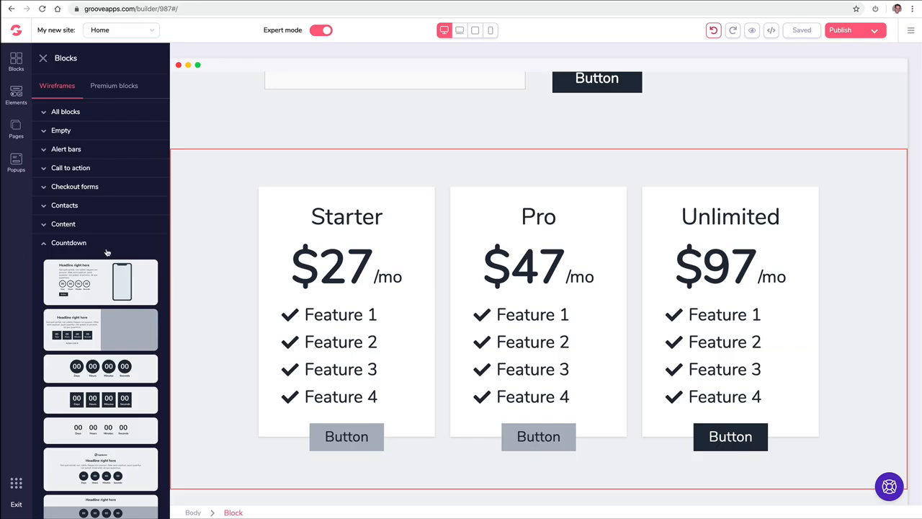
pyautogui.scroll(-3, 107, 248)
pyautogui.moveTo(104, 253); pyautogui.dragTo(428, 197)
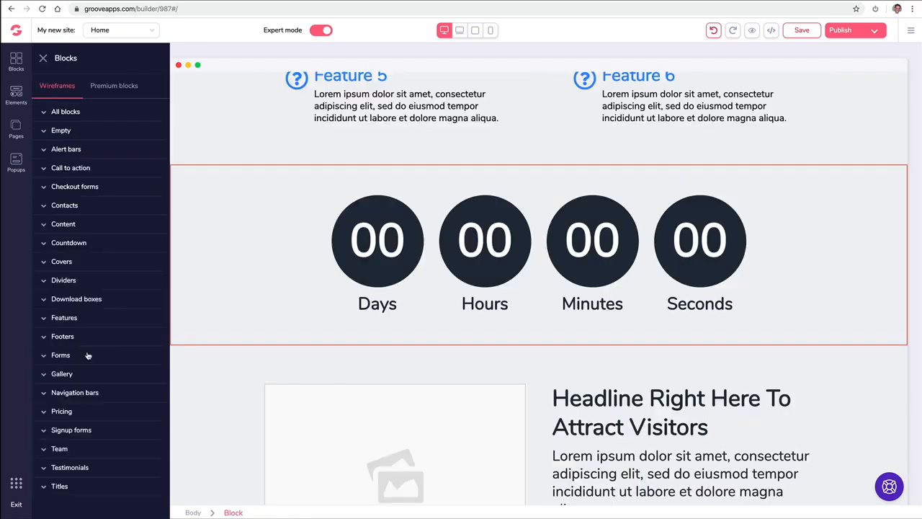
# Add a wireframe headline and subscribe form block directly below the countdown block.
pyautogui.click(89, 354)
pyautogui.scroll(-2, 123, 410)
pyautogui.scroll(-3, 124, 377)
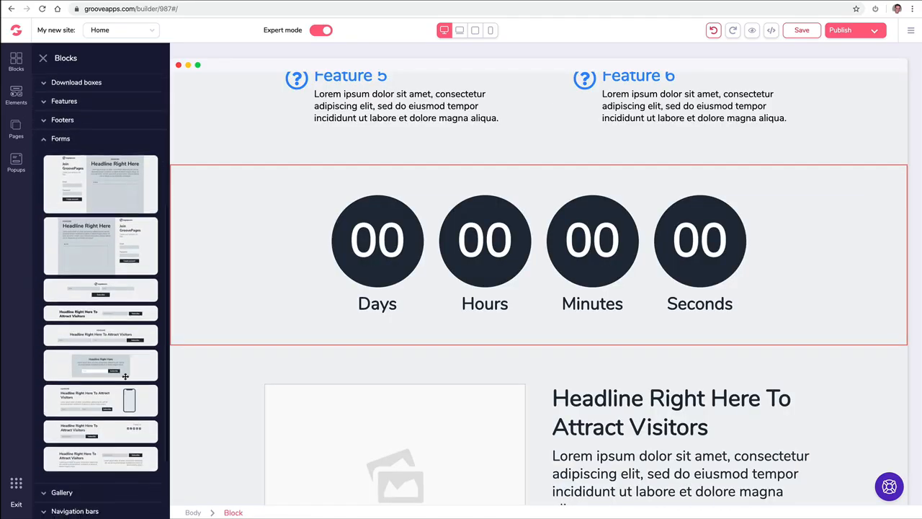
pyautogui.moveTo(130, 314); pyautogui.dragTo(558, 356)
# Add the wireframe "Our Team" block with three member cards between the last call-to-action block and the blue gradient footer.
pyautogui.scroll(-5, 320, 289)
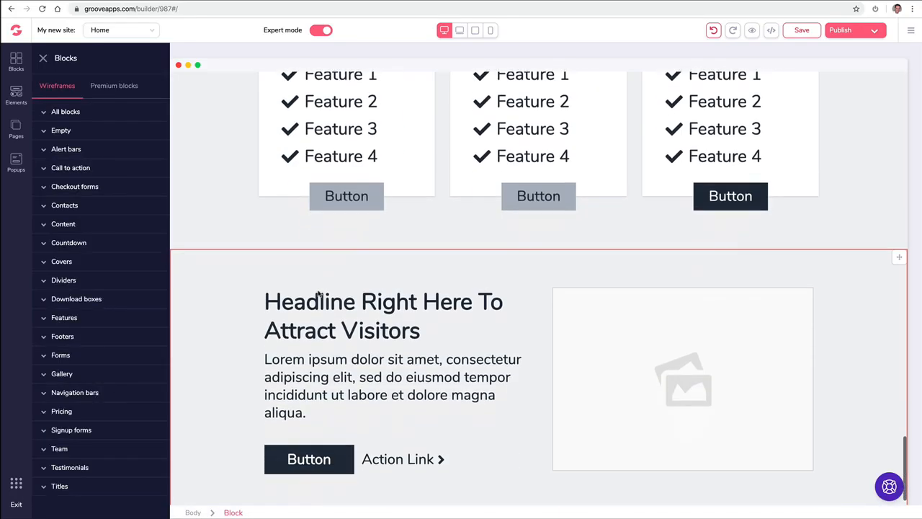
pyautogui.click(57, 449)
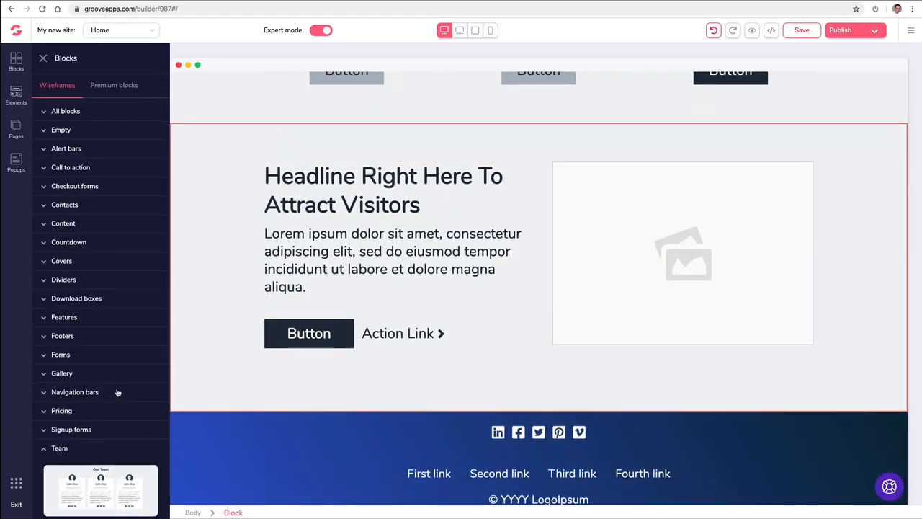
pyautogui.scroll(-3, 116, 390)
pyautogui.moveTo(107, 337); pyautogui.dragTo(500, 487)
# Replace the location of the map in the contact block with the San Diego street address and update the map.
pyautogui.scroll(15, 798, 245)
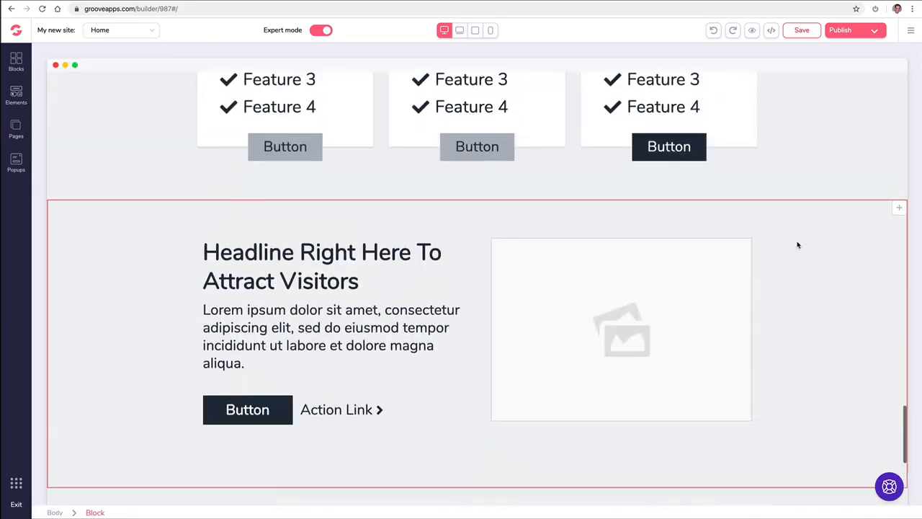
pyautogui.scroll(20, 763, 235)
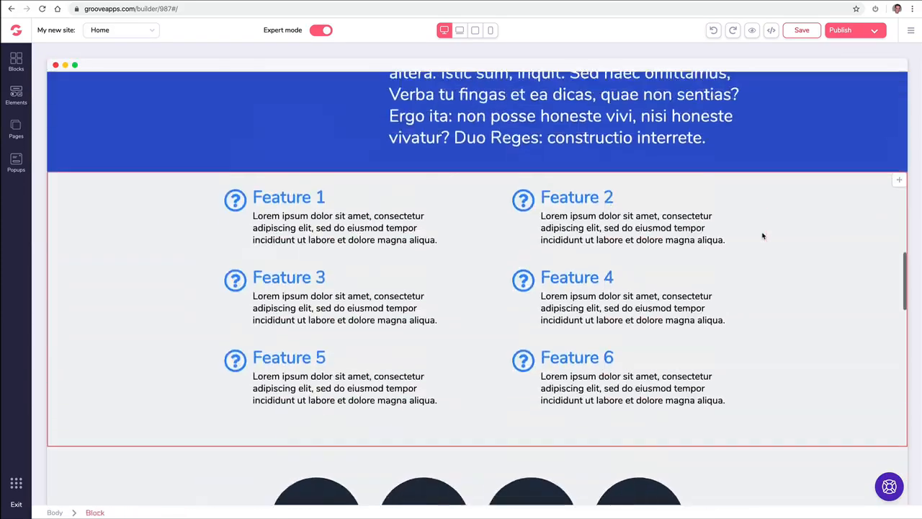
pyautogui.scroll(10, 764, 235)
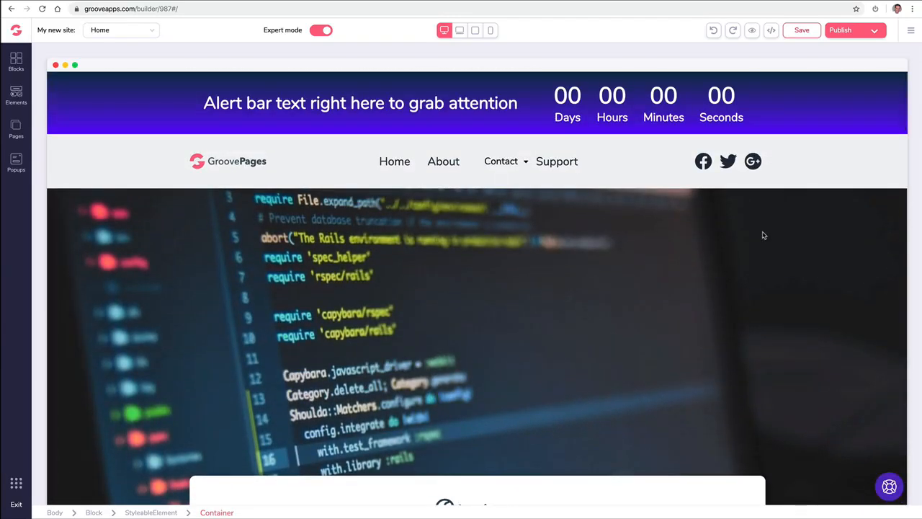
pyautogui.scroll(-8, 763, 235)
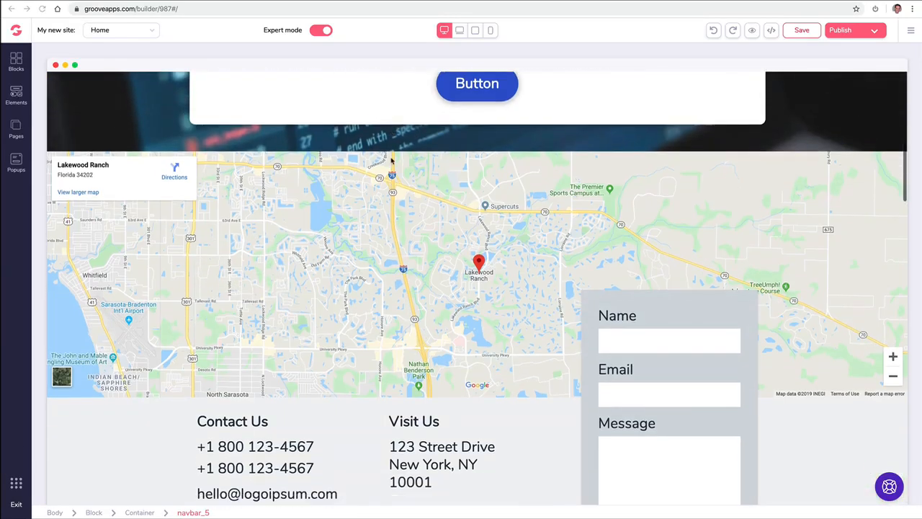
pyautogui.click(371, 194)
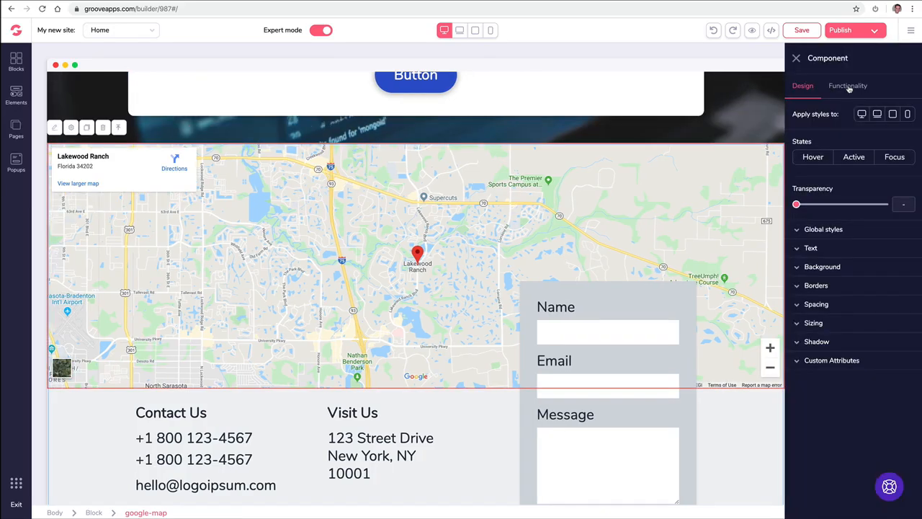
pyautogui.click(849, 86)
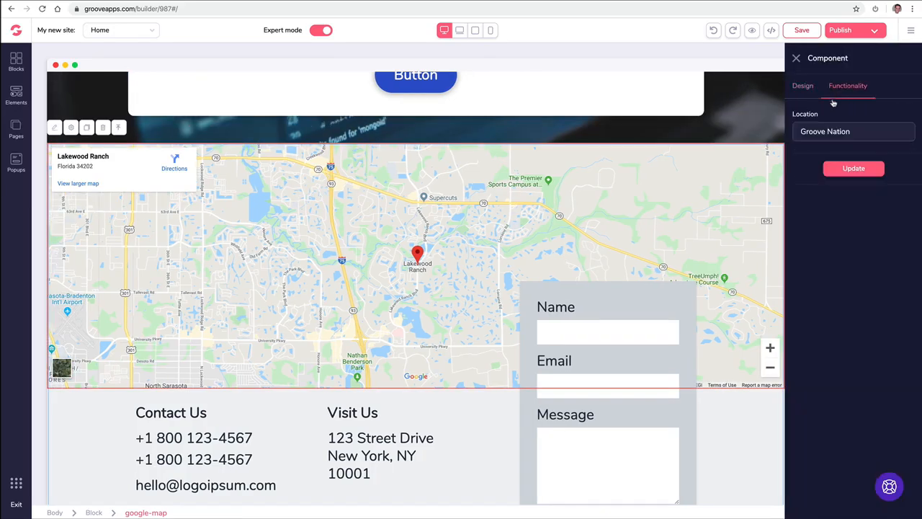
pyautogui.tripleClick(823, 137)
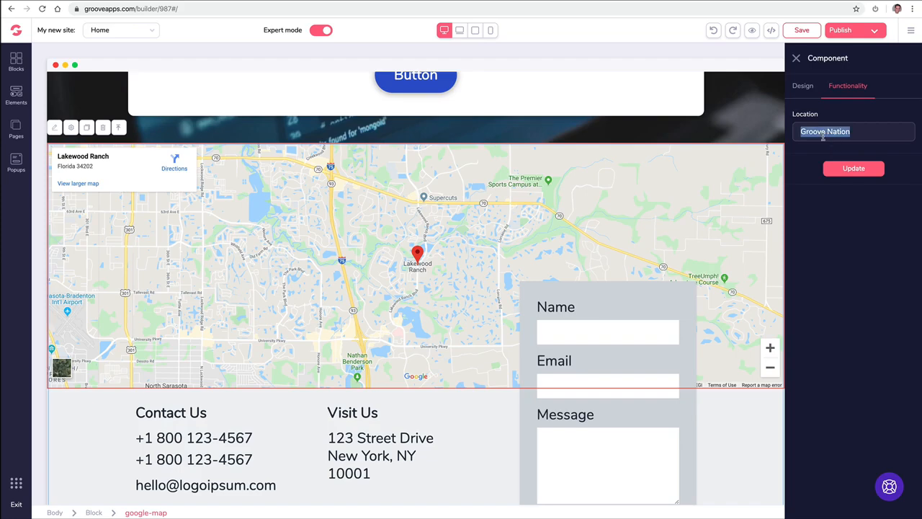
pyautogui.write('877')
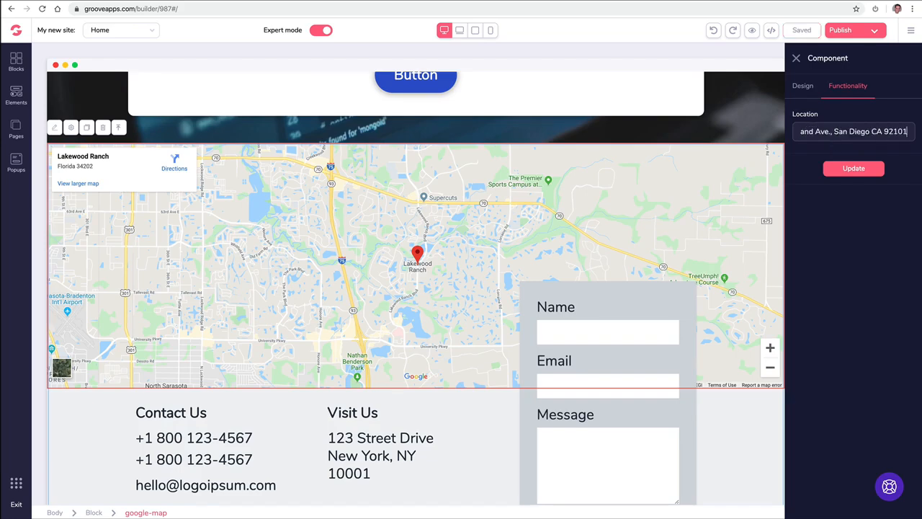
pyautogui.click(835, 166)
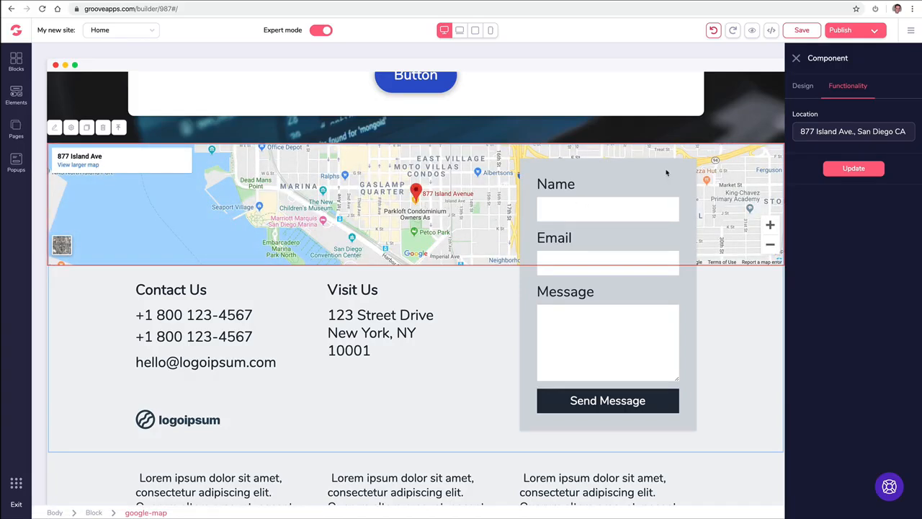
# Set the background colour of the block with the three testimonials below the contact block to white.
pyautogui.click(796, 57)
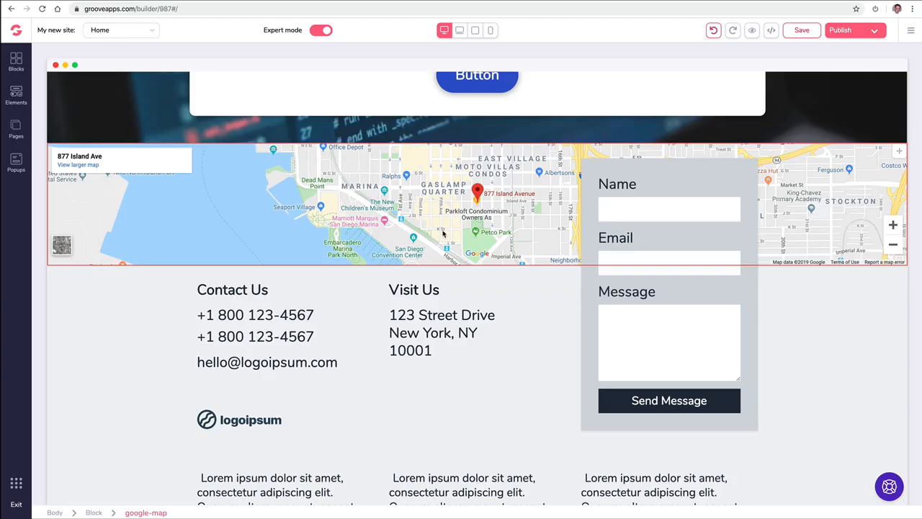
pyautogui.scroll(-6, 443, 233)
pyautogui.scroll(2, 447, 233)
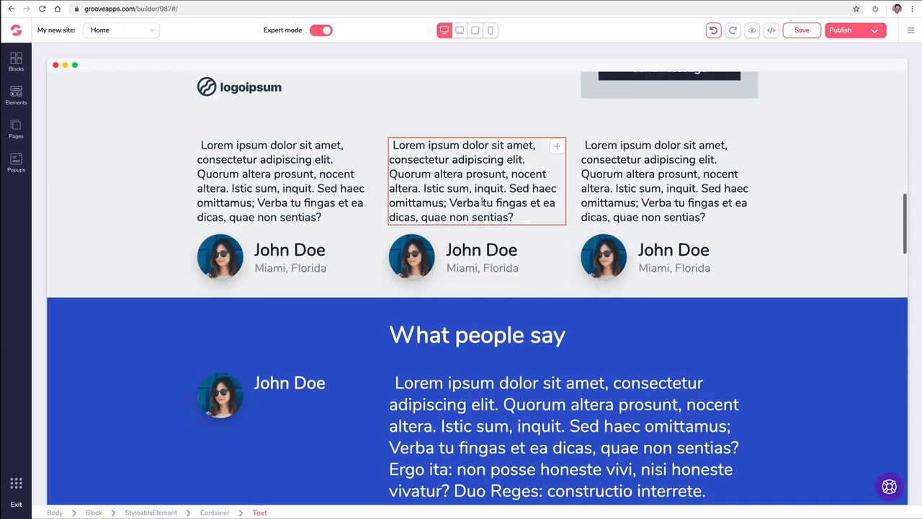
pyautogui.scroll(-1, 181, 249)
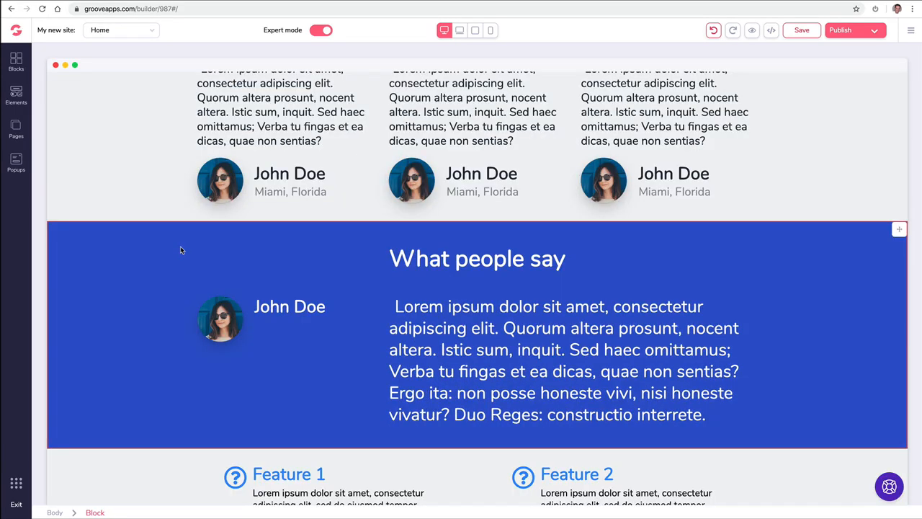
pyautogui.scroll(3, 180, 251)
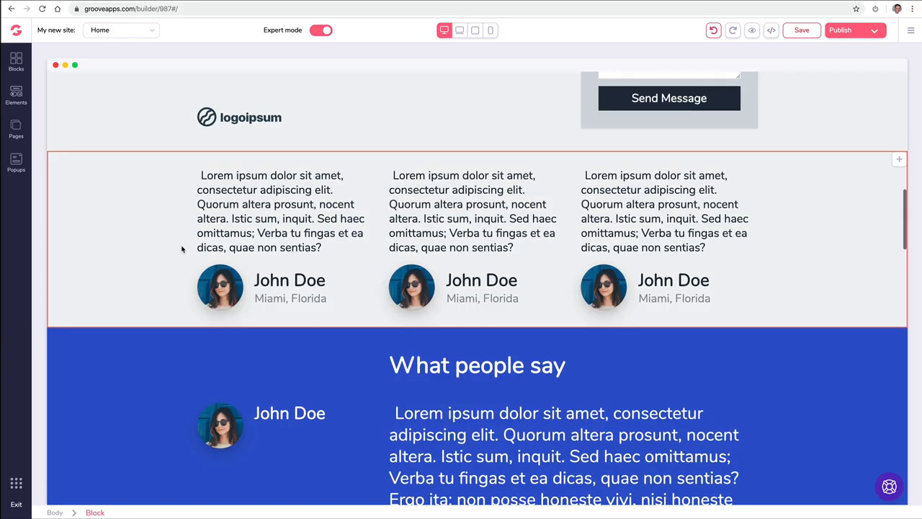
pyautogui.click(146, 187)
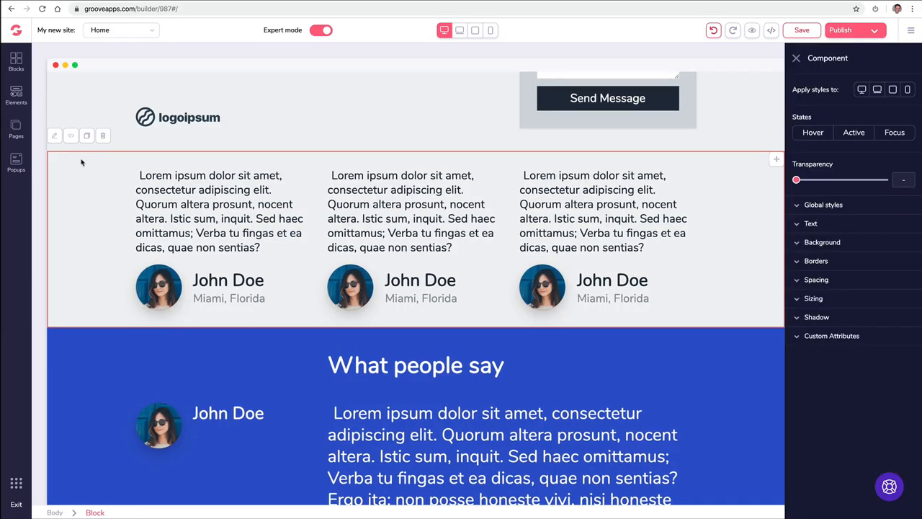
pyautogui.click(799, 244)
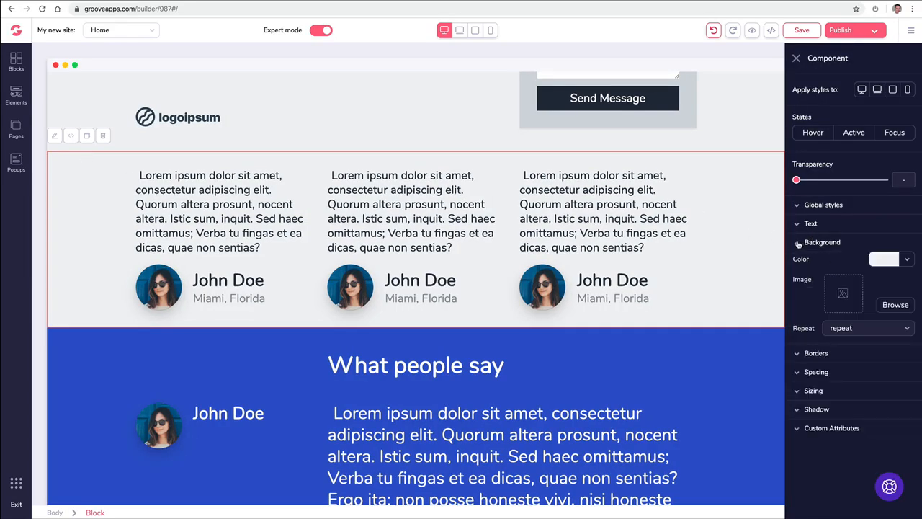
pyautogui.click(885, 260)
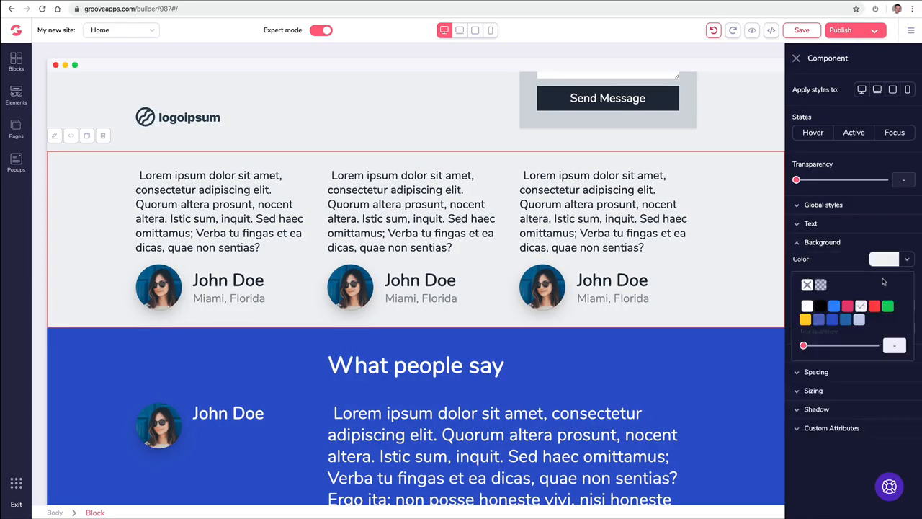
pyautogui.click(847, 320)
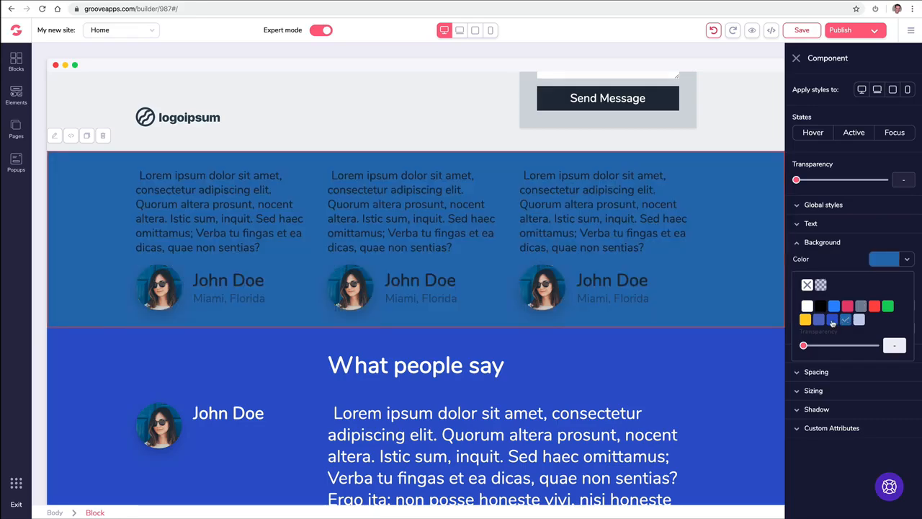
pyautogui.click(833, 320)
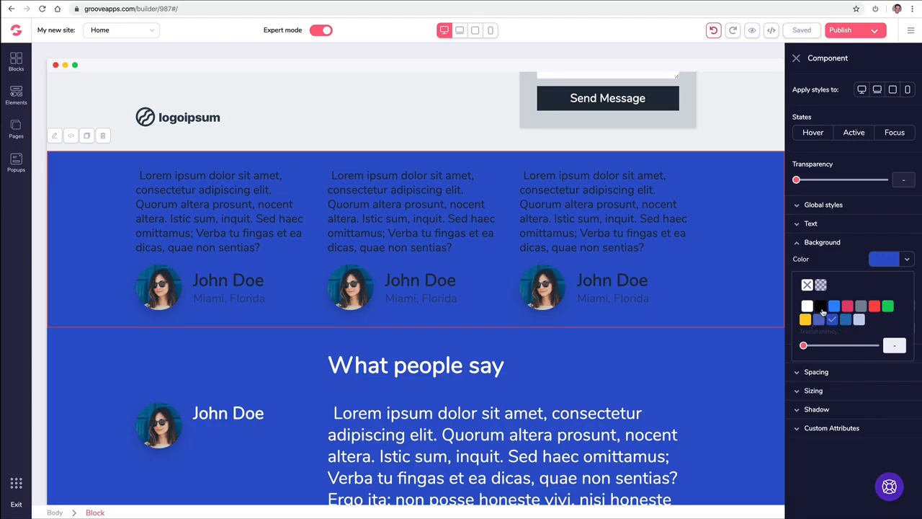
pyautogui.click(807, 307)
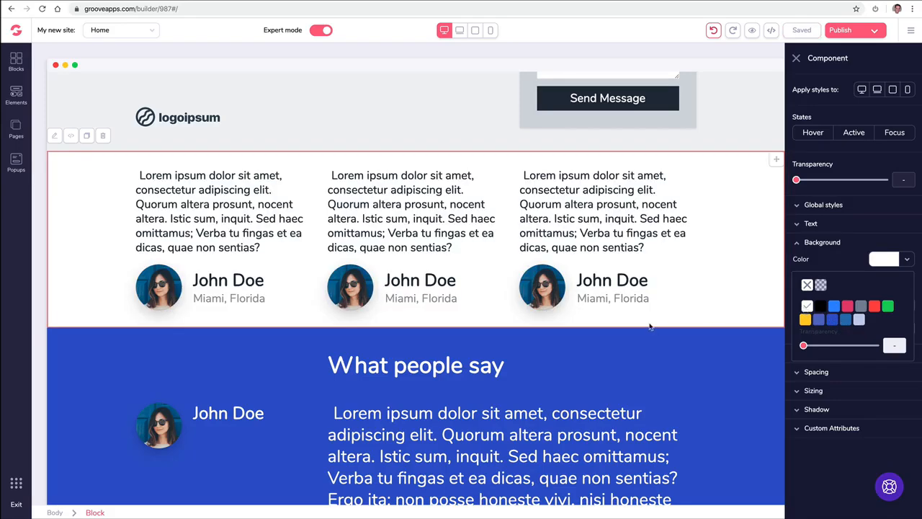
# Set the background colour of the "What people say" testimonial block to a dark shade of red.
pyautogui.click(426, 355)
pyautogui.click(99, 354)
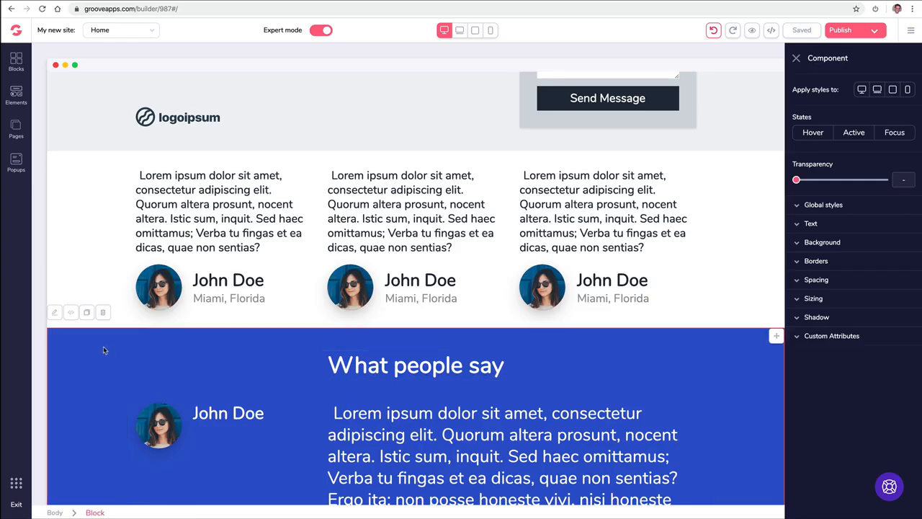
pyautogui.scroll(-3, 108, 350)
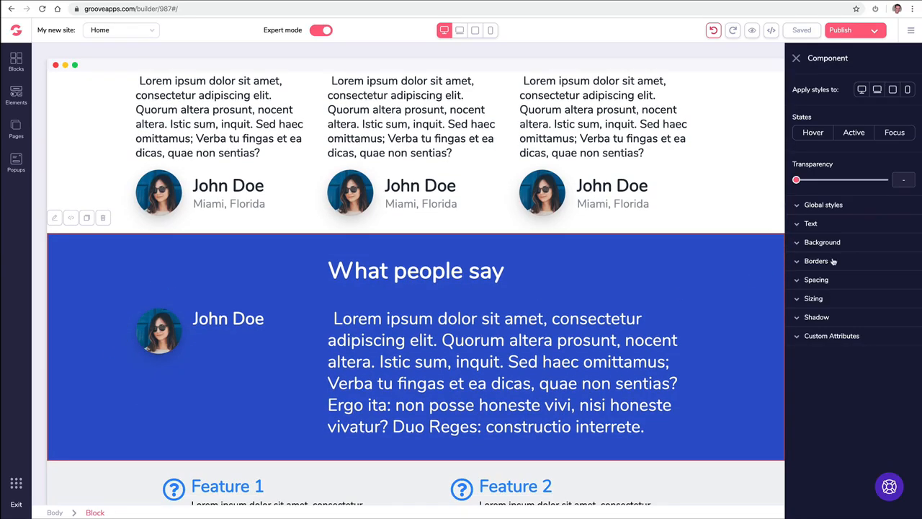
pyautogui.click(839, 245)
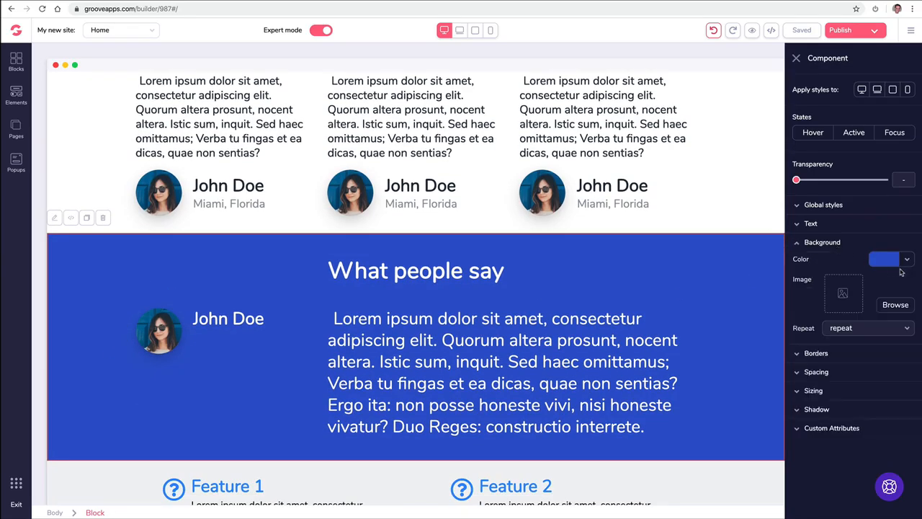
pyautogui.click(906, 262)
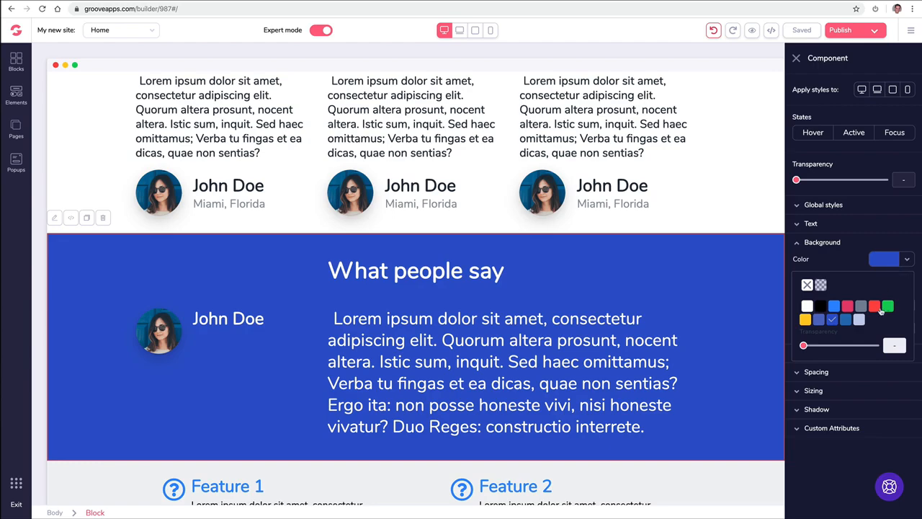
pyautogui.moveTo(879, 310)
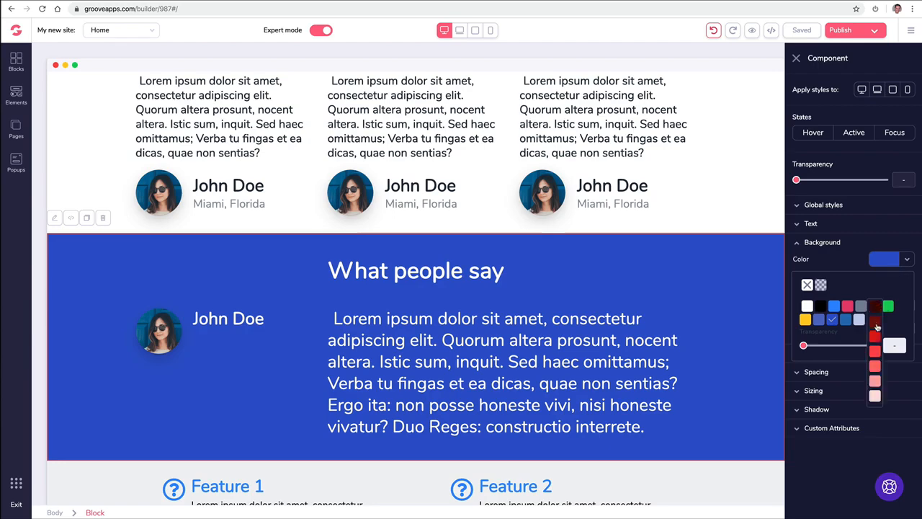
pyautogui.click(876, 326)
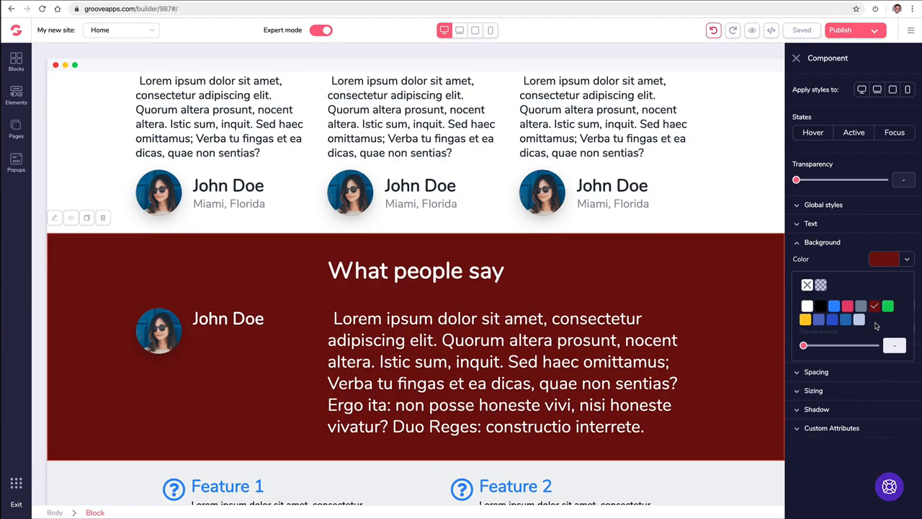
pyautogui.click(796, 58)
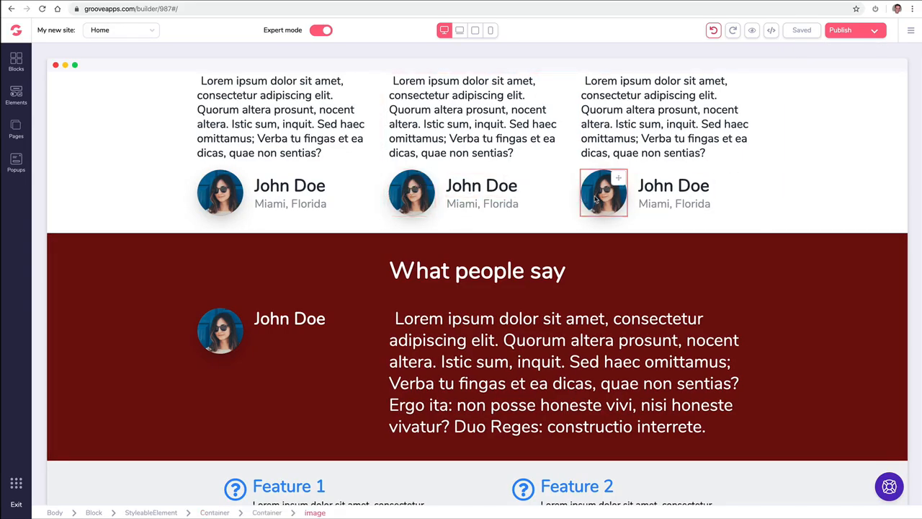
# Try a dark red background on the inner parent element holding all three testimonials, and clear that colour again.
pyautogui.scroll(2, 598, 201)
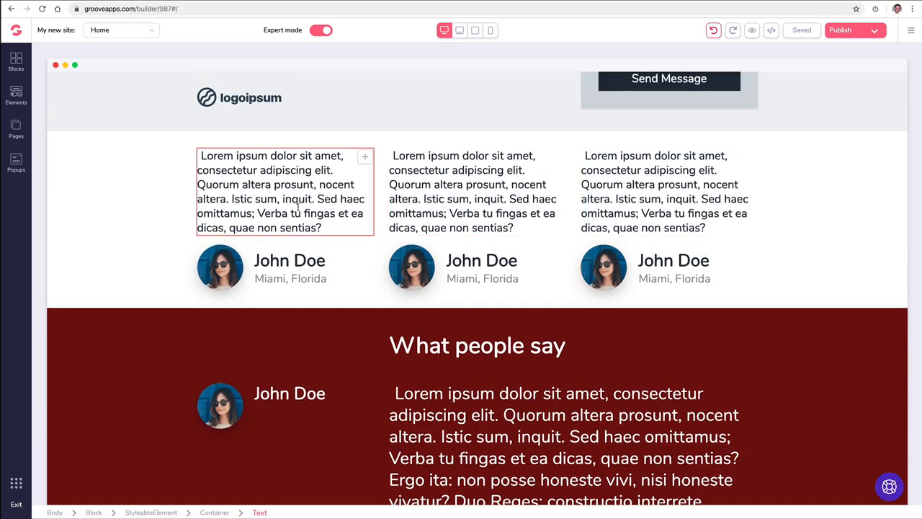
pyautogui.click(486, 279)
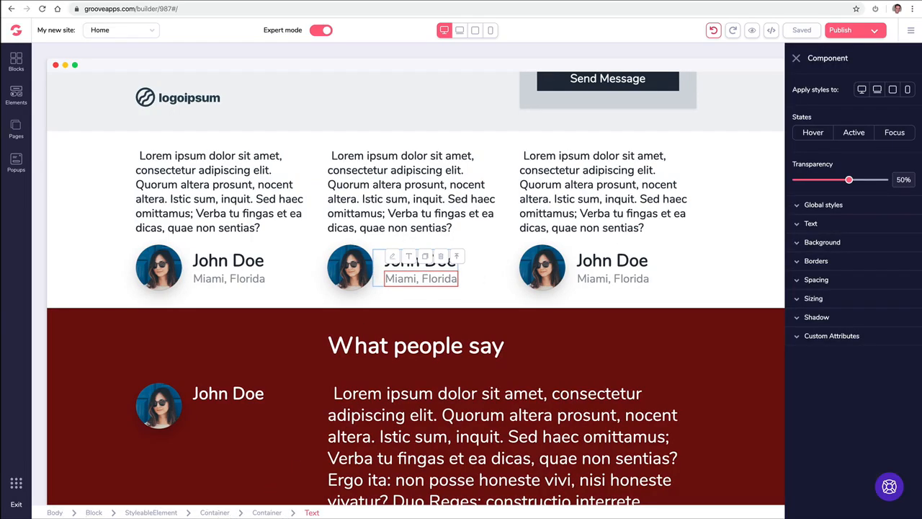
pyautogui.click(459, 260)
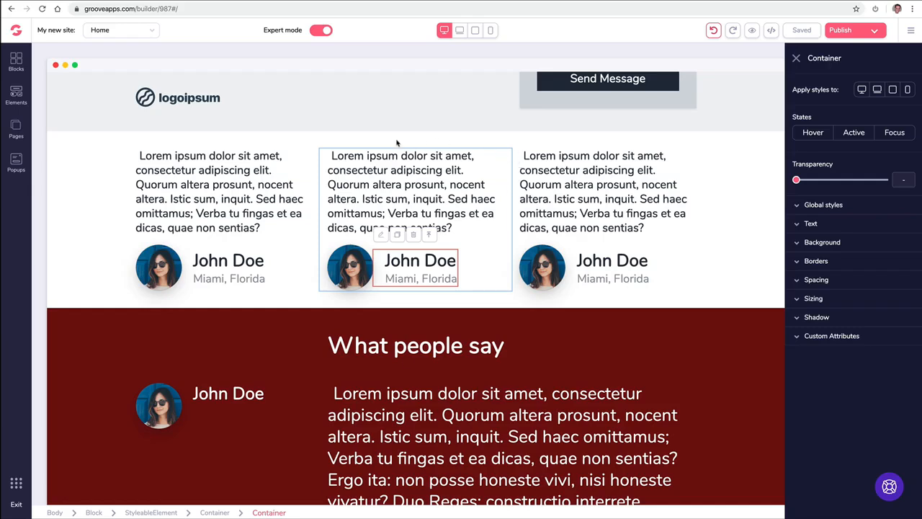
pyautogui.click(430, 236)
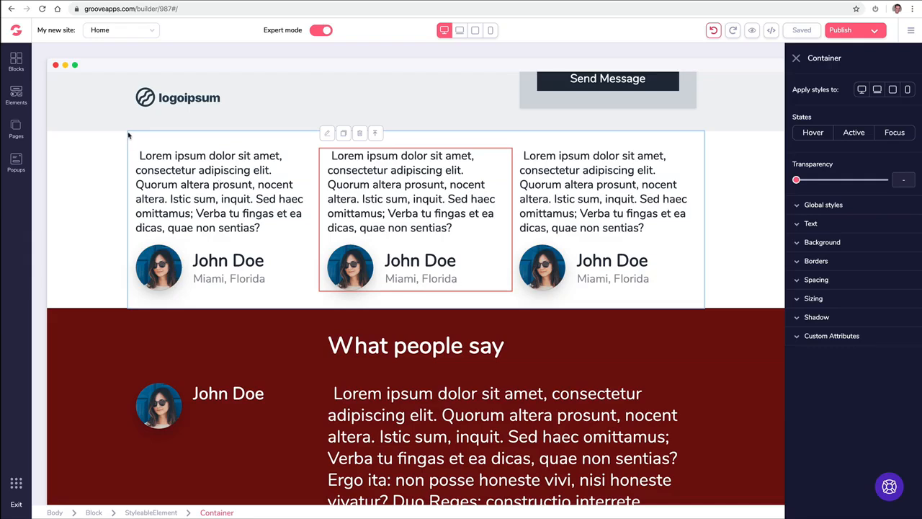
pyautogui.click(375, 134)
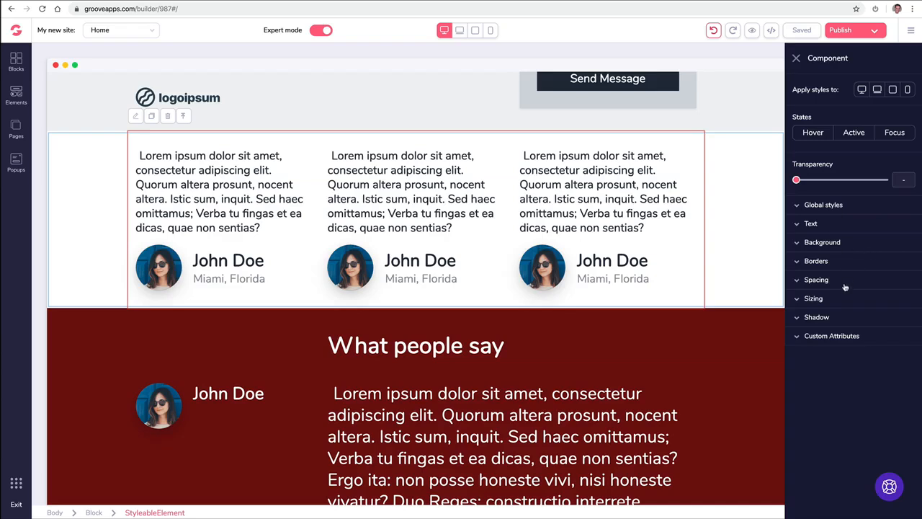
pyautogui.click(797, 243)
pyautogui.click(889, 258)
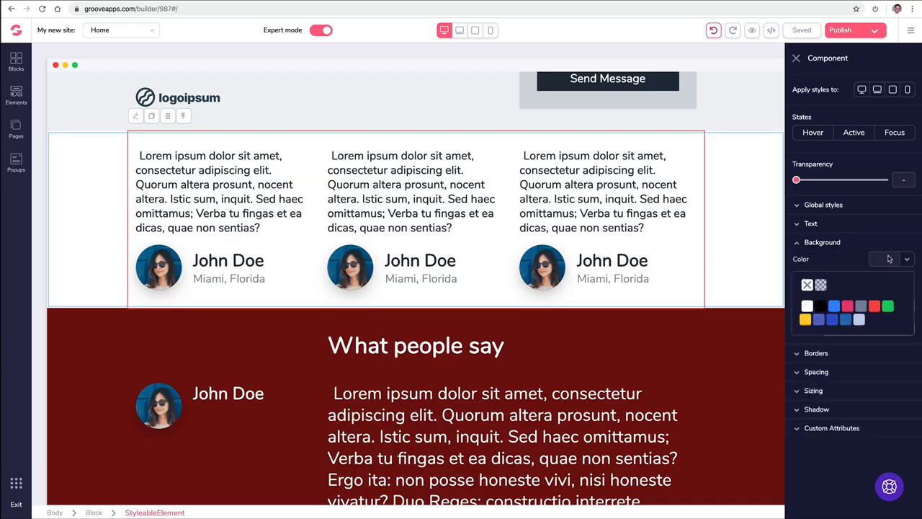
pyautogui.moveTo(874, 310)
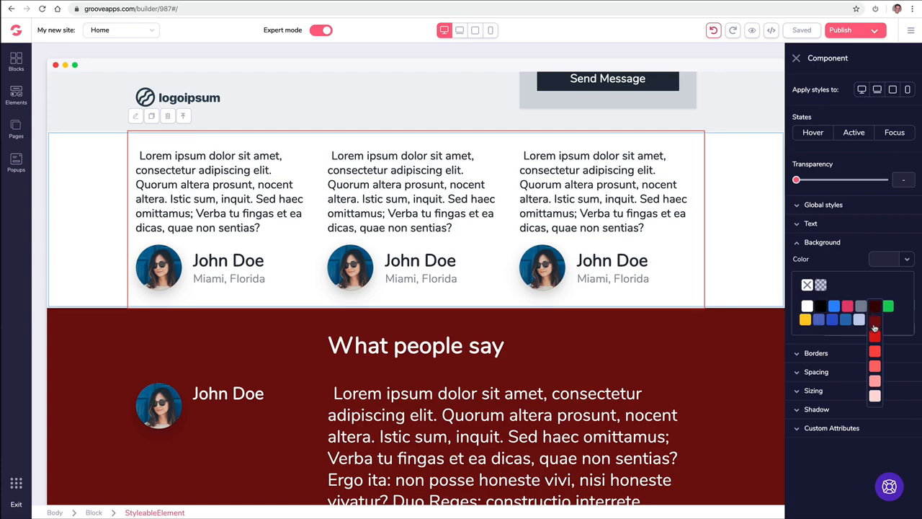
pyautogui.click(875, 329)
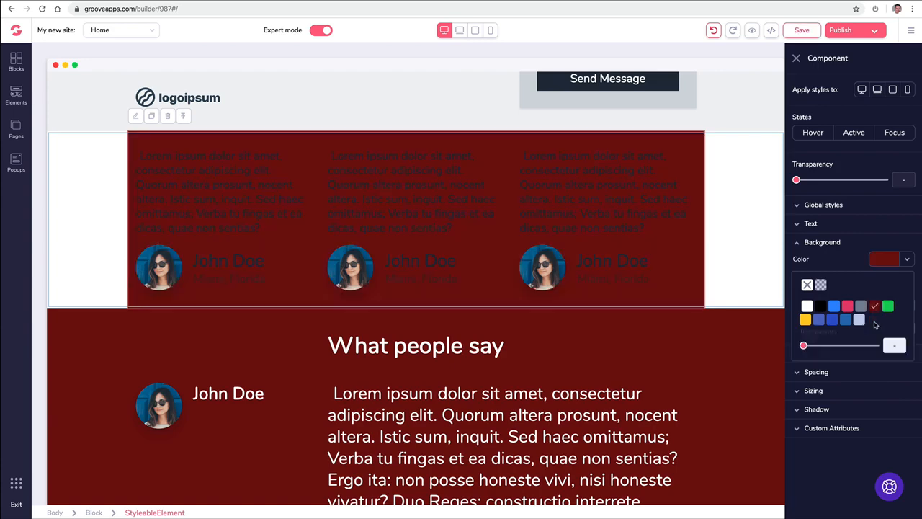
pyautogui.click(807, 286)
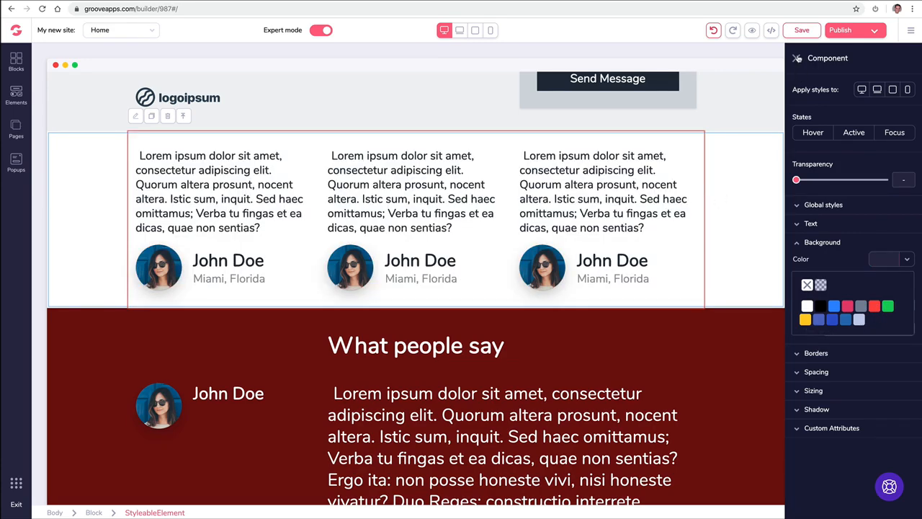
pyautogui.click(189, 117)
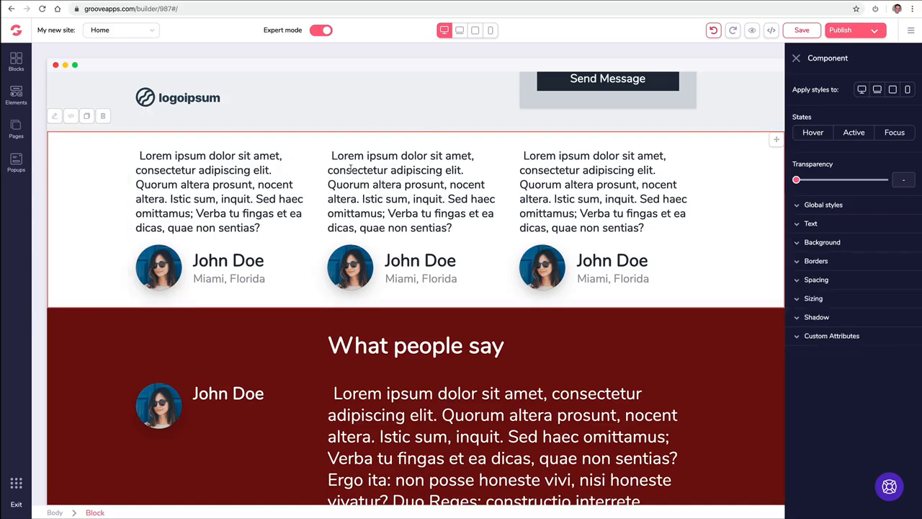
pyautogui.click(796, 57)
pyautogui.click(585, 183)
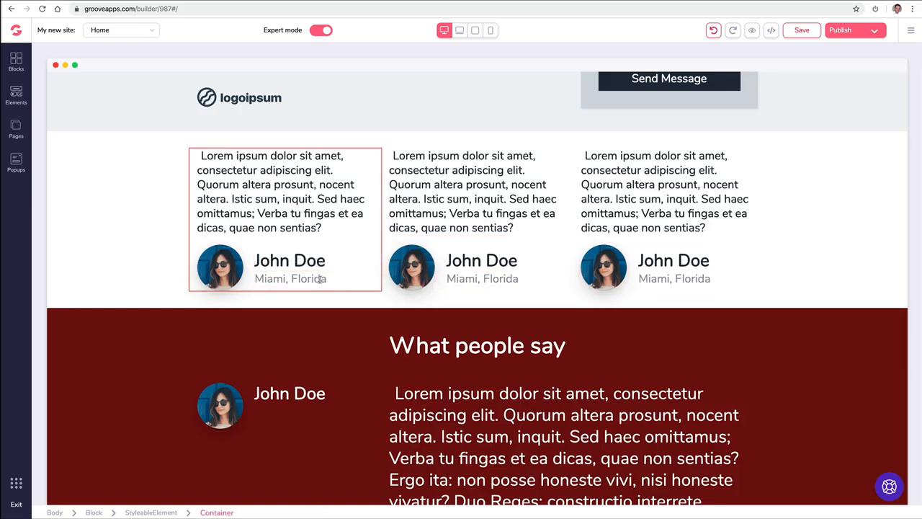
pyautogui.click(474, 275)
pyautogui.click(456, 256)
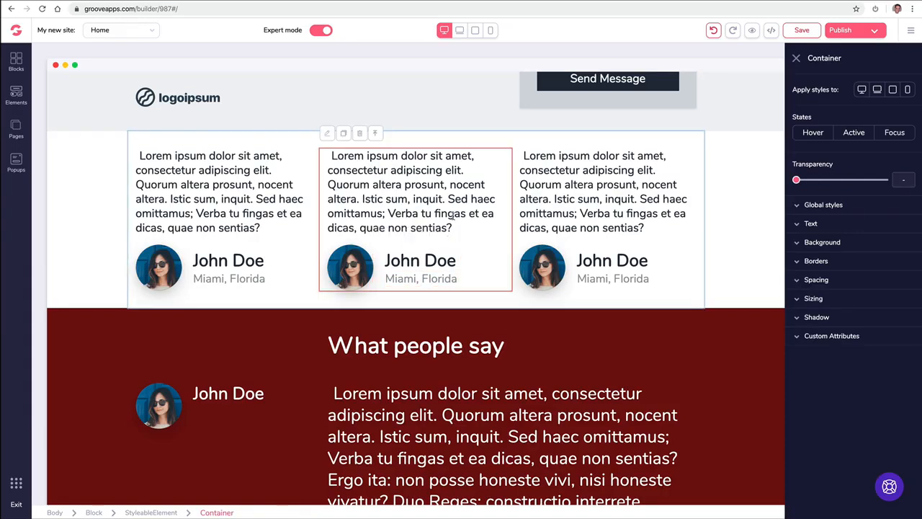
pyautogui.click(546, 223)
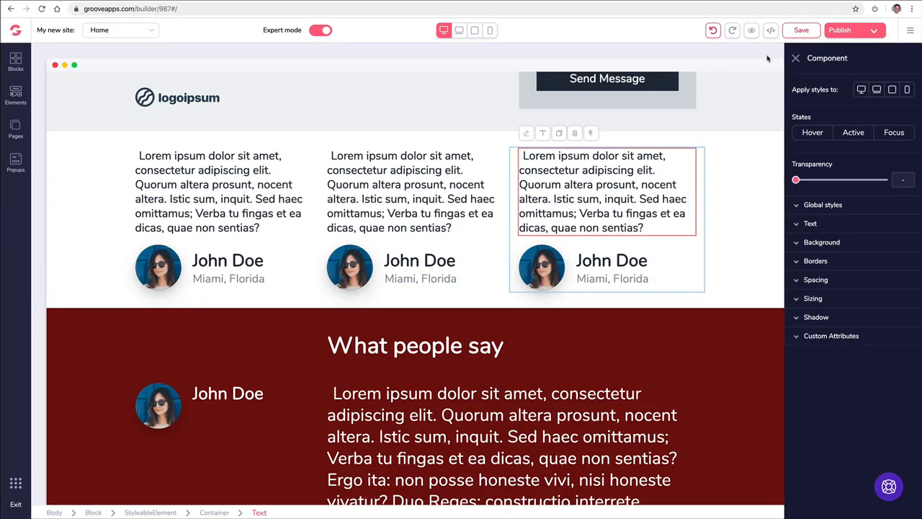
pyautogui.click(796, 59)
# Replace the portrait in the "What people say" testimonial with the library photo of the man in a black suit and update the image.
pyautogui.scroll(-5, 439, 222)
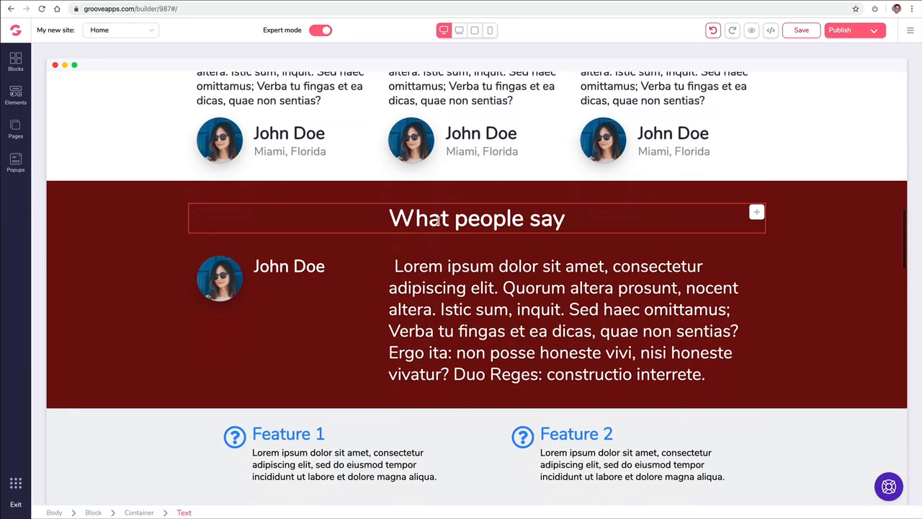
pyautogui.scroll(2, 439, 221)
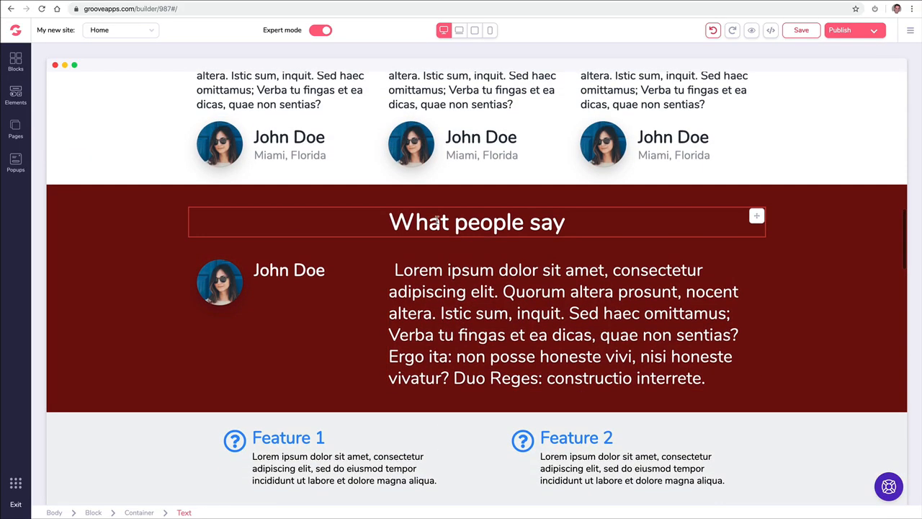
pyautogui.click(226, 283)
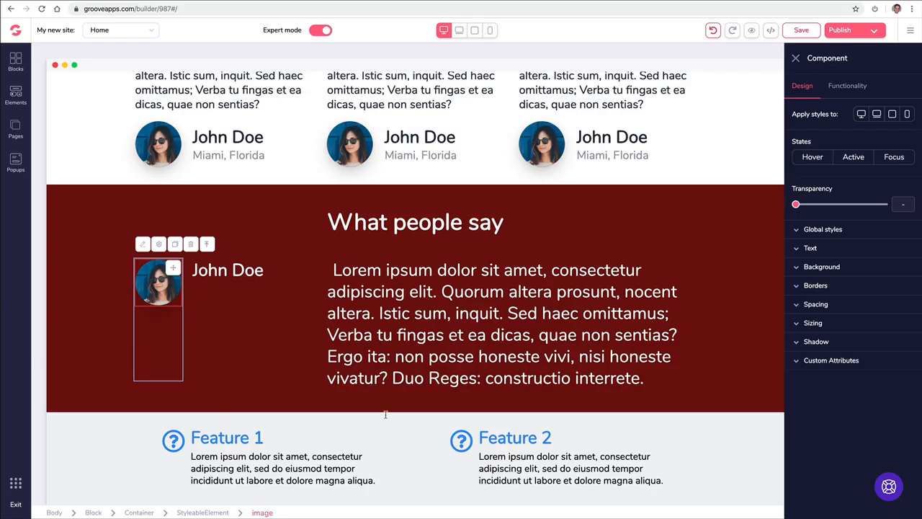
pyautogui.click(855, 86)
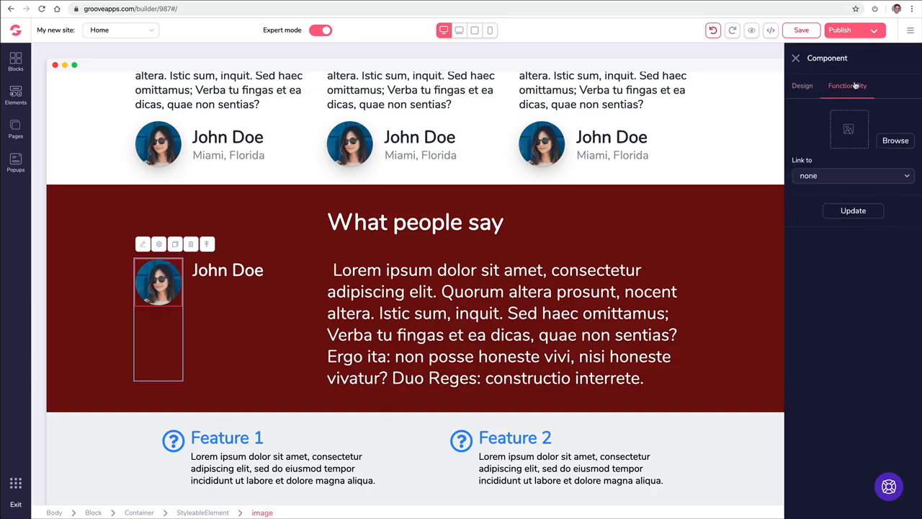
pyautogui.click(888, 141)
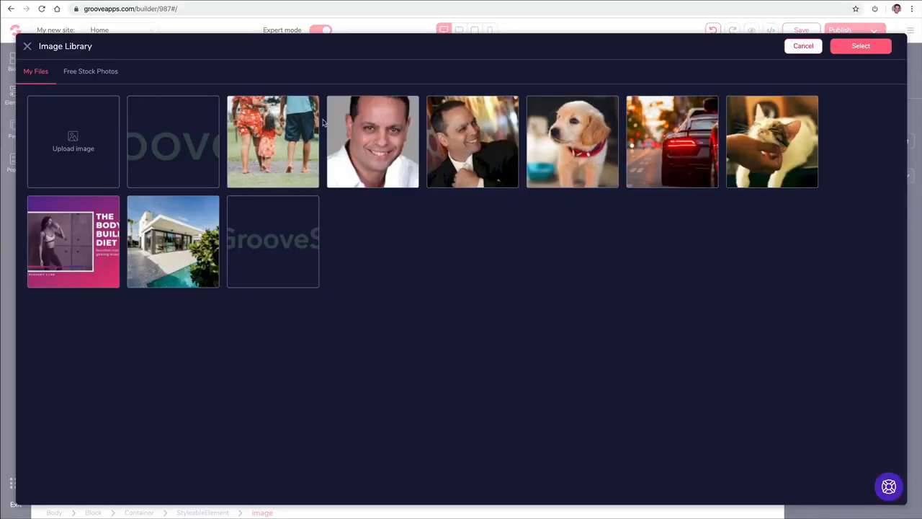
pyautogui.click(455, 148)
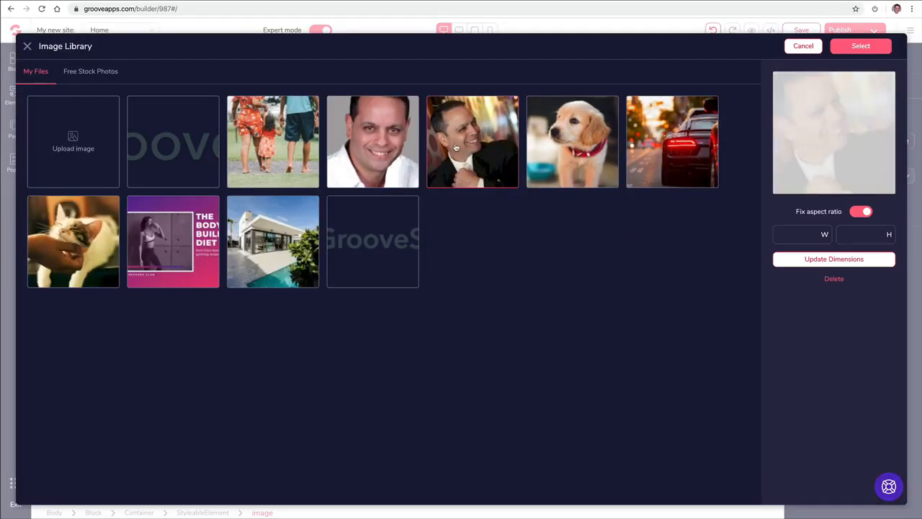
pyautogui.click(855, 48)
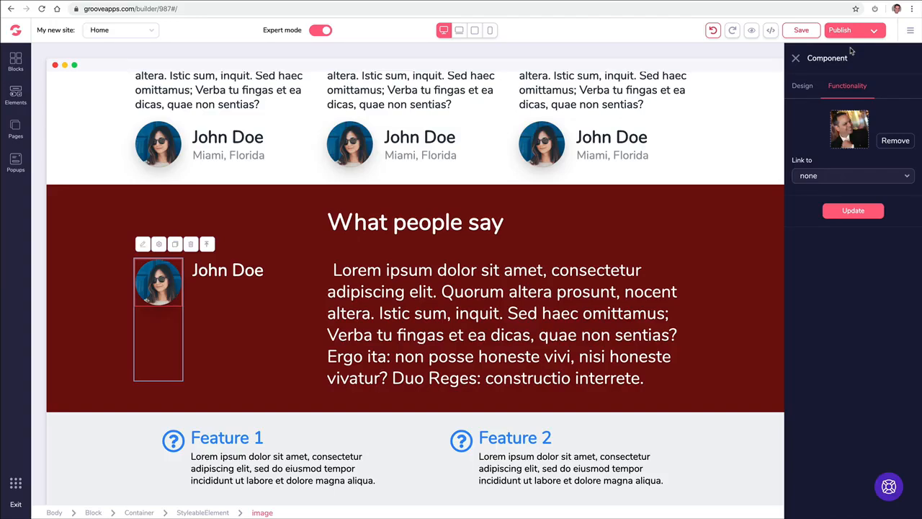
pyautogui.click(852, 212)
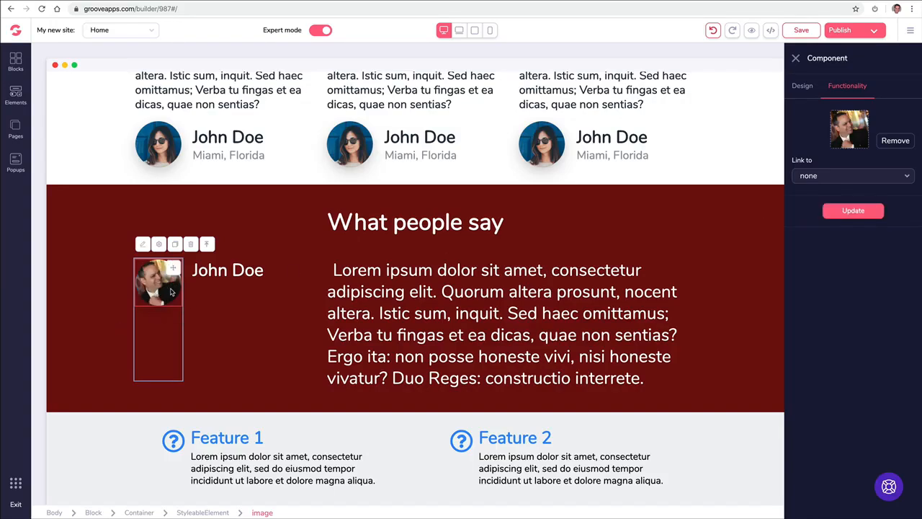
# Replace the portrait in the middle of the three testimonials with the library photo of the man in a white shirt and update it.
pyautogui.click(169, 144)
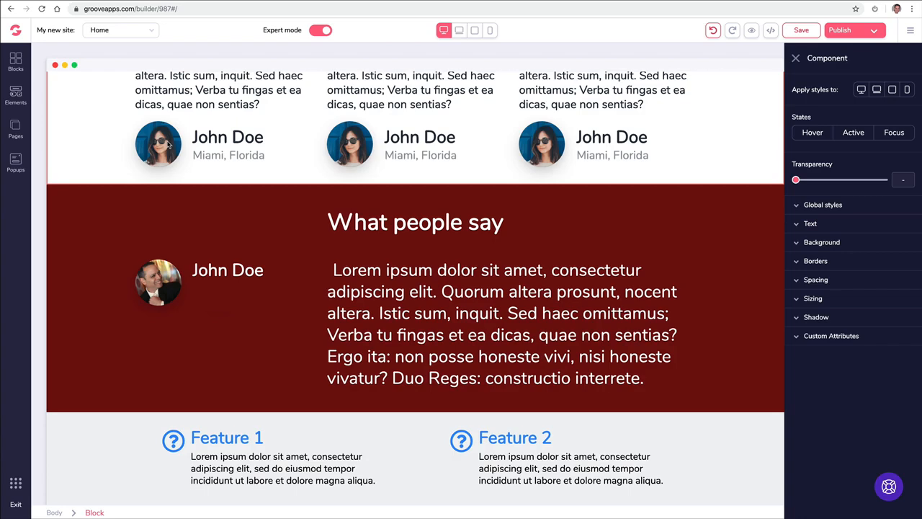
pyautogui.click(347, 145)
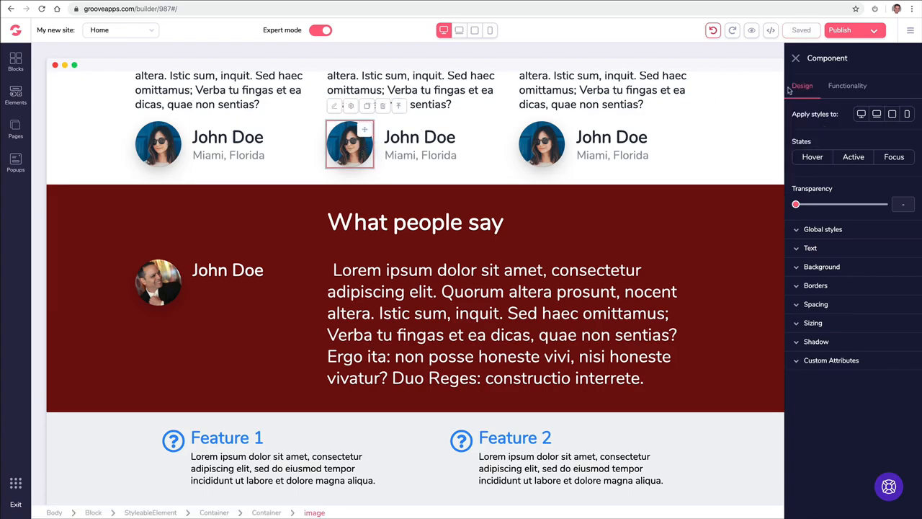
pyautogui.click(855, 85)
pyautogui.click(895, 141)
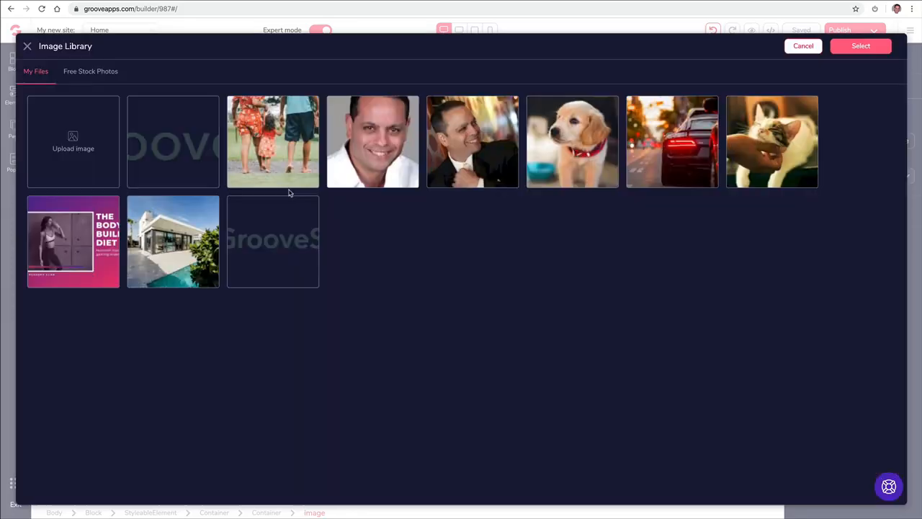
pyautogui.click(366, 154)
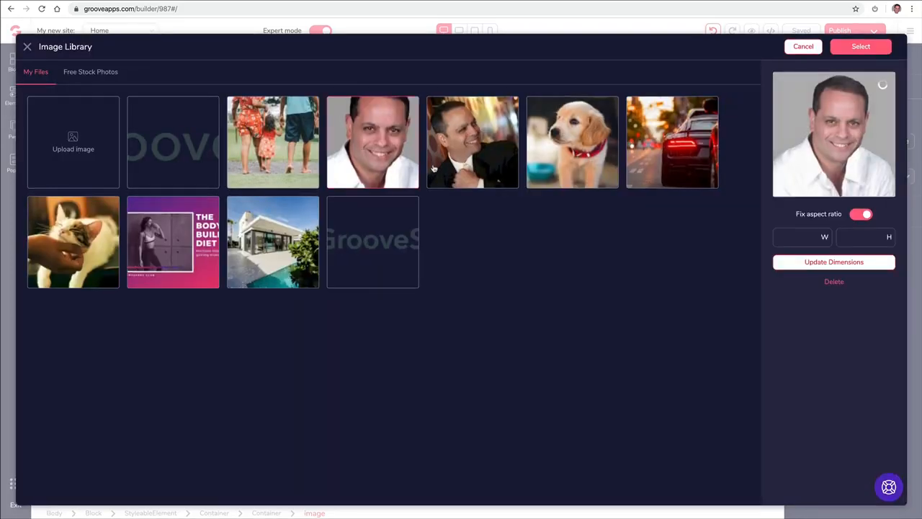
pyautogui.click(860, 46)
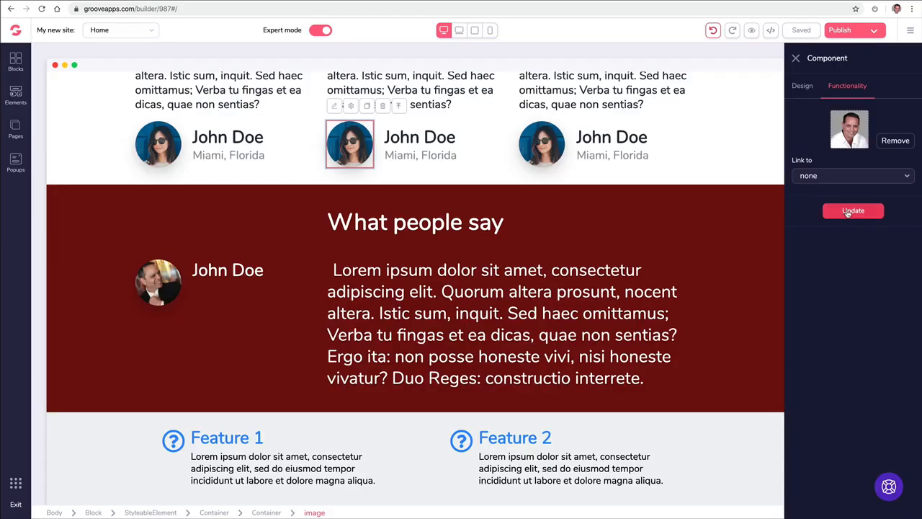
pyautogui.click(849, 213)
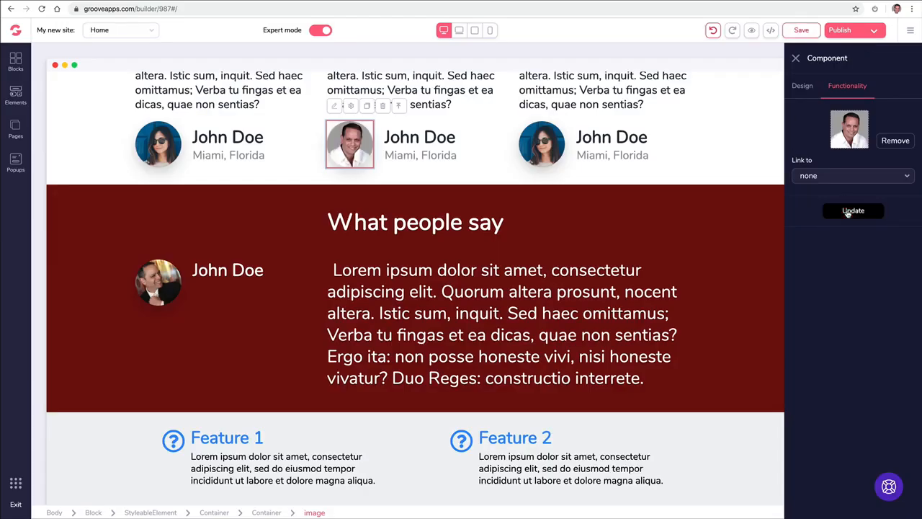
# Review the assembled Home page from the alert bar and hero through the map and contact block to the testimonials.
pyautogui.click(485, 150)
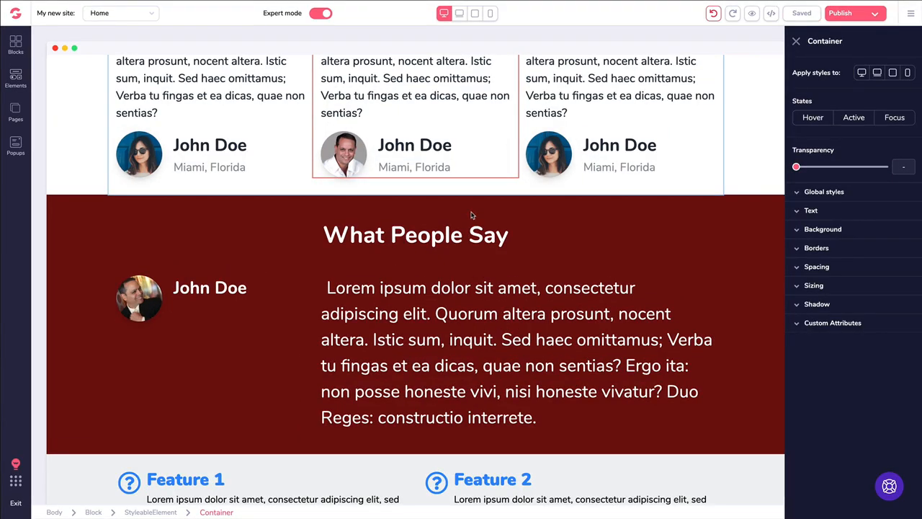
pyautogui.scroll(5, 472, 215)
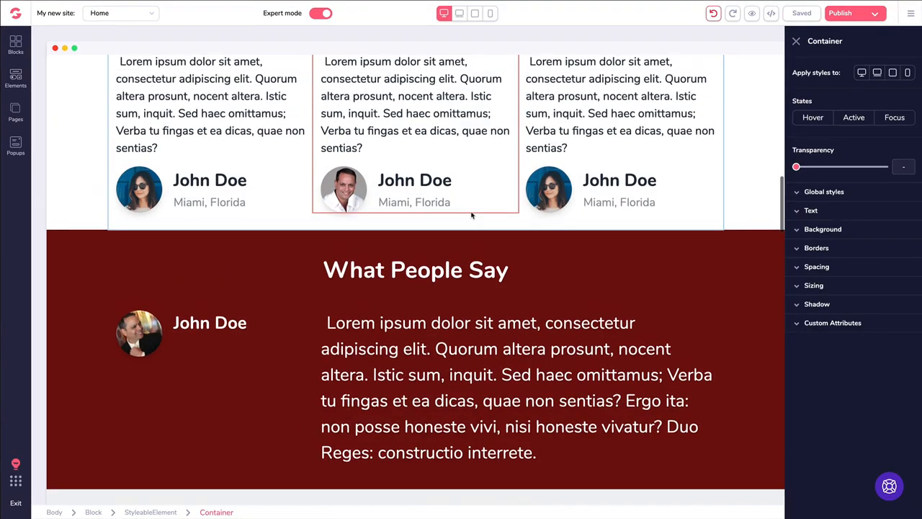
pyautogui.scroll(10, 468, 177)
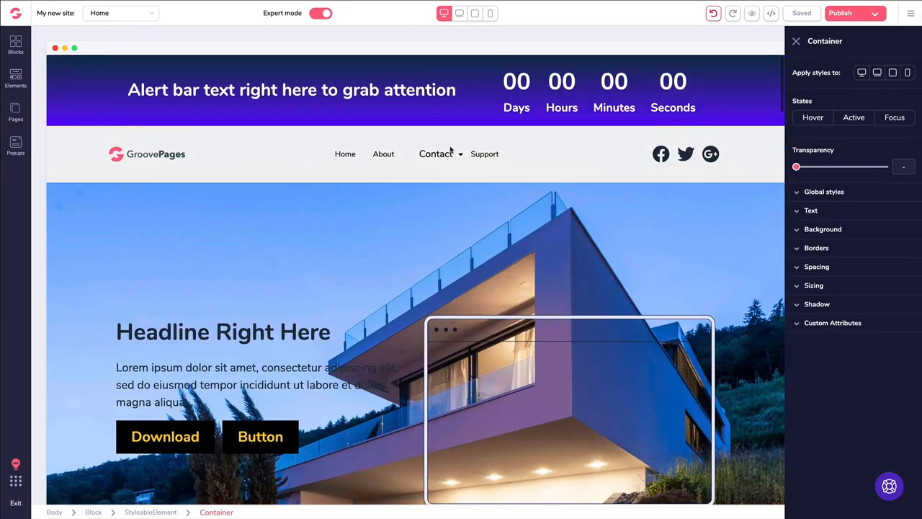
pyautogui.scroll(-6, 451, 149)
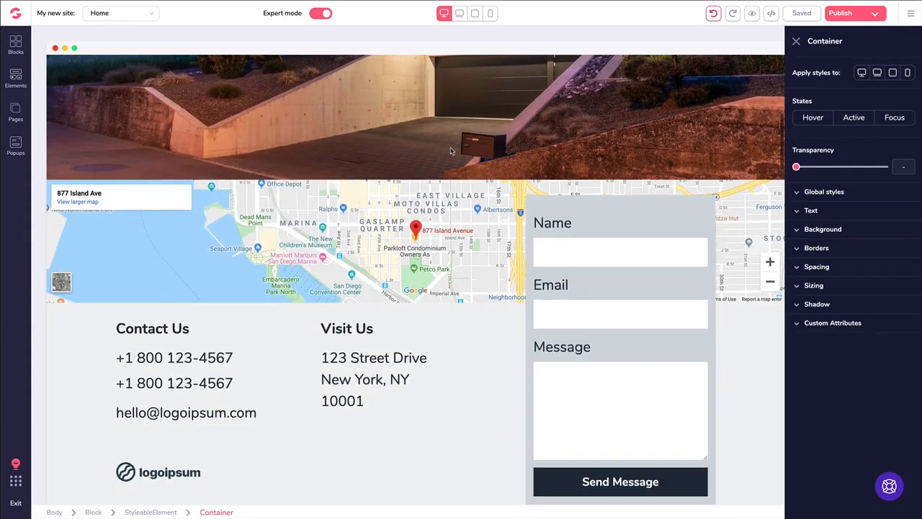
pyautogui.scroll(-5, 451, 151)
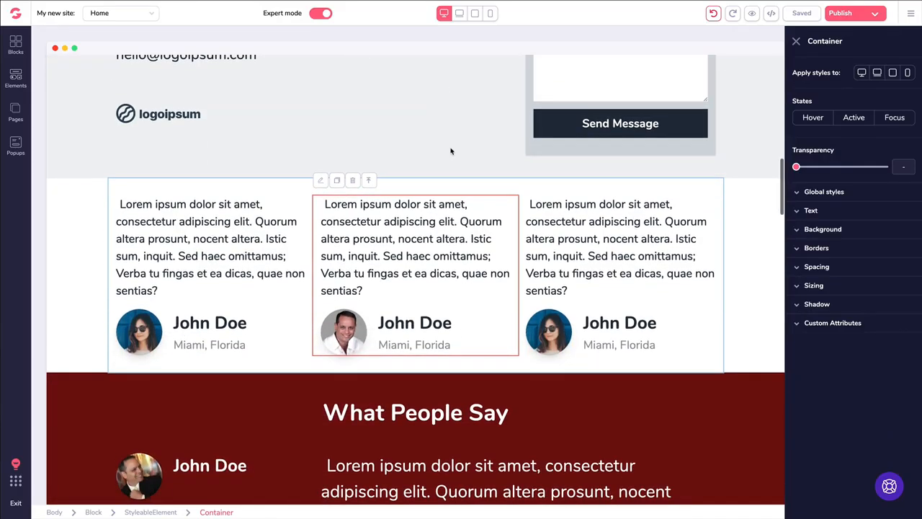
pyautogui.scroll(-3, 451, 150)
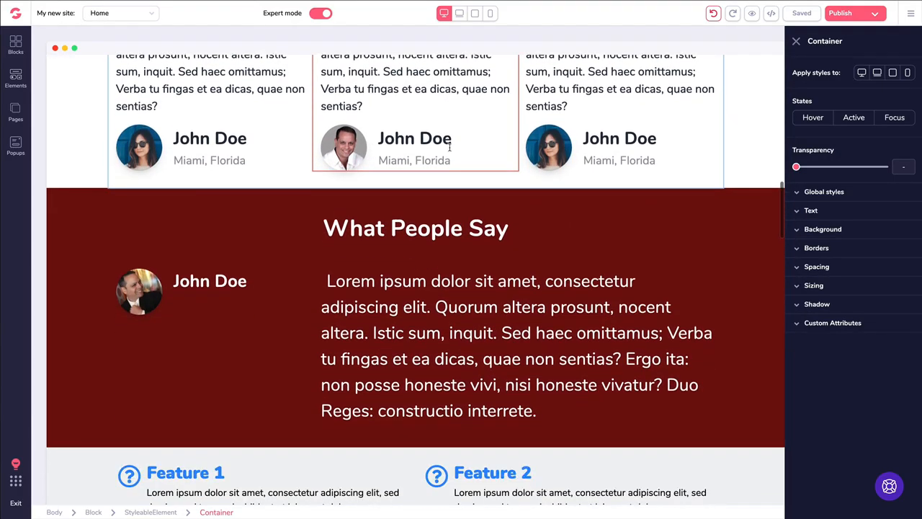
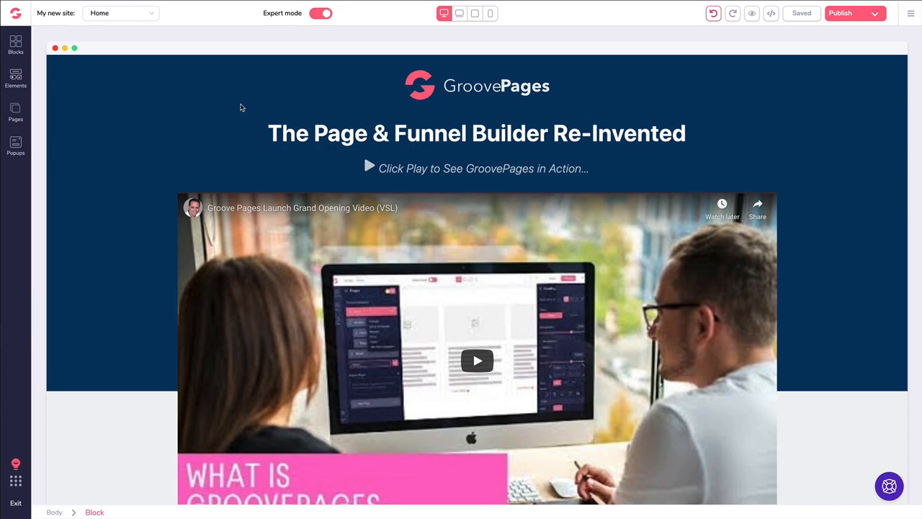
# Examine the GroovePages sales page from its video header through the bonuses, feature sections and testimonials to the list of questions.
pyautogui.scroll(-1, 217, 97)
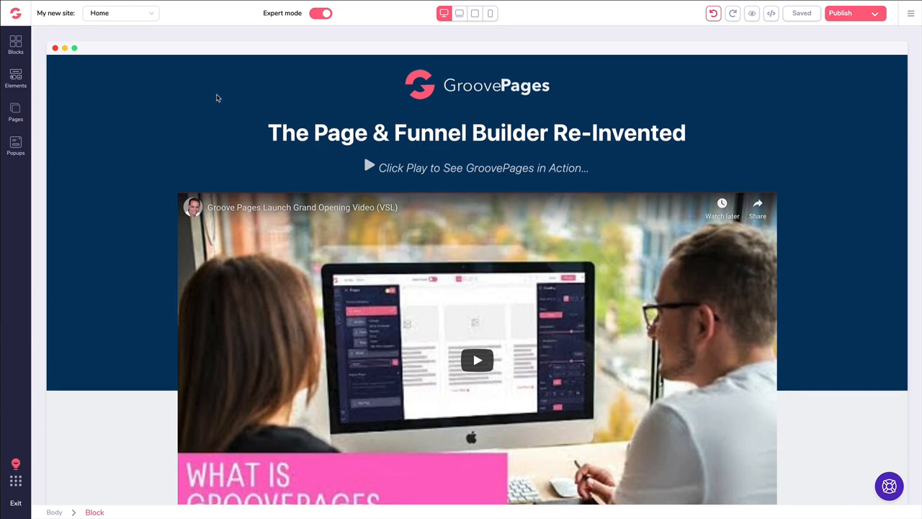
pyautogui.scroll(-4, 206, 101)
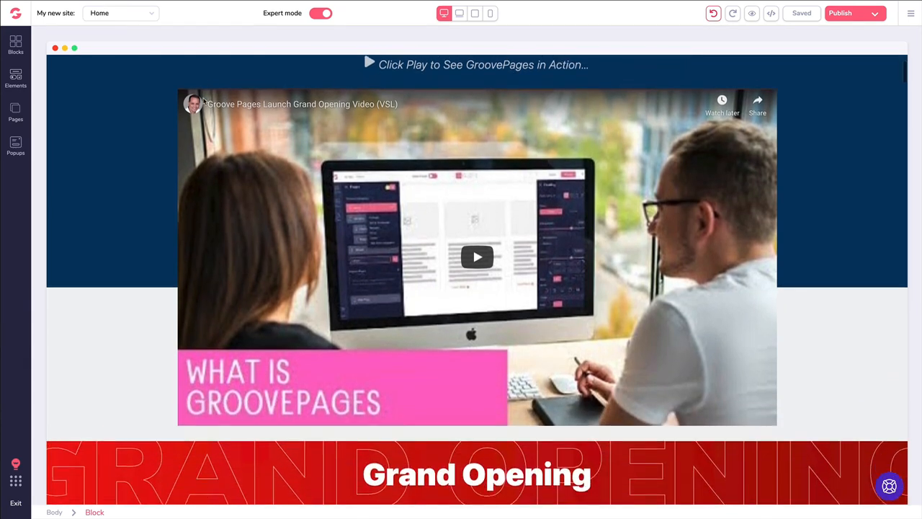
pyautogui.scroll(-10, 193, 101)
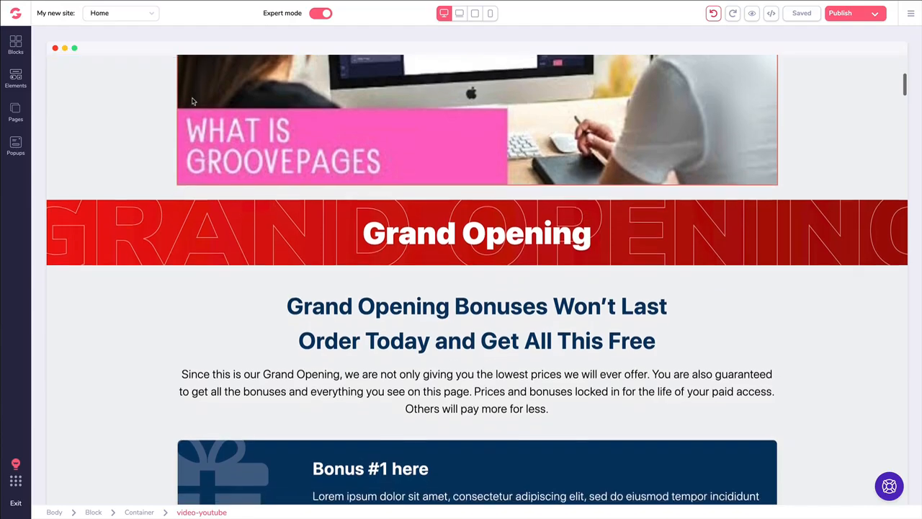
pyautogui.scroll(-7, 192, 106)
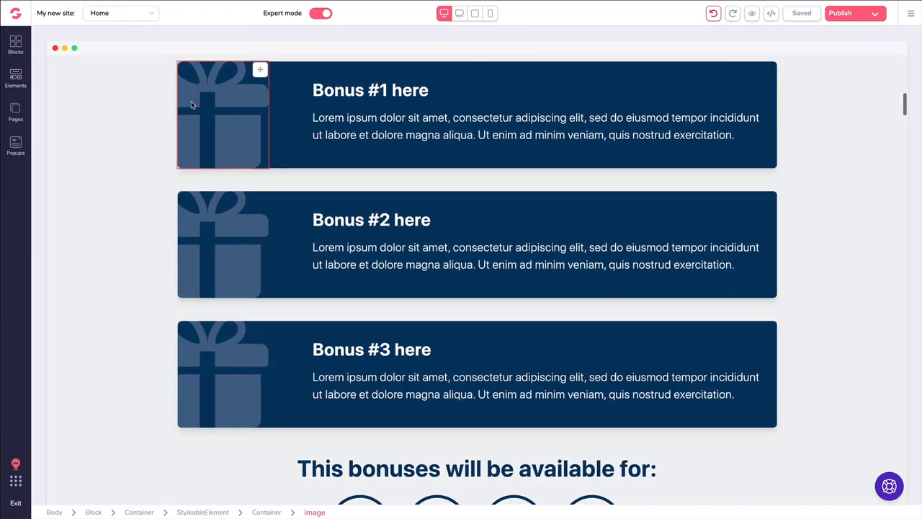
pyautogui.scroll(-14, 140, 120)
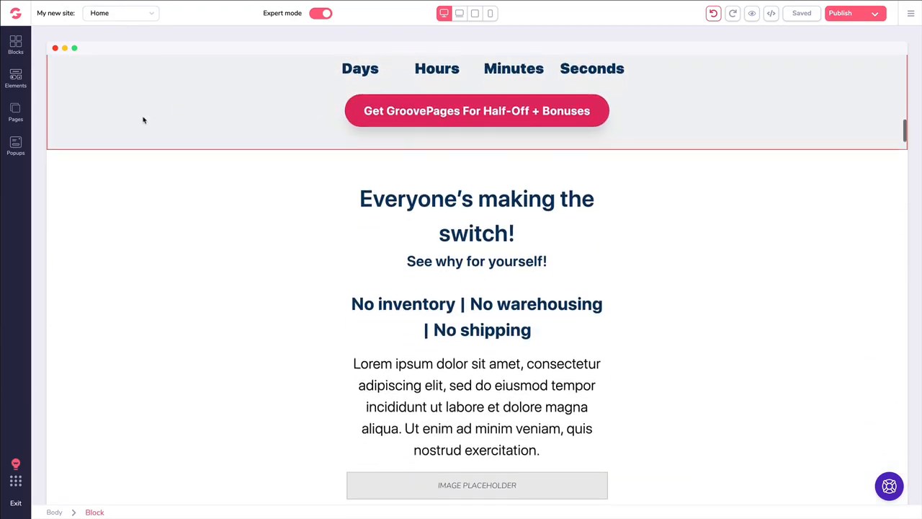
pyautogui.scroll(-18, 155, 117)
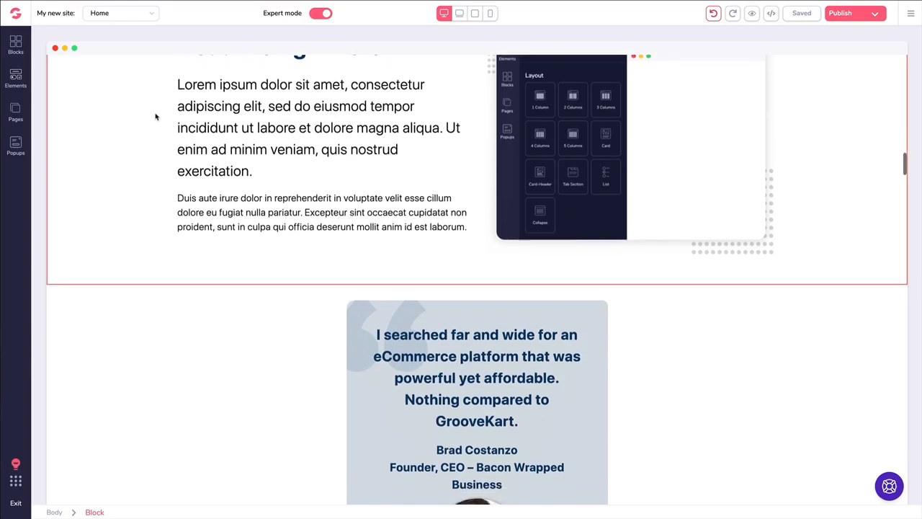
pyautogui.scroll(-18, 165, 119)
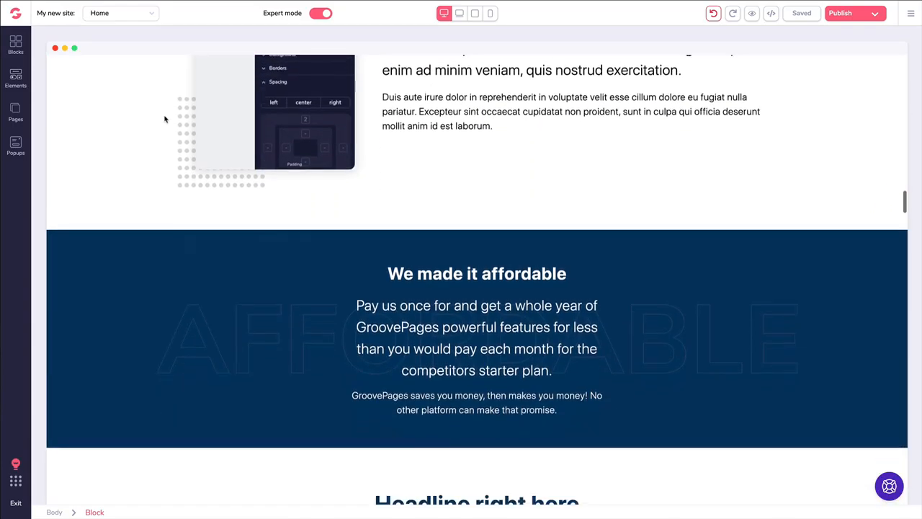
pyautogui.scroll(-18, 167, 121)
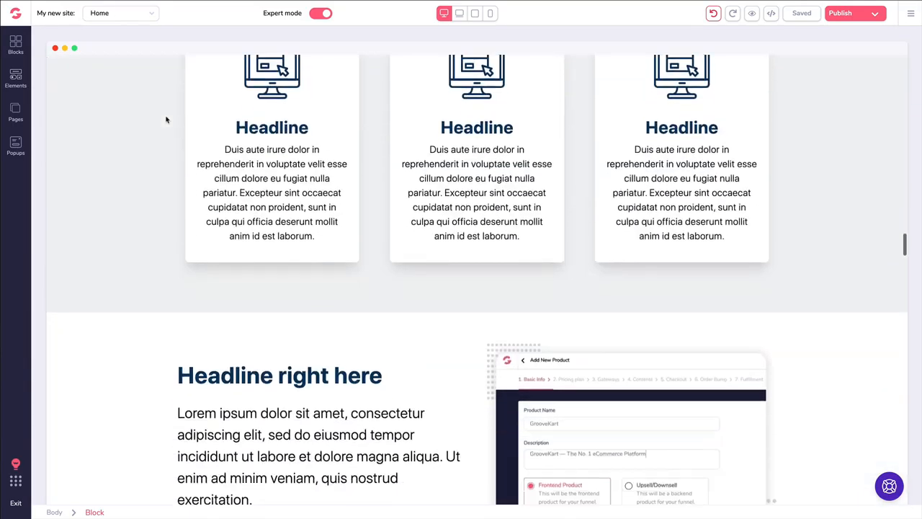
pyautogui.scroll(-18, 168, 123)
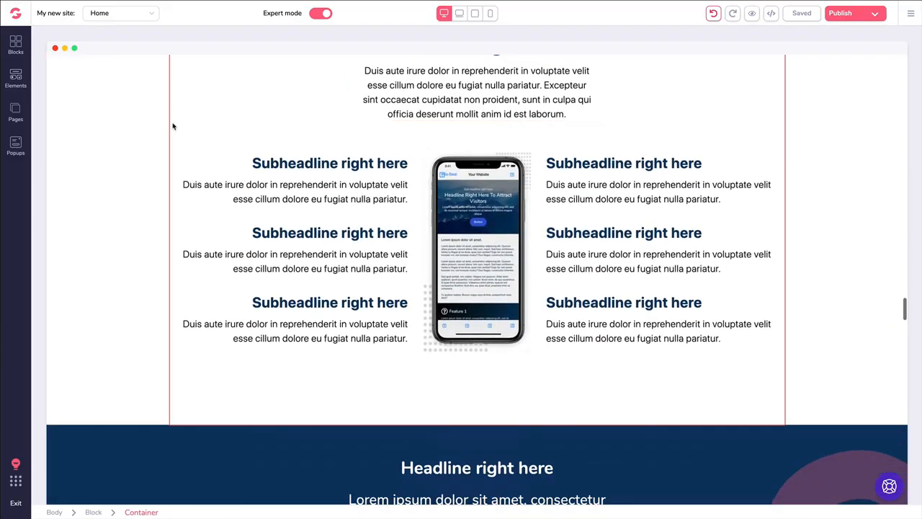
pyautogui.scroll(-1, 173, 129)
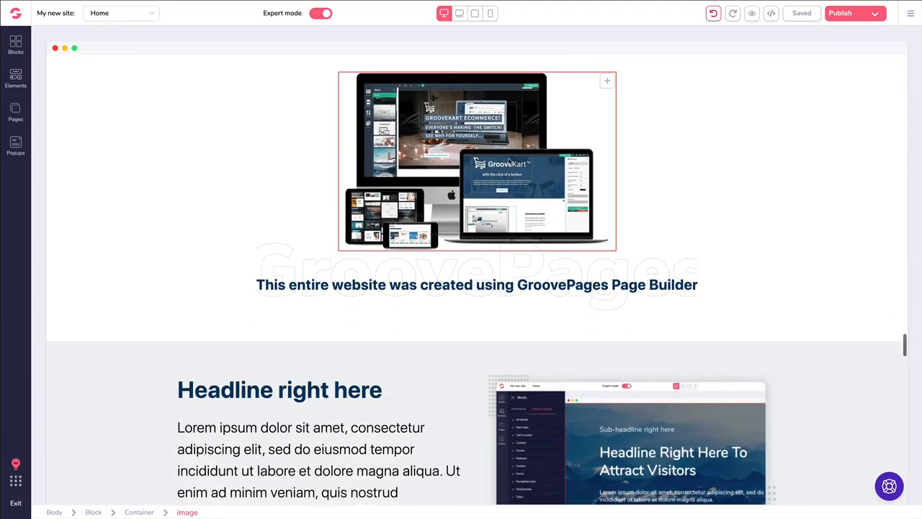
pyautogui.scroll(-1, 267, 170)
pyautogui.scroll(-9, 271, 169)
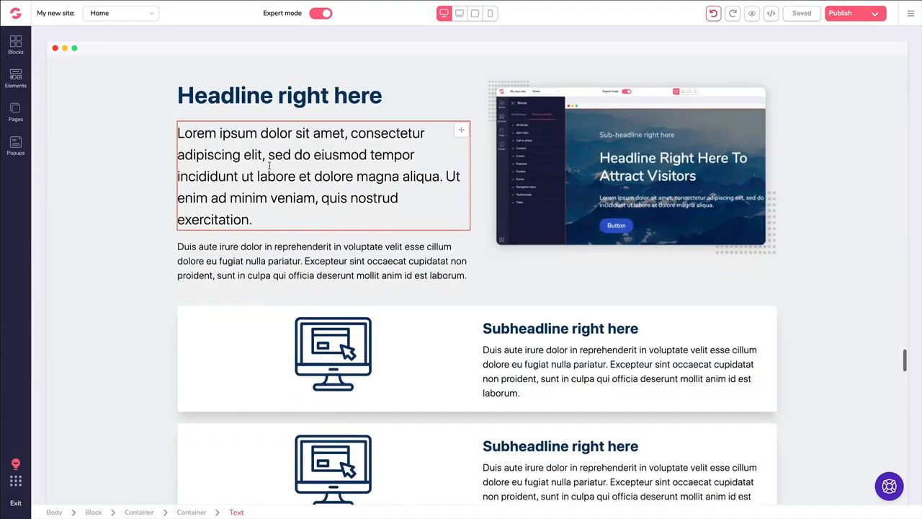
pyautogui.scroll(-4, 270, 169)
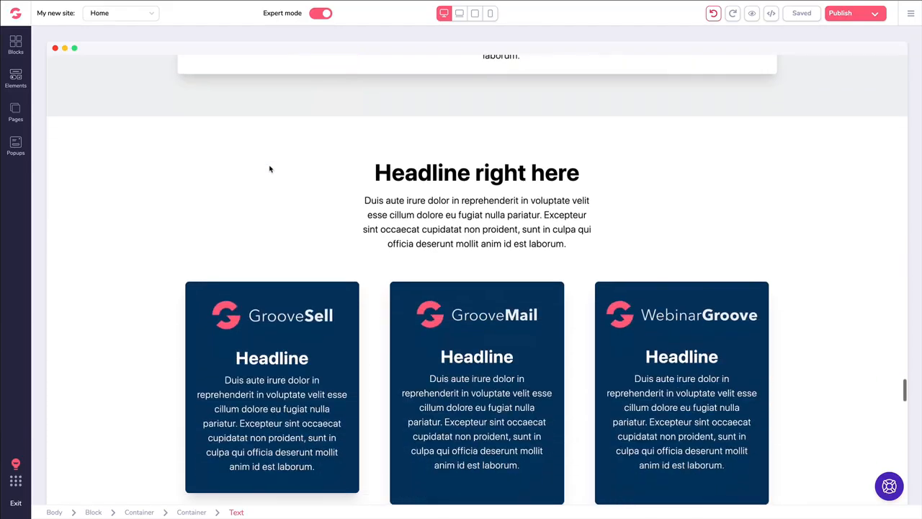
pyautogui.scroll(-8, 271, 170)
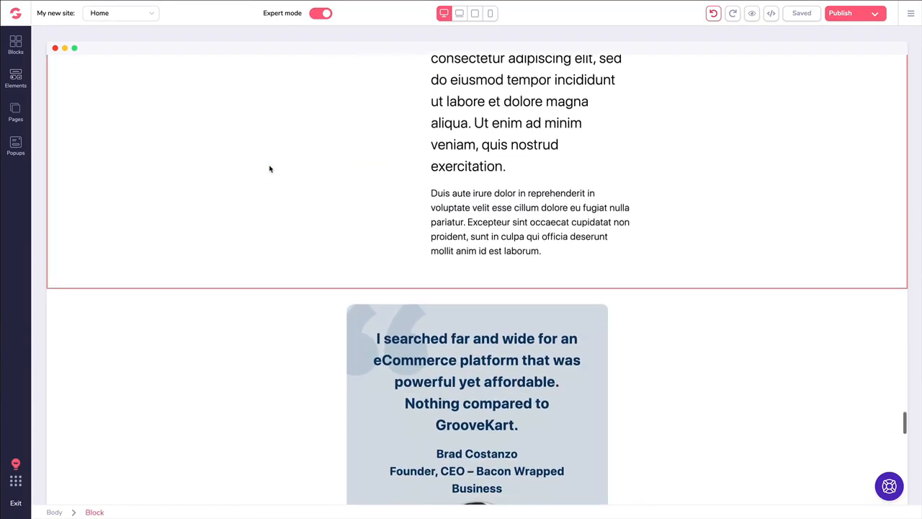
pyautogui.scroll(-8, 271, 170)
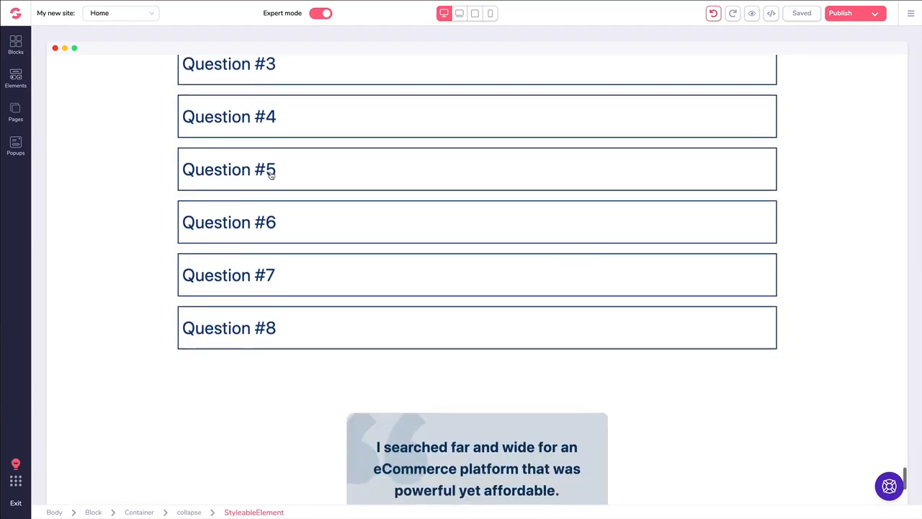
# Examine the sales page's closing sections, video header, Grand Opening banner and bonus cards.
pyautogui.scroll(-3, 272, 177)
pyautogui.scroll(12, 272, 176)
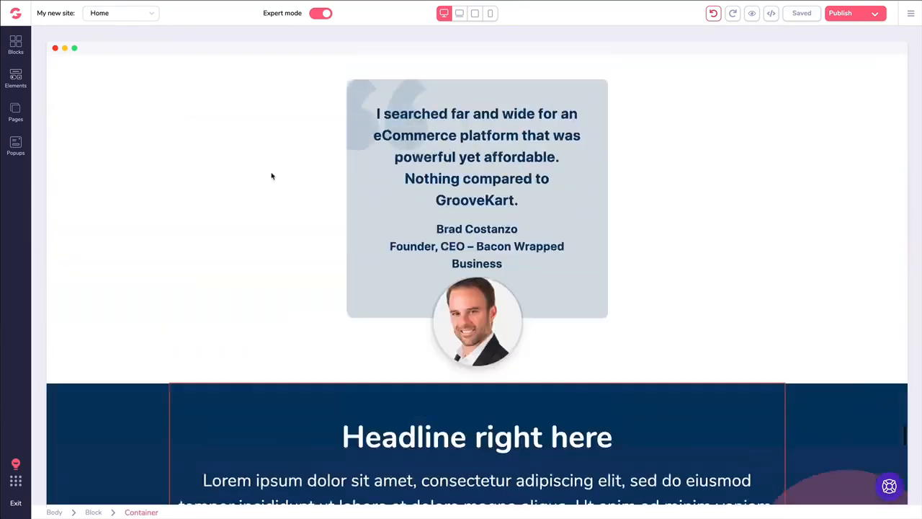
pyautogui.scroll(15, 272, 175)
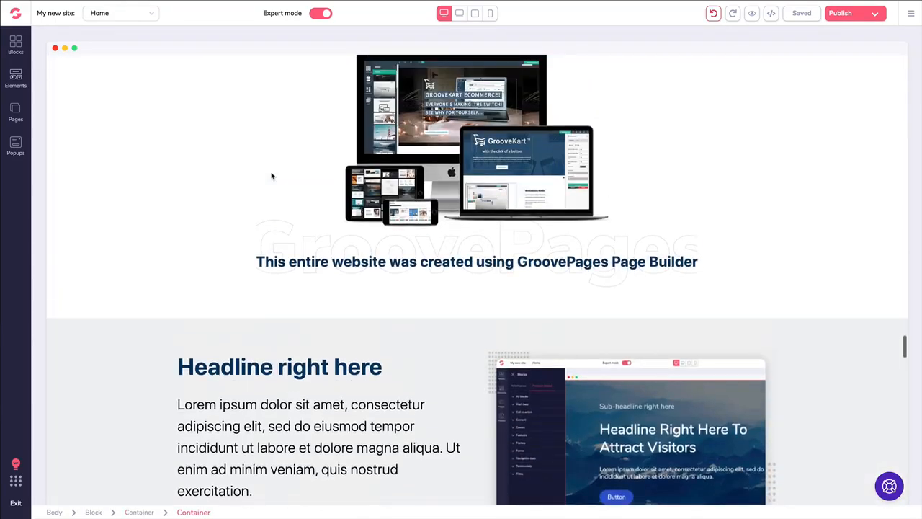
pyautogui.moveTo(906, 344); pyautogui.dragTo(906, 67)
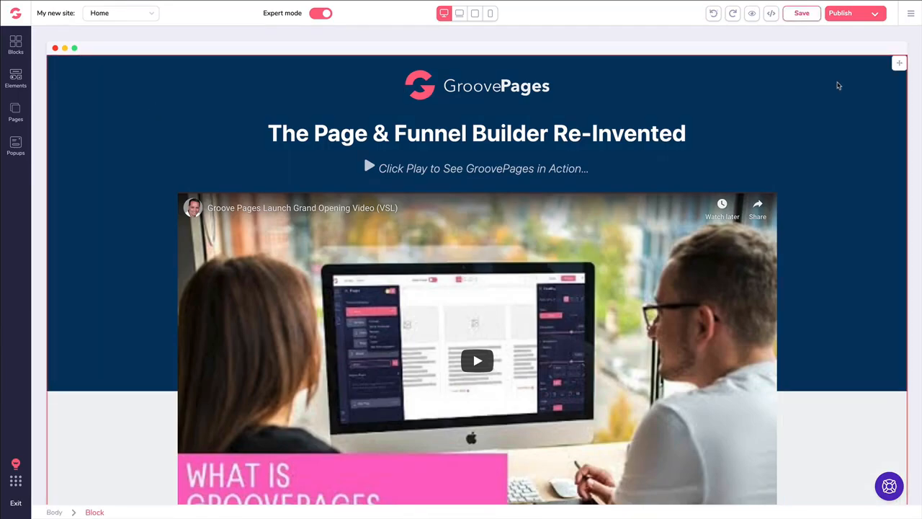
pyautogui.scroll(-6, 838, 85)
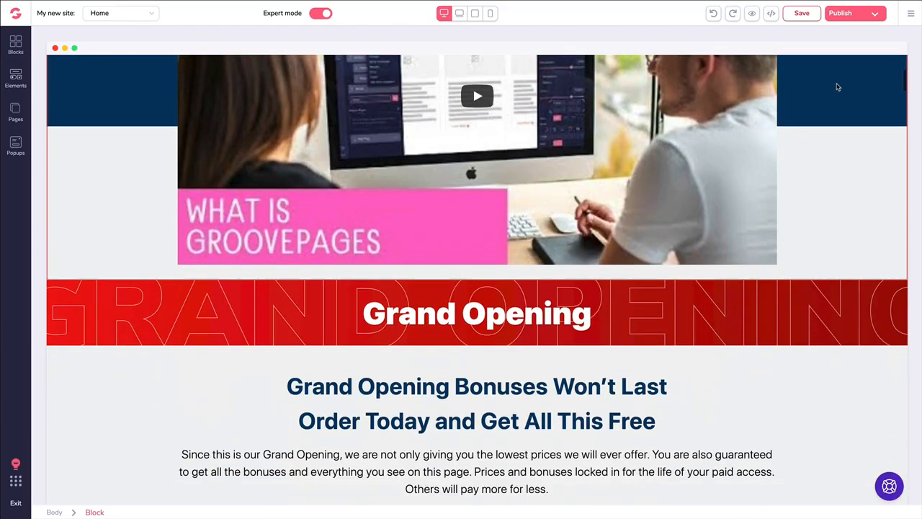
pyautogui.scroll(-1, 793, 115)
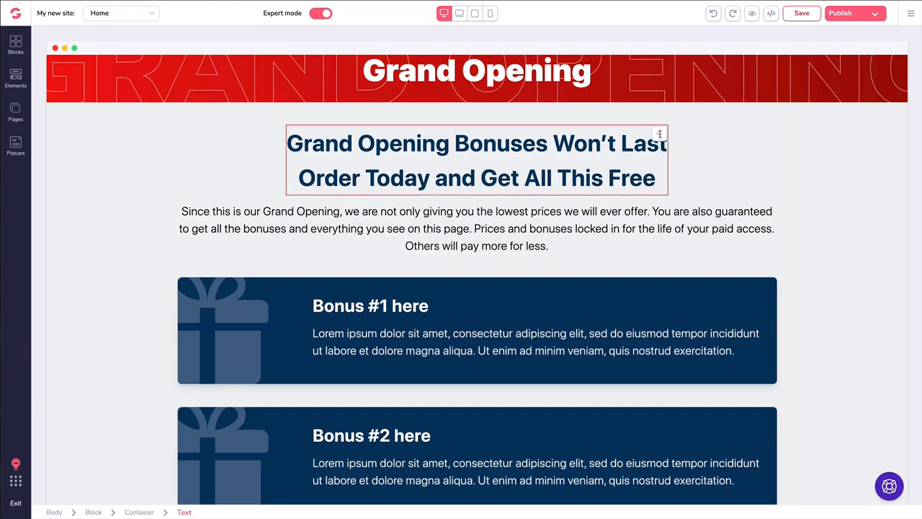
pyautogui.moveTo(659, 134)
pyautogui.mouseDown()
pyautogui.moveTo(655, 232)
pyautogui.moveTo(660, 133)
pyautogui.mouseUp()
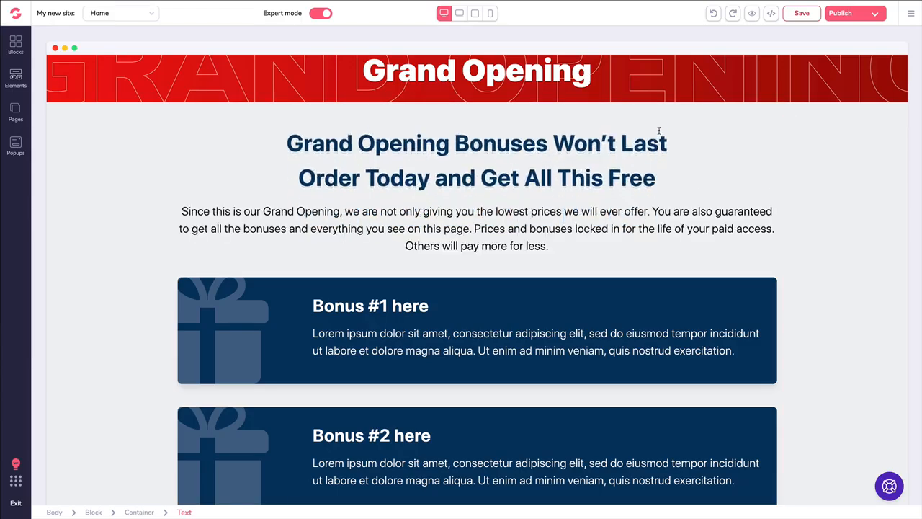
pyautogui.scroll(2, 623, 142)
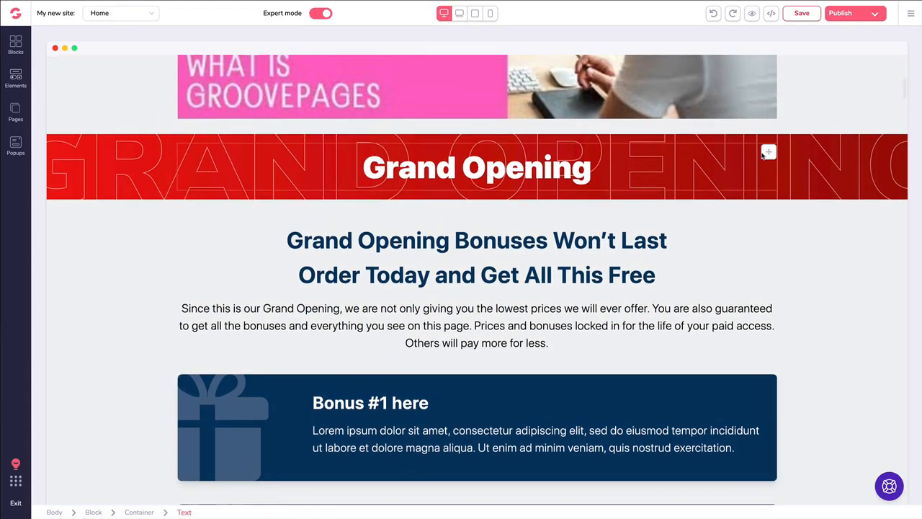
pyautogui.scroll(5, 591, 137)
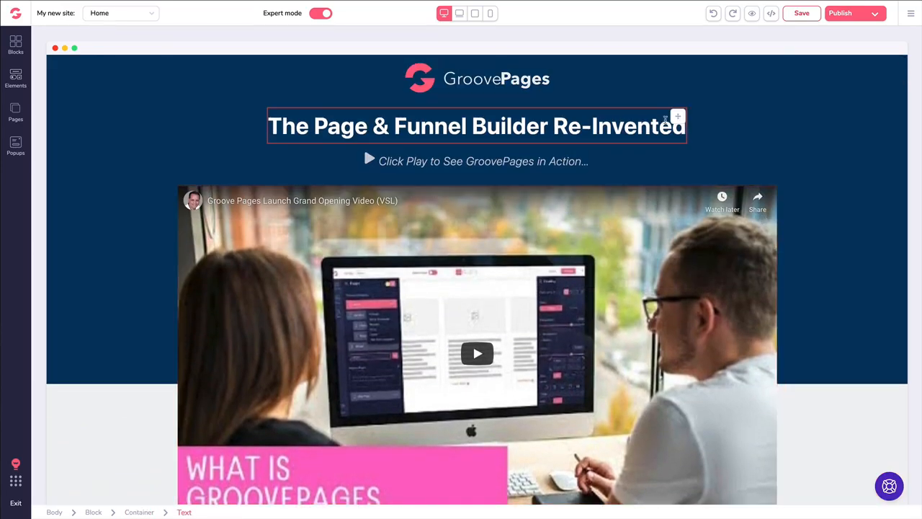
# Duplicate the GroovePages logo above the main headline and delete the copy.
pyautogui.click(818, 86)
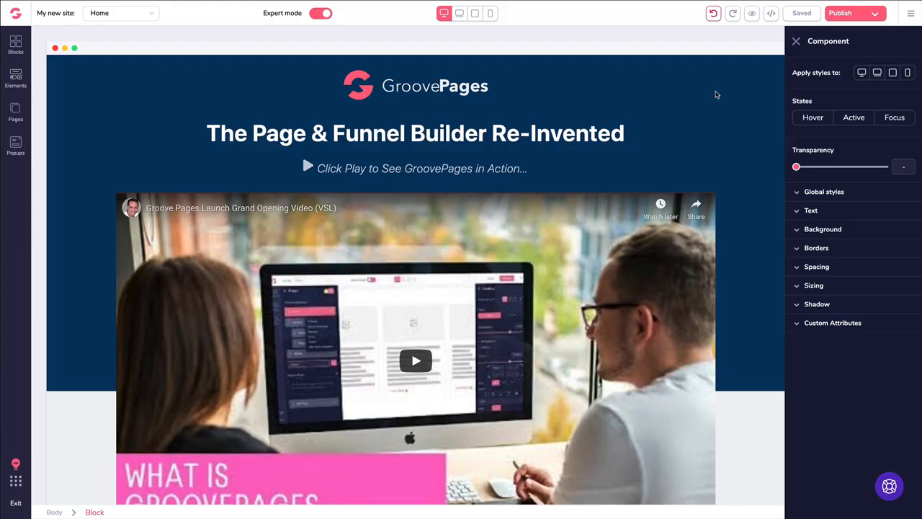
pyautogui.click(384, 88)
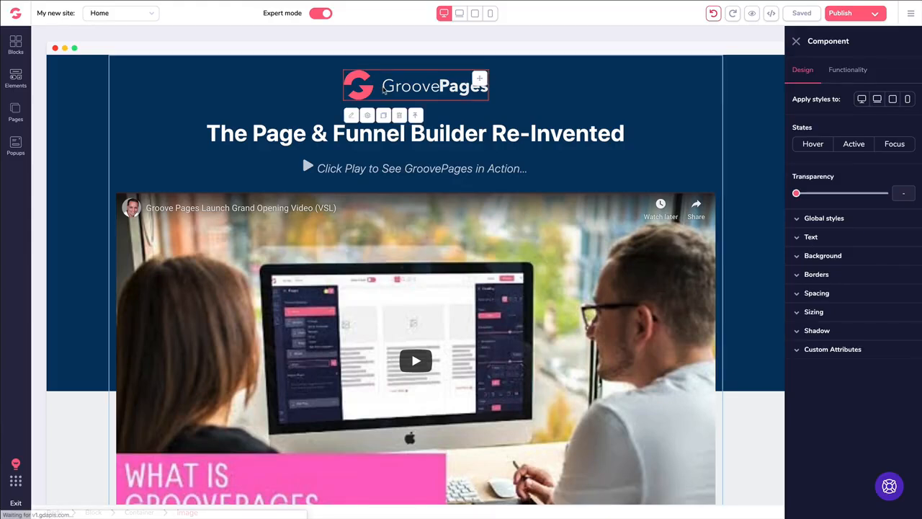
pyautogui.click(384, 116)
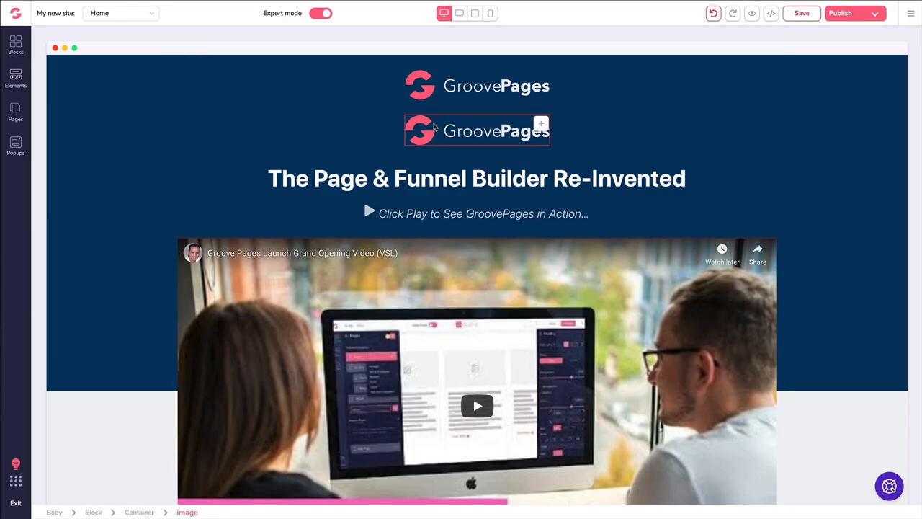
pyautogui.click(465, 131)
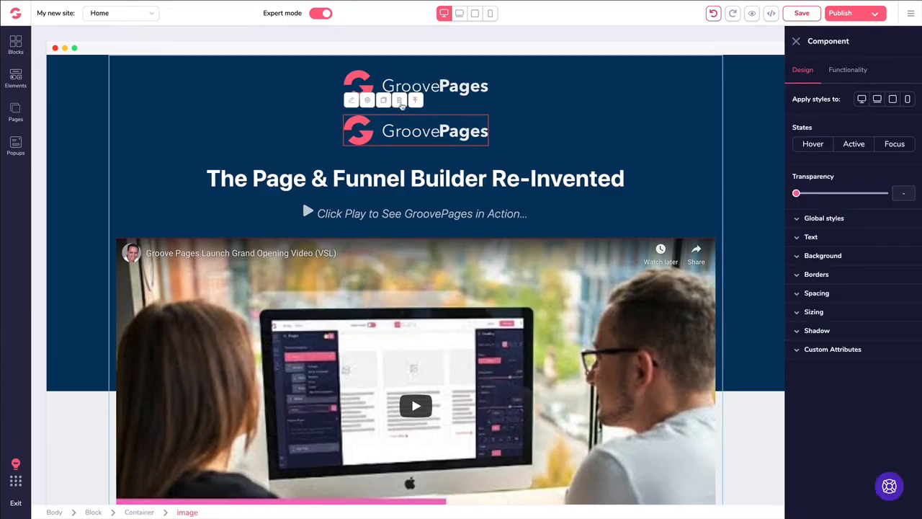
pyautogui.click(400, 101)
# Select the entire Bonus #3 card, including its gift image, and duplicate it.
pyautogui.scroll(-12, 463, 121)
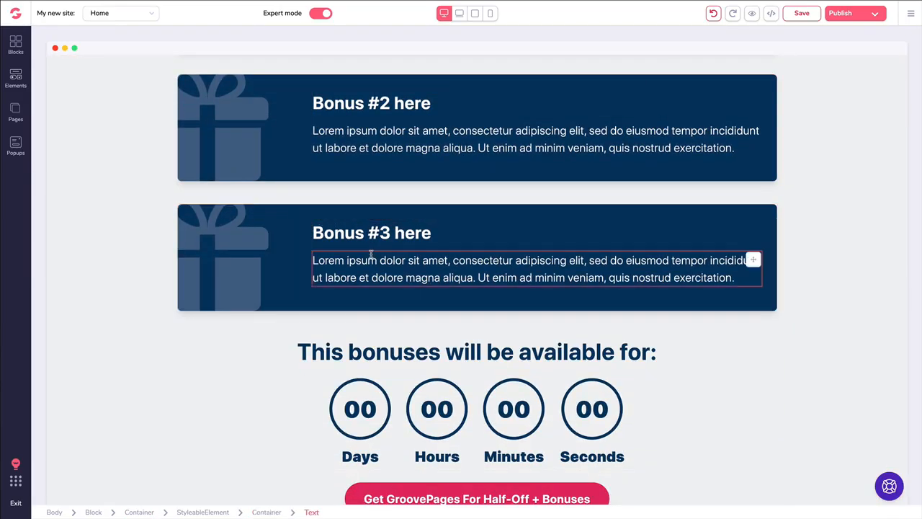
pyautogui.click(372, 254)
pyautogui.click(325, 237)
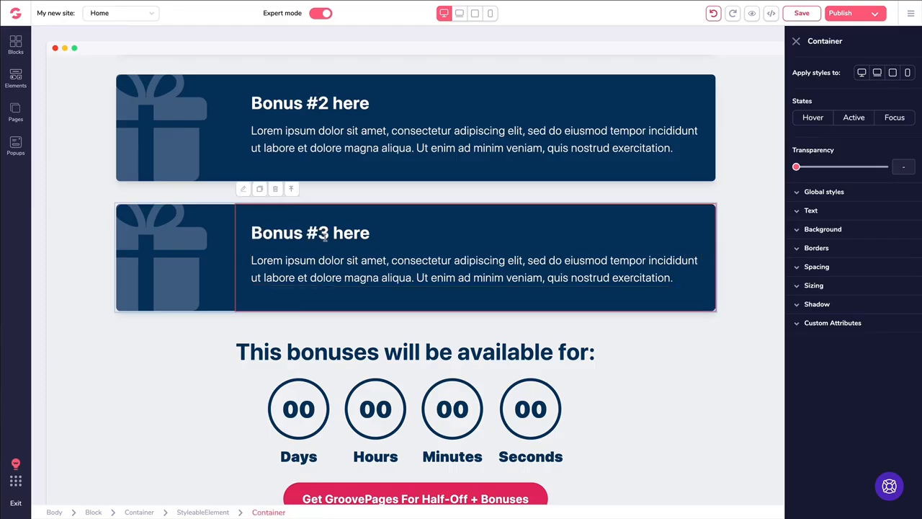
pyautogui.click(291, 191)
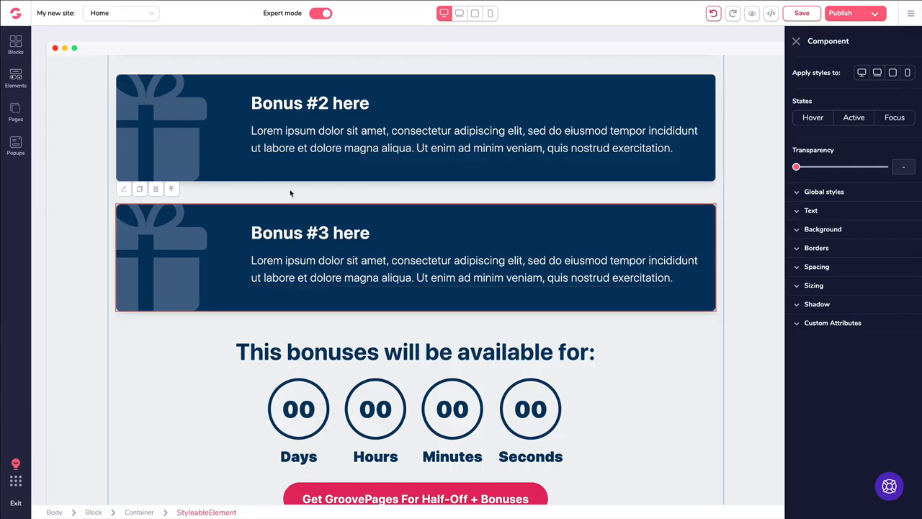
pyautogui.click(141, 191)
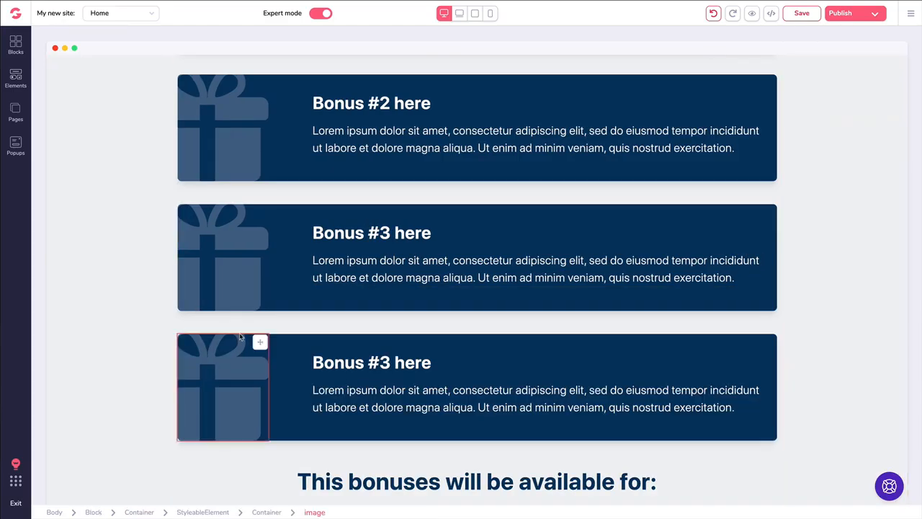
# Select the whole duplicated Bonus #3 card and delete it.
pyautogui.click(305, 353)
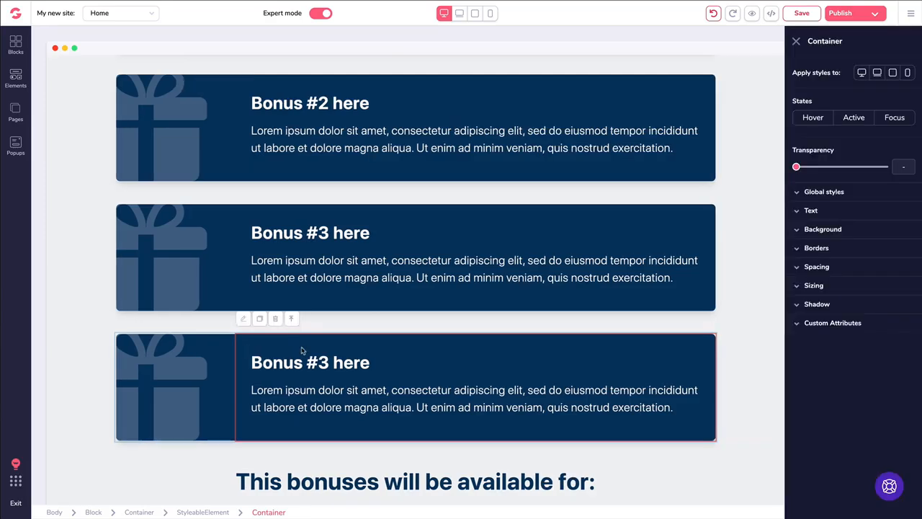
pyautogui.click(291, 319)
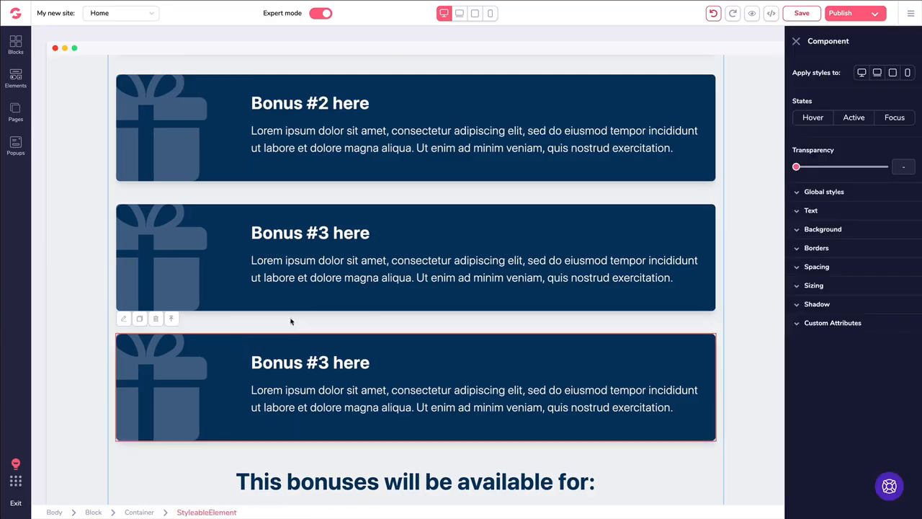
pyautogui.click(158, 319)
# Duplicate the feature block with the headline text and Elements screenshot below the "Simply better" banner.
pyautogui.scroll(-3, 322, 240)
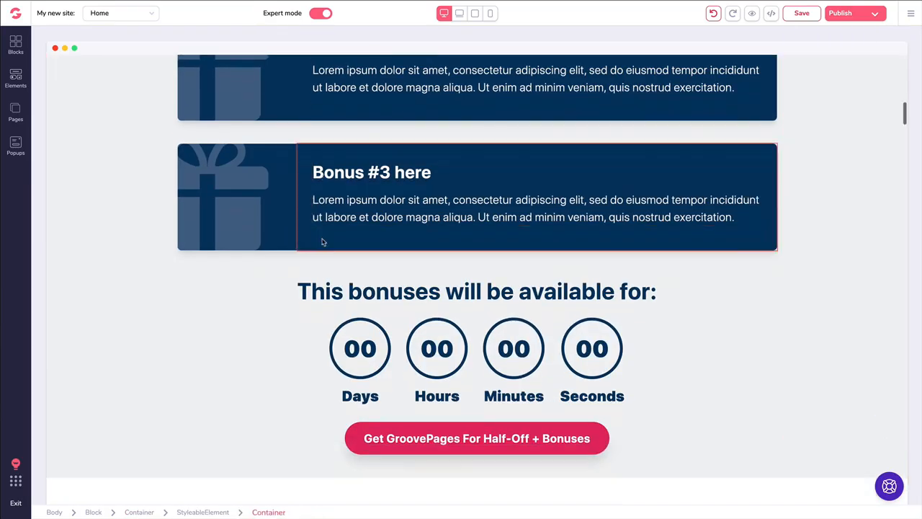
pyautogui.scroll(-9, 354, 225)
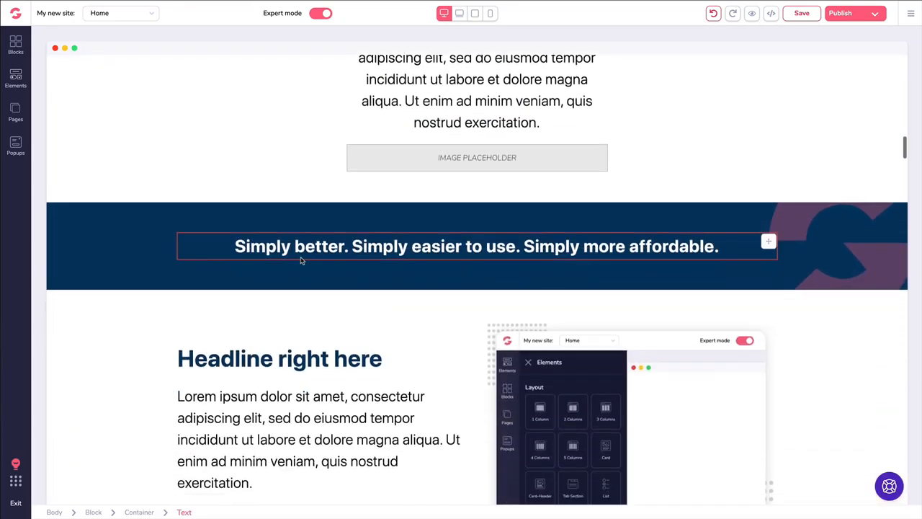
pyautogui.scroll(-1, 293, 257)
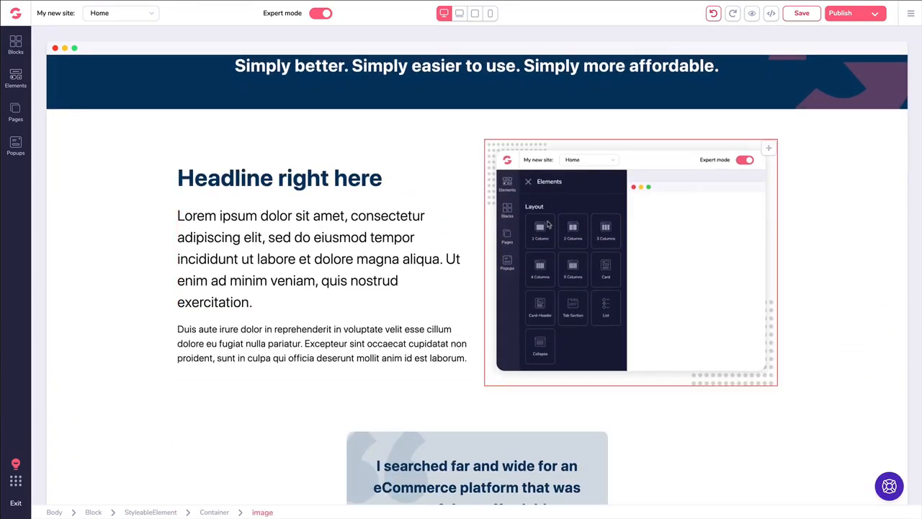
pyautogui.click(548, 225)
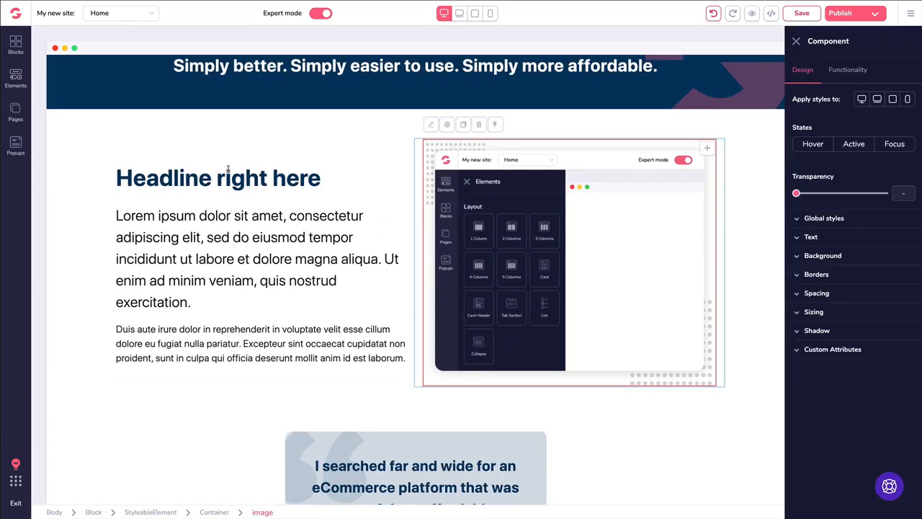
pyautogui.scroll(-1, 230, 260)
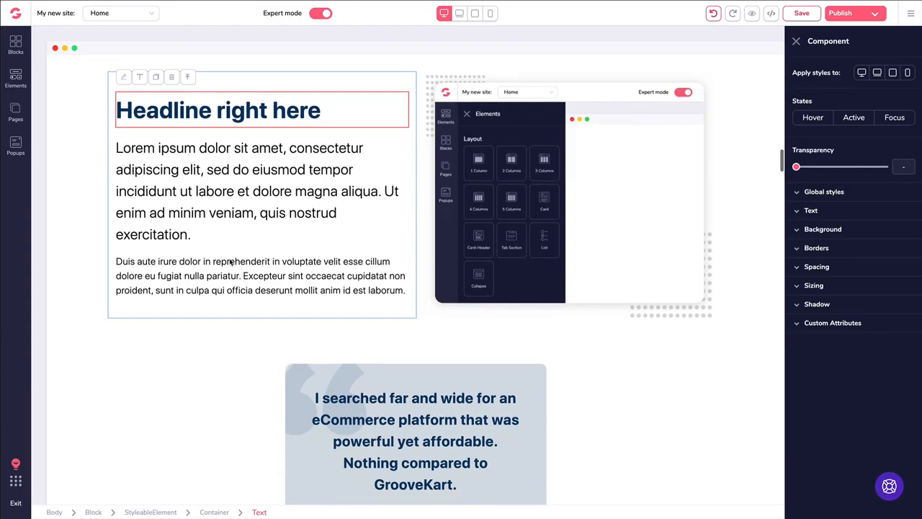
pyautogui.scroll(2, 229, 260)
pyautogui.click(82, 190)
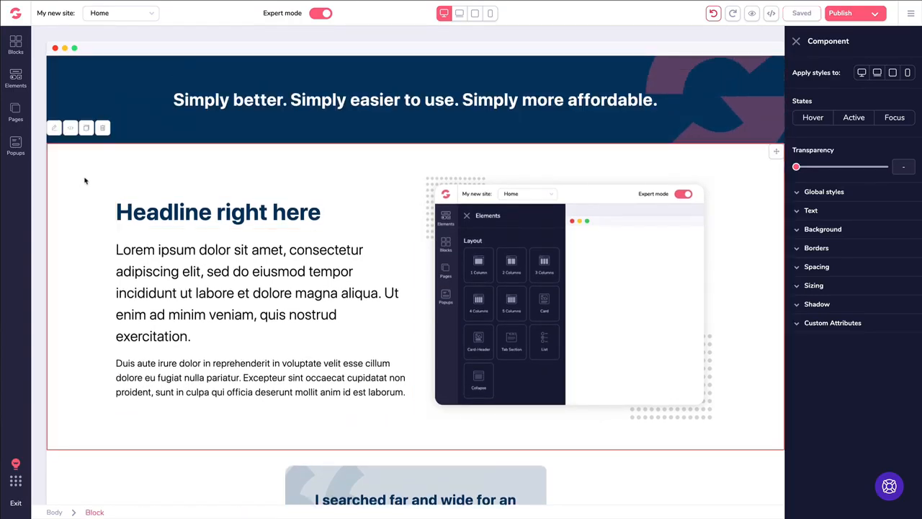
pyautogui.click(86, 130)
# Delete the duplicated feature block above the testimonial card.
pyautogui.scroll(-4, 108, 150)
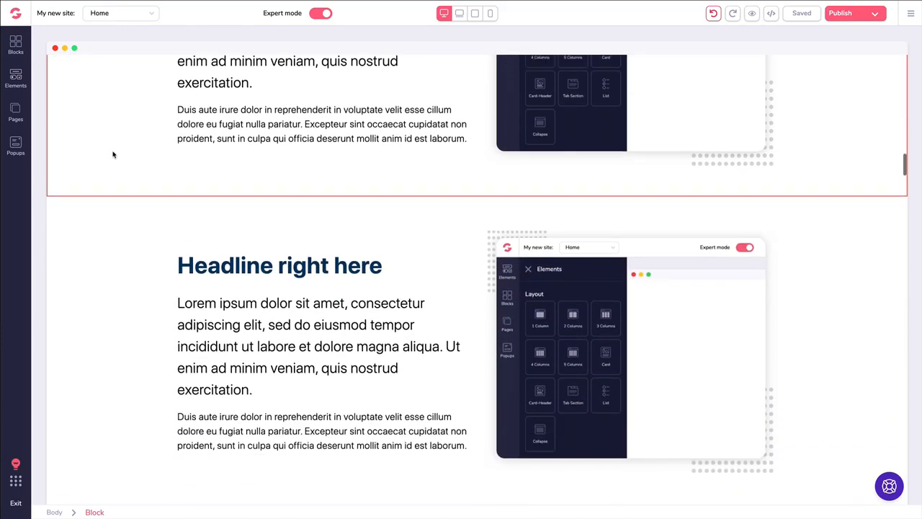
pyautogui.scroll(-2, 114, 155)
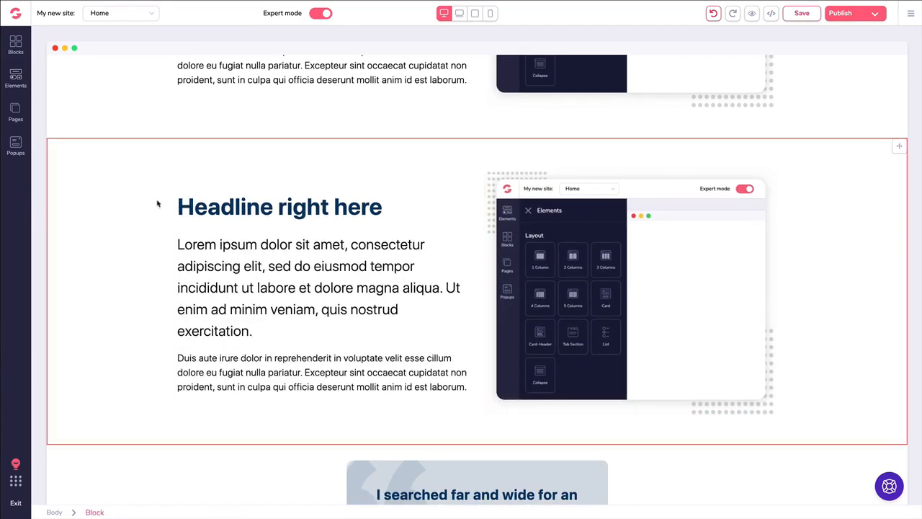
pyautogui.click(94, 166)
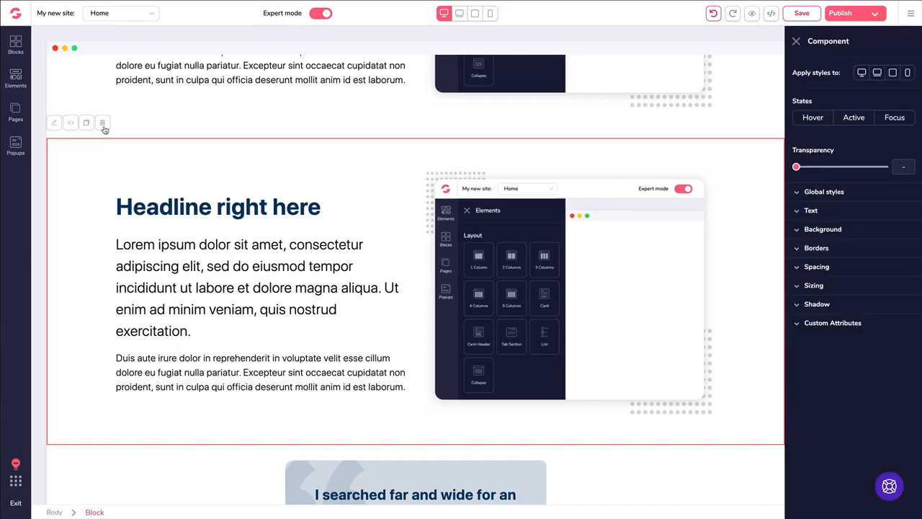
pyautogui.click(105, 129)
# Open the page's top headline, "The Page & Funnel Builder Re-Invented", for inline text editing.
pyautogui.scroll(20, 216, 185)
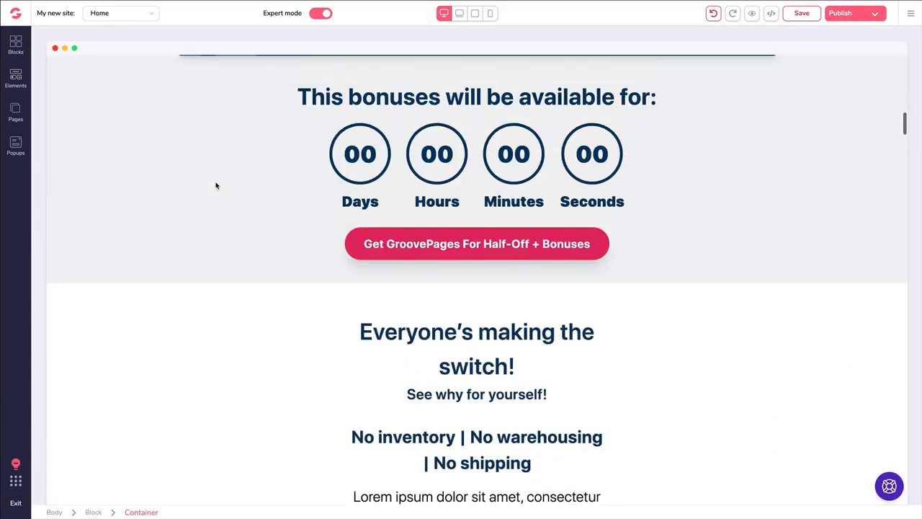
pyautogui.scroll(15, 215, 185)
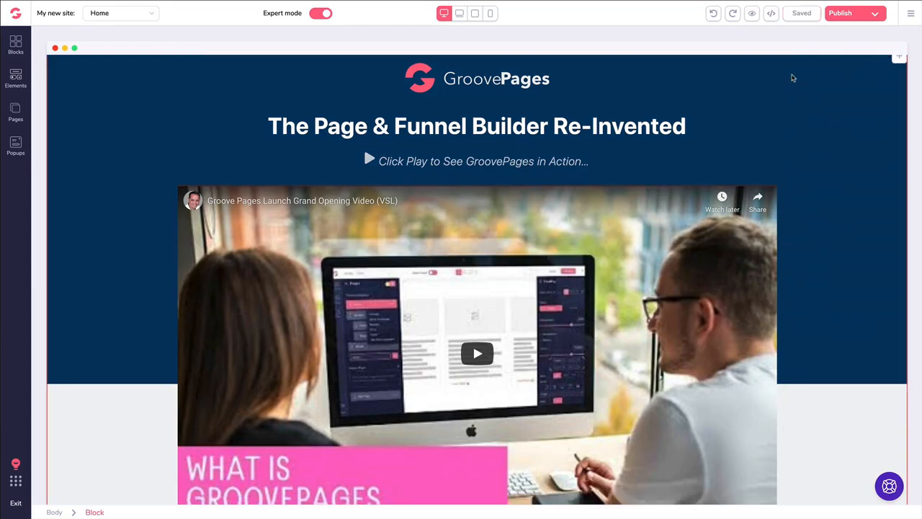
pyautogui.click(369, 127)
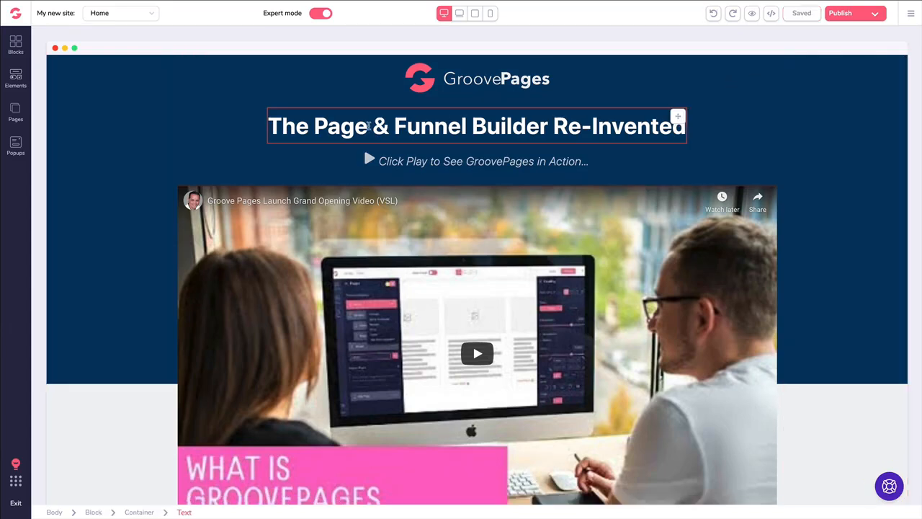
pyautogui.click(370, 126)
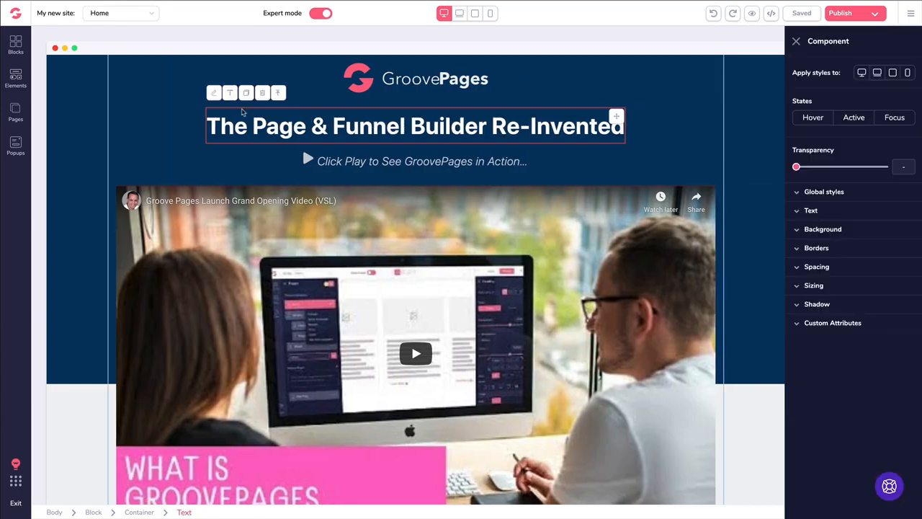
pyautogui.click(230, 94)
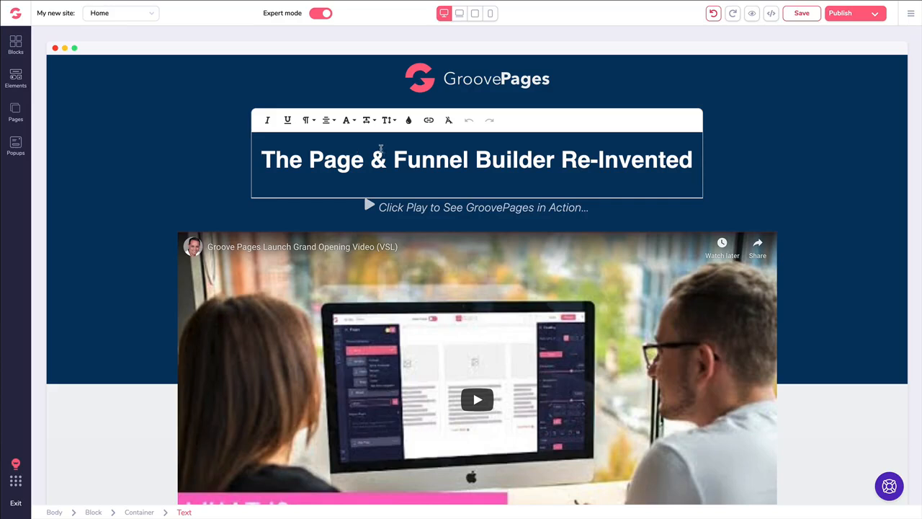
# Examine the text and background colors, font size and font family options available for the headline's inline text.
pyautogui.click(408, 121)
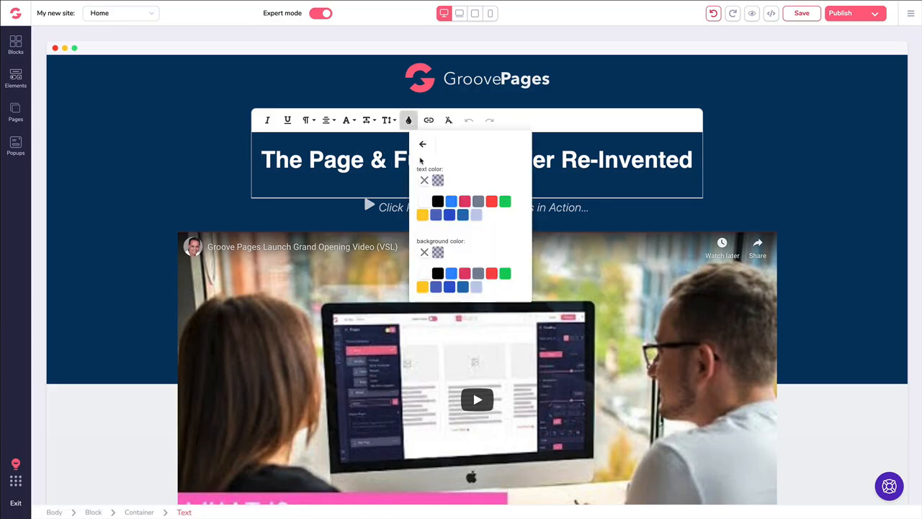
pyautogui.click(425, 145)
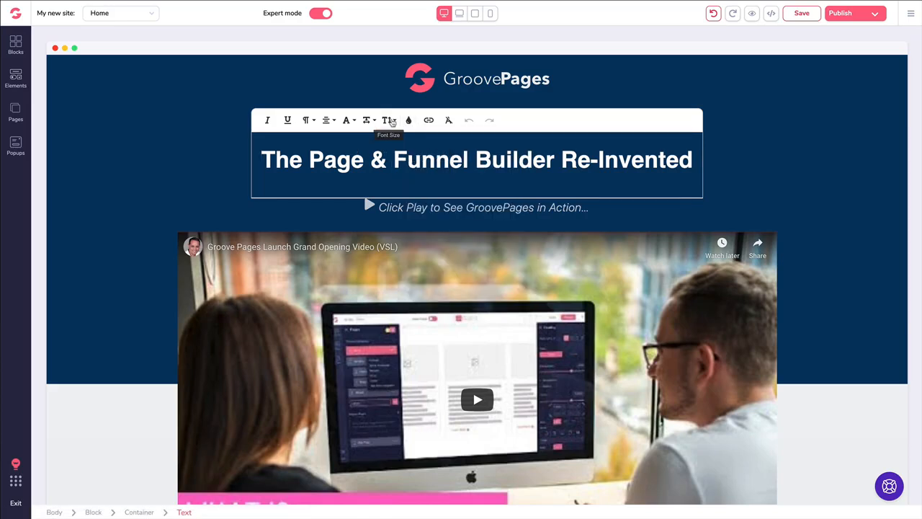
pyautogui.click(389, 120)
pyautogui.click(389, 120)
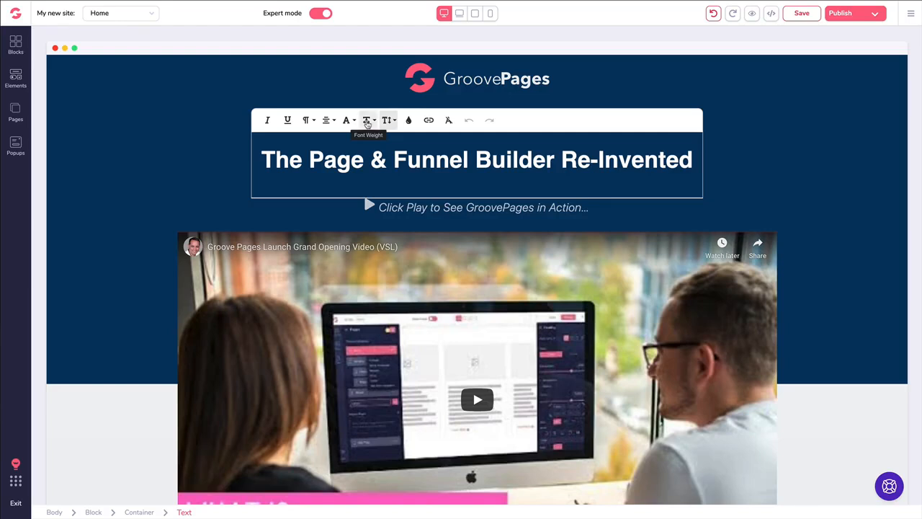
pyautogui.click(346, 120)
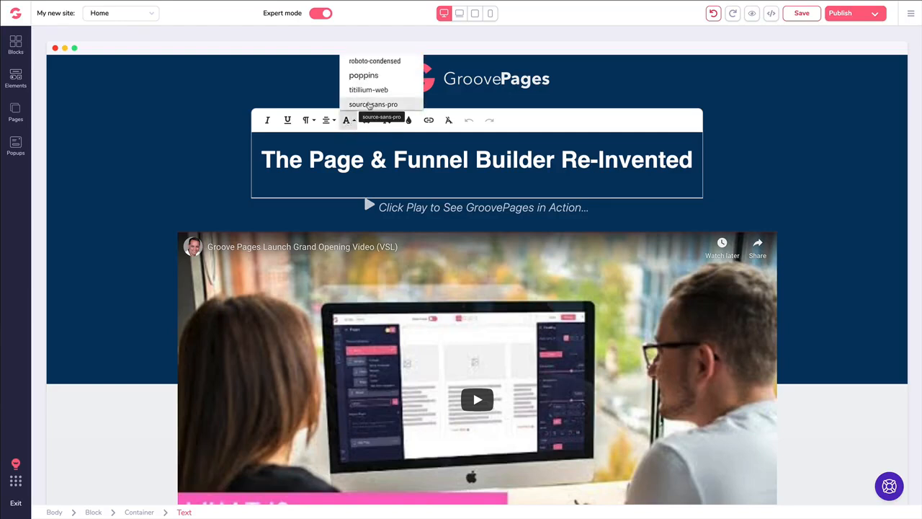
pyautogui.scroll(1, 370, 105)
pyautogui.scroll(1, 371, 106)
pyautogui.scroll(-2, 371, 105)
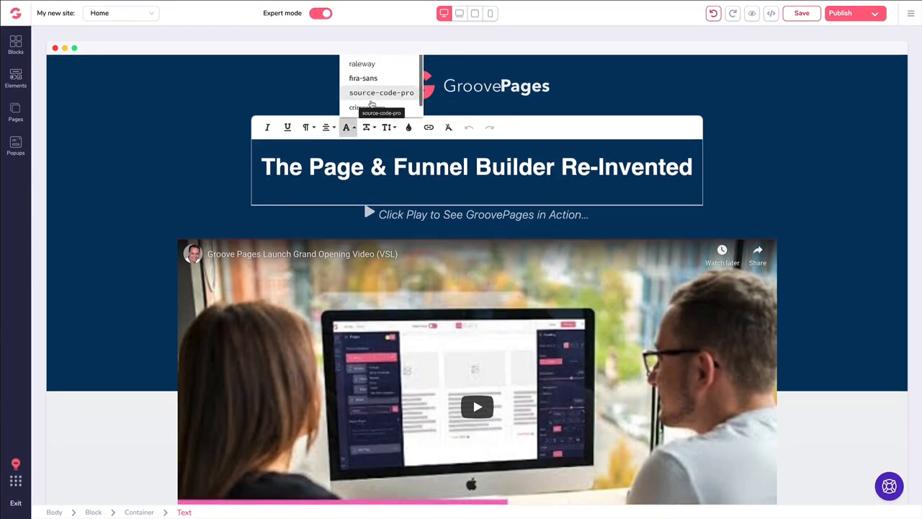
pyautogui.scroll(2, 371, 104)
pyautogui.click(351, 166)
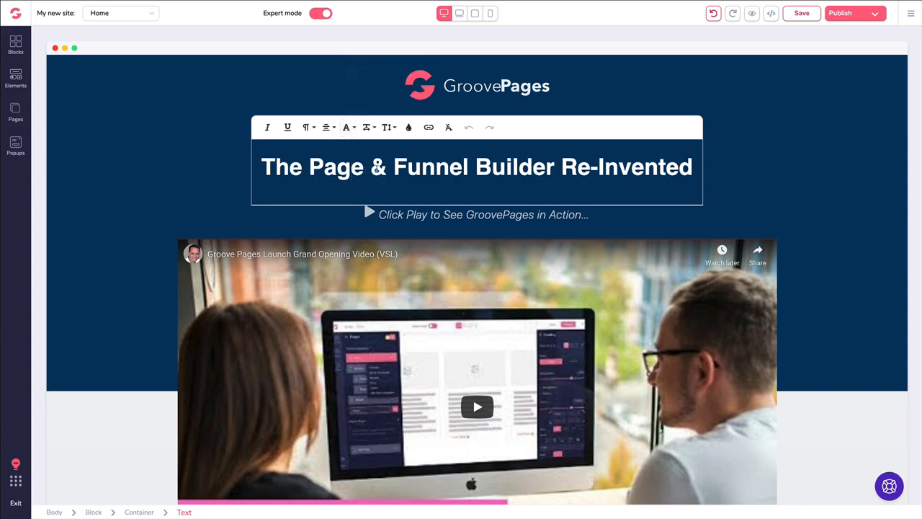
# Replace the word "Funnel" in the headline with "Hello World".
pyautogui.moveTo(468, 167); pyautogui.dragTo(397, 167)
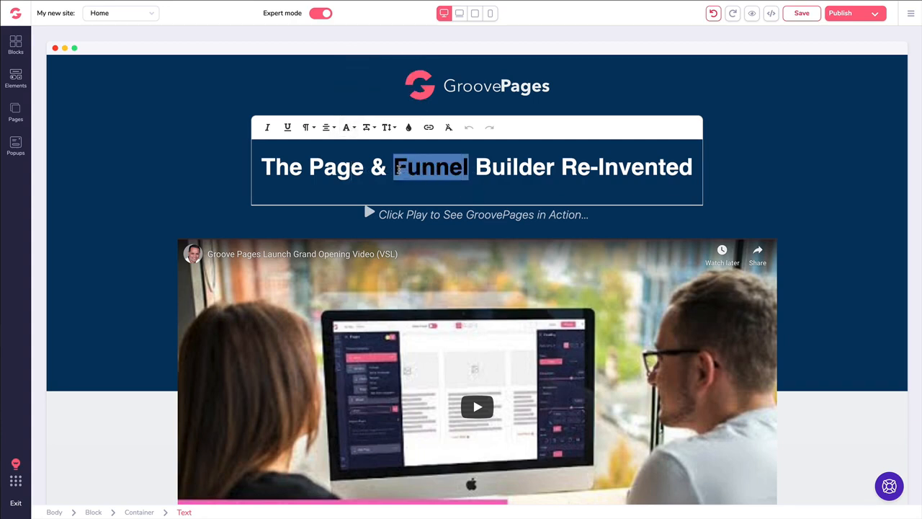
pyautogui.write('Hellow')
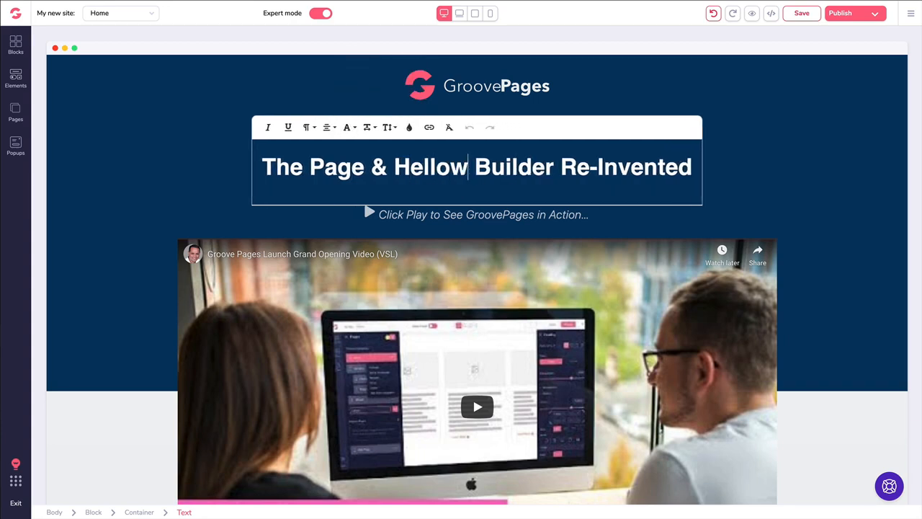
pyautogui.press('BackSpace')
pyautogui.write('World')
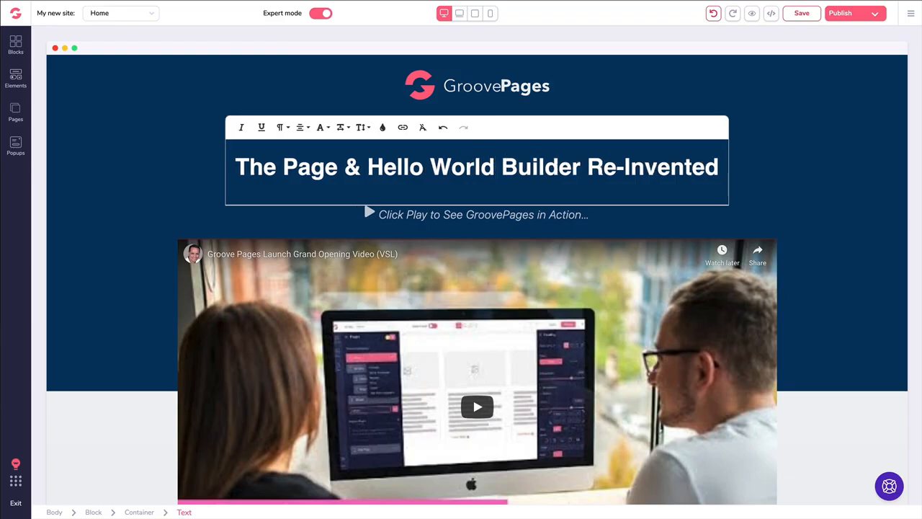
# Undo the headline wording change and leave inline text editing.
pyautogui.hotkey('ctrl', 'z')
pyautogui.hotkey('ctrl', 'z')
pyautogui.hotkey('ctrl', 'z')
pyautogui.hotkey('ctrl', 'z')
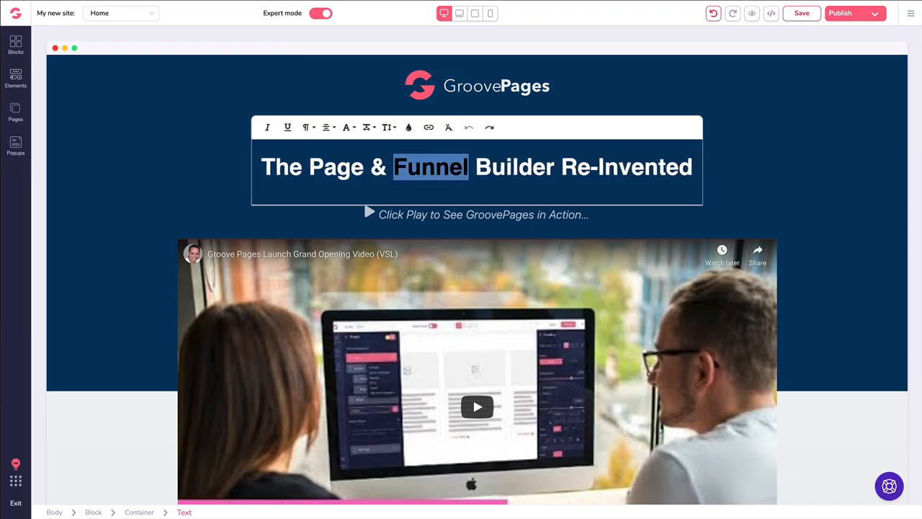
pyautogui.click(483, 166)
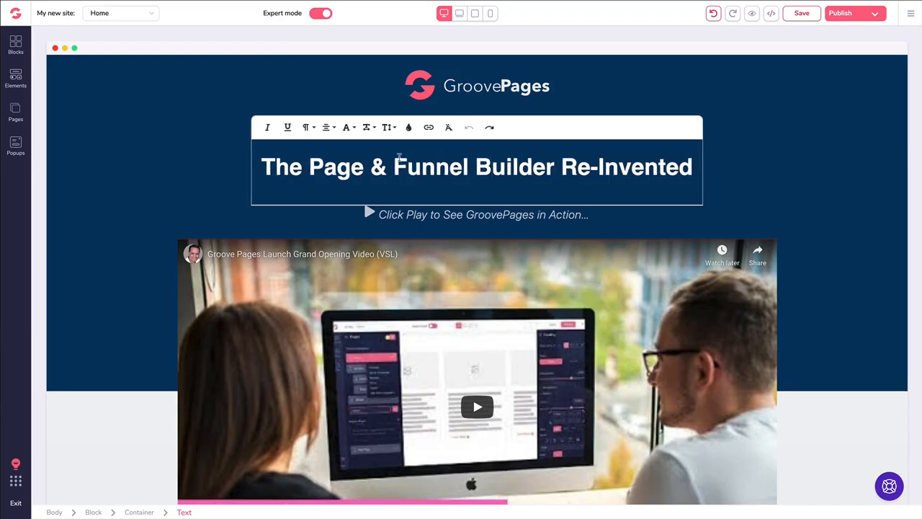
pyautogui.click(221, 147)
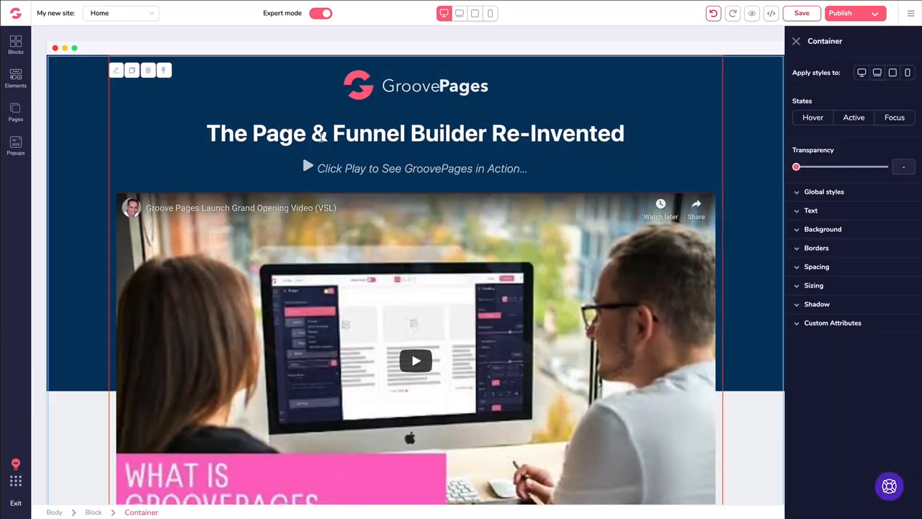
# Select the headline as a component and examine the fonts offered in its text style settings.
pyautogui.click(321, 137)
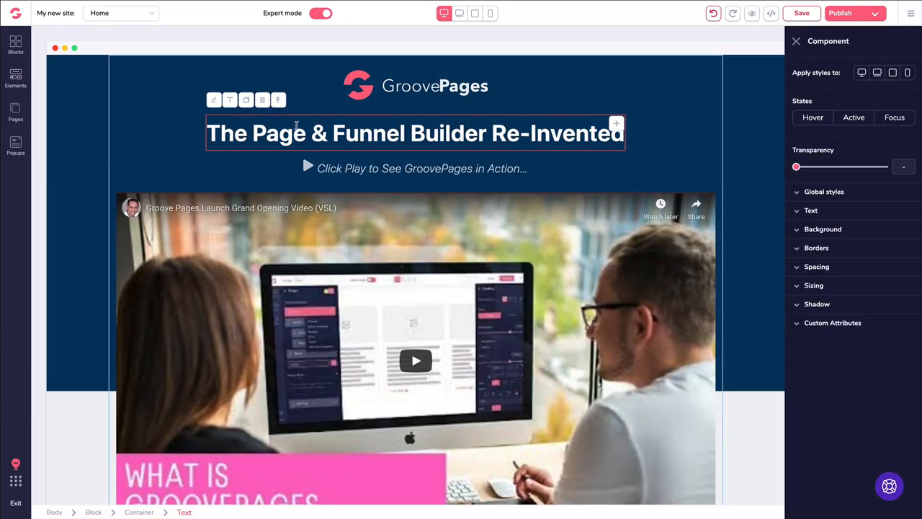
pyautogui.click(802, 211)
pyautogui.click(830, 232)
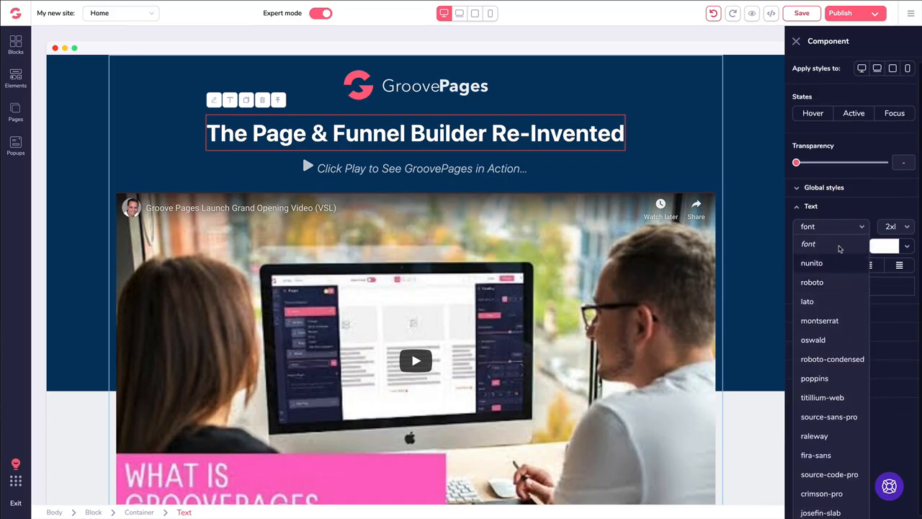
pyautogui.click(838, 214)
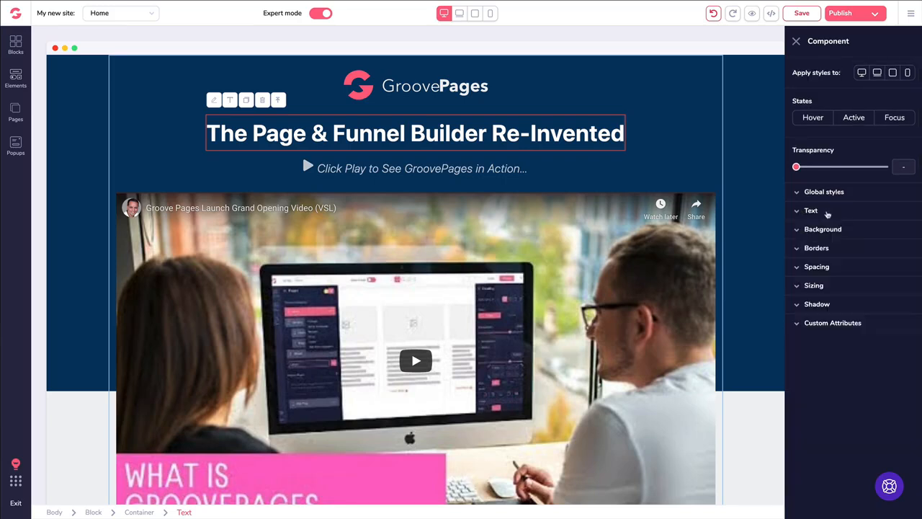
# Set the headline's text color to the darkest shade of red.
pyautogui.click(829, 213)
pyautogui.click(878, 250)
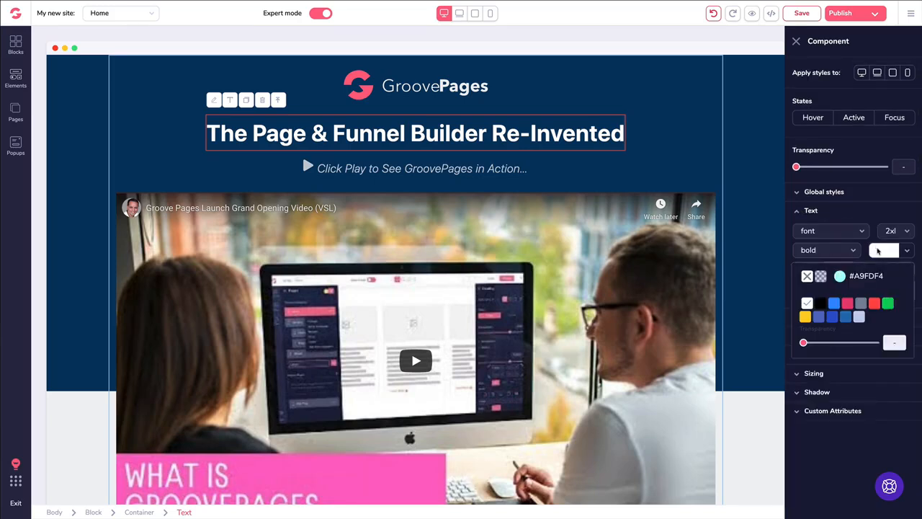
pyautogui.moveTo(836, 321)
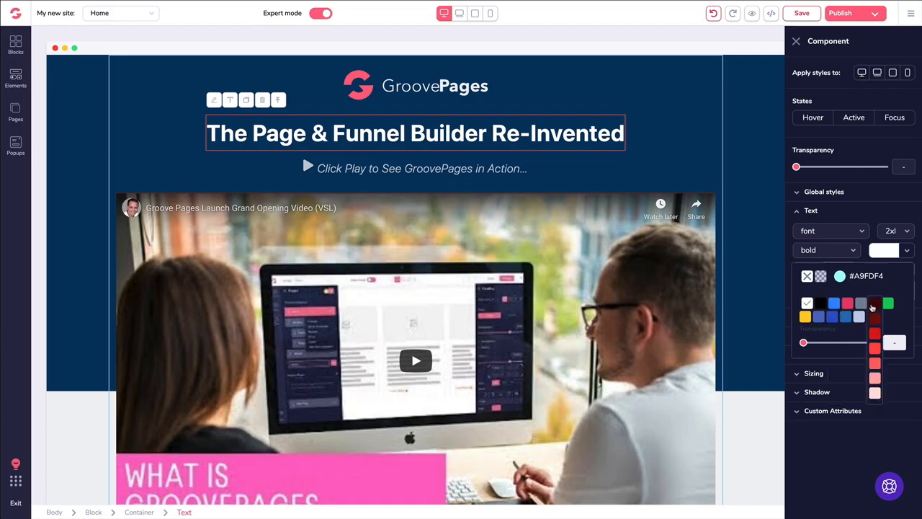
pyautogui.click(874, 307)
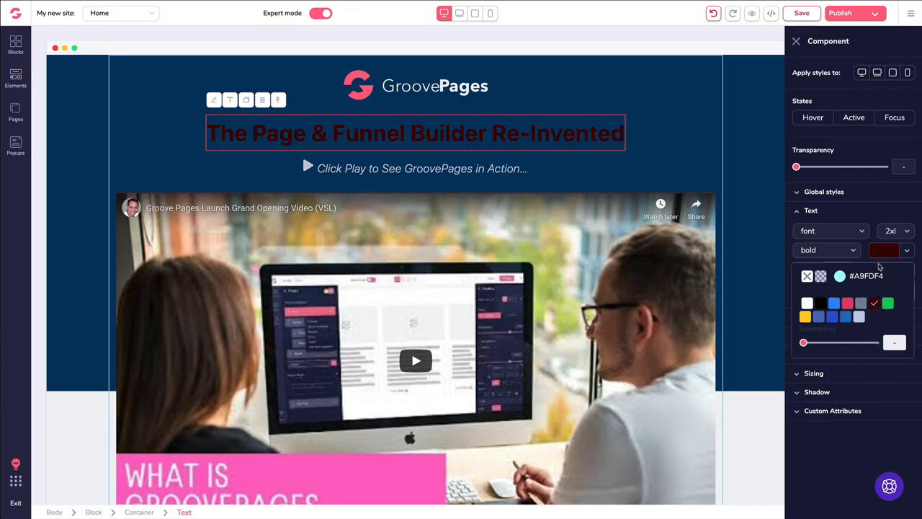
# Undo the headline's text color change and keep the headline selected.
pyautogui.click(882, 254)
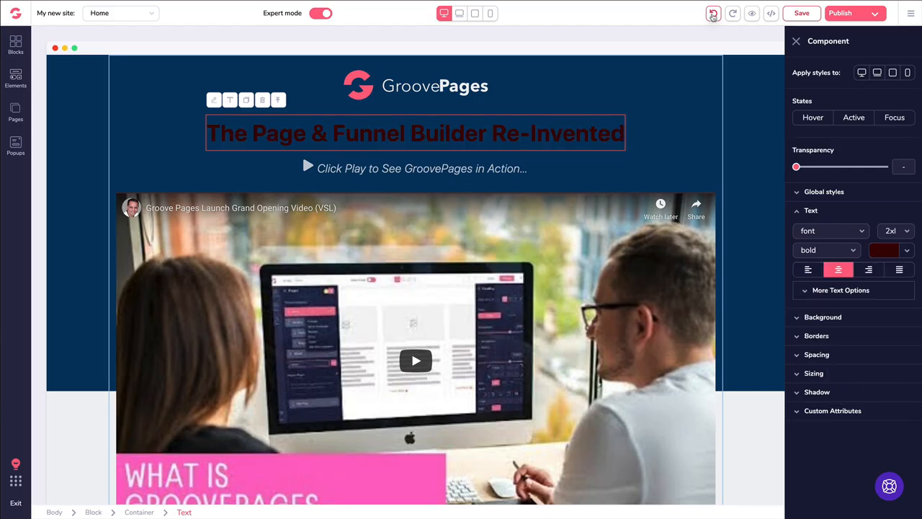
pyautogui.click(713, 13)
pyautogui.click(503, 146)
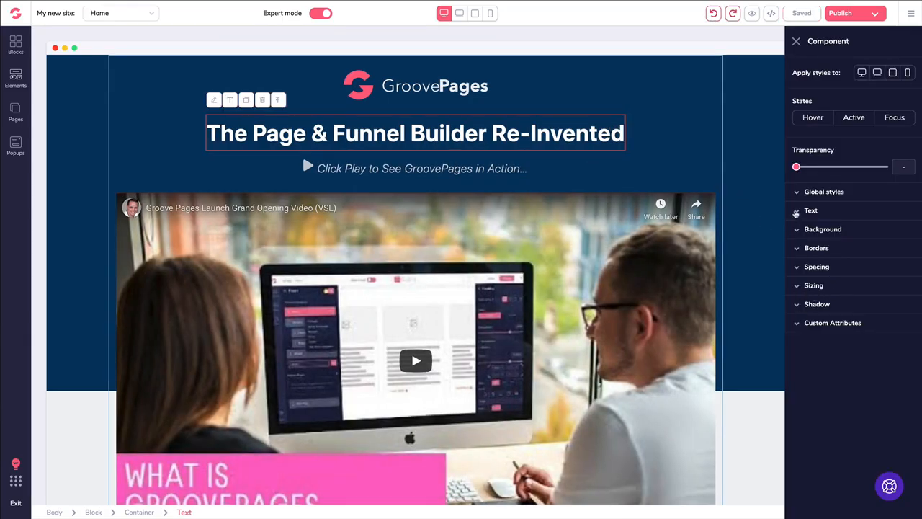
# Align the headline text left, return it to centered alignment, and collapse its text style settings.
pyautogui.click(796, 211)
pyautogui.click(808, 270)
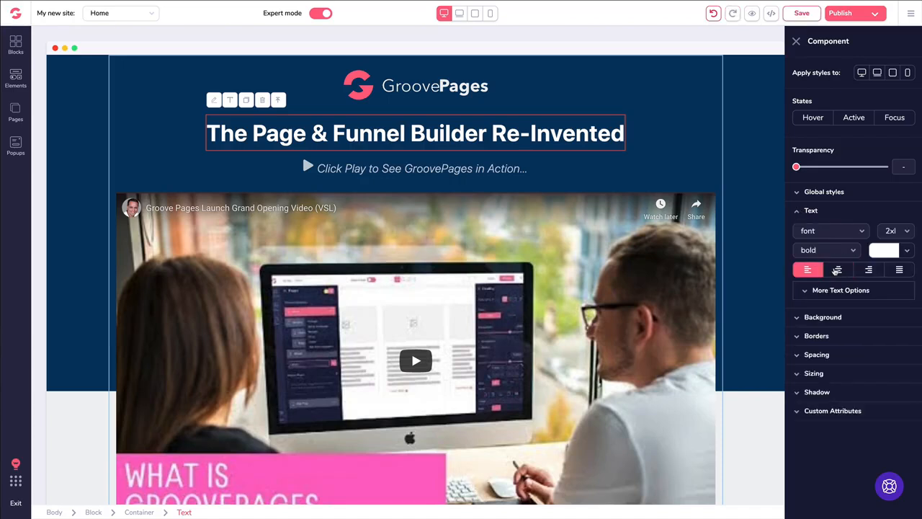
pyautogui.click(837, 270)
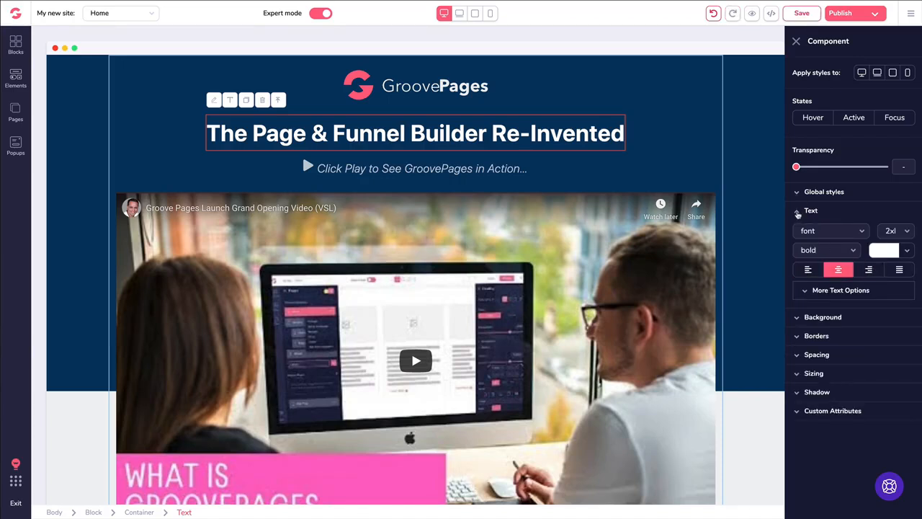
pyautogui.click(797, 211)
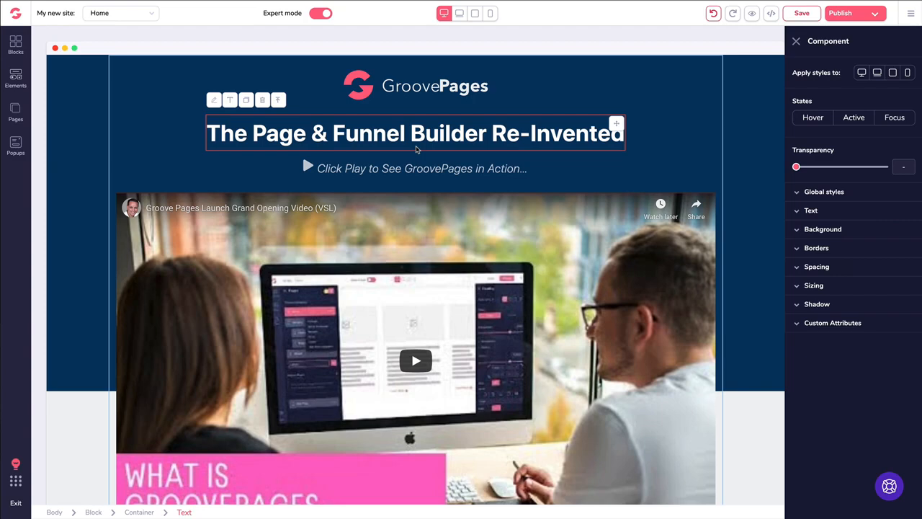
# Open the paragraph below the Grand Opening bonuses headline for text editing.
pyautogui.scroll(-10, 416, 150)
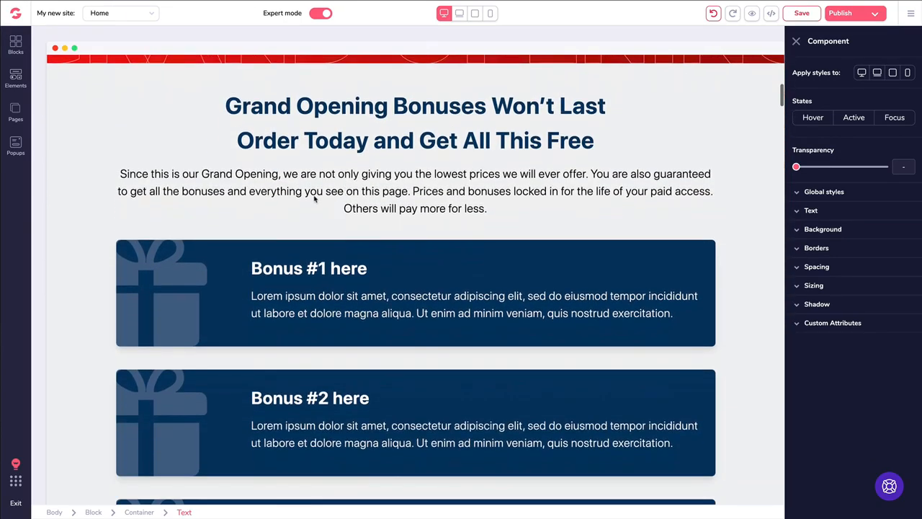
pyautogui.click(325, 173)
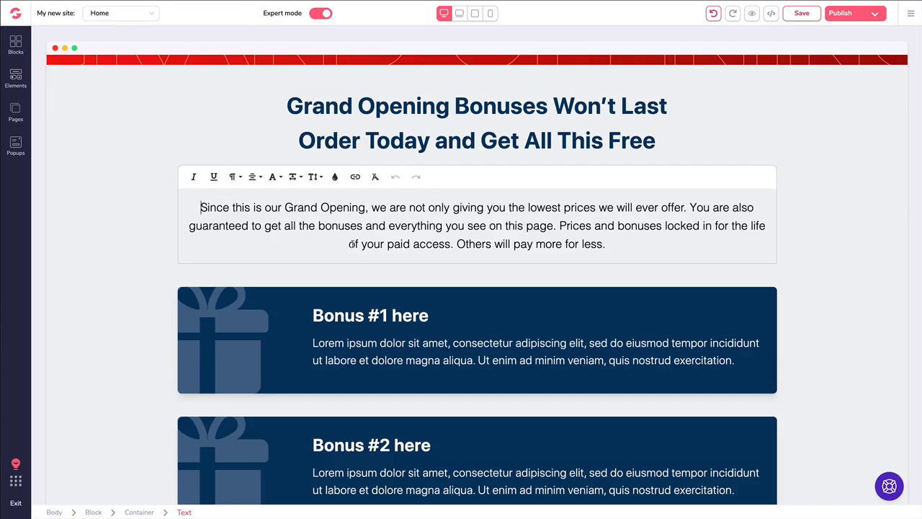
# Switch to the Pricing page and start a new popup on it.
pyautogui.click(144, 165)
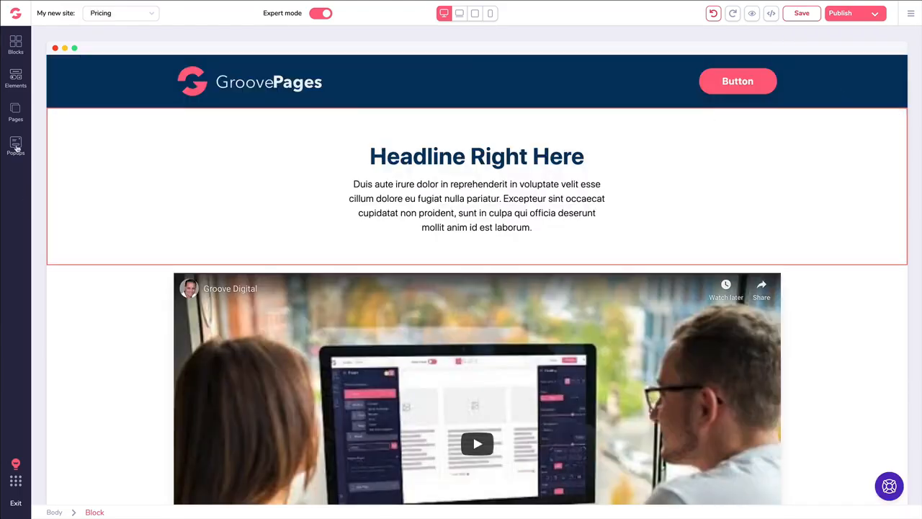
pyautogui.click(15, 145)
pyautogui.click(81, 141)
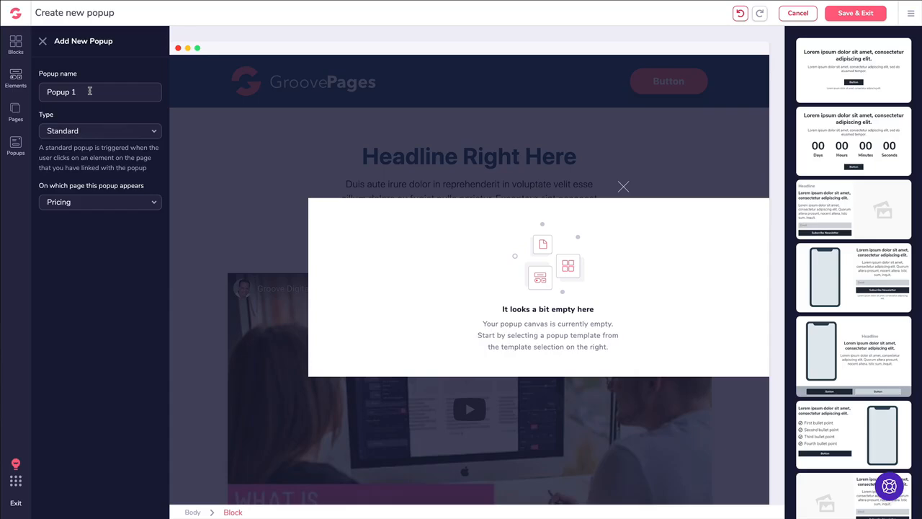
# Try the Entry type for the new popup and look through its behaviour options.
pyautogui.click(88, 131)
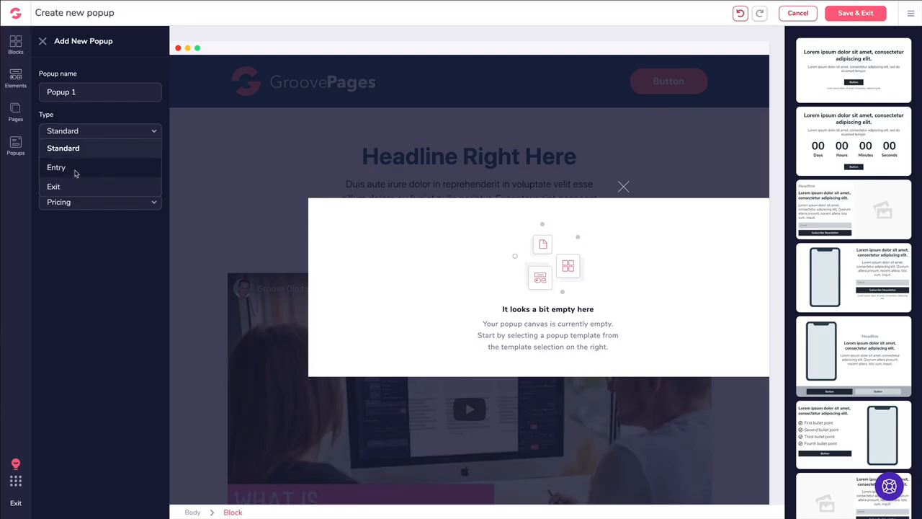
pyautogui.click(75, 171)
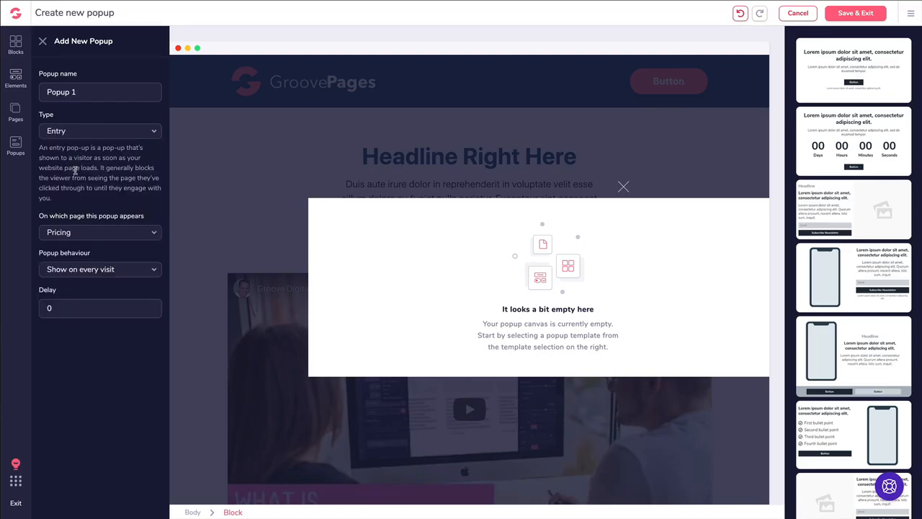
pyautogui.click(91, 270)
pyautogui.click(91, 269)
# Set the popup type to Exit with the behaviour "Show on every visit".
pyautogui.click(70, 136)
pyautogui.click(74, 188)
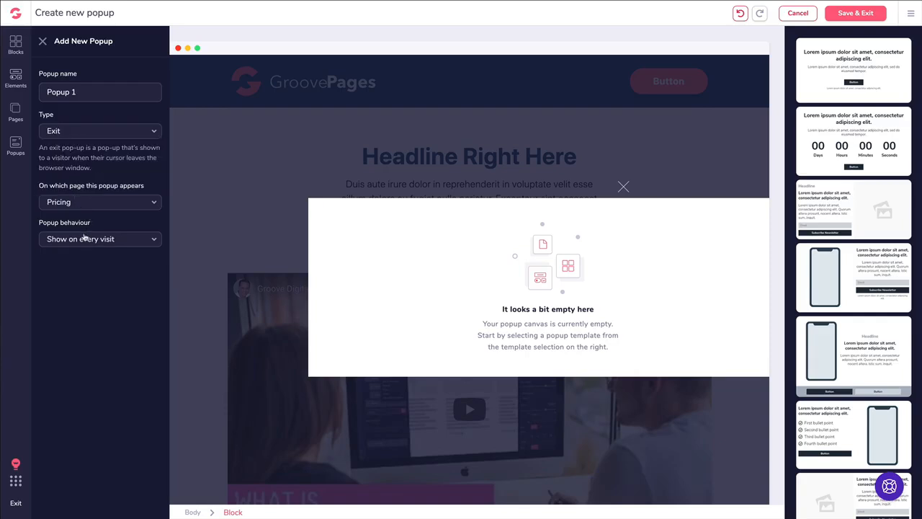
pyautogui.click(83, 238)
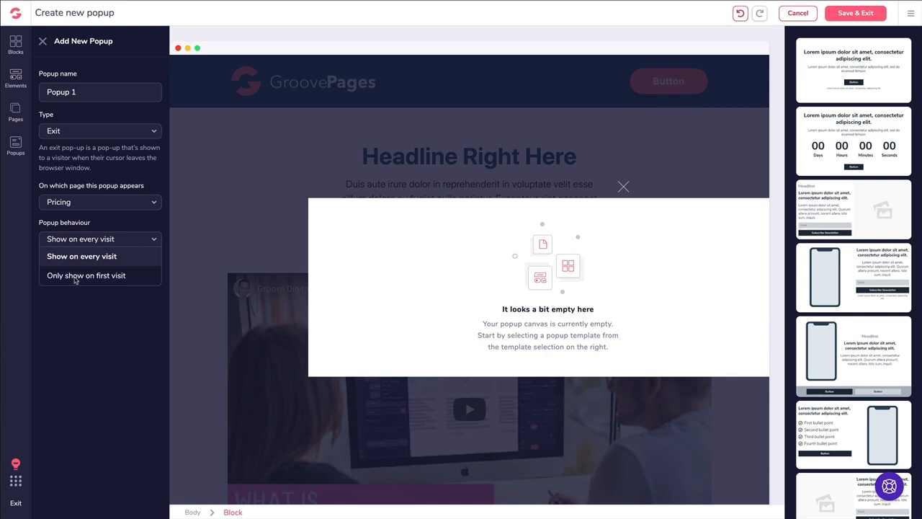
pyautogui.click(82, 257)
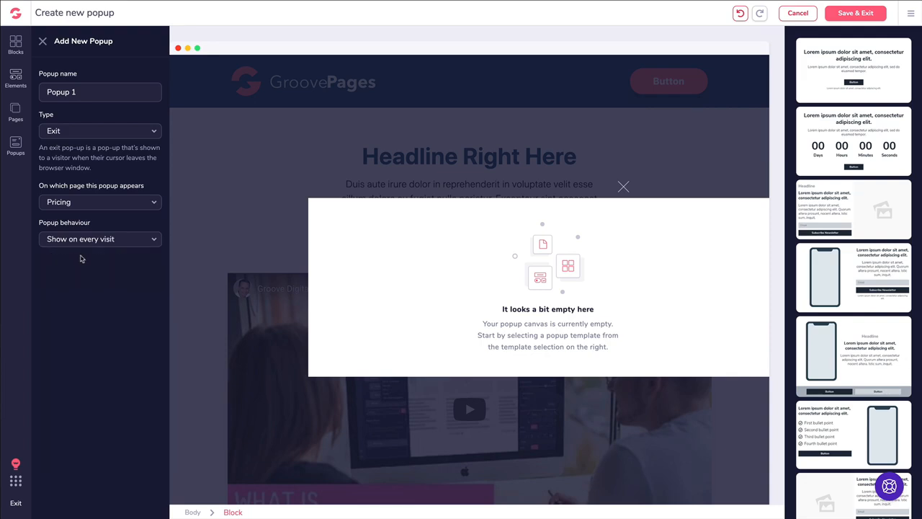
# Name the popup "Exit Pop Demo", apply the countdown timer template and save it.
pyautogui.tripleClick(89, 92)
pyautogui.write('E')
pyautogui.write('Demo')
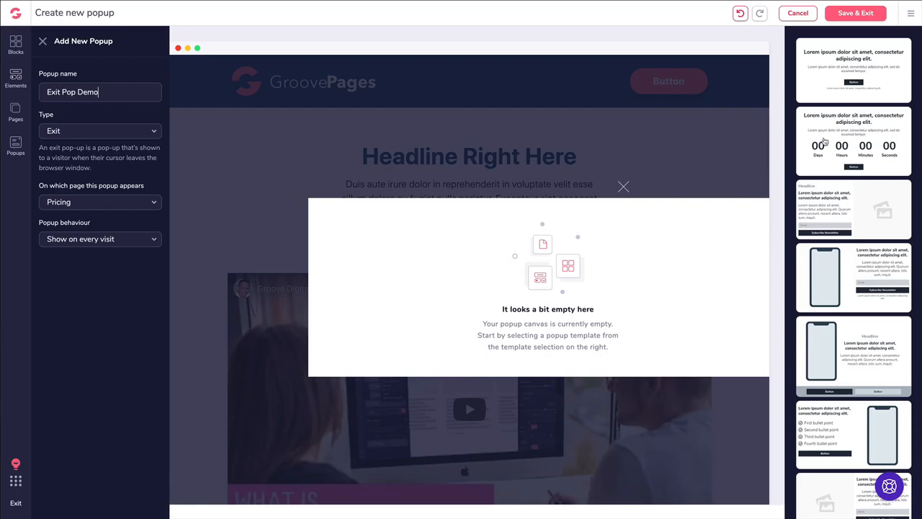
pyautogui.click(825, 142)
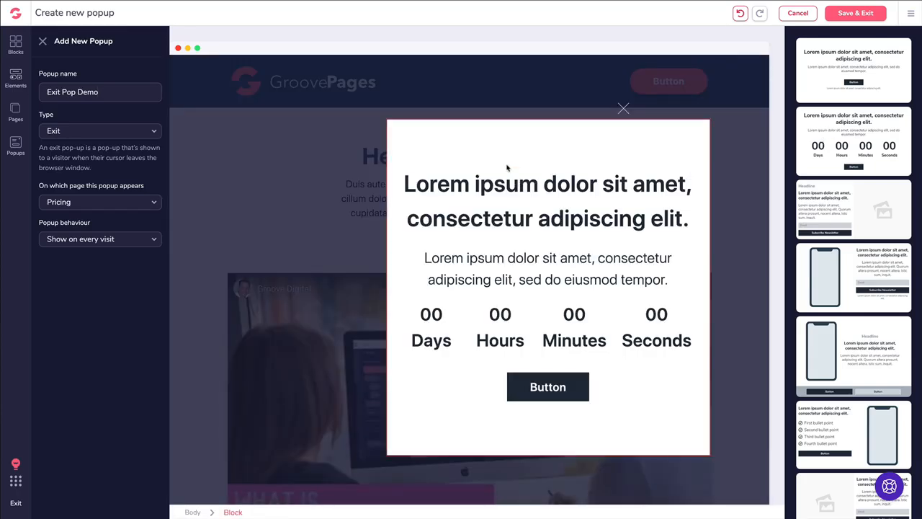
pyautogui.click(856, 14)
# Add and save a Standard popup for the Pricing page named "Button Popup", using the template with a centered headline, button and footnote.
pyautogui.click(17, 145)
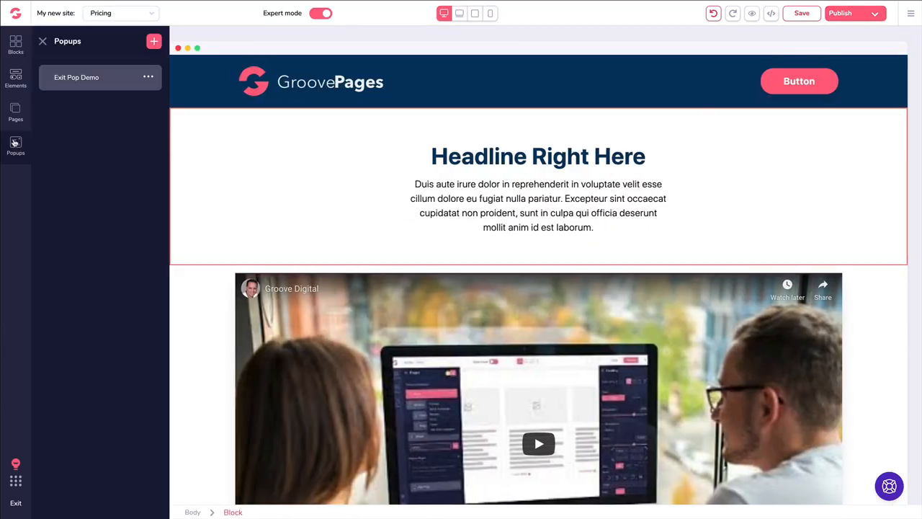
pyautogui.click(154, 41)
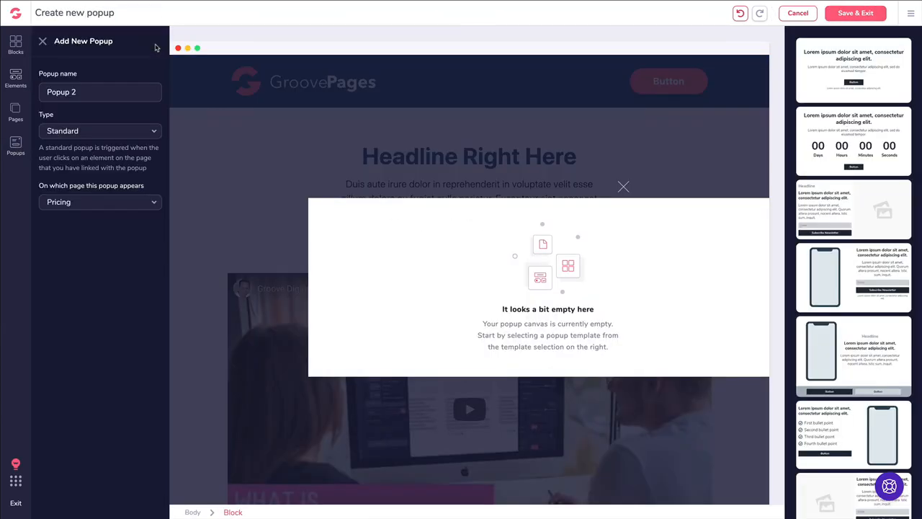
pyautogui.tripleClick(98, 91)
pyautogui.write('Buu')
pyautogui.write('ton Po')
pyautogui.click(61, 93)
pyautogui.press('BackSpace')
pyautogui.write('t')
pyautogui.press('BackSpace')
pyautogui.write('y')
pyautogui.press('BackSpace')
pyautogui.write('t')
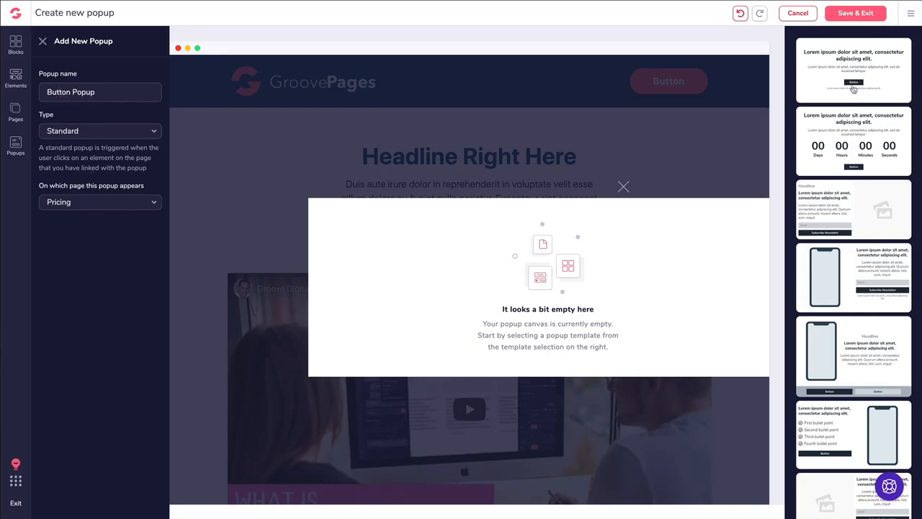
pyautogui.click(854, 85)
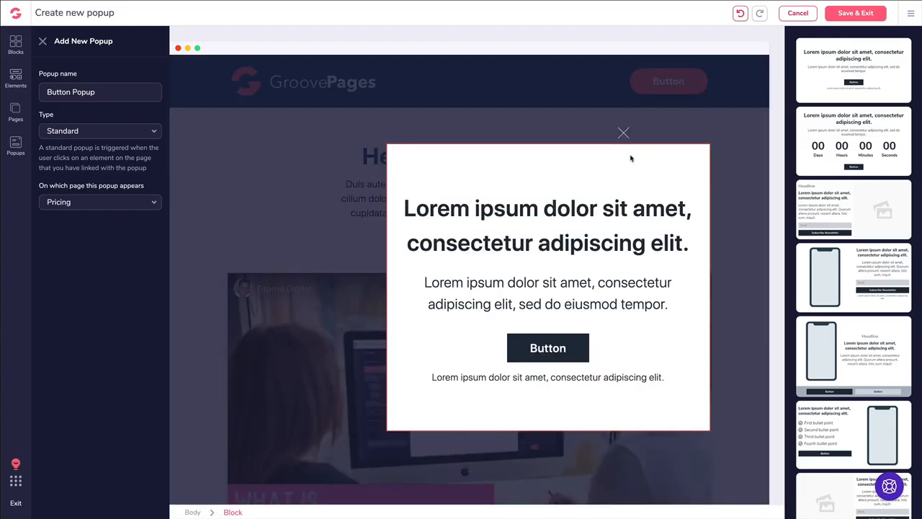
pyautogui.click(856, 14)
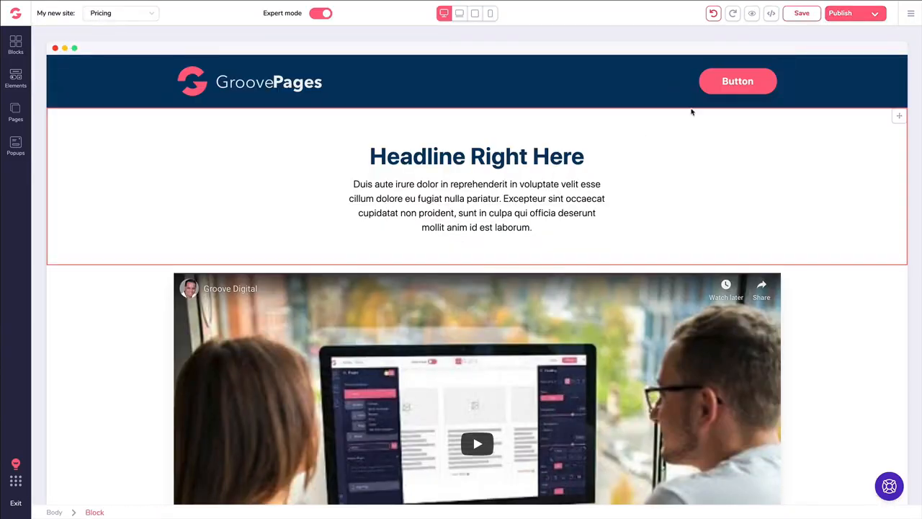
# Enter "Download Now" as the text of the header button on the Pricing page.
pyautogui.click(766, 79)
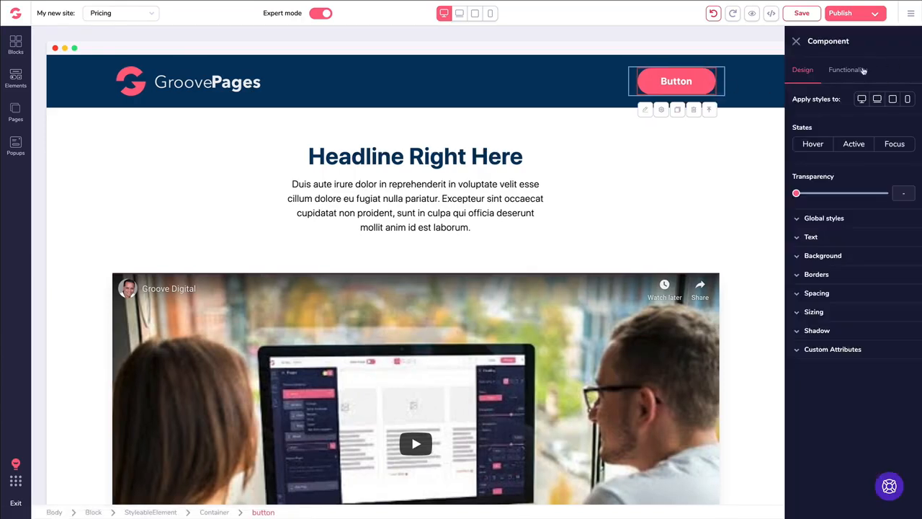
pyautogui.click(855, 70)
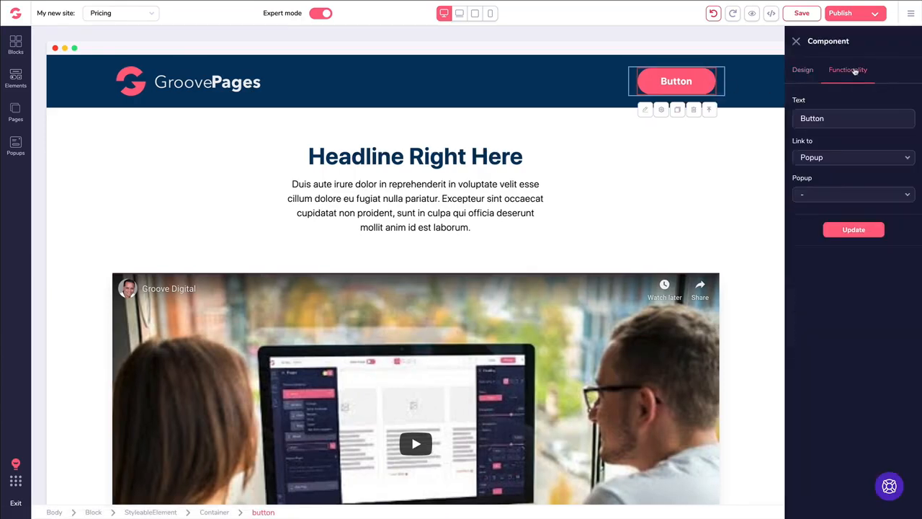
pyautogui.doubleClick(810, 118)
pyautogui.write('Download Now')
# Link the header button to the popup "Button Popup", update the button and save the page.
pyautogui.click(813, 157)
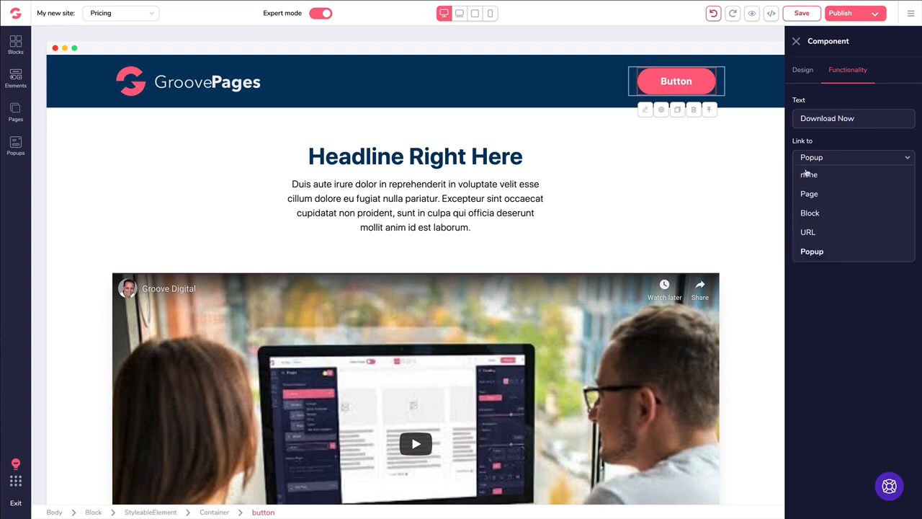
pyautogui.click(810, 249)
pyautogui.click(816, 194)
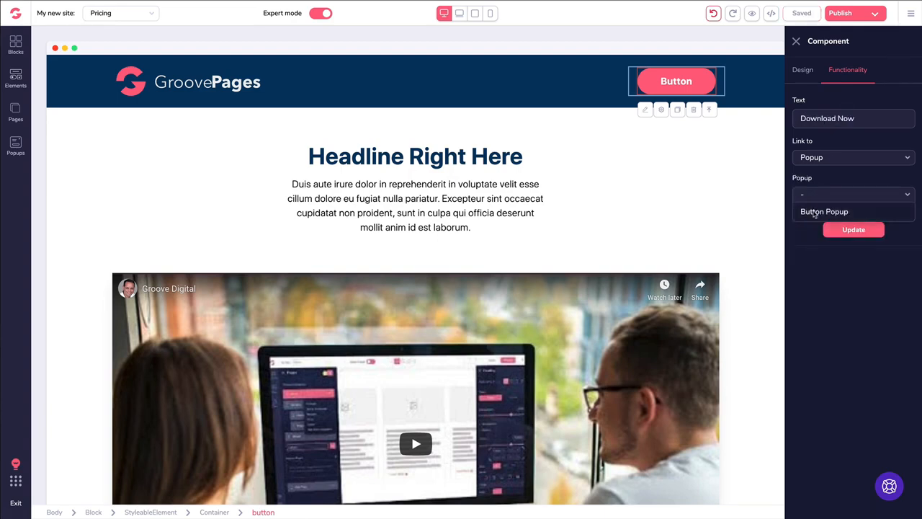
pyautogui.click(815, 211)
pyautogui.click(853, 229)
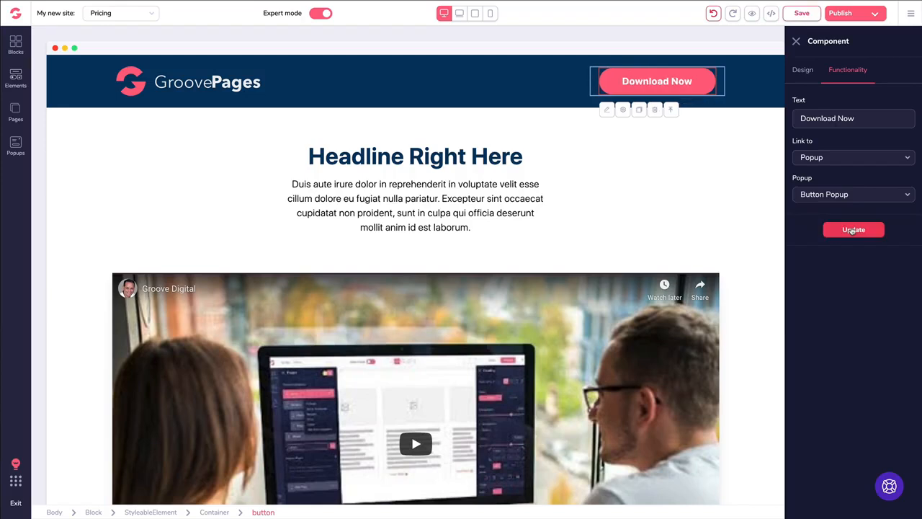
pyautogui.click(796, 13)
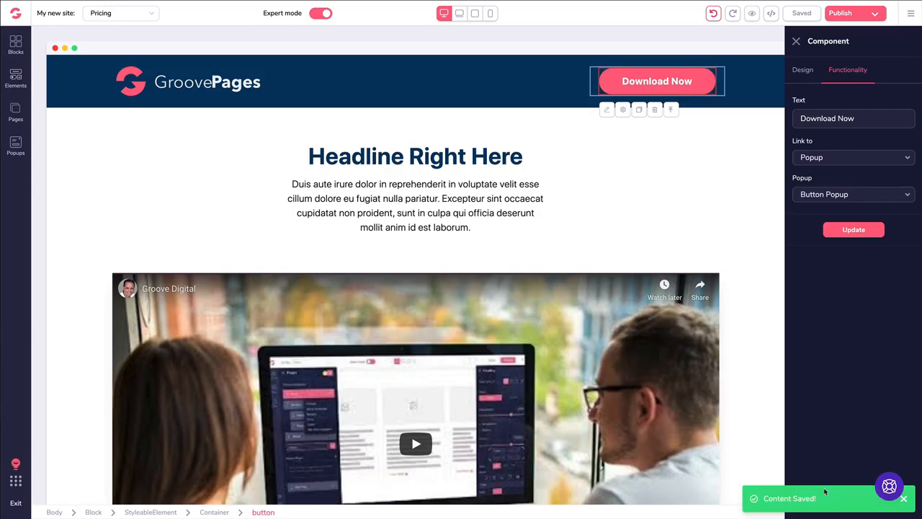
# Preview the Pricing page and test both the exit popup and the Download Now button's popup, dismissing each one.
pyautogui.click(752, 16)
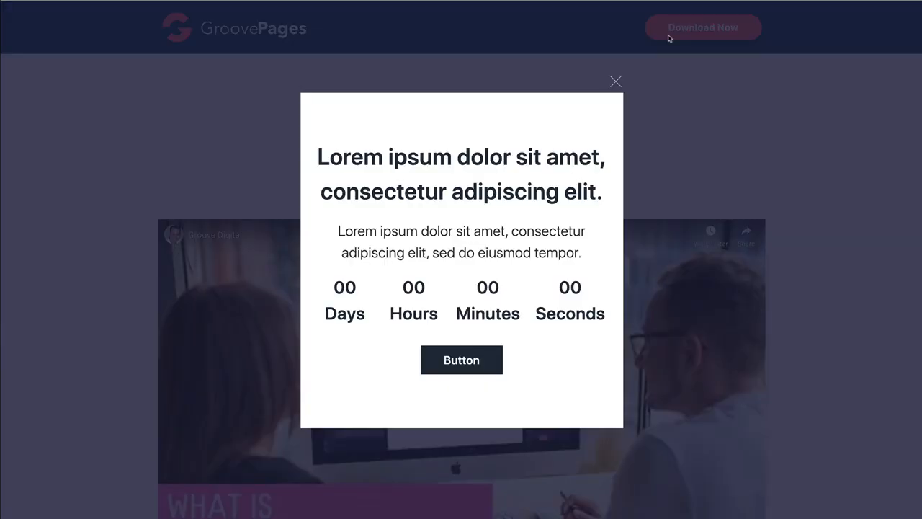
pyautogui.click(616, 82)
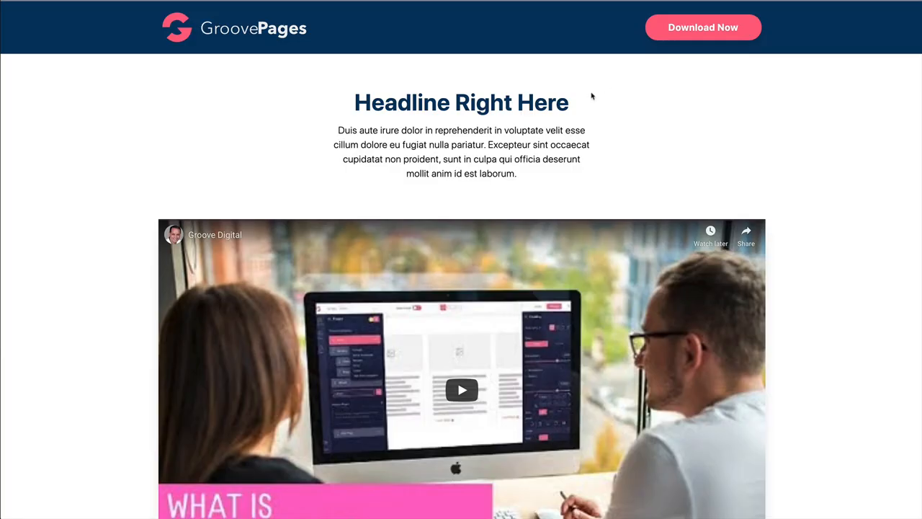
pyautogui.click(678, 32)
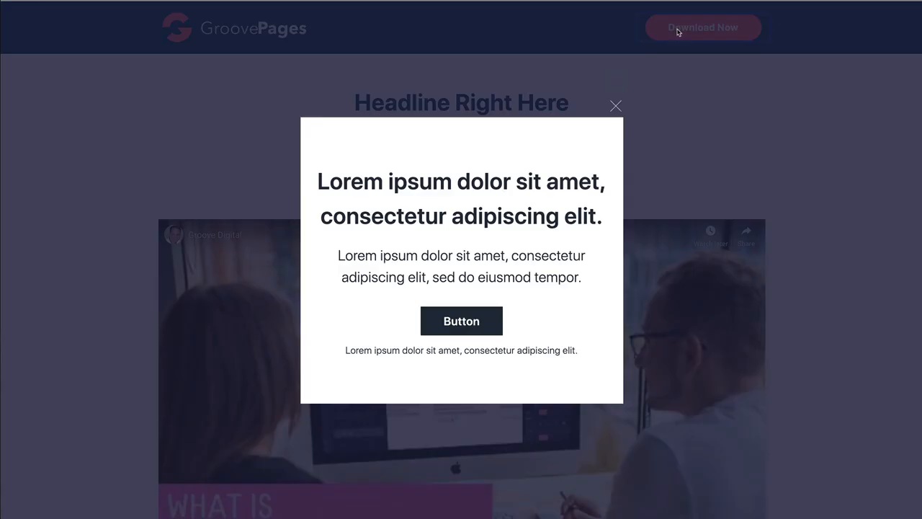
pyautogui.click(616, 108)
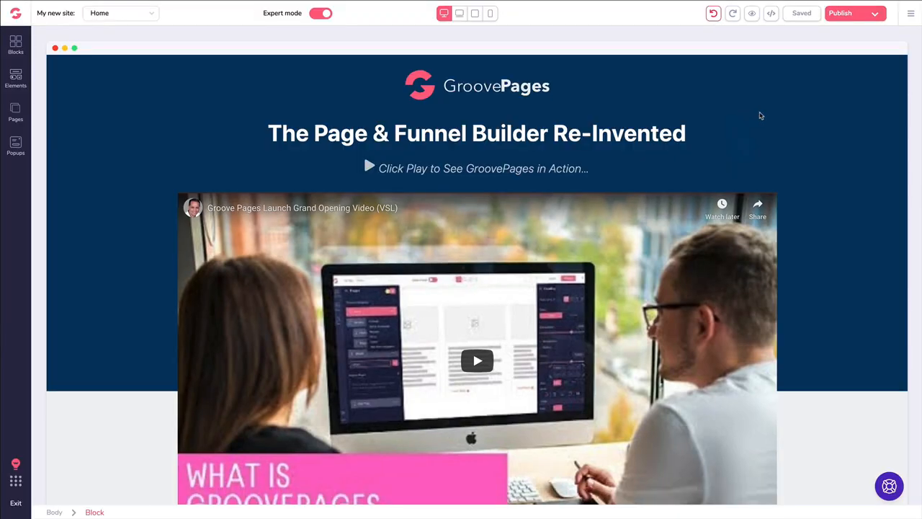
# Give the "Everyone's making the switch!" block on the Home page a light blue background.
pyautogui.scroll(-7, 760, 115)
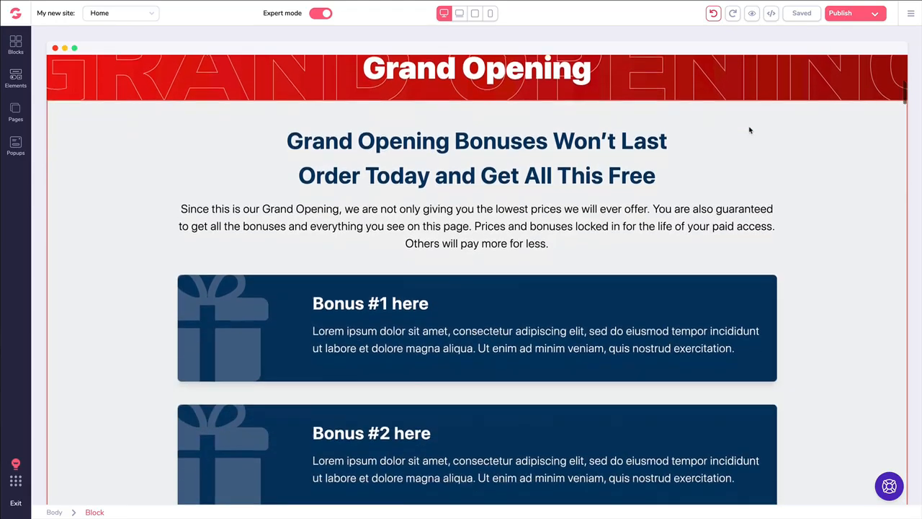
pyautogui.scroll(-9, 749, 130)
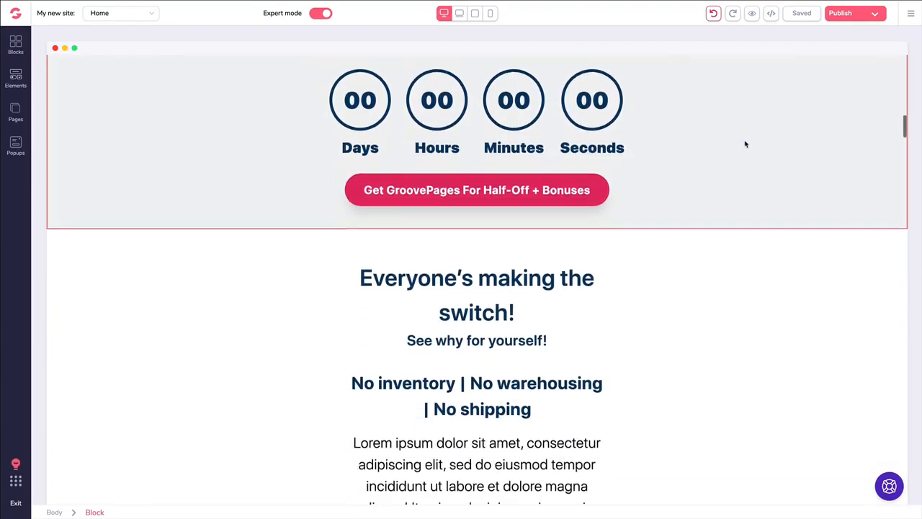
pyautogui.scroll(-2, 745, 144)
pyautogui.scroll(1, 745, 142)
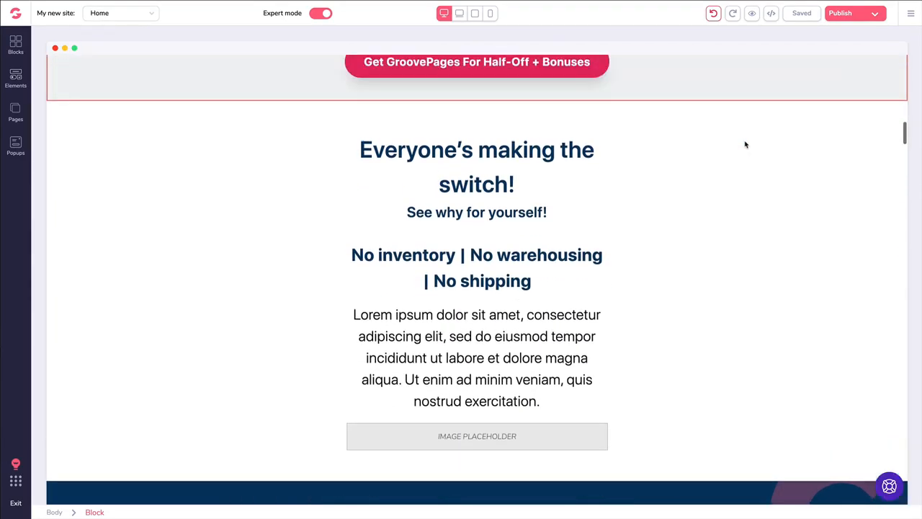
pyautogui.click(150, 173)
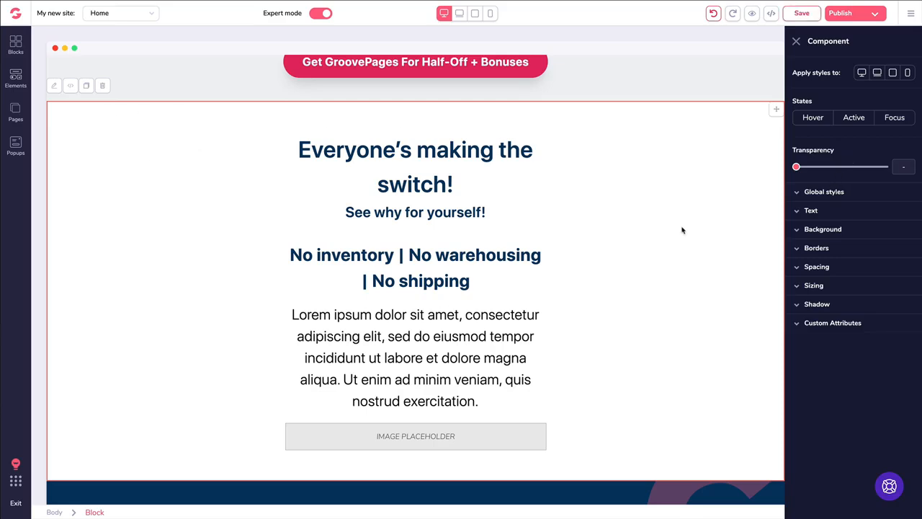
pyautogui.click(801, 232)
pyautogui.moveTo(830, 301)
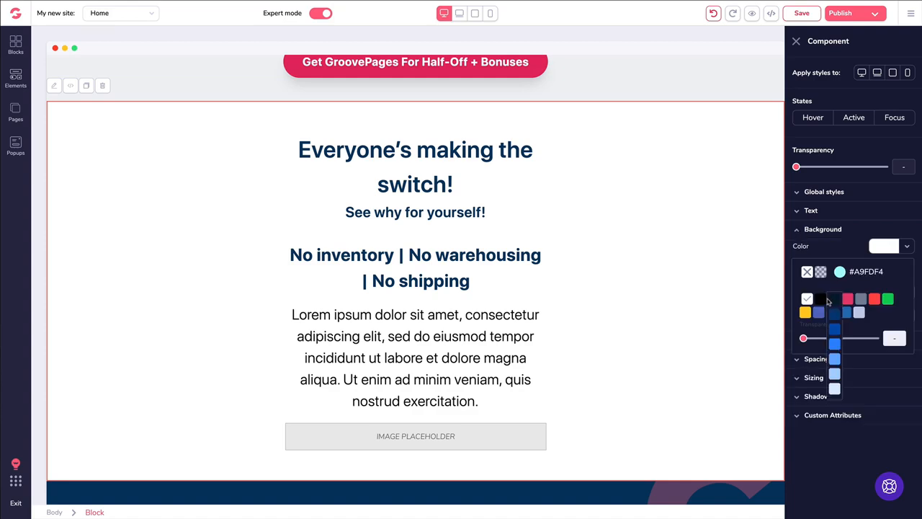
pyautogui.click(835, 375)
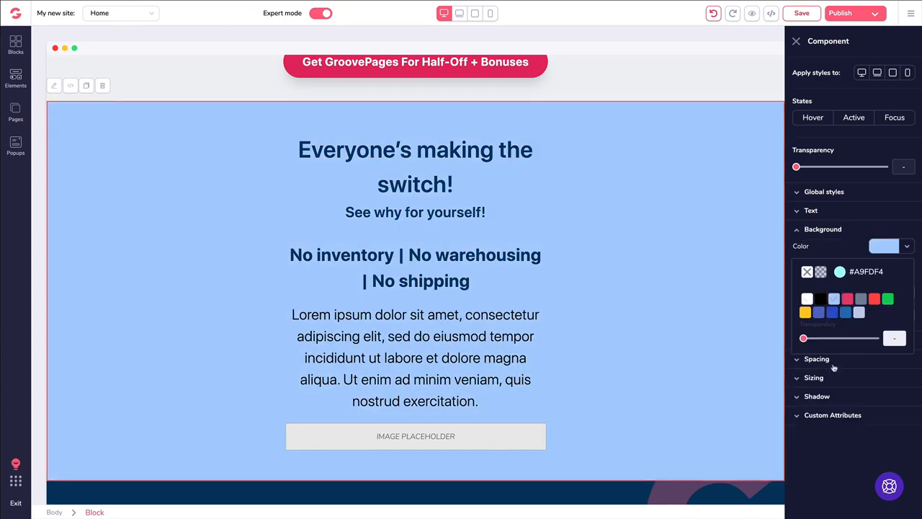
# Try other gray shades for the block's background and settle on the lightest gray.
pyautogui.moveTo(862, 302)
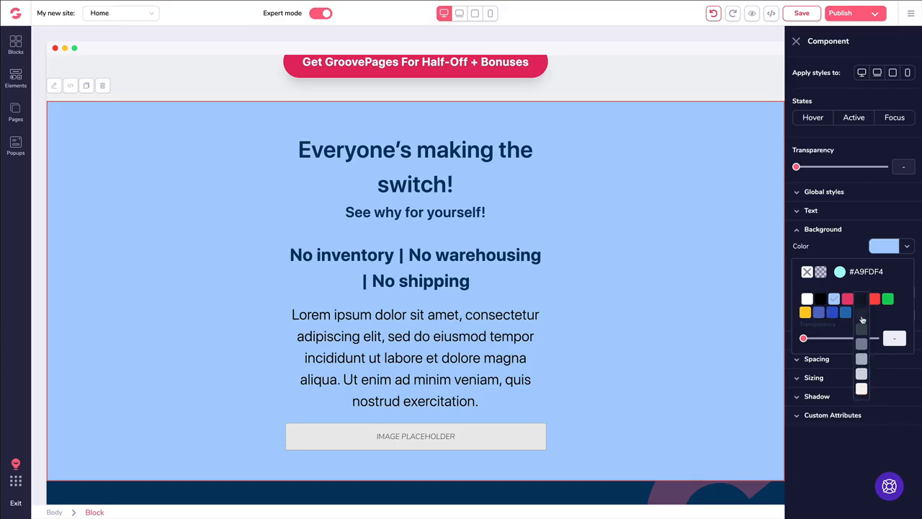
pyautogui.click(864, 361)
pyautogui.click(861, 303)
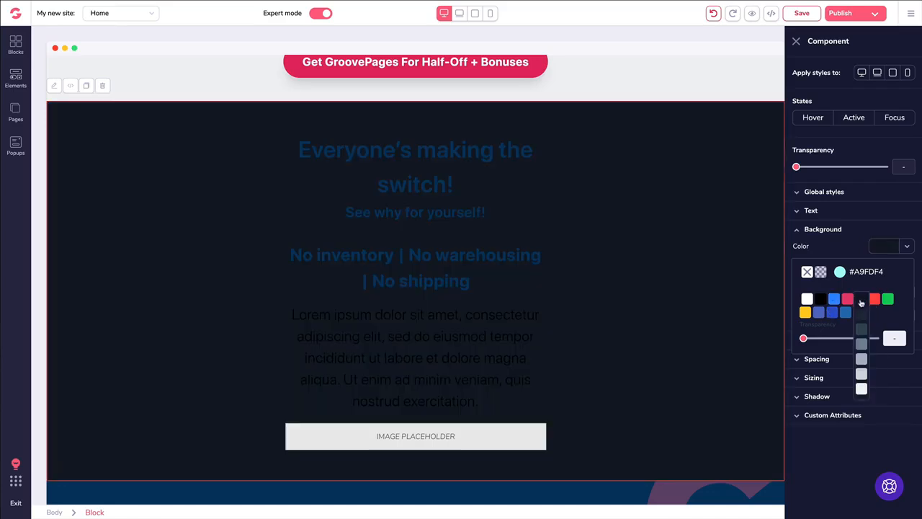
pyautogui.click(862, 389)
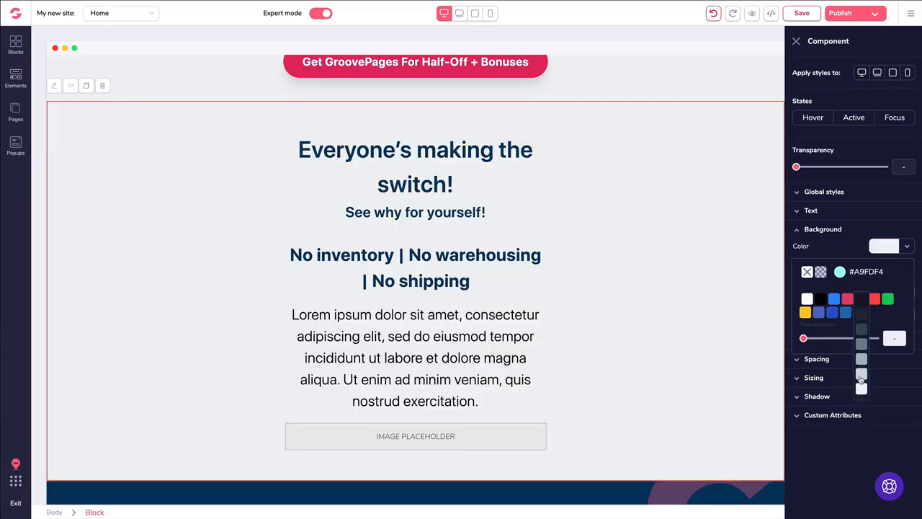
# Try a darker gray and the custom color #A9FDF4 as the block's background, and clear the background color.
pyautogui.click(862, 375)
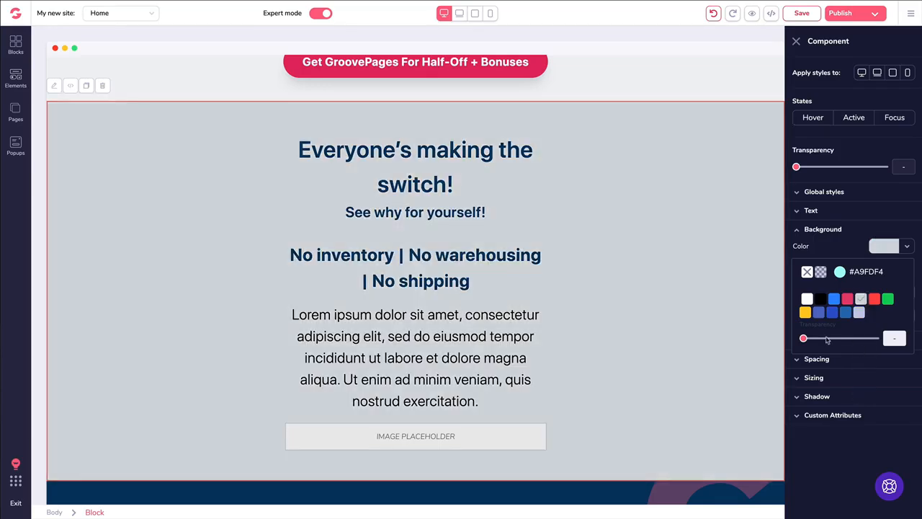
pyautogui.moveTo(804, 340)
pyautogui.mouseDown()
pyautogui.moveTo(848, 337)
pyautogui.moveTo(802, 338)
pyautogui.mouseUp()
pyautogui.click(839, 272)
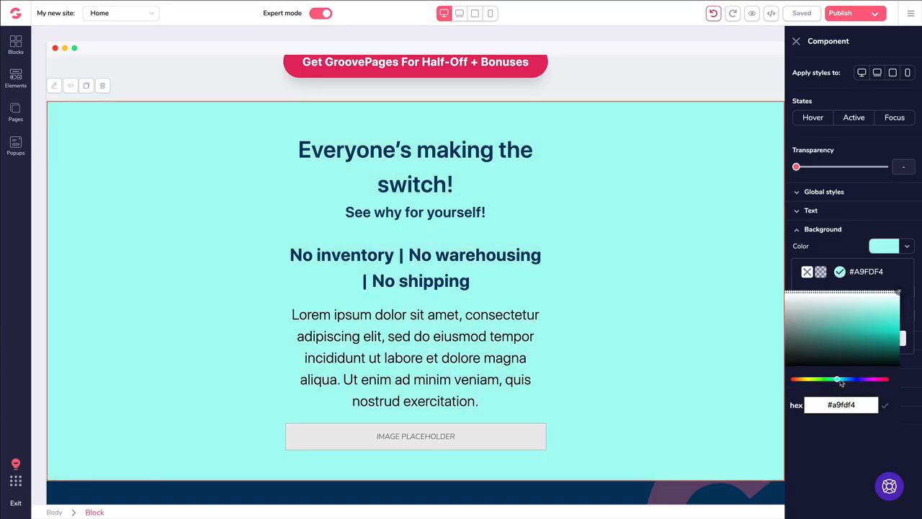
pyautogui.click(808, 272)
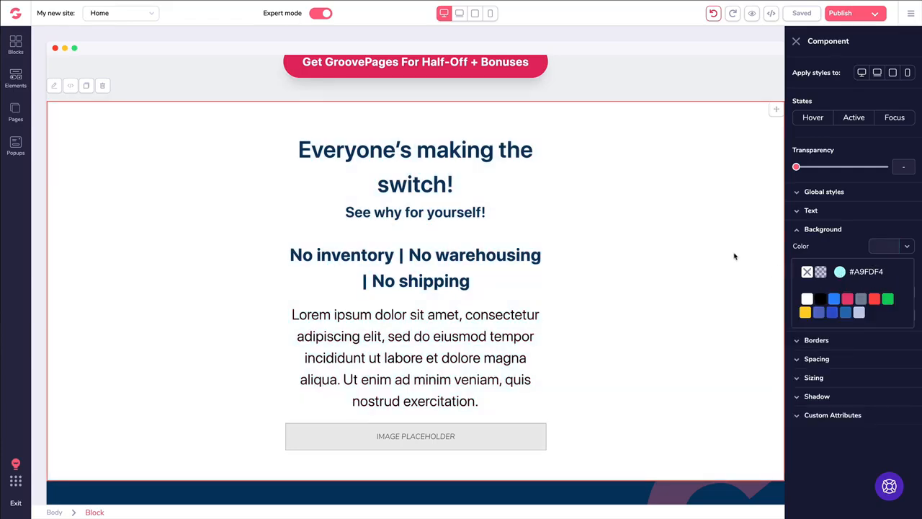
# Open the image library for the block's background and search the free stock photos for "background".
pyautogui.click(859, 233)
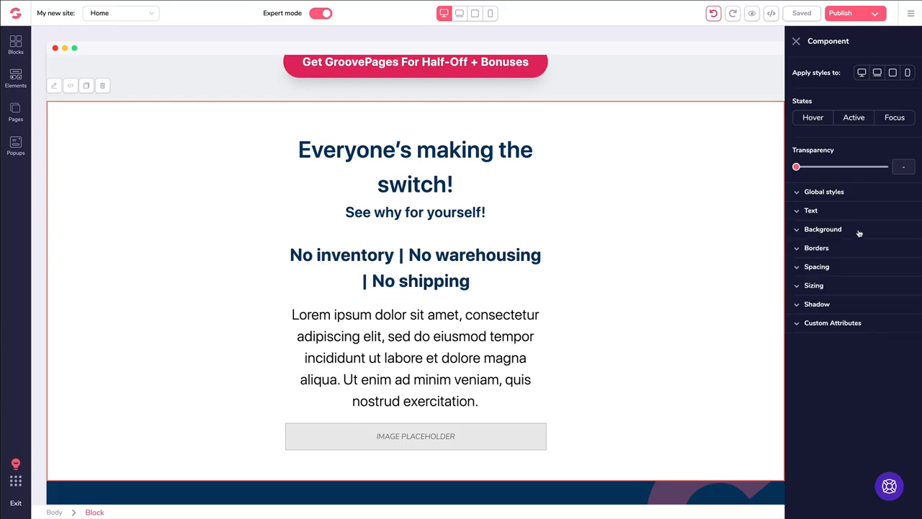
pyautogui.click(856, 231)
pyautogui.click(873, 232)
pyautogui.click(873, 232)
pyautogui.click(817, 250)
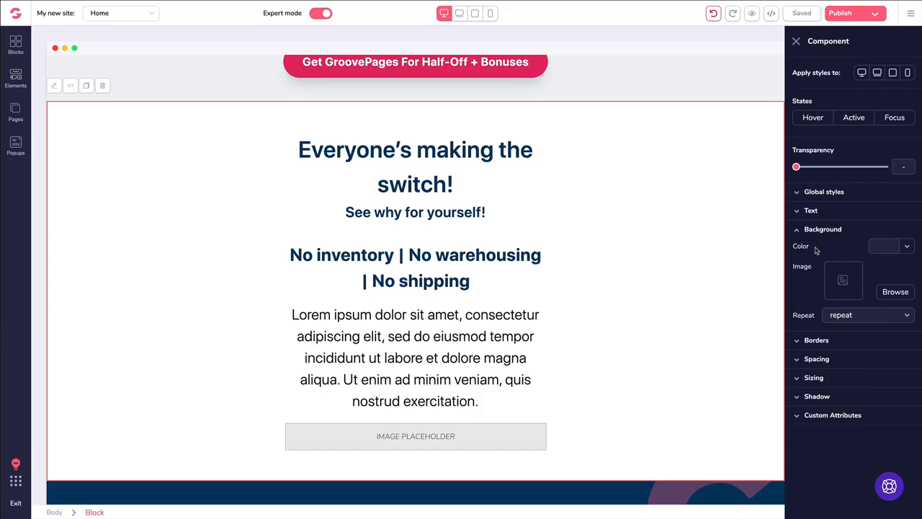
pyautogui.click(893, 292)
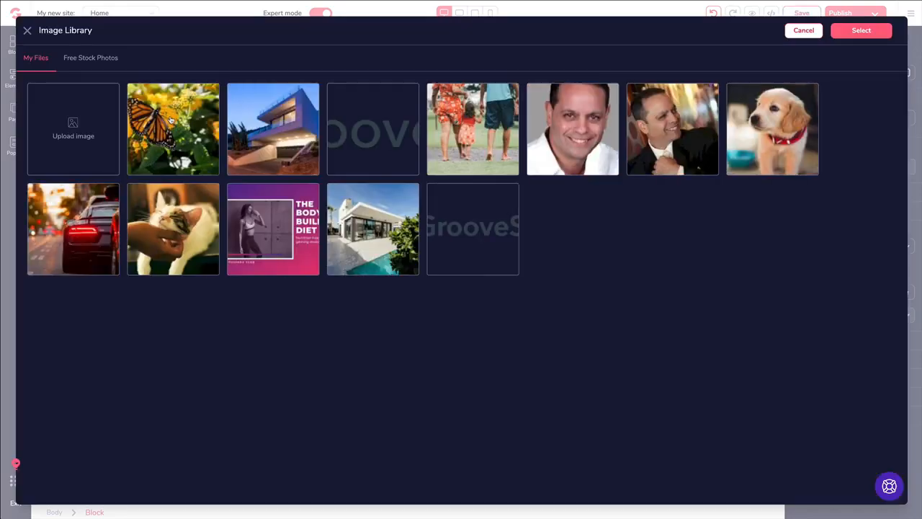
pyautogui.click(88, 60)
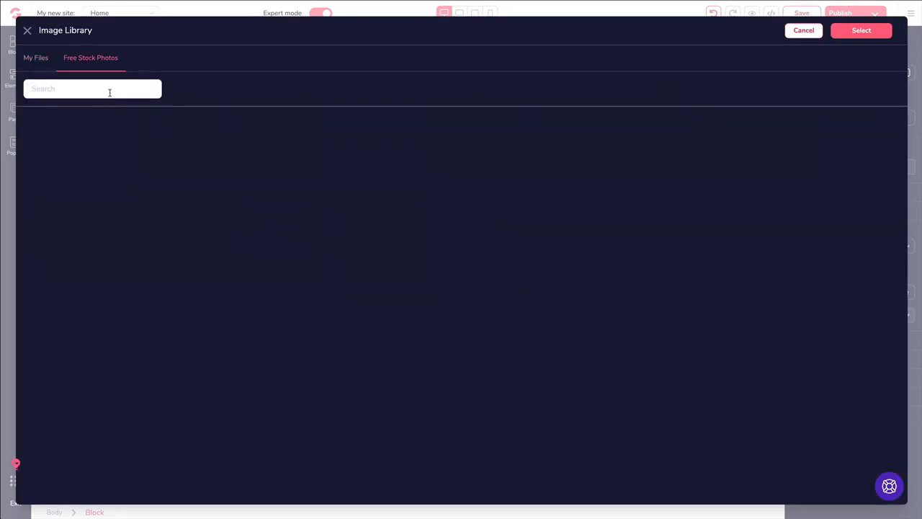
pyautogui.click(109, 92)
pyautogui.write('background')
pyautogui.press('Return')
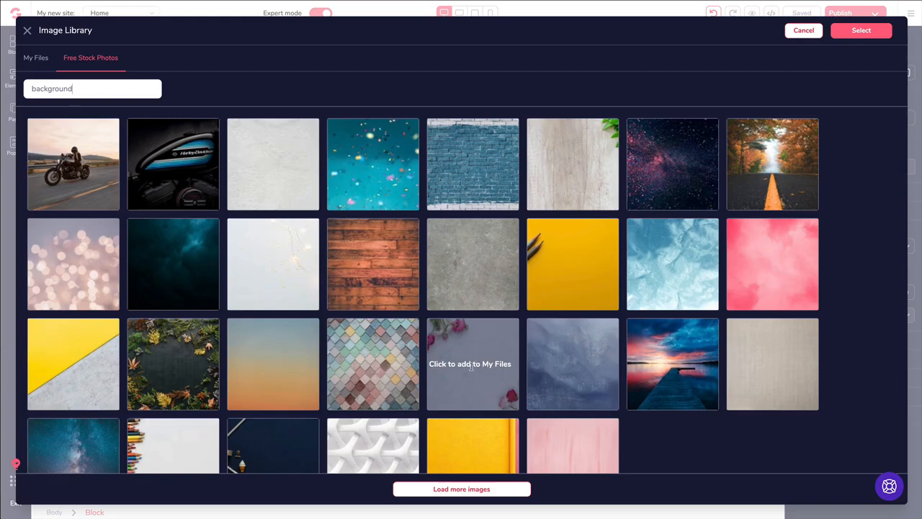
# Add the light wood photo with green leaves to the files and apply it as the block's background image.
pyautogui.click(560, 165)
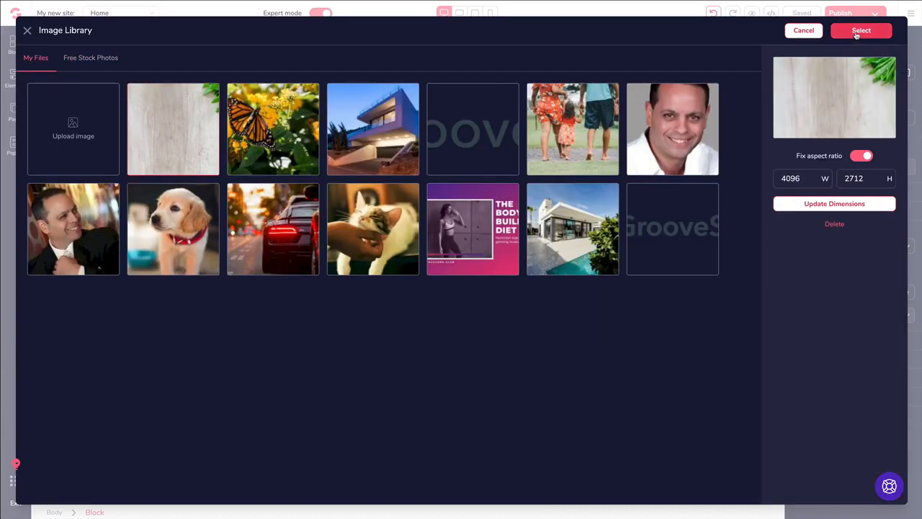
pyautogui.click(861, 31)
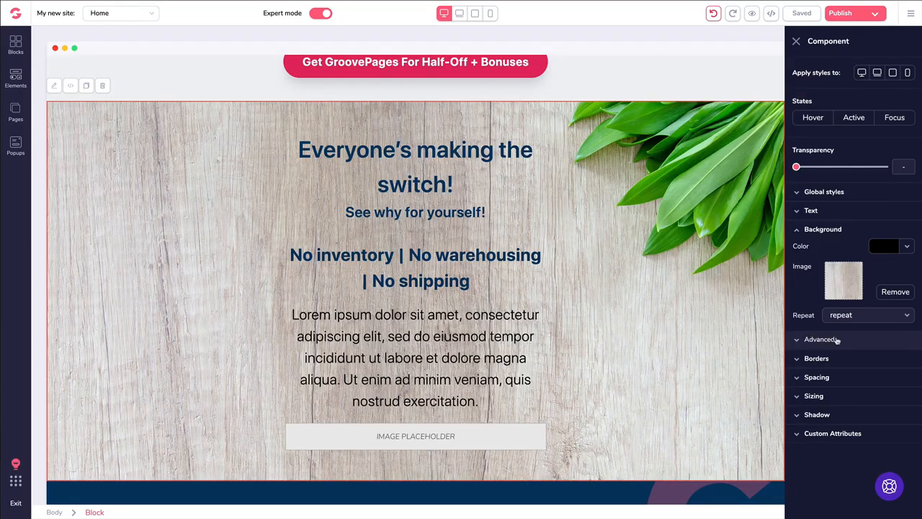
pyautogui.scroll(-1, 612, 183)
pyautogui.scroll(1, 611, 183)
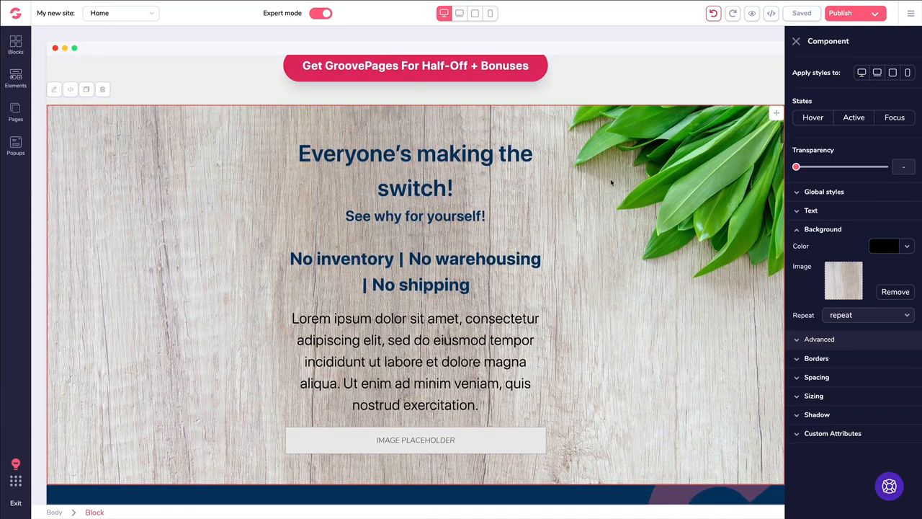
pyautogui.scroll(-1, 611, 183)
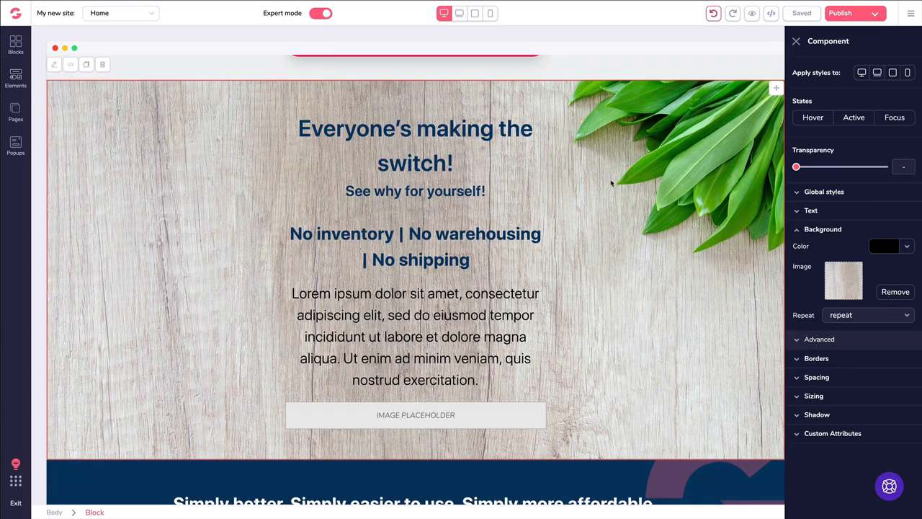
pyautogui.scroll(-1, 596, 222)
# Examine the wireframe Countdown blocks and the premium block categories available for the page.
pyautogui.scroll(5, 595, 222)
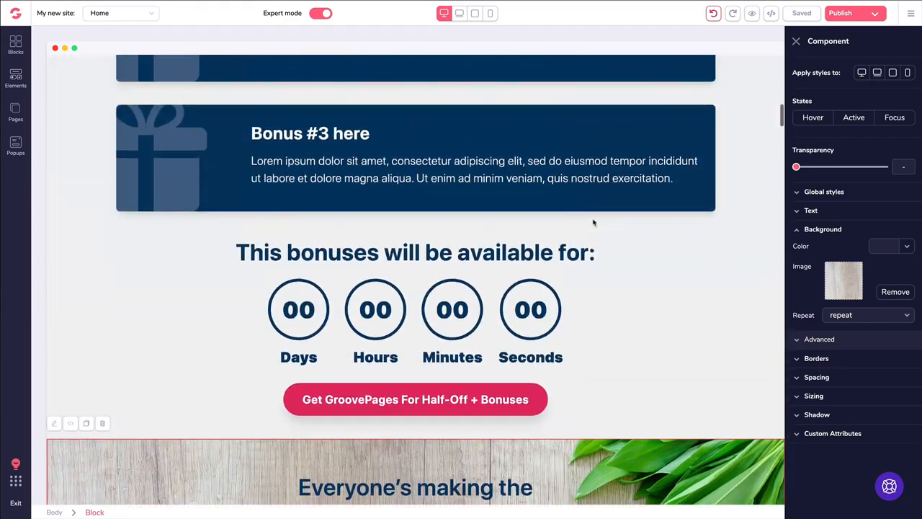
pyautogui.scroll(-1, 595, 220)
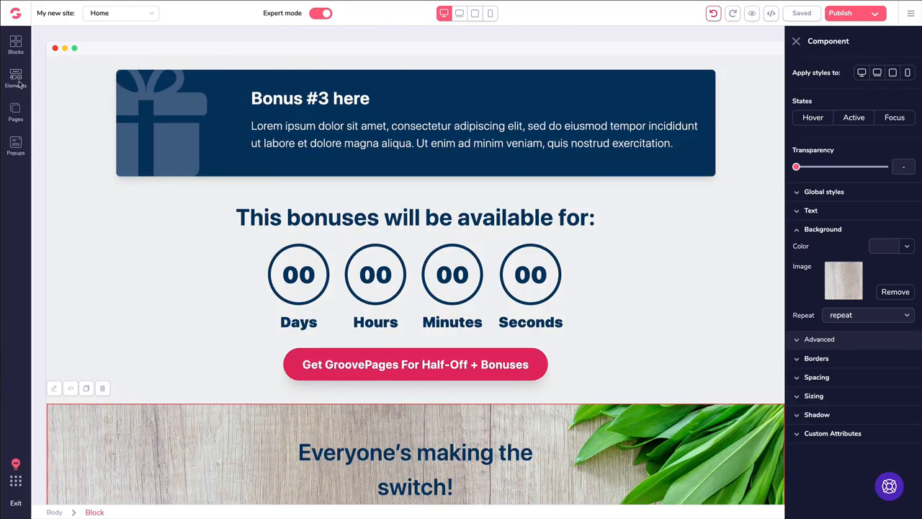
pyautogui.click(16, 44)
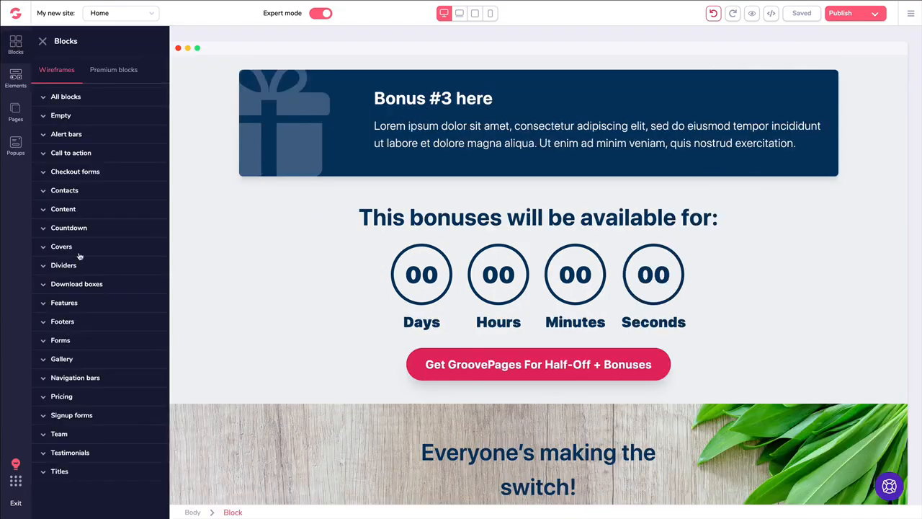
pyautogui.click(68, 228)
pyautogui.scroll(-2, 91, 254)
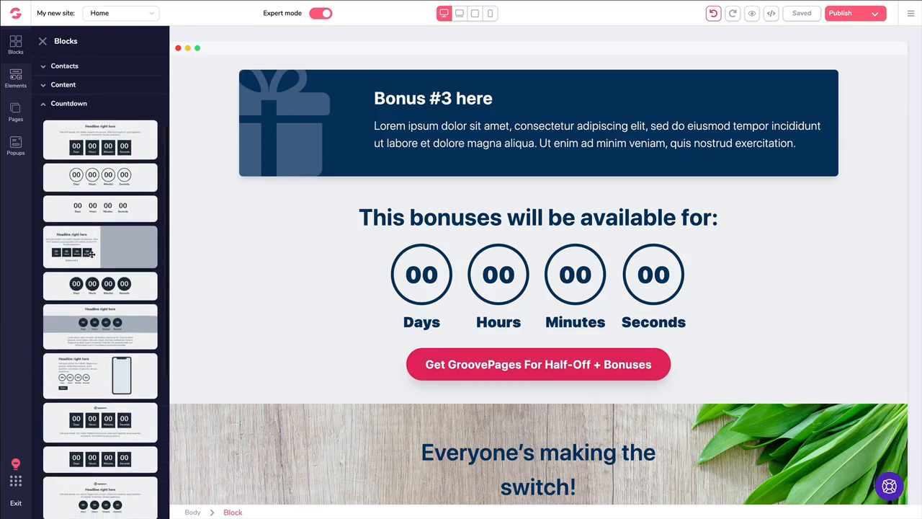
pyautogui.scroll(-4, 92, 253)
pyautogui.scroll(6, 91, 254)
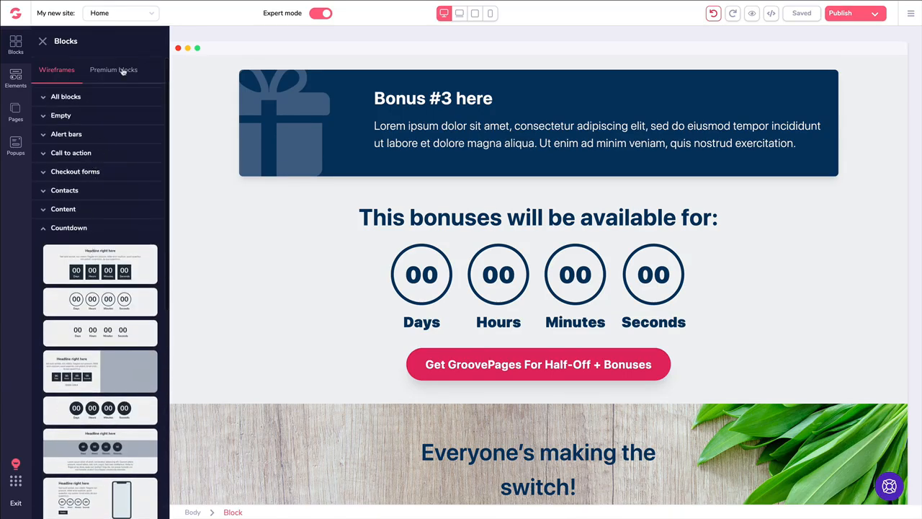
pyautogui.click(117, 68)
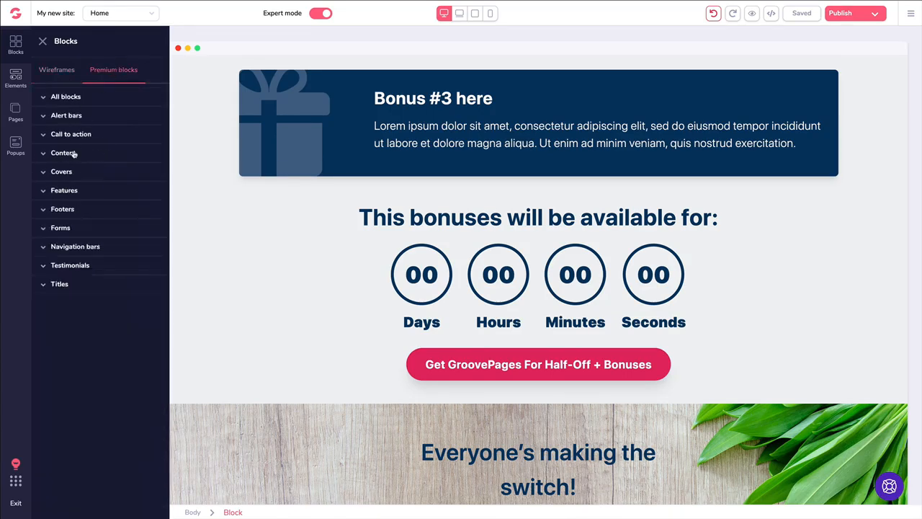
# Try adding a Countdown element above the "This bonuses will be available for:" heading, and undo the addition.
pyautogui.click(16, 76)
pyautogui.scroll(-3, 101, 288)
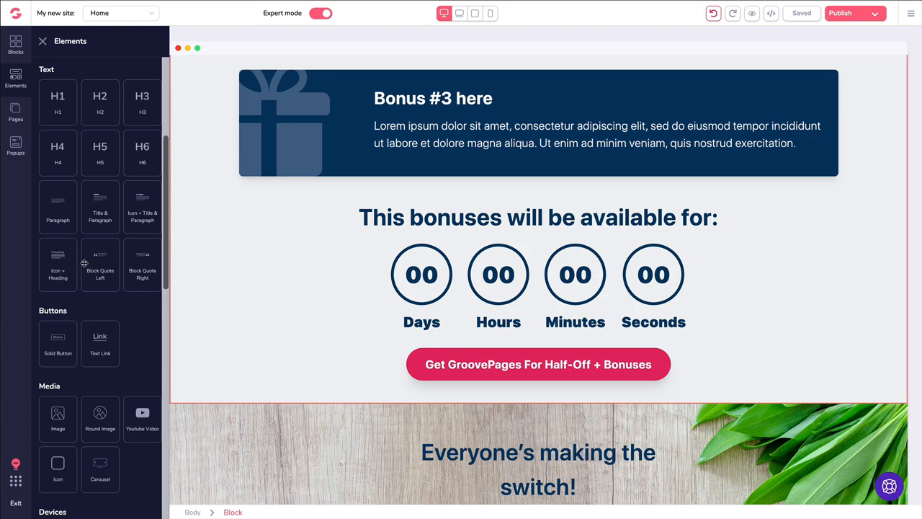
pyautogui.scroll(-1, 85, 263)
pyautogui.scroll(-5, 85, 263)
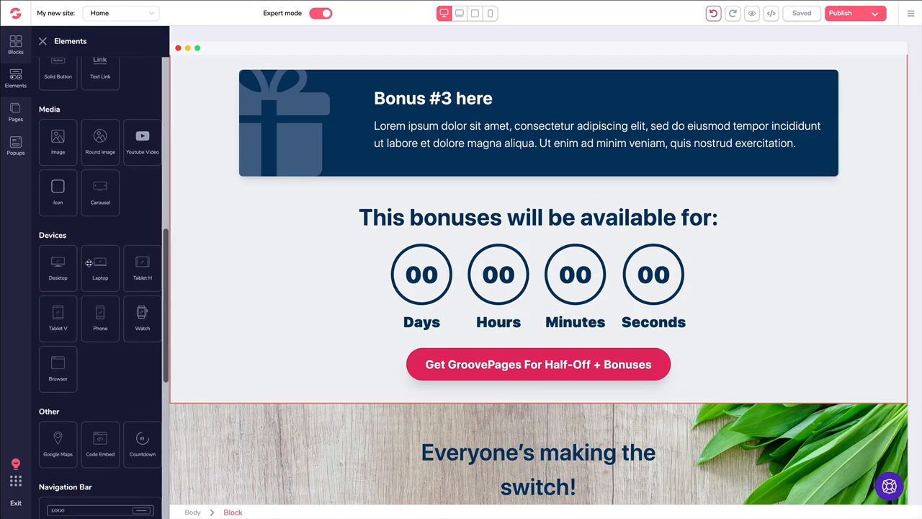
pyautogui.scroll(-1, 88, 263)
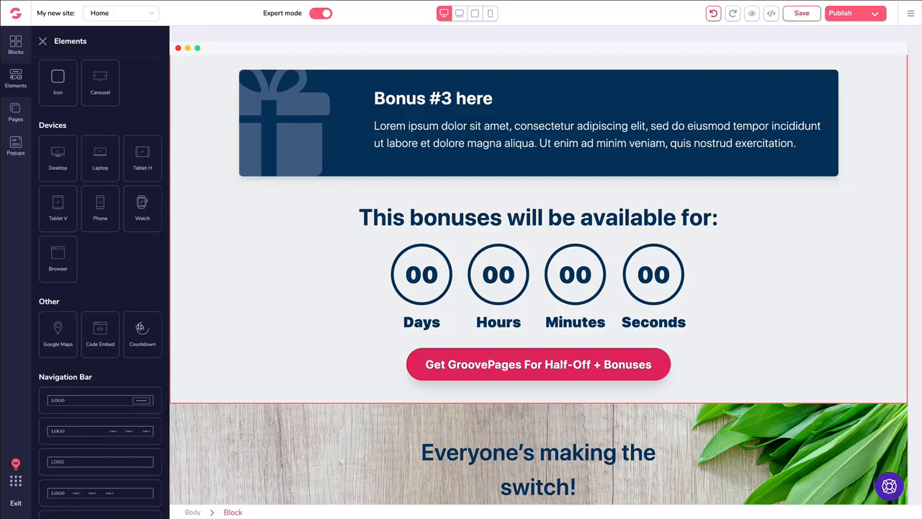
pyautogui.moveTo(144, 329); pyautogui.dragTo(397, 254)
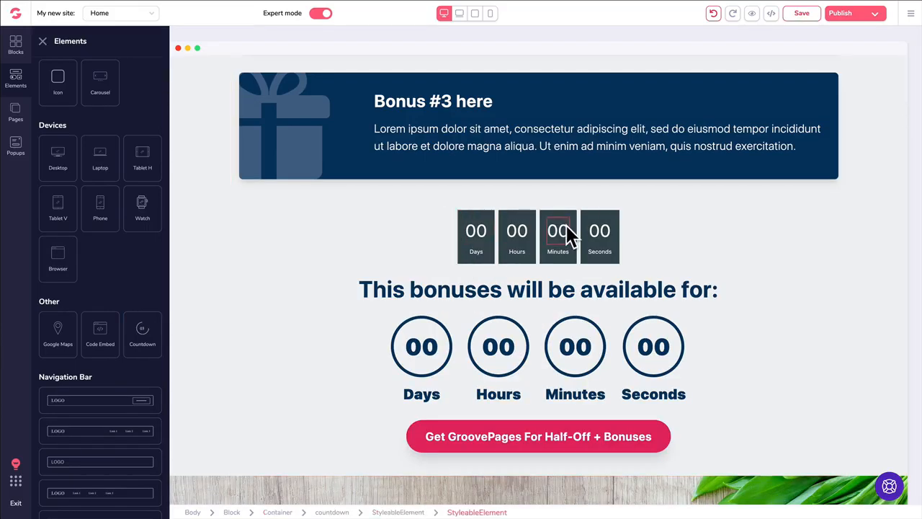
pyautogui.click(441, 219)
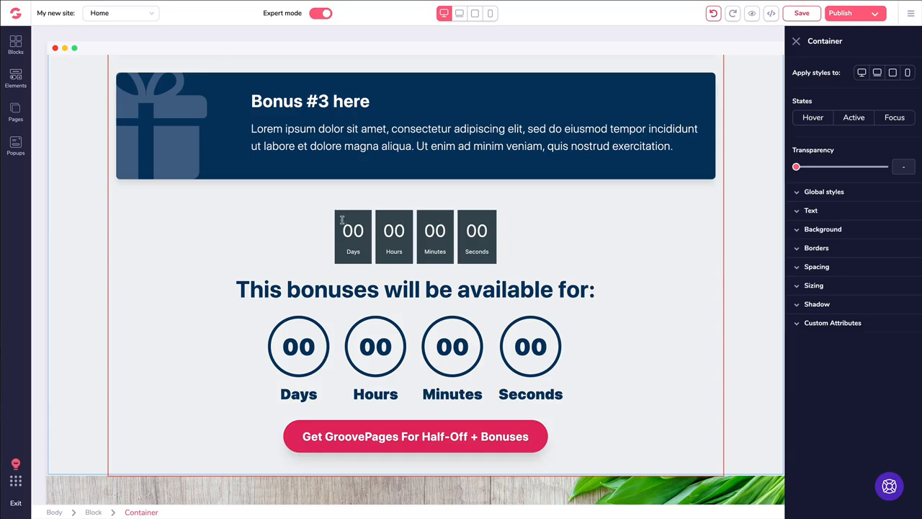
pyautogui.hotkey('ctrl', 'z')
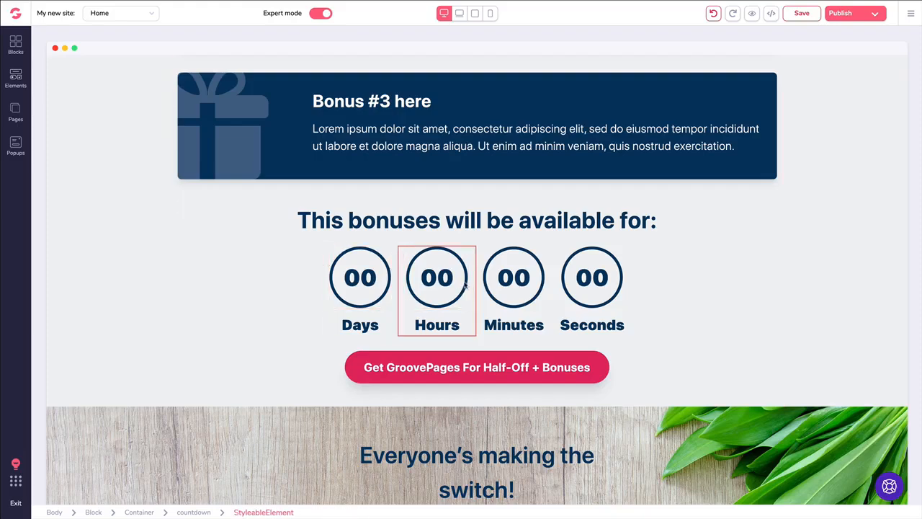
# Select the entire countdown component with the round timers and open its functionality settings.
pyautogui.click(431, 282)
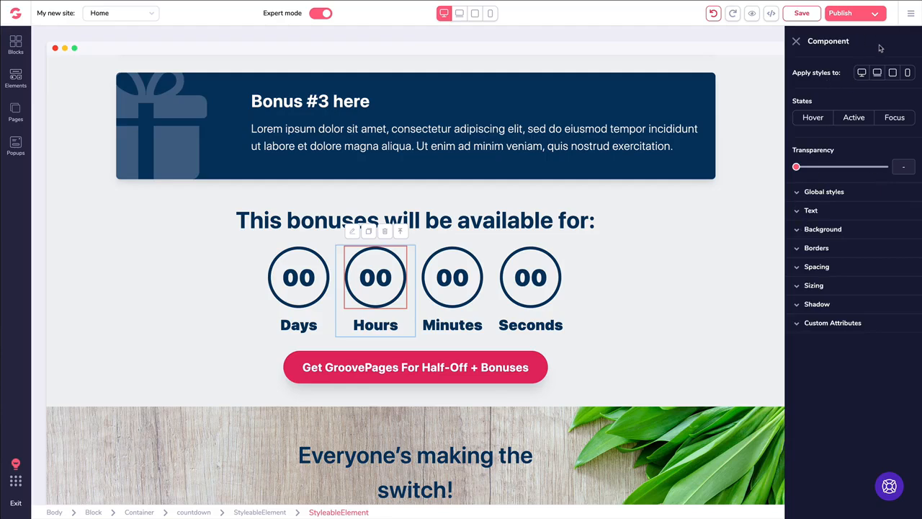
pyautogui.click(402, 231)
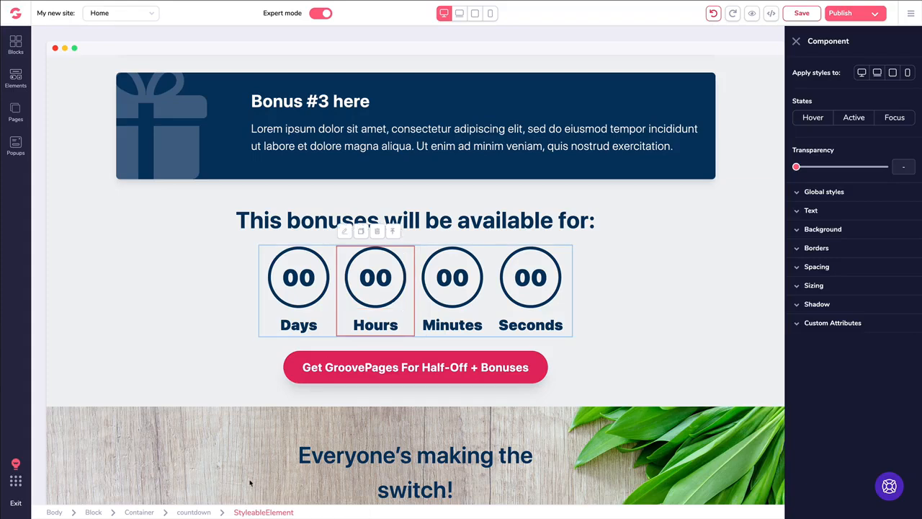
pyautogui.click(394, 232)
pyautogui.click(404, 210)
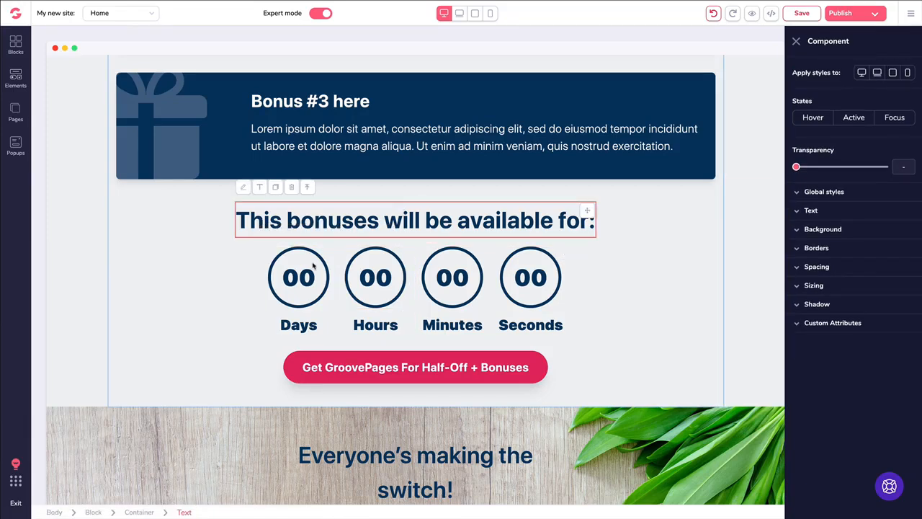
pyautogui.click(267, 254)
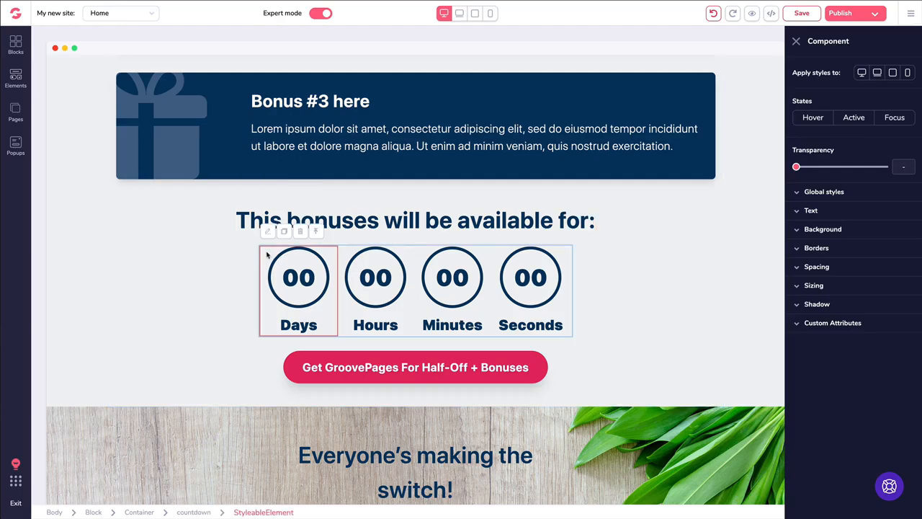
pyautogui.click(346, 255)
pyautogui.click(548, 261)
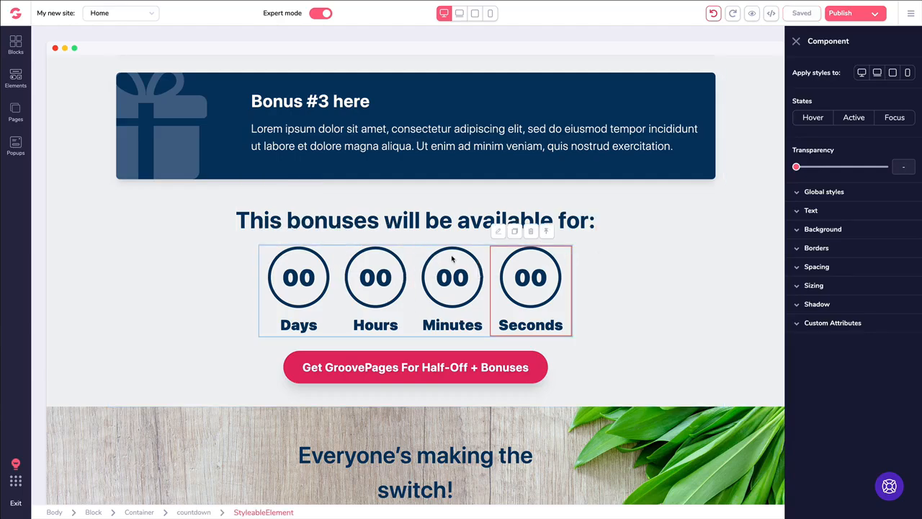
pyautogui.click(411, 267)
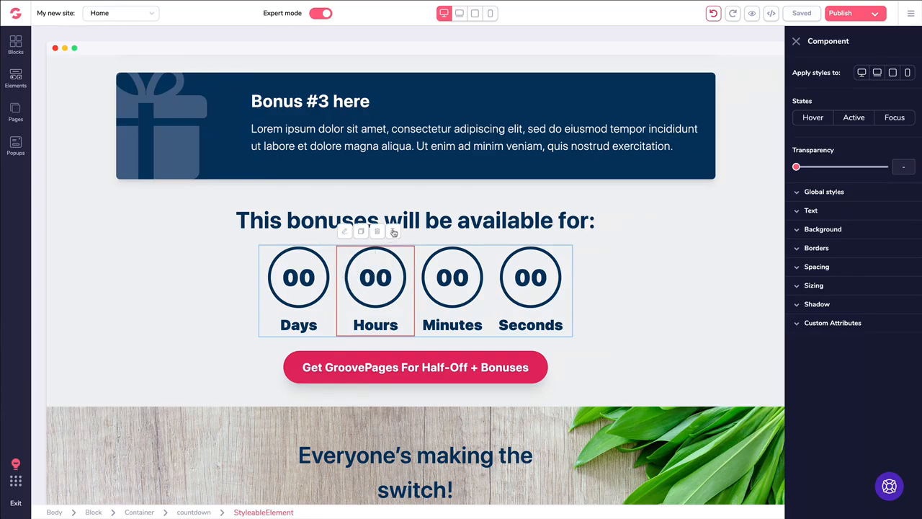
pyautogui.click(392, 231)
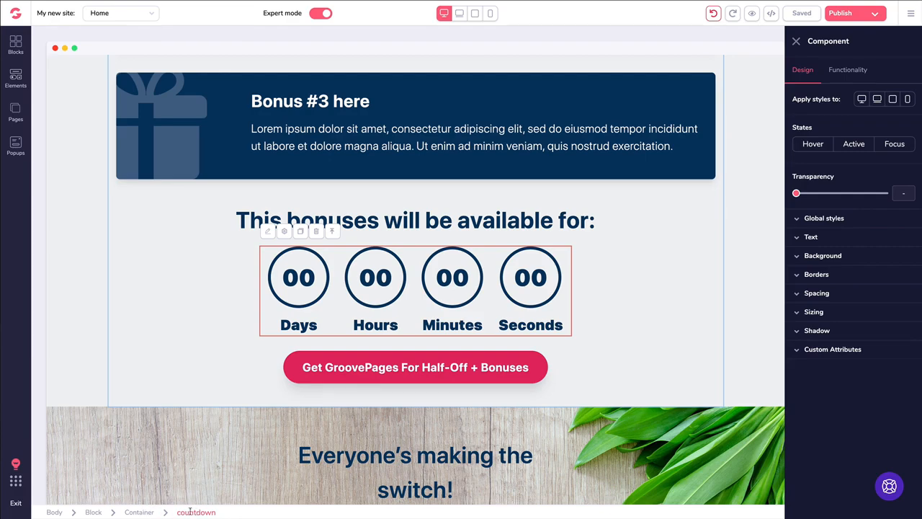
pyautogui.click(846, 73)
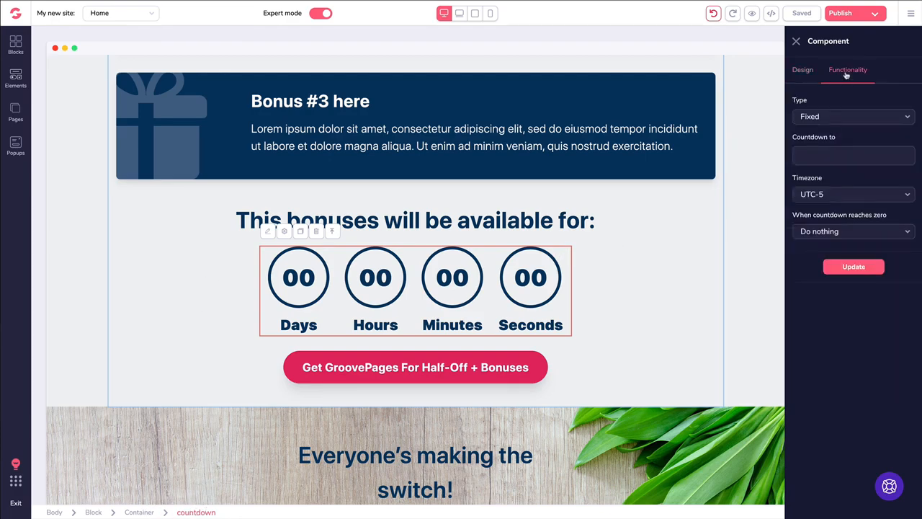
# Try the From Landing countdown type and switch the timer back to Fixed.
pyautogui.click(827, 117)
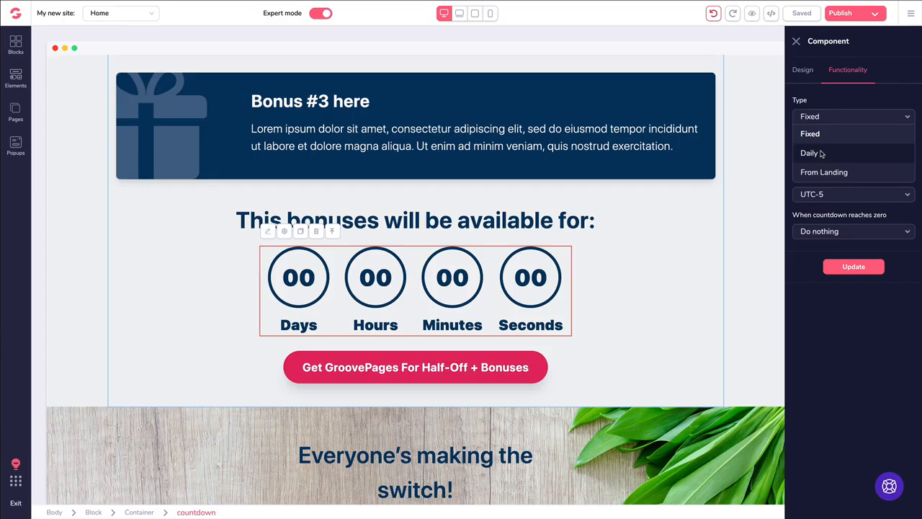
pyautogui.click(822, 174)
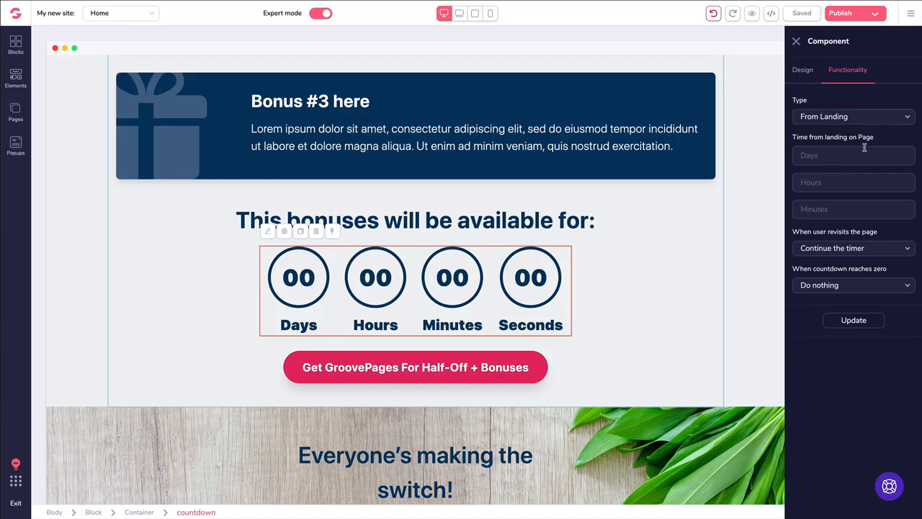
pyautogui.click(812, 119)
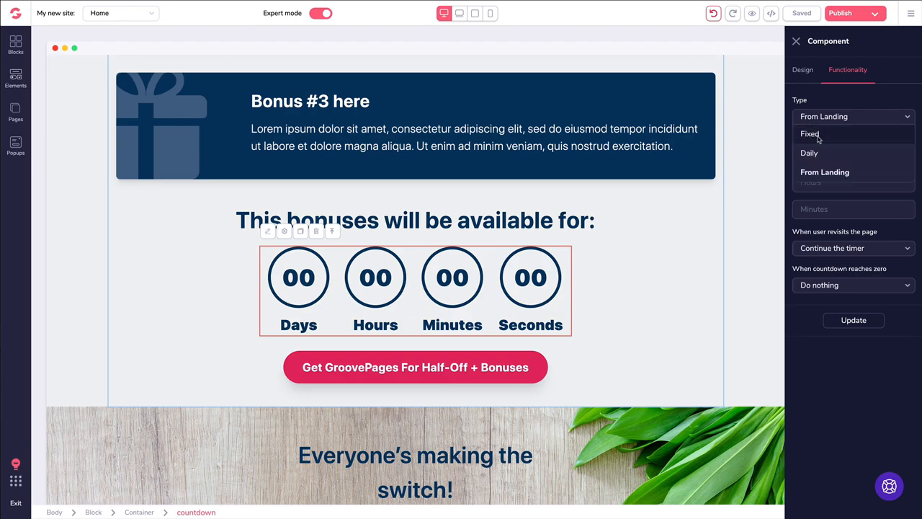
pyautogui.click(818, 137)
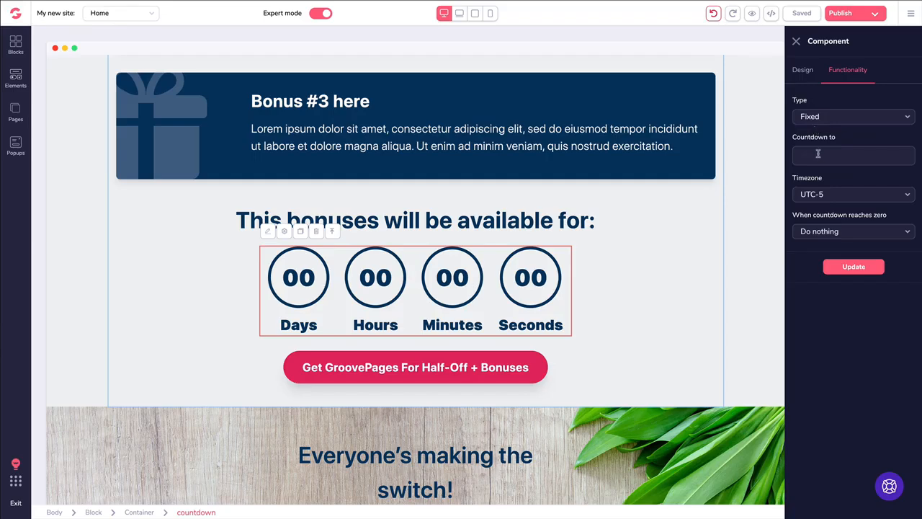
# Set the fixed countdown's end to 2019-12-31 at 12:00 and update the timer.
pyautogui.click(818, 154)
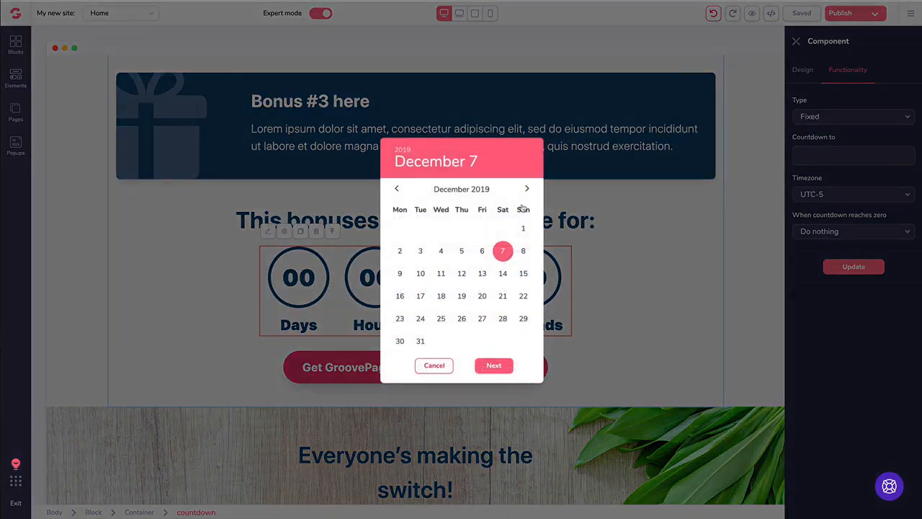
pyautogui.click(420, 342)
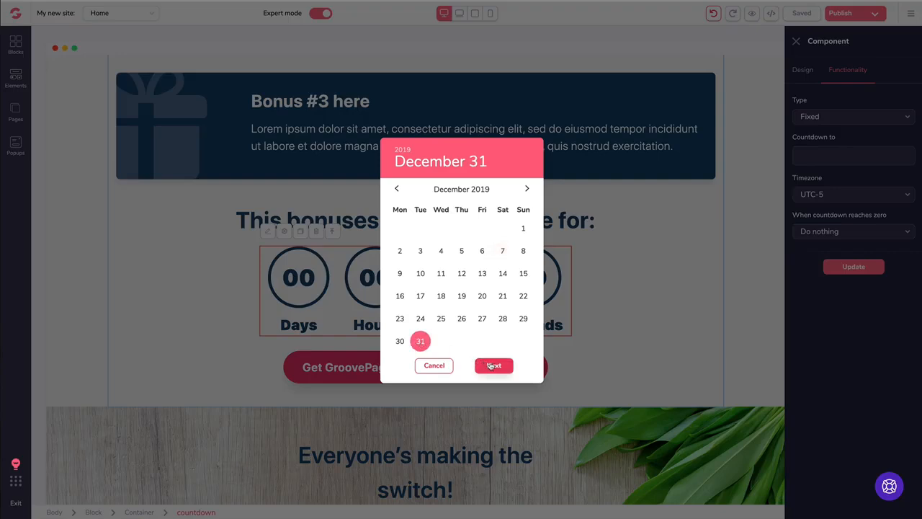
pyautogui.click(494, 366)
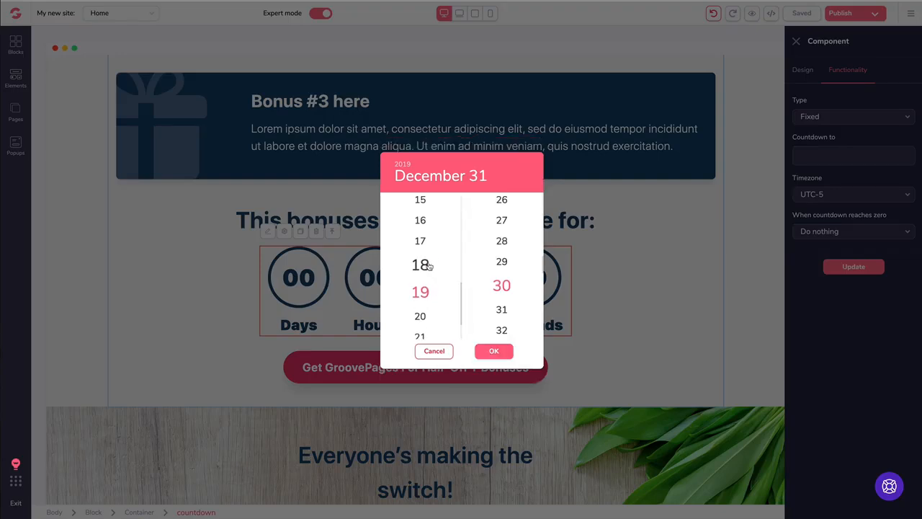
pyautogui.scroll(3, 428, 266)
pyautogui.scroll(-5, 428, 266)
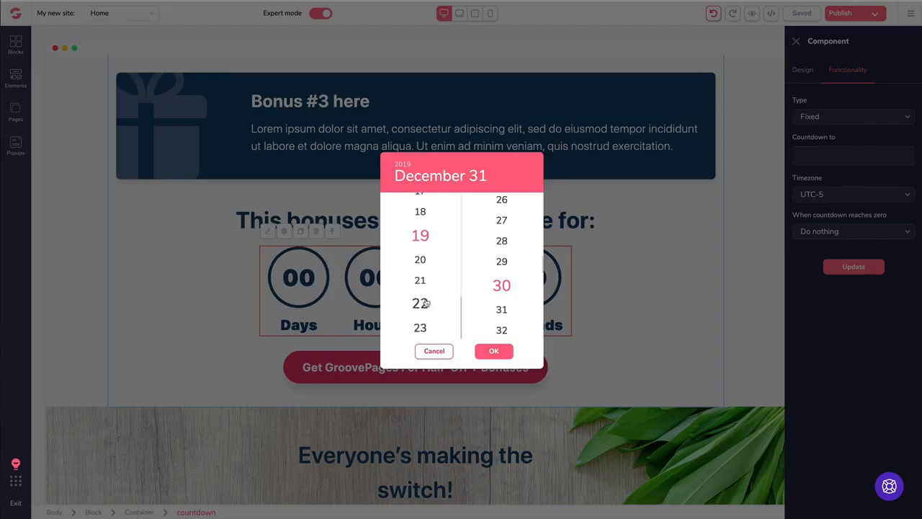
pyautogui.scroll(8, 425, 303)
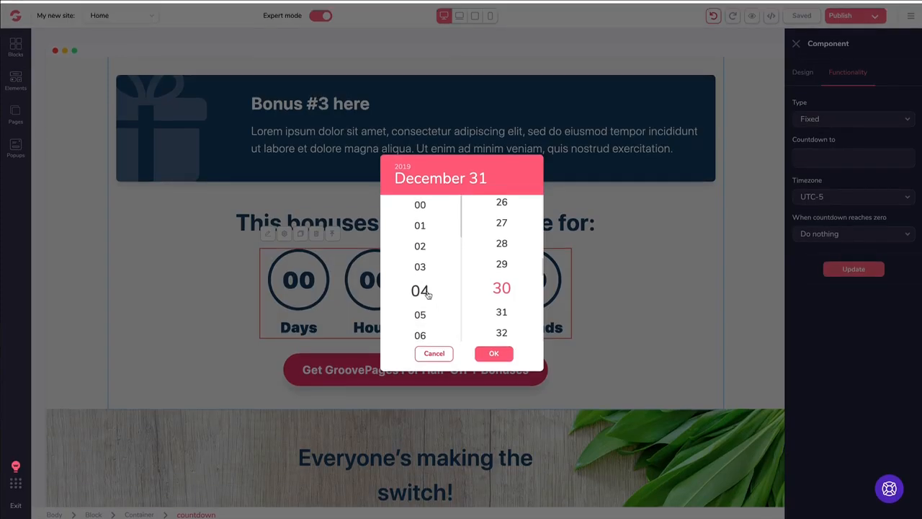
pyautogui.scroll(-5, 428, 294)
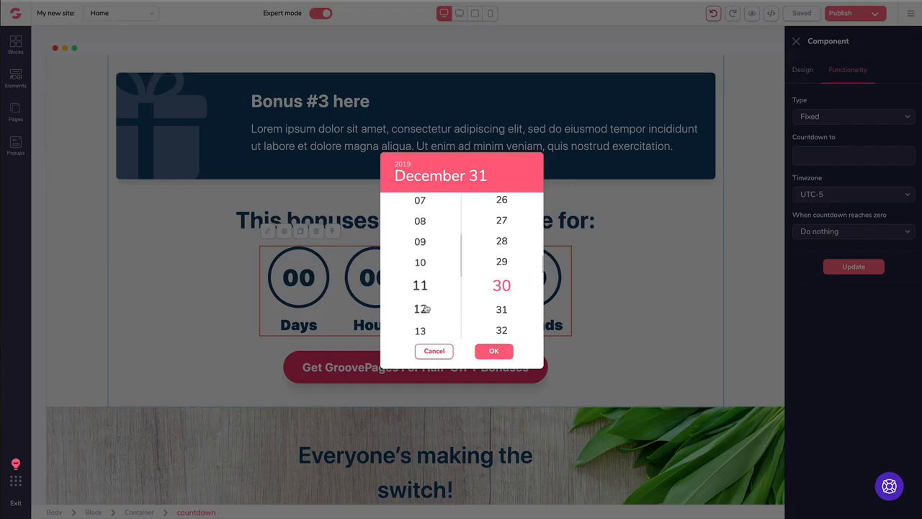
pyautogui.click(423, 309)
pyautogui.scroll(10, 522, 281)
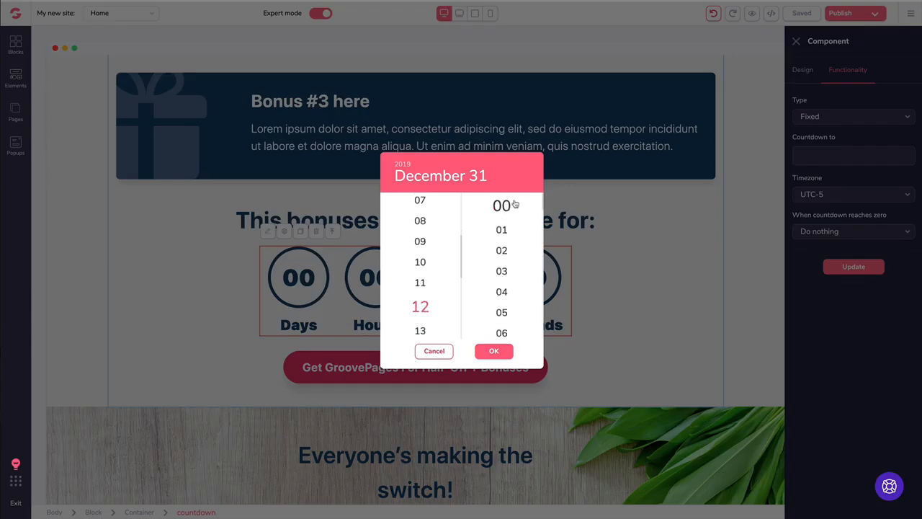
pyautogui.click(513, 205)
pyautogui.click(494, 350)
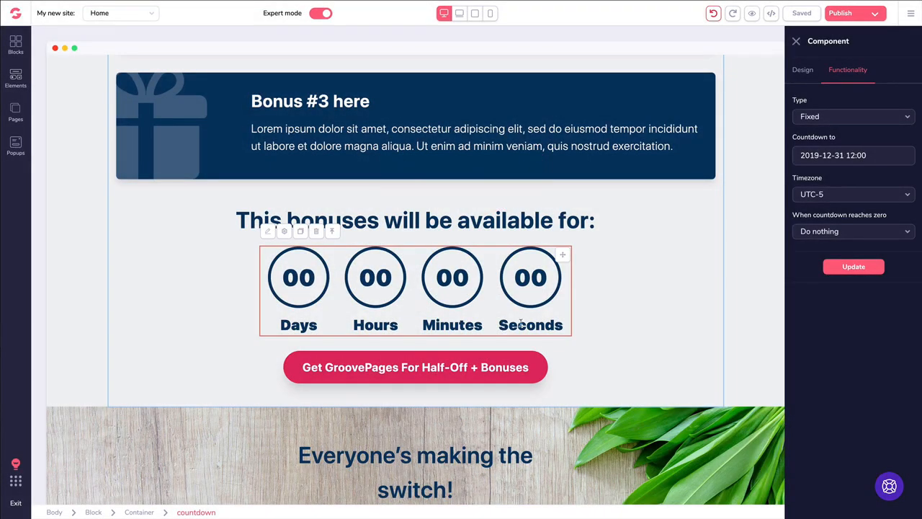
pyautogui.click(854, 268)
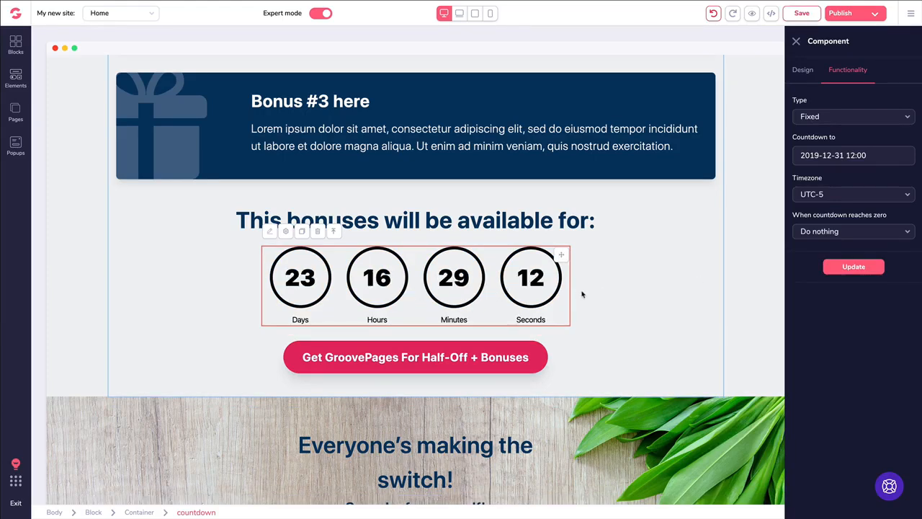
# Try the UTC-11 timezone on the countdown, return it to UTC-5, and review the actions offered when it reaches zero.
pyautogui.click(840, 199)
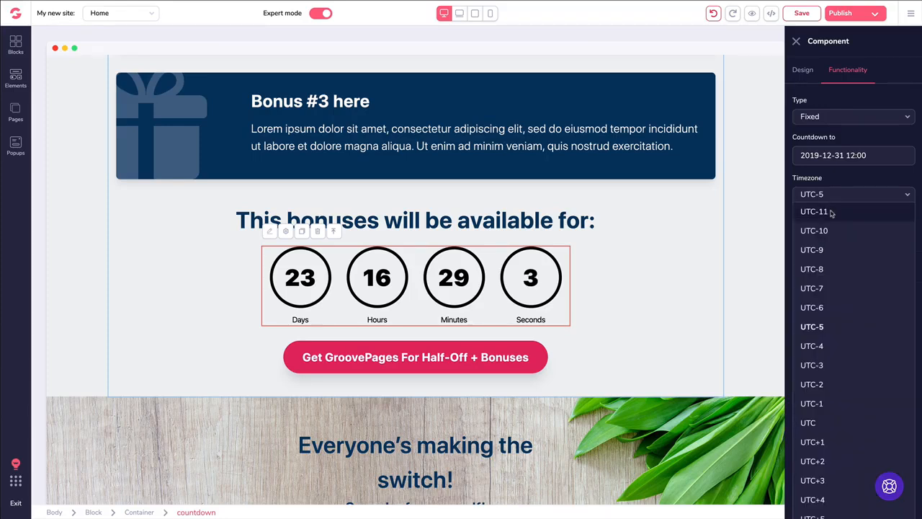
pyautogui.click(830, 212)
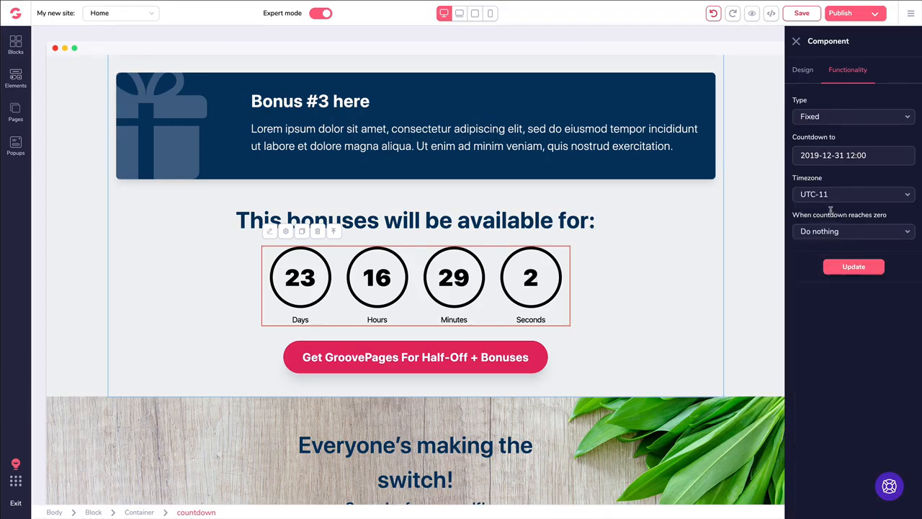
pyautogui.click(847, 267)
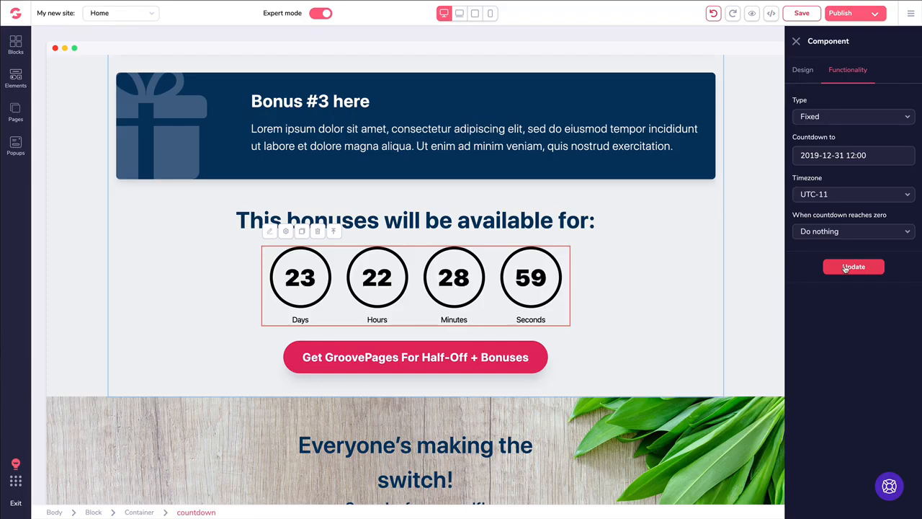
pyautogui.click(825, 197)
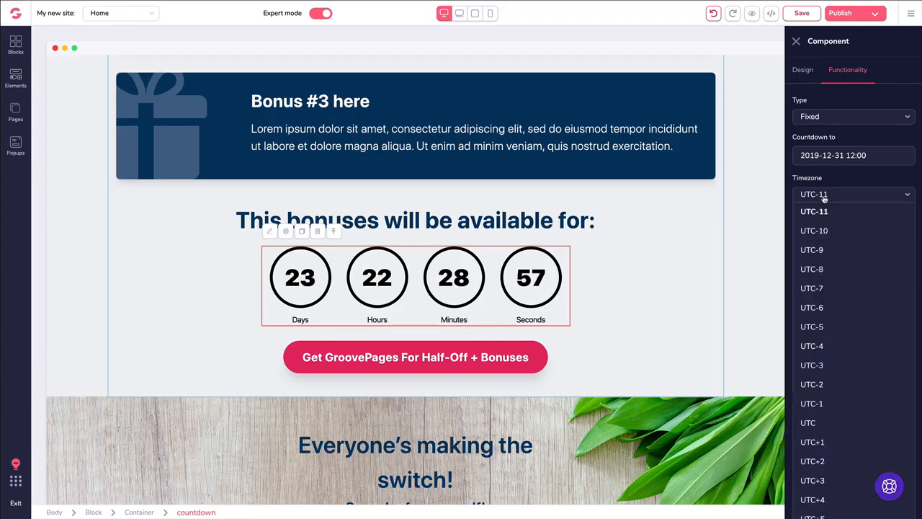
pyautogui.click(825, 276)
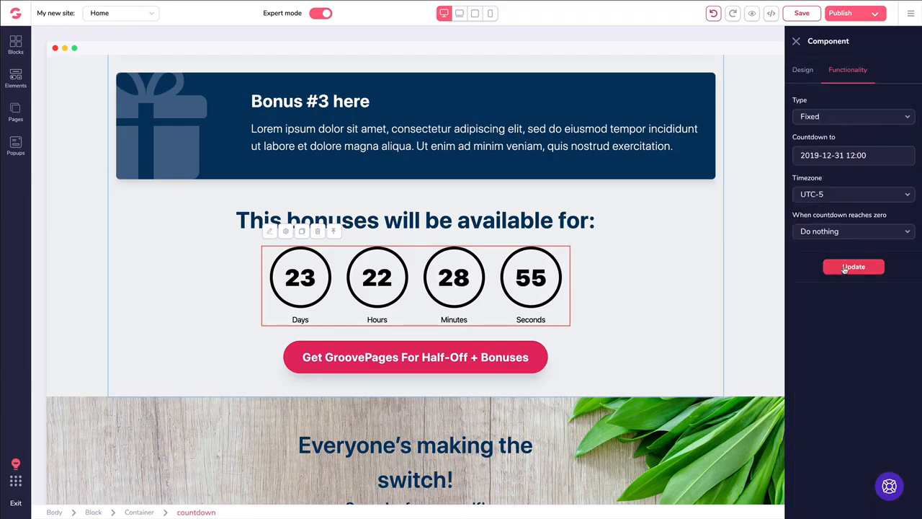
pyautogui.click(846, 268)
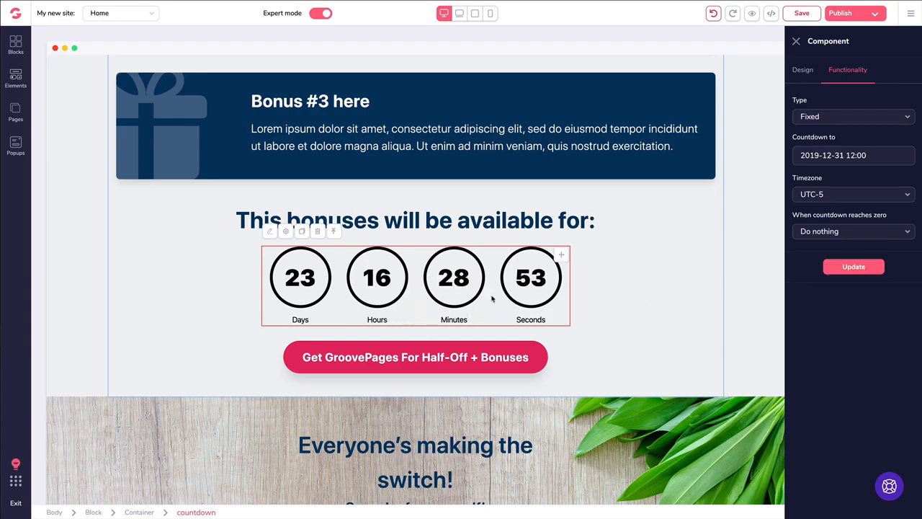
pyautogui.click(810, 233)
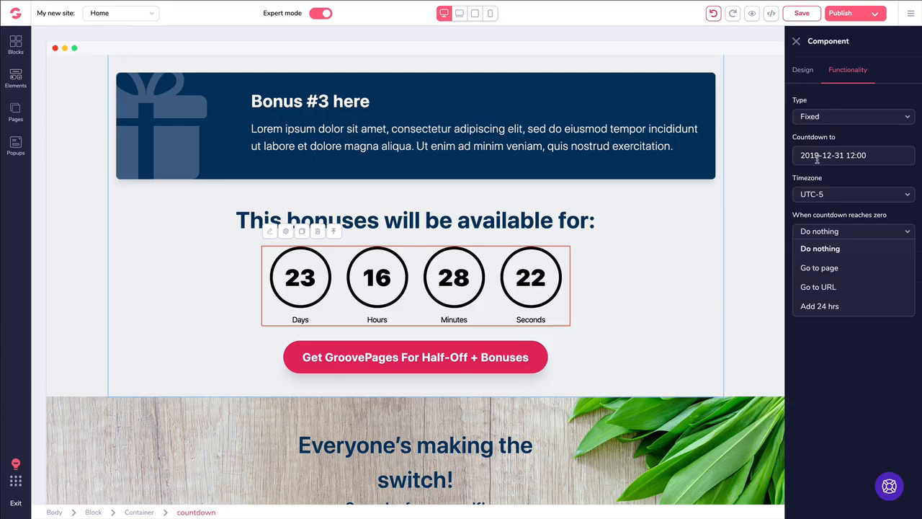
pyautogui.click(826, 354)
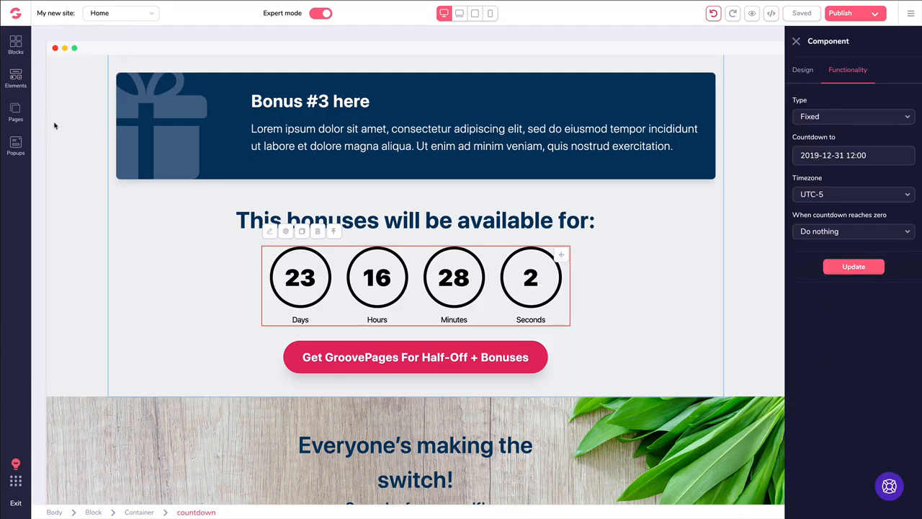
# Add the wireframe Forms block with a phone mockup between the bonuses button and the "Everyone's making the switch!" section.
pyautogui.click(16, 45)
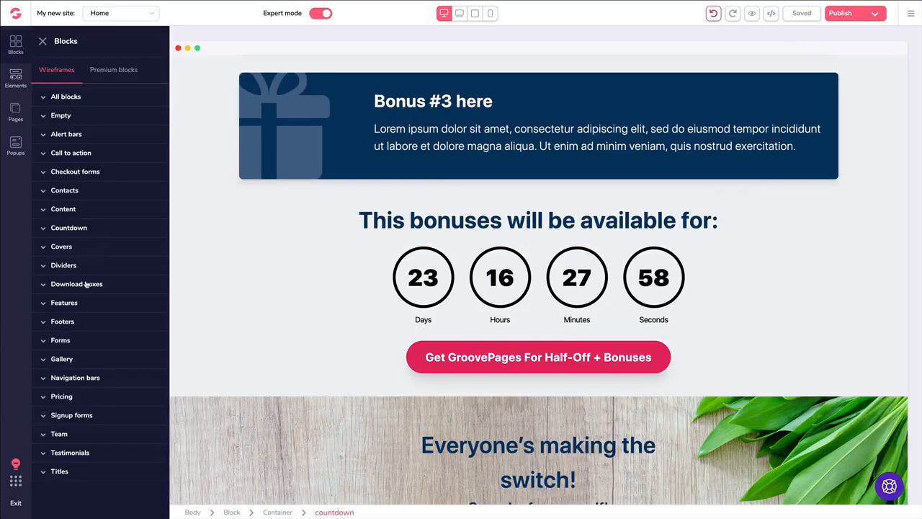
pyautogui.click(64, 341)
pyautogui.scroll(-8, 72, 339)
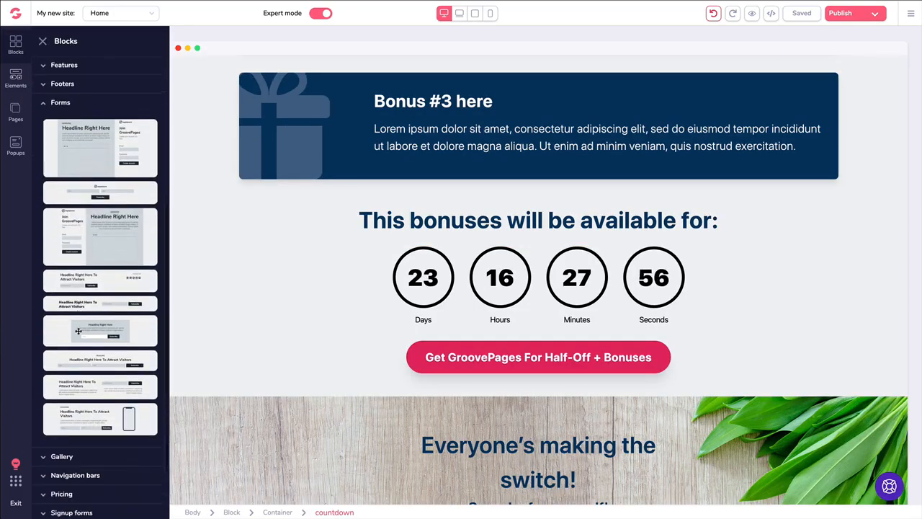
pyautogui.moveTo(74, 339); pyautogui.dragTo(286, 282)
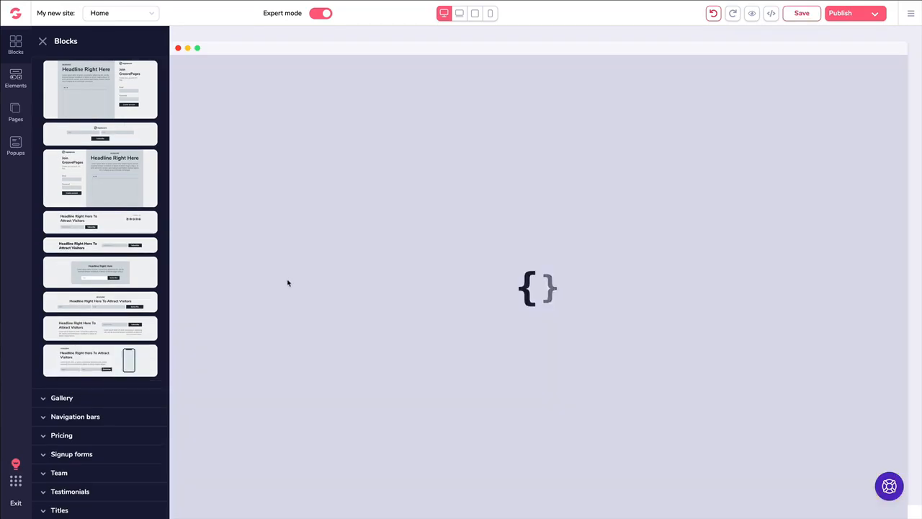
pyautogui.scroll(-1, 748, 301)
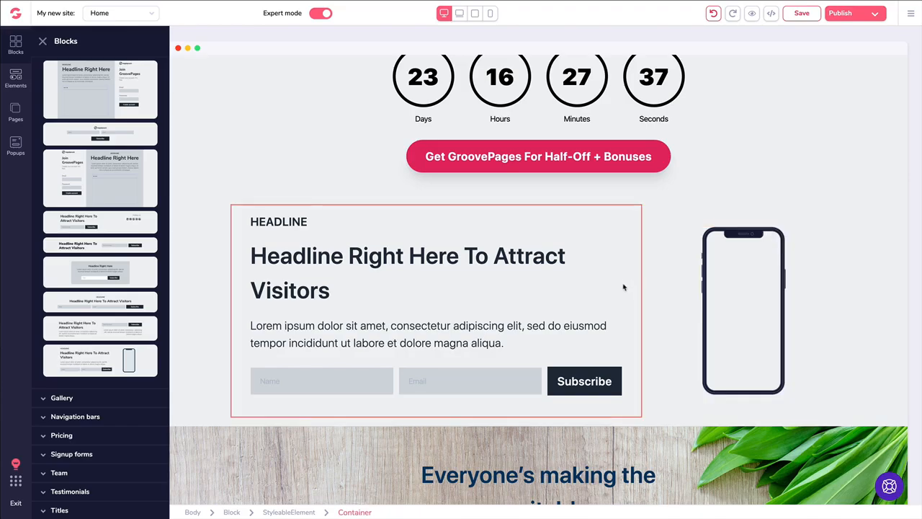
# Look over the page sections below the new form block, close the block library, and return to the form.
pyautogui.scroll(-6, 624, 288)
pyautogui.scroll(-15, 624, 288)
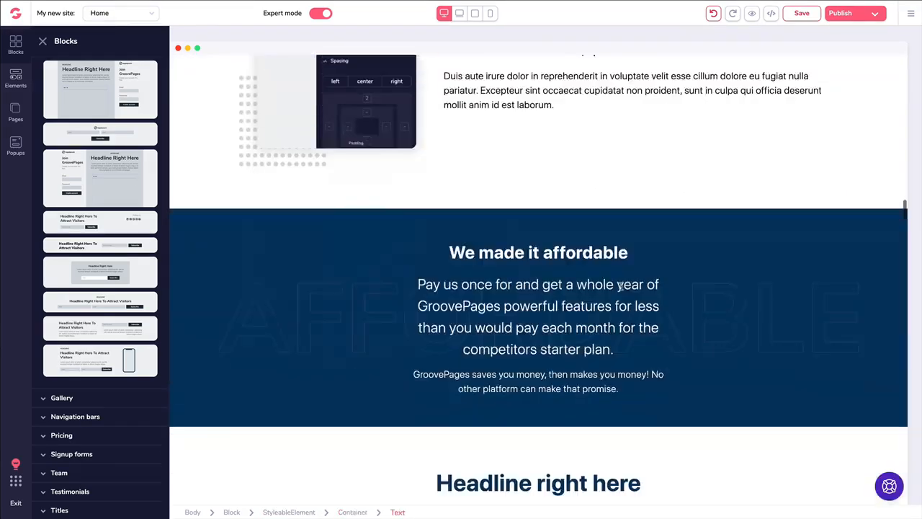
pyautogui.scroll(-15, 621, 289)
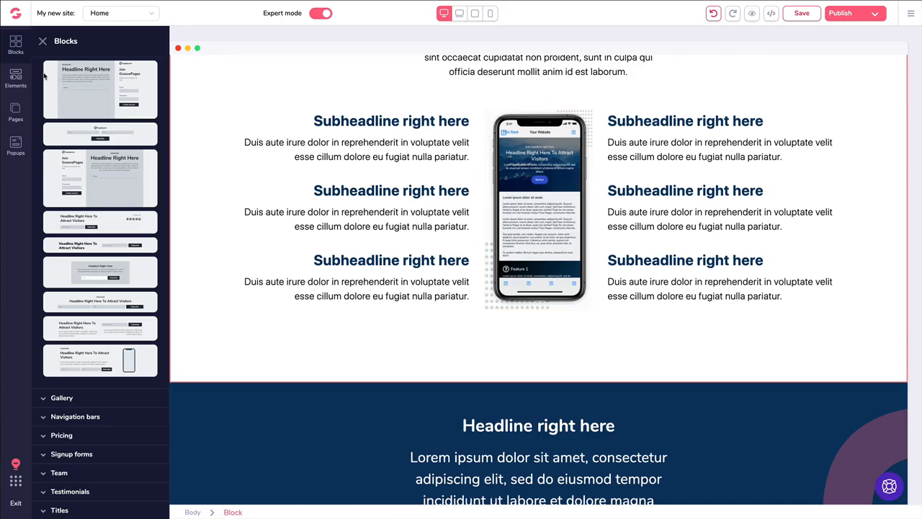
pyautogui.click(42, 43)
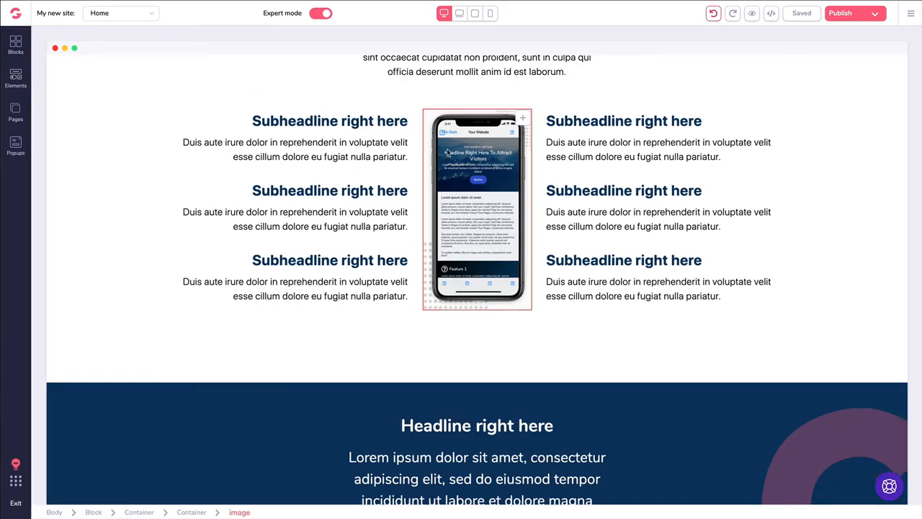
pyautogui.scroll(15, 443, 152)
pyautogui.scroll(20, 443, 151)
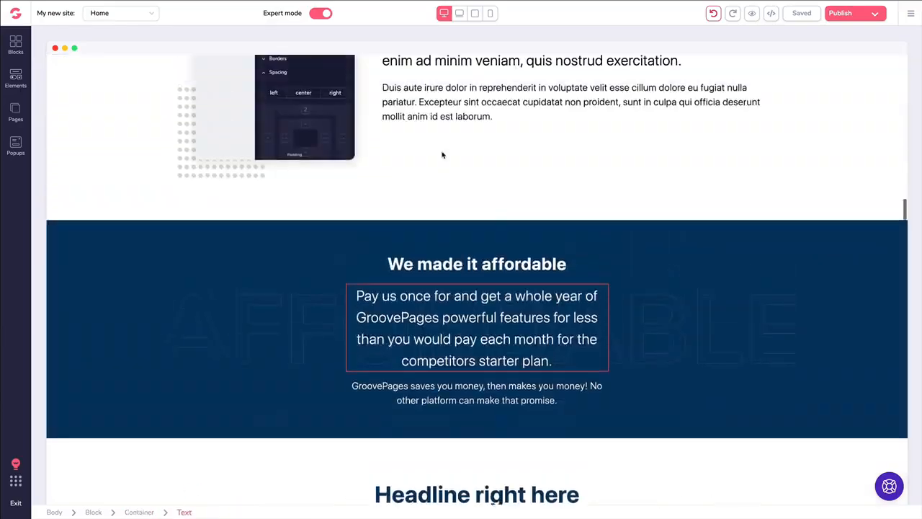
pyautogui.scroll(1, 441, 153)
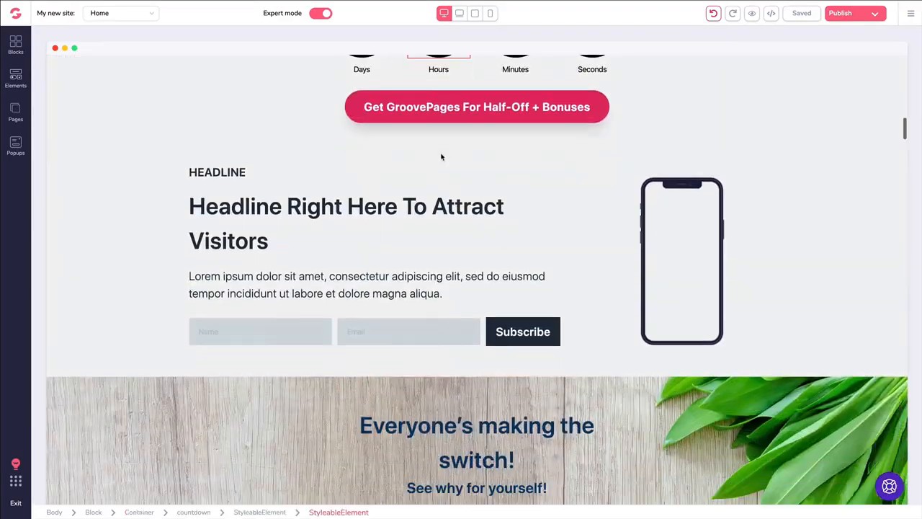
# Set the phone mockup's style to Dark 2 and choose the cat photo from My Files as its image.
pyautogui.click(664, 209)
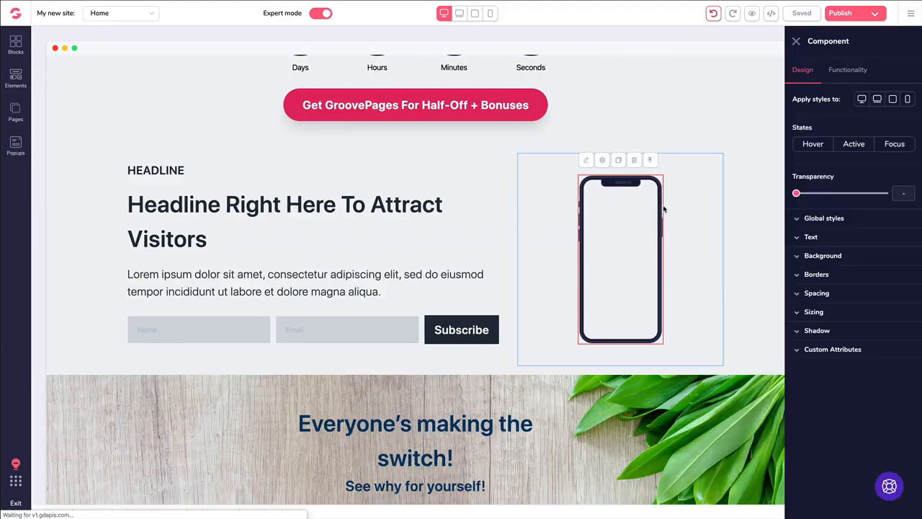
pyautogui.click(848, 72)
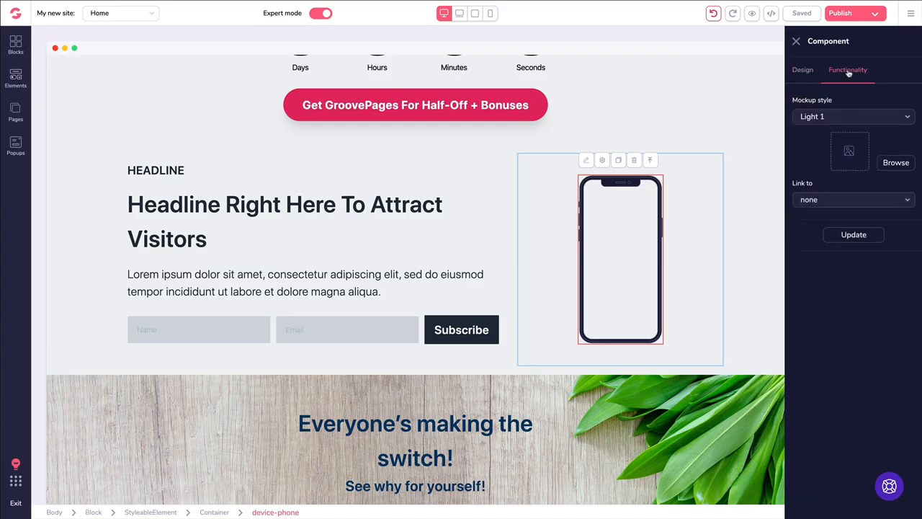
pyautogui.click(815, 117)
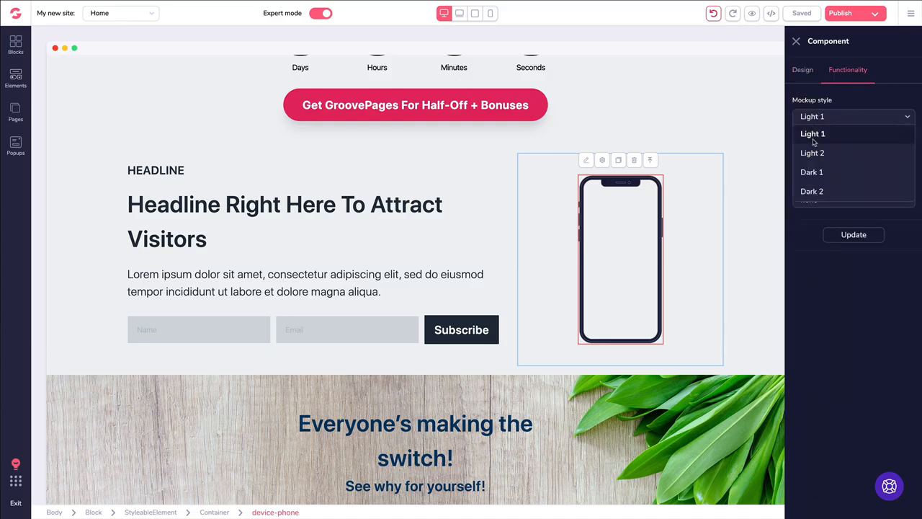
pyautogui.click(821, 192)
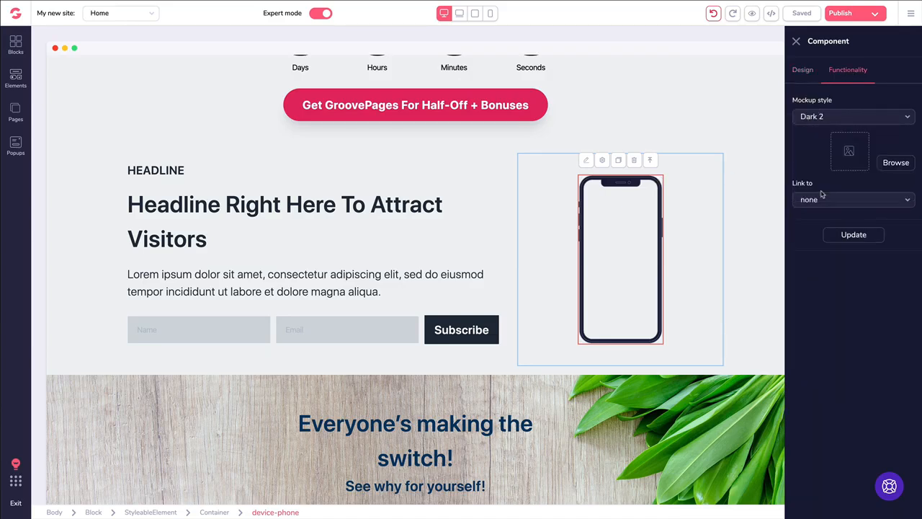
pyautogui.click(896, 163)
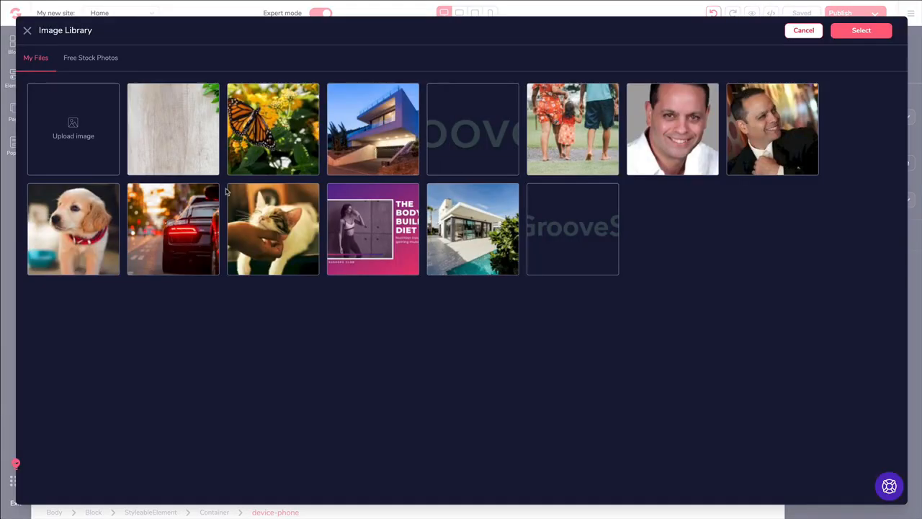
pyautogui.click(286, 231)
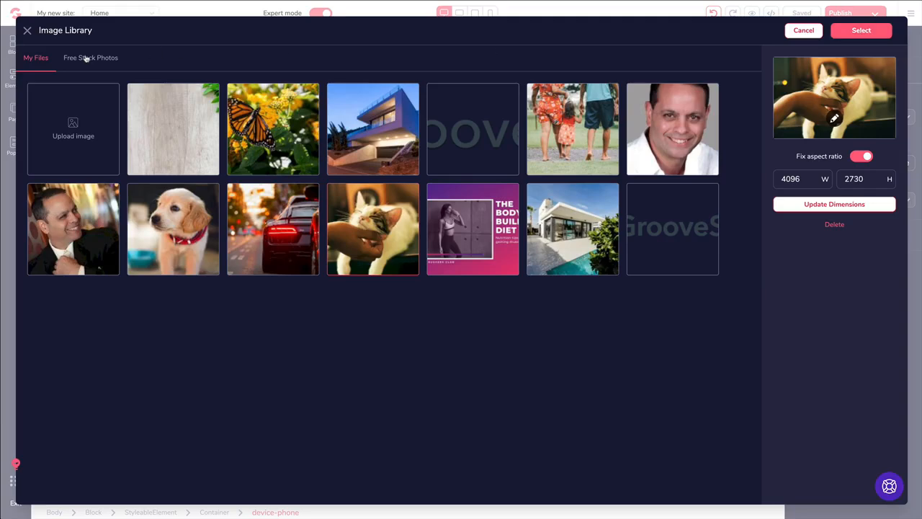
pyautogui.click(864, 33)
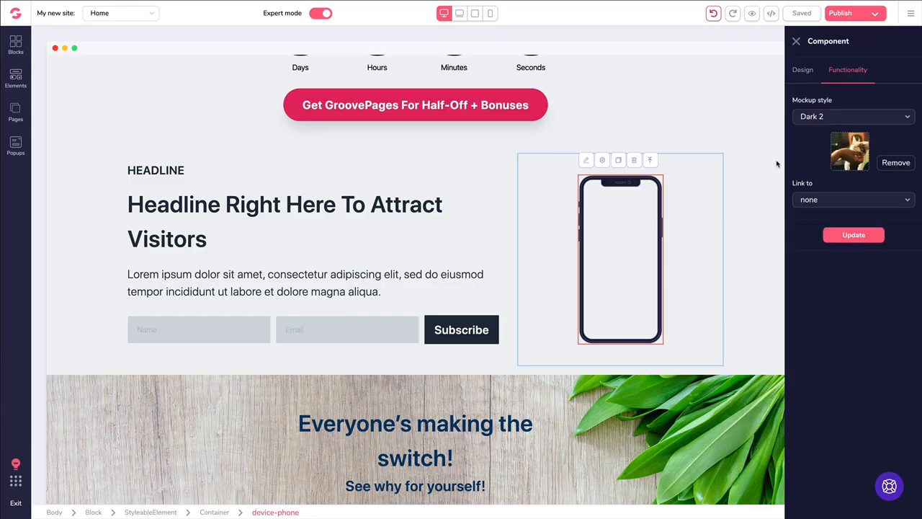
# Check the phone mockup's link options, keep the link at none, and update the mockup.
pyautogui.click(811, 202)
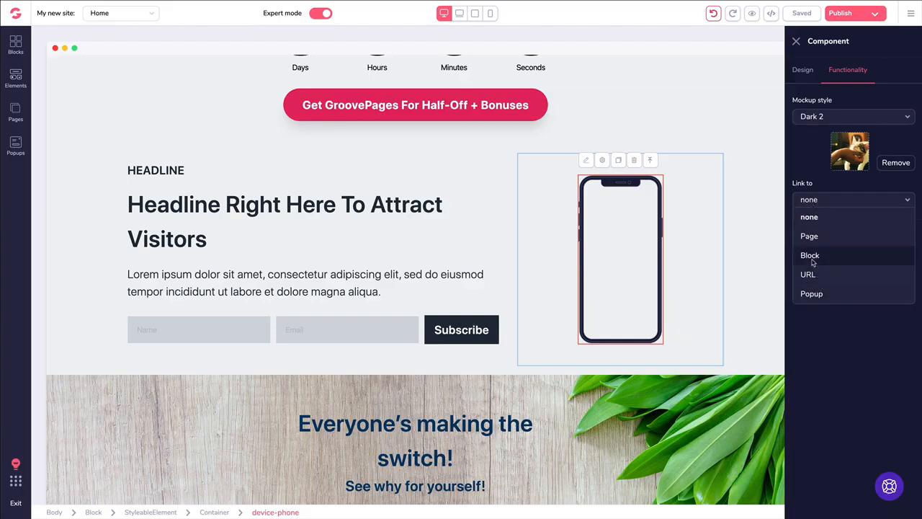
pyautogui.click(806, 180)
pyautogui.click(843, 235)
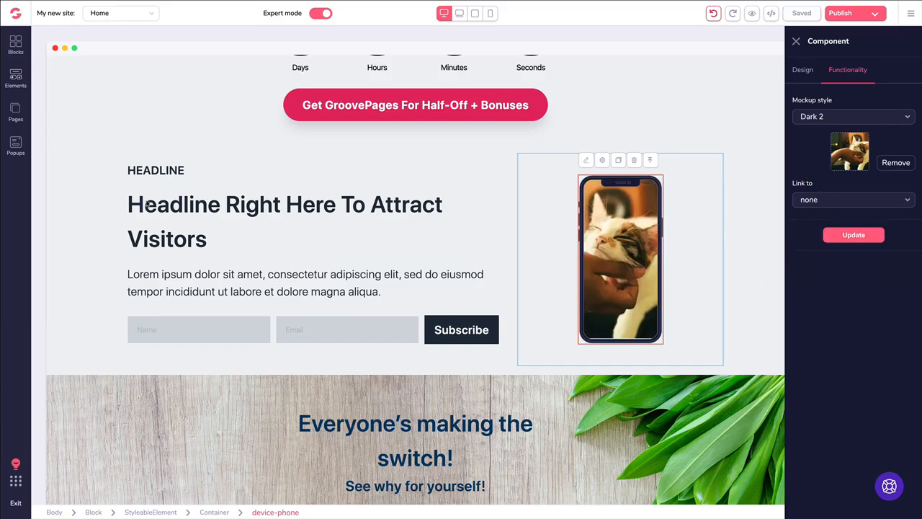
# Look over the element library from the layout and text elements to the media and device mockups, and close it.
pyautogui.click(16, 79)
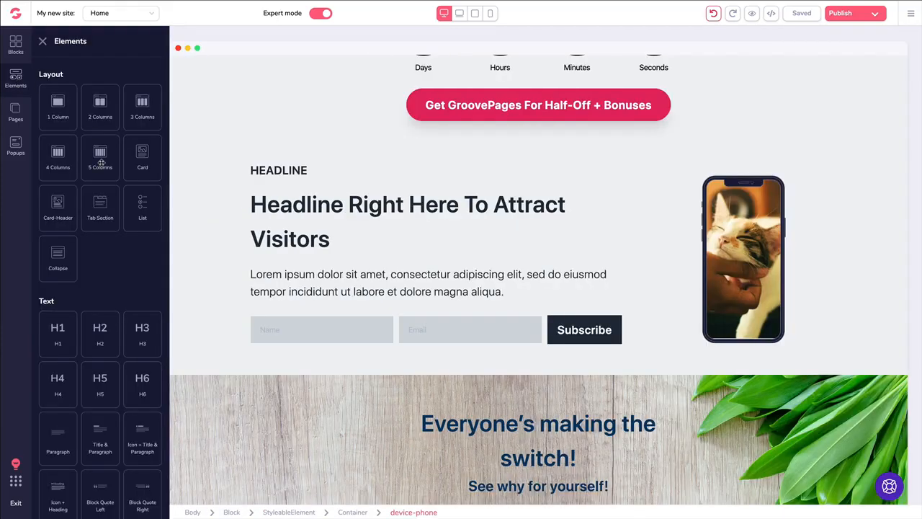
pyautogui.scroll(-10, 102, 188)
pyautogui.scroll(-2, 104, 211)
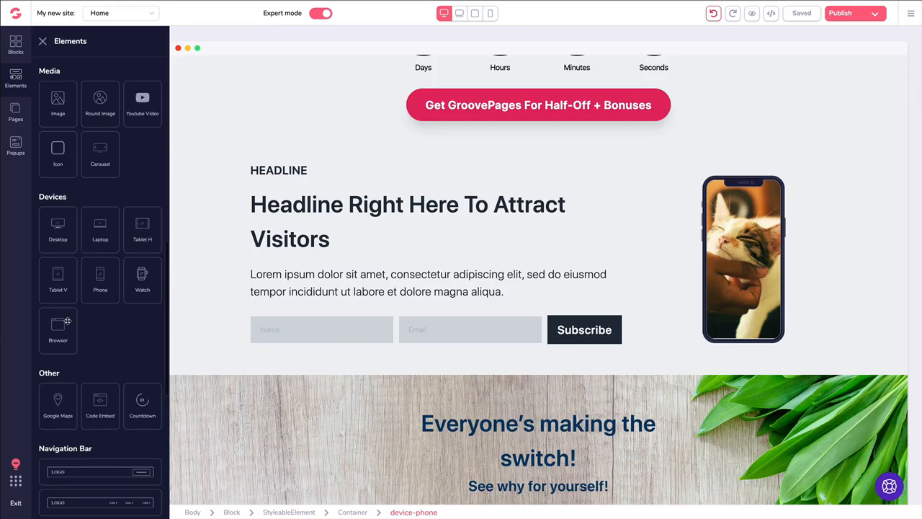
pyautogui.click(42, 41)
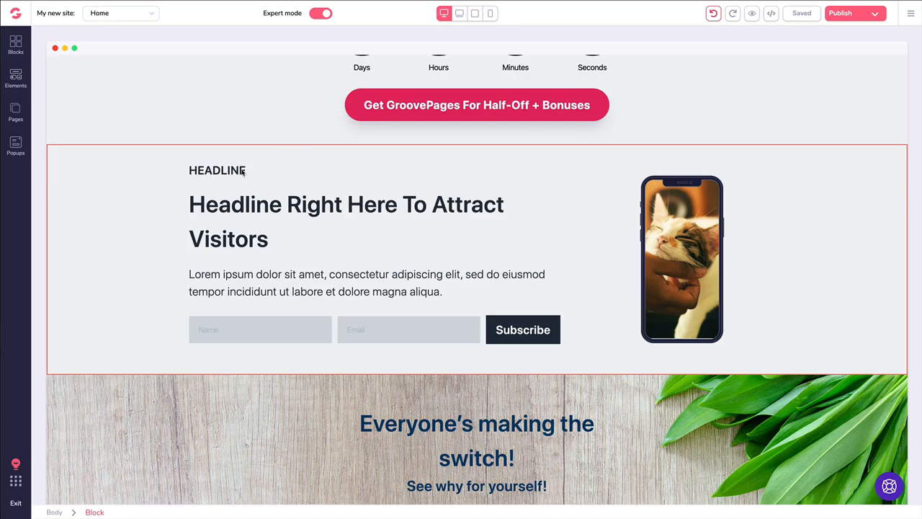
# Add an empty three-column wireframe block between the bonuses button and the form block.
pyautogui.click(16, 45)
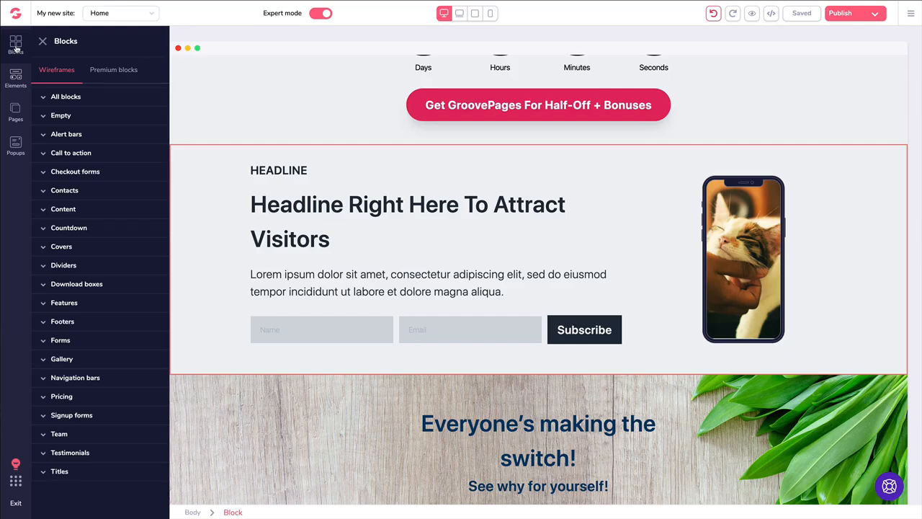
pyautogui.click(70, 116)
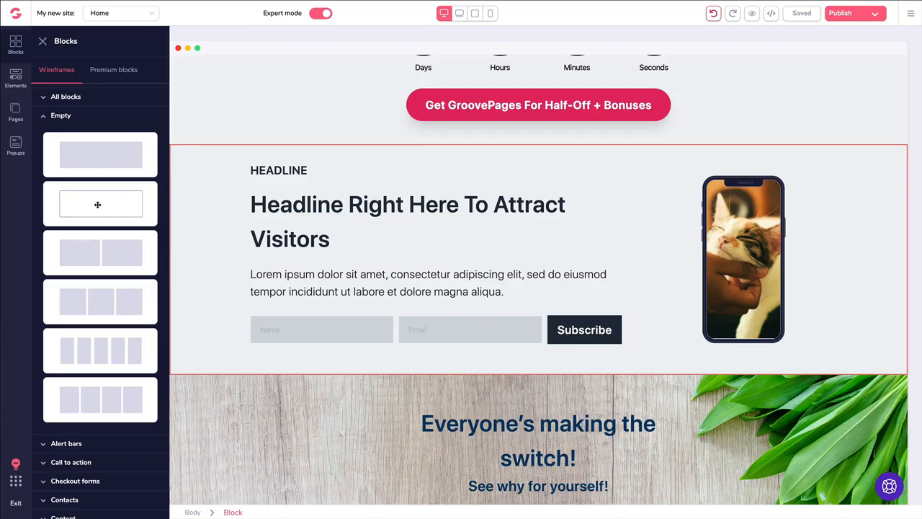
pyautogui.scroll(-1, 97, 266)
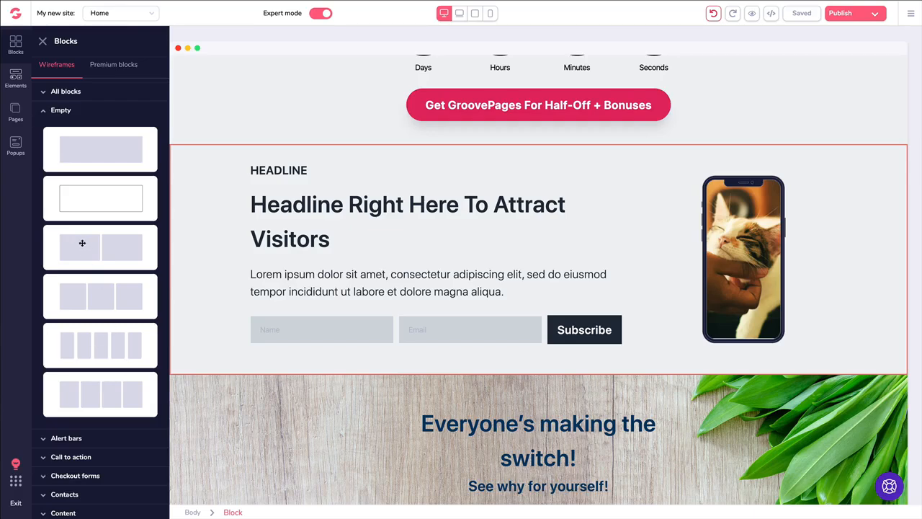
pyautogui.moveTo(93, 301); pyautogui.dragTo(240, 253)
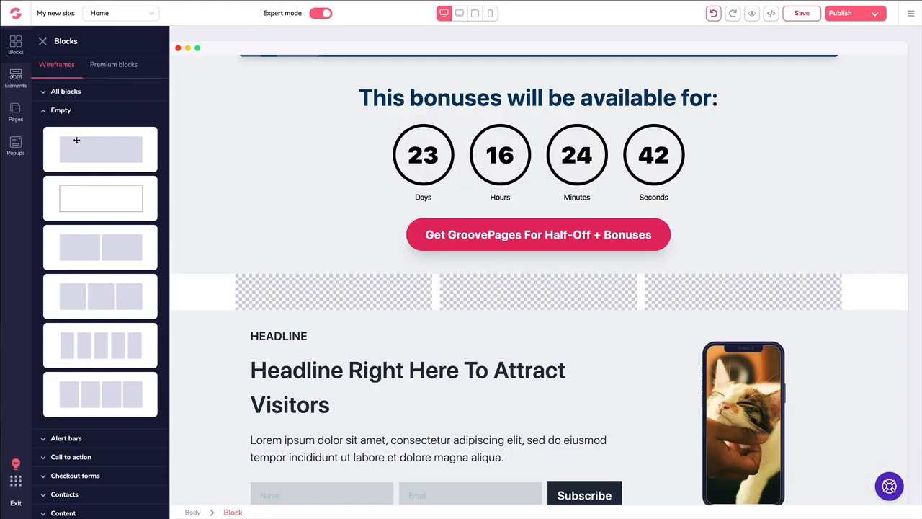
pyautogui.scroll(-1, 74, 144)
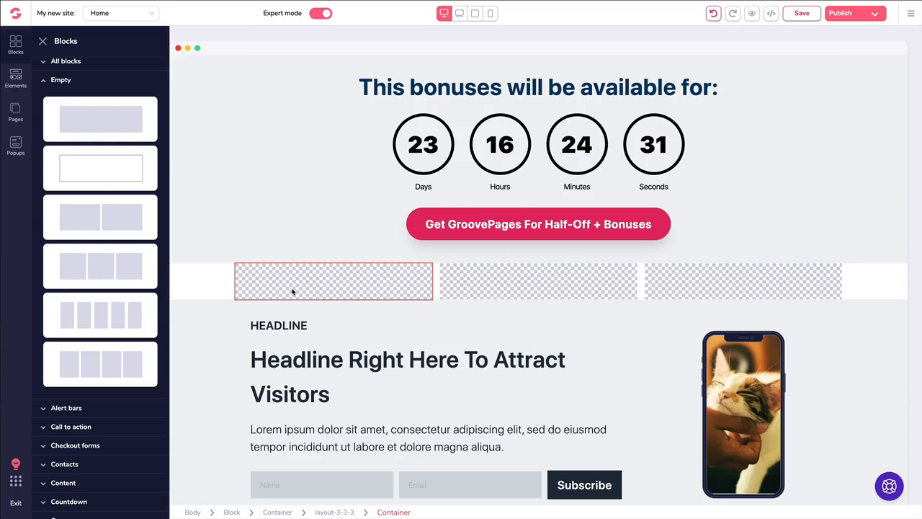
# Duplicate the form block's phone mockup and move one copy into the first column of the empty block.
pyautogui.click(745, 351)
pyautogui.click(619, 319)
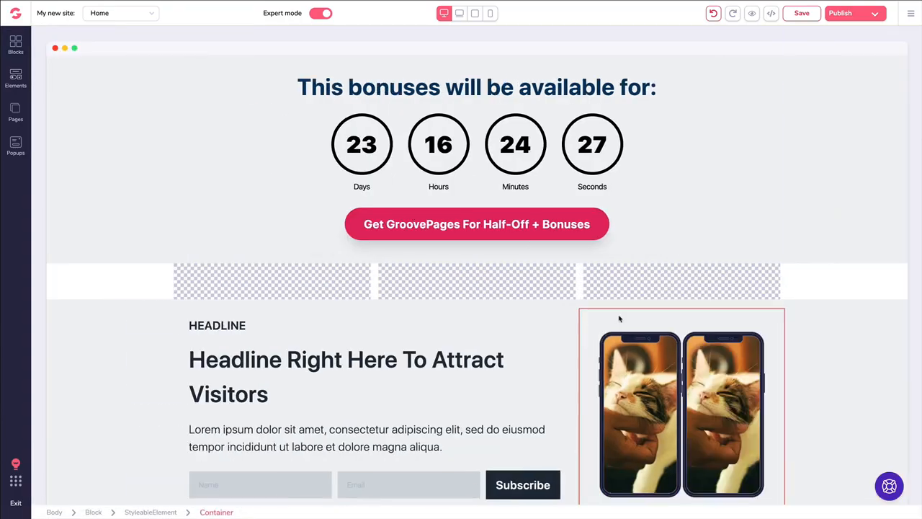
pyautogui.moveTo(674, 340); pyautogui.dragTo(253, 294)
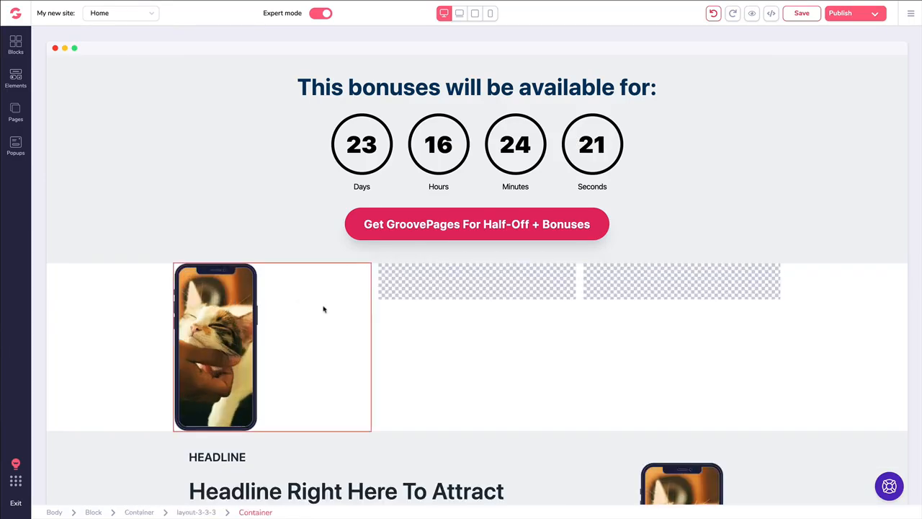
# Add a heading element to the middle column and a YouTube video to the third column of the new block.
pyautogui.click(15, 79)
pyautogui.scroll(-5, 75, 137)
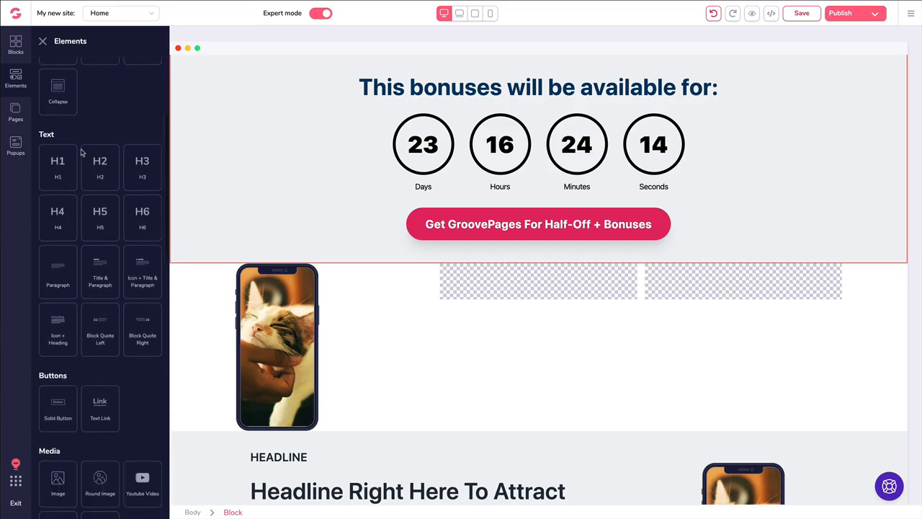
pyautogui.scroll(-2, 82, 153)
pyautogui.moveTo(60, 99); pyautogui.dragTo(490, 292)
pyautogui.scroll(-3, 85, 236)
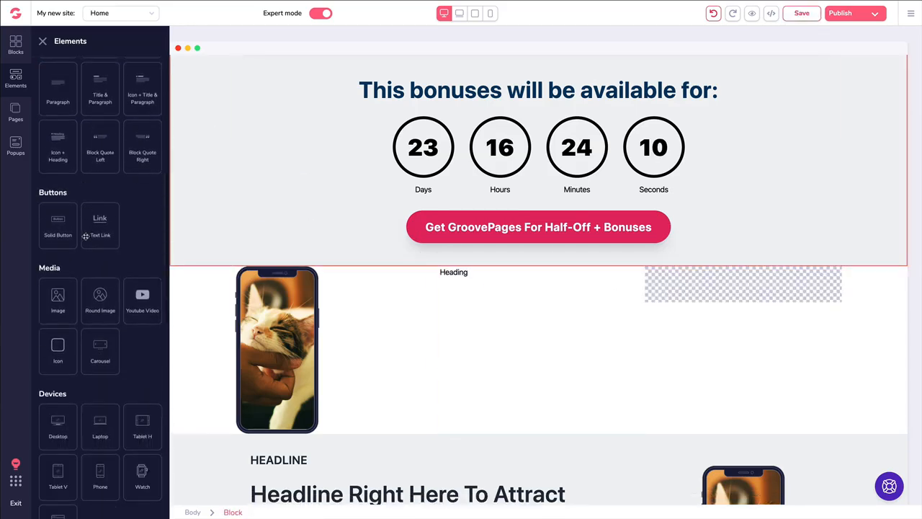
pyautogui.scroll(-2, 85, 235)
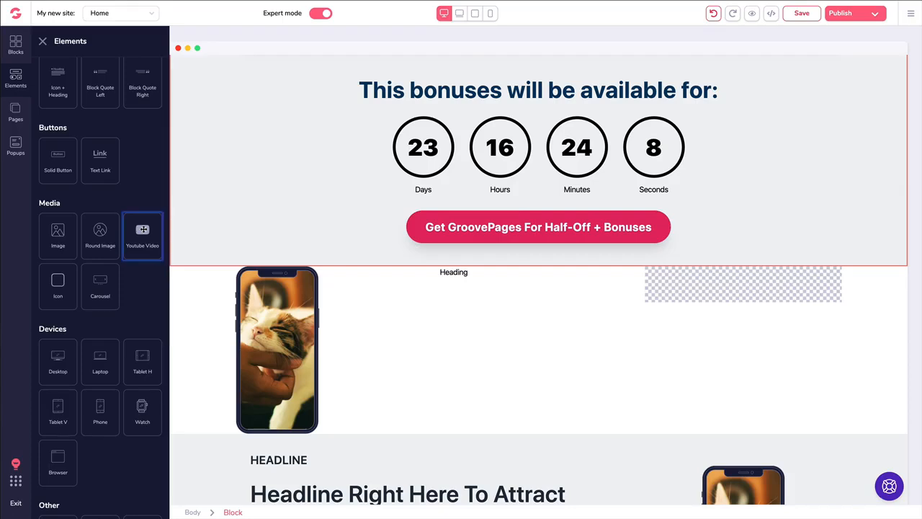
pyautogui.moveTo(144, 229); pyautogui.dragTo(699, 352)
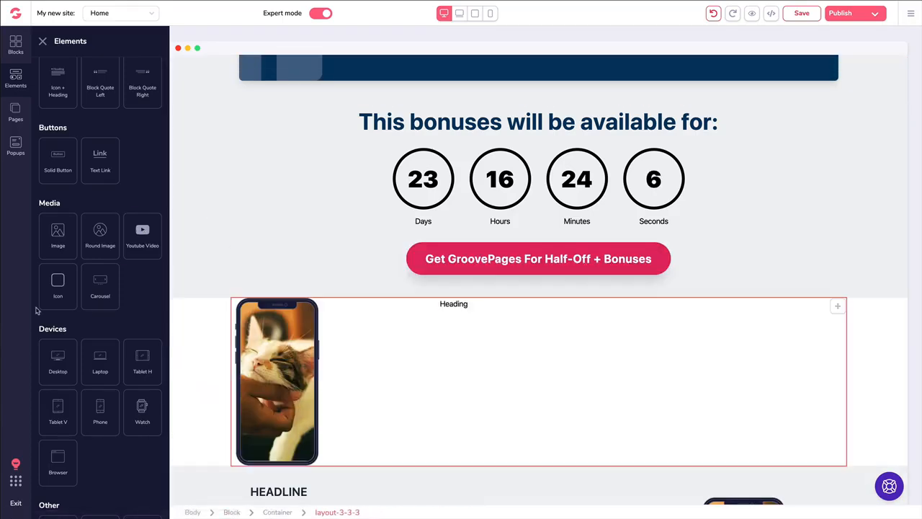
# Look through the remaining elements, including the navigation bars, and delete the three-column block.
pyautogui.scroll(-3, 65, 243)
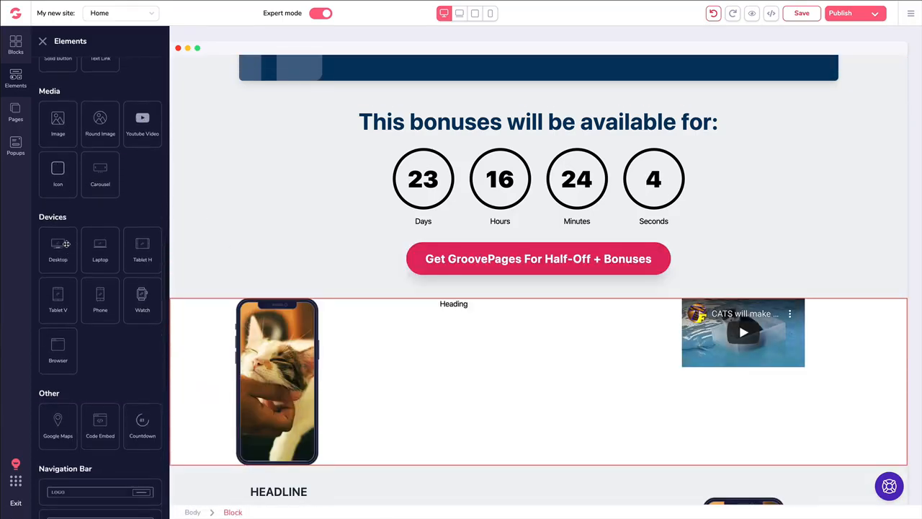
pyautogui.scroll(-8, 66, 245)
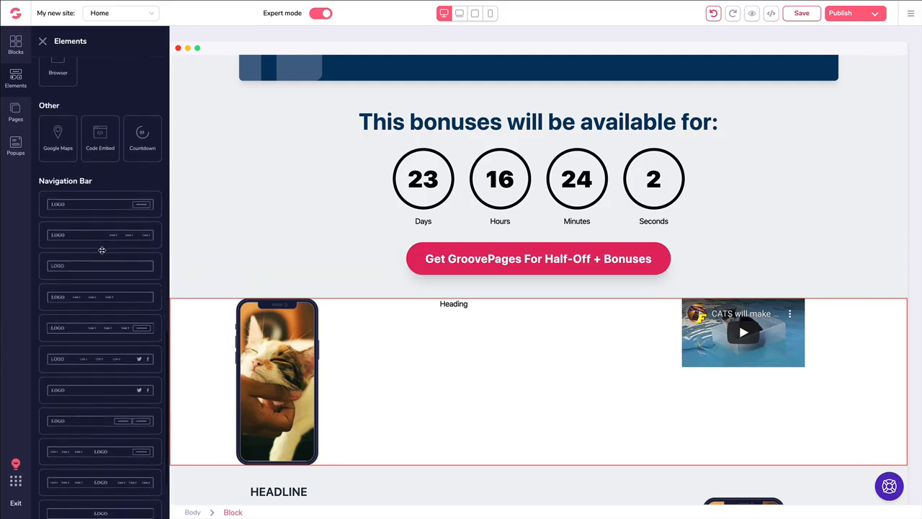
pyautogui.click(198, 304)
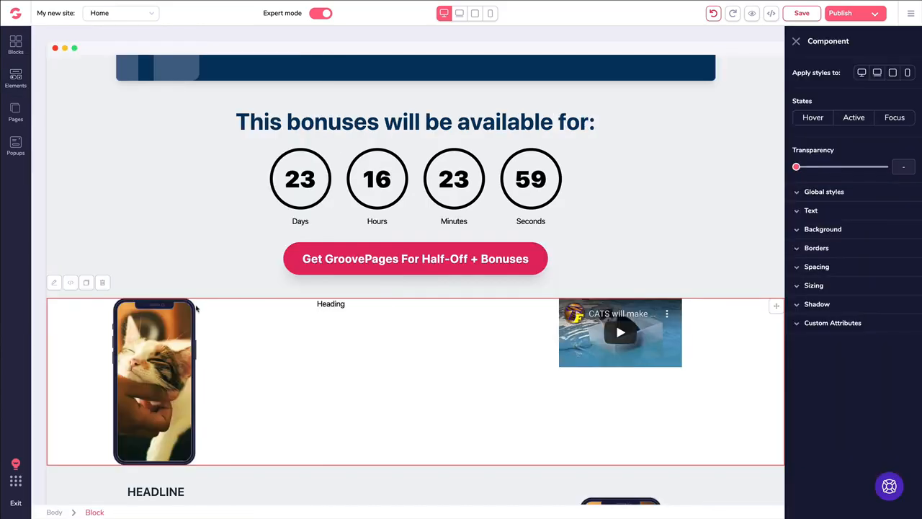
pyautogui.click(102, 284)
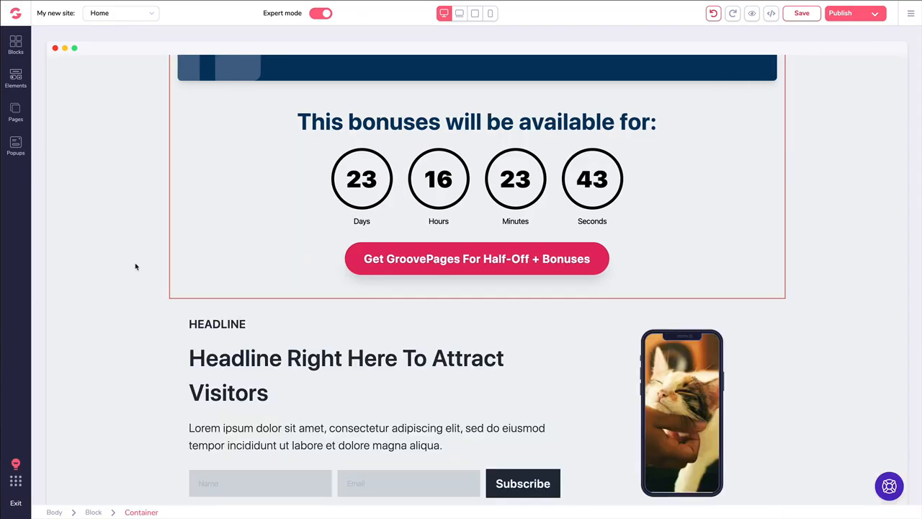
# Examine the YouTube ID, aspect ratio and design options of the video under "The Page & Funnel Builder Re-Invented".
pyautogui.scroll(15, 135, 267)
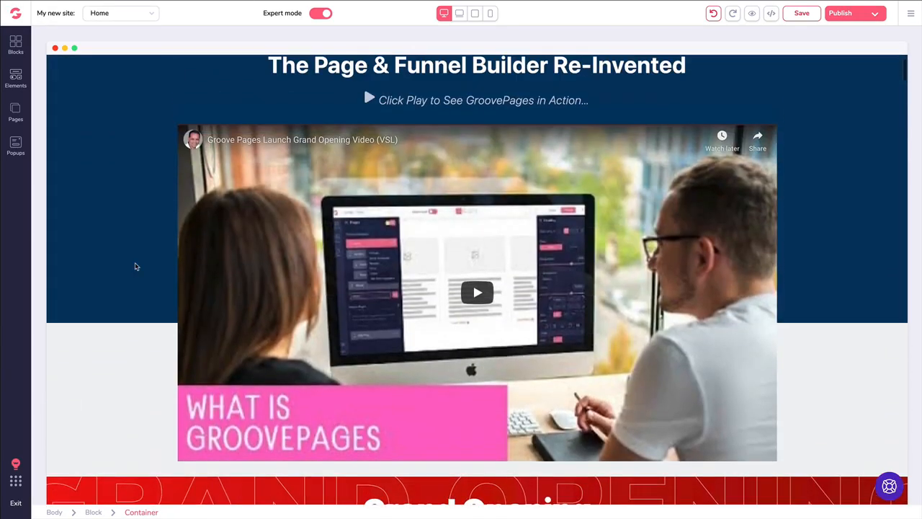
pyautogui.click(270, 173)
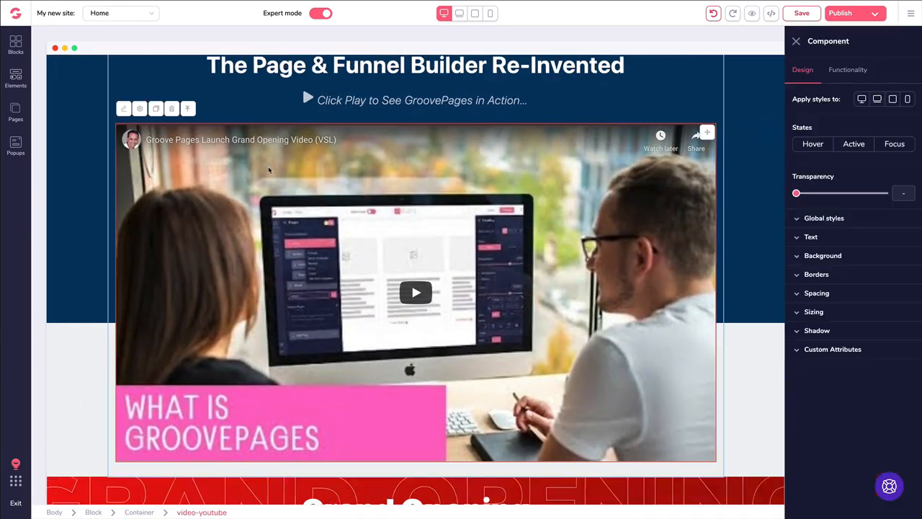
pyautogui.click(850, 70)
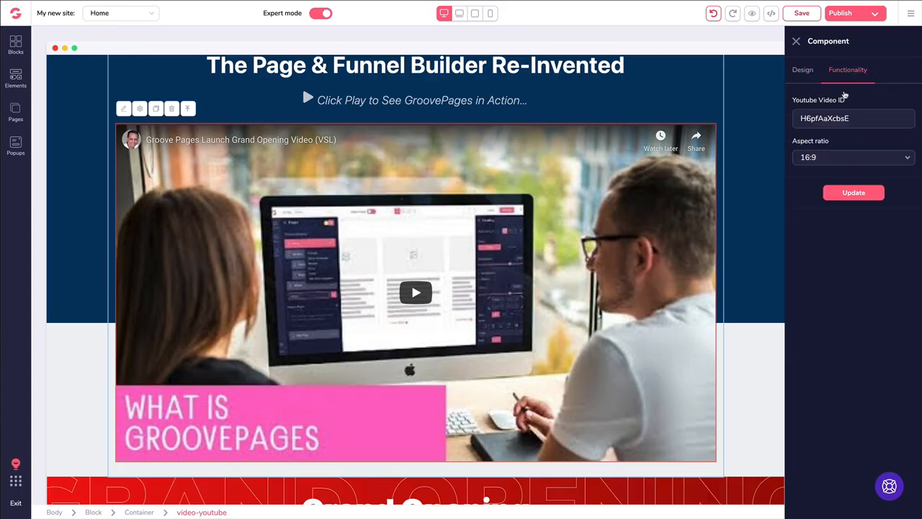
pyautogui.moveTo(863, 120); pyautogui.dragTo(784, 120)
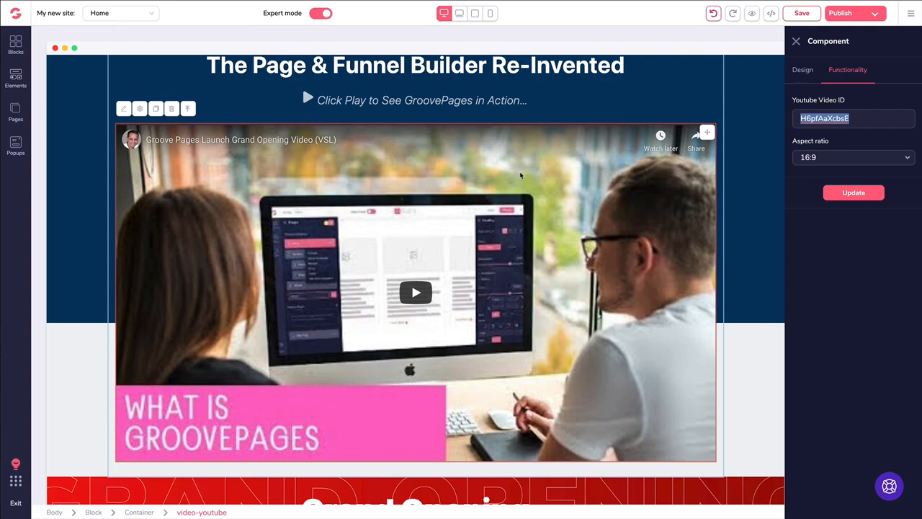
pyautogui.click(841, 70)
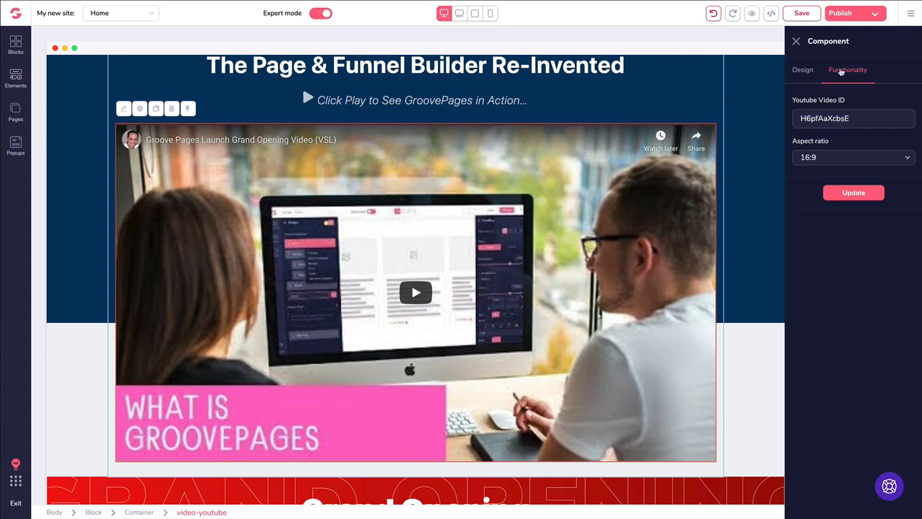
pyautogui.scroll(1, 693, 181)
pyautogui.scroll(-1, 694, 182)
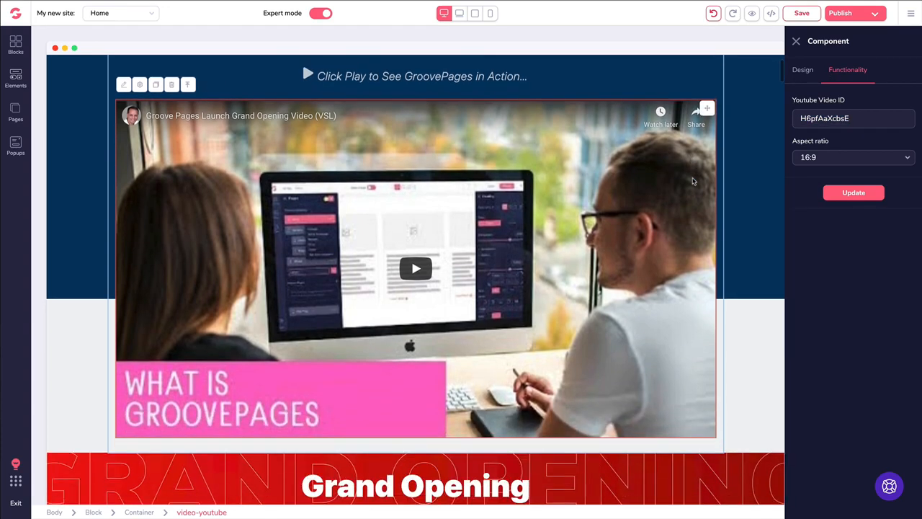
pyautogui.scroll(1, 693, 181)
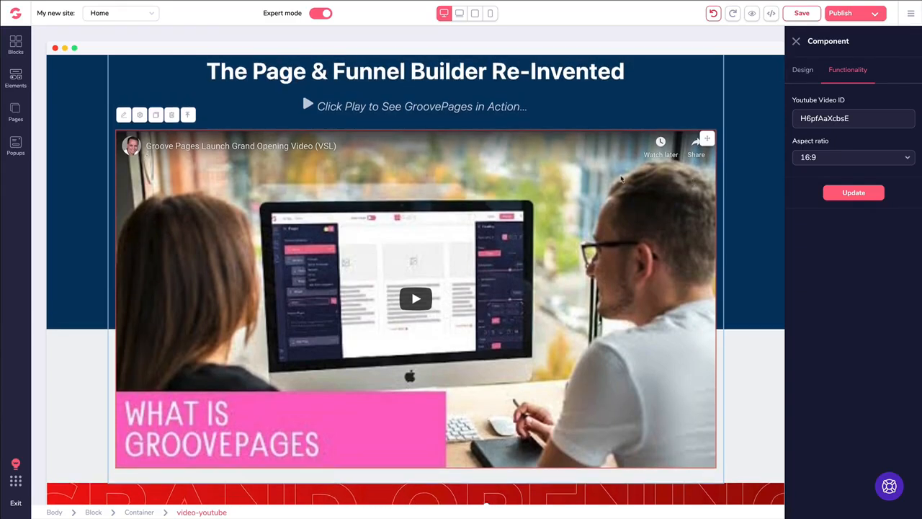
pyautogui.click(804, 72)
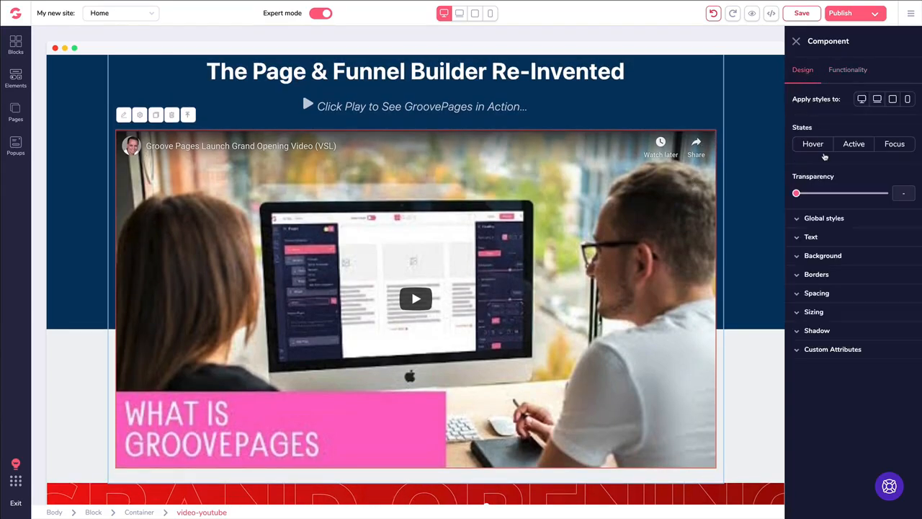
# Set the YouTube video's width to 3/4 relative to its parent.
pyautogui.click(818, 312)
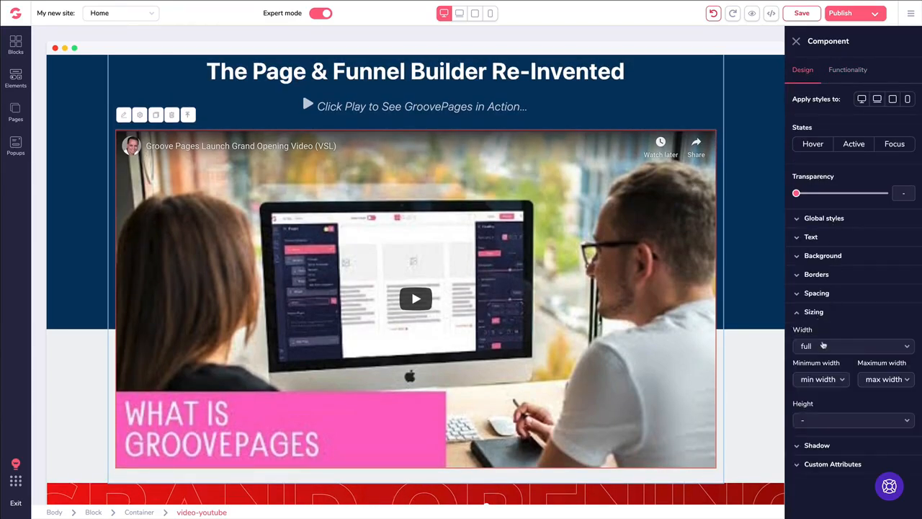
pyautogui.click(822, 346)
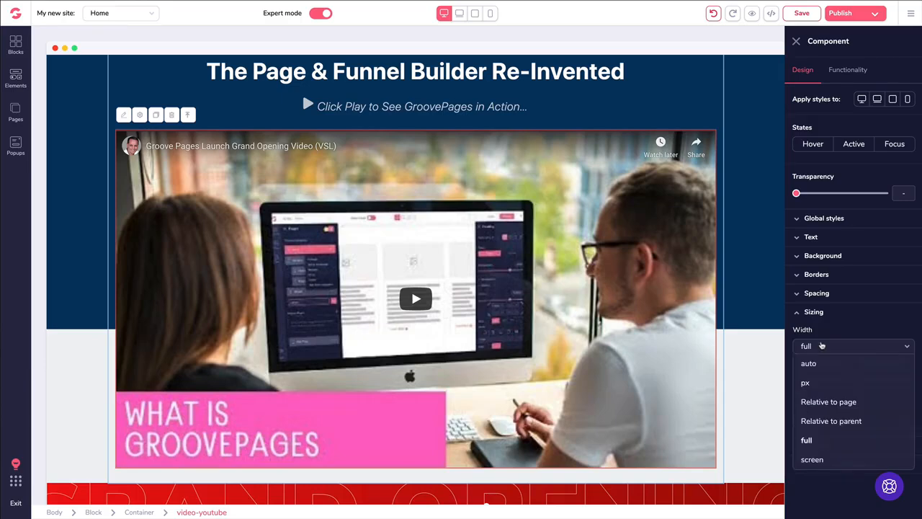
pyautogui.click(824, 422)
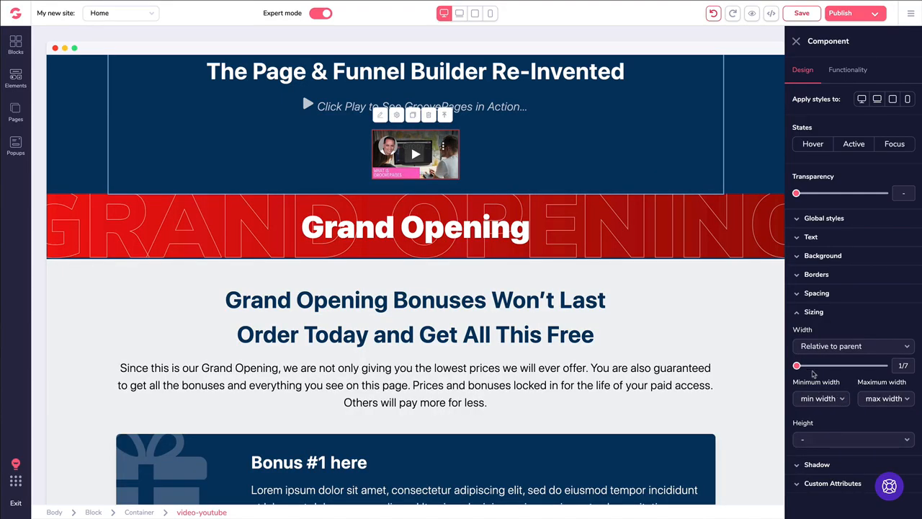
pyautogui.moveTo(798, 368); pyautogui.dragTo(864, 369)
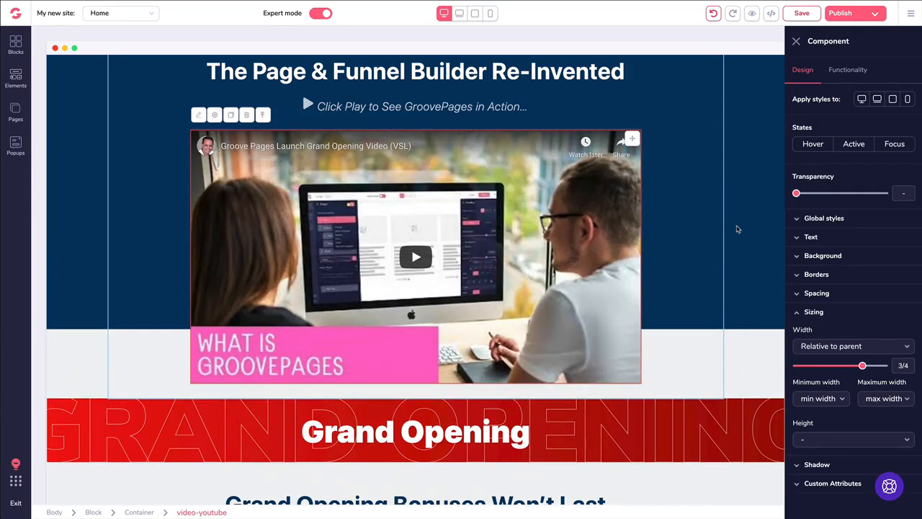
pyautogui.click(798, 314)
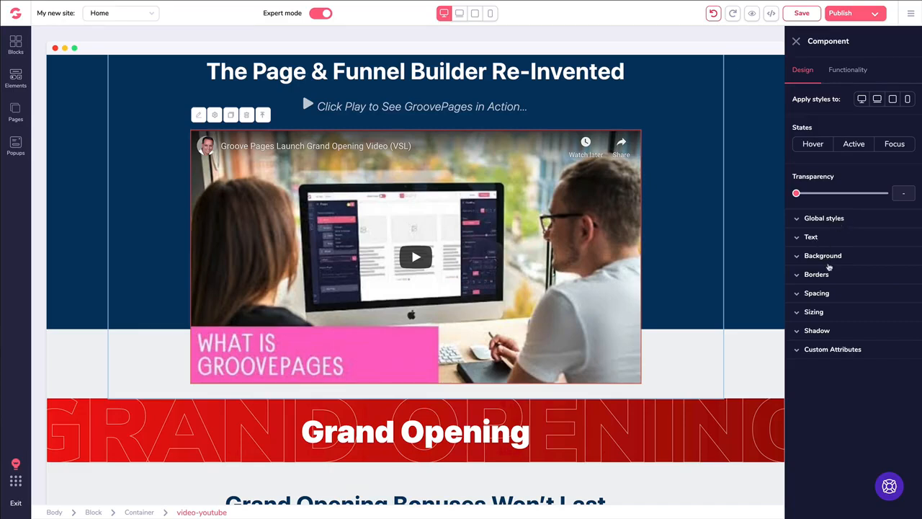
# Examine the video's custom attributes, including the ID, class, display and custom CSS options.
pyautogui.click(815, 350)
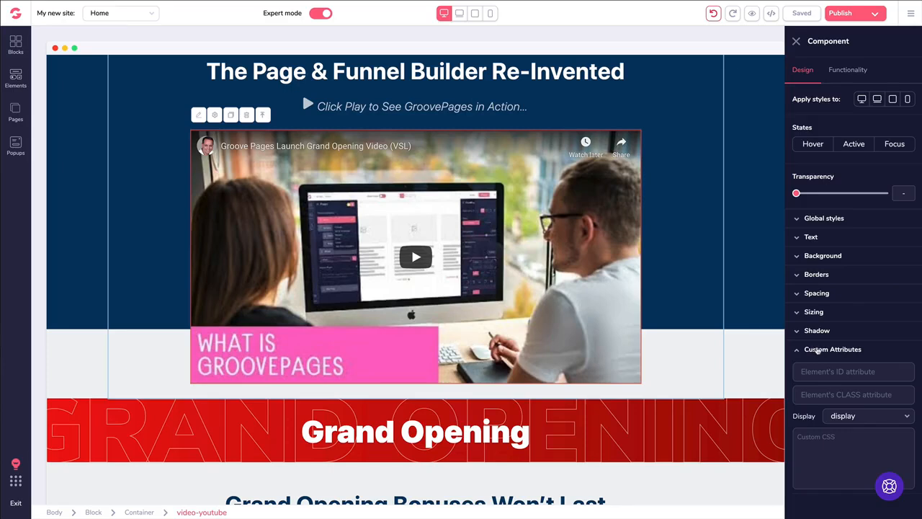
pyautogui.click(838, 416)
pyautogui.scroll(-1, 837, 413)
pyautogui.scroll(2, 836, 410)
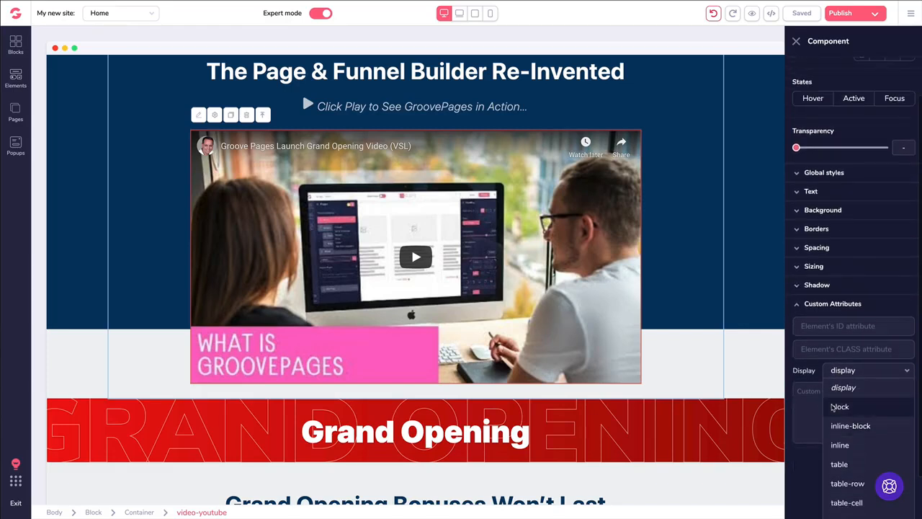
pyautogui.click(817, 354)
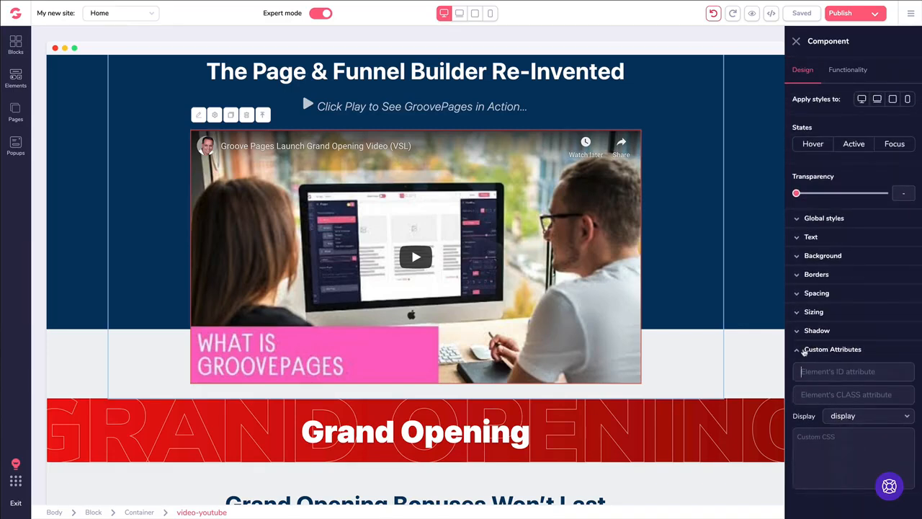
pyautogui.click(799, 351)
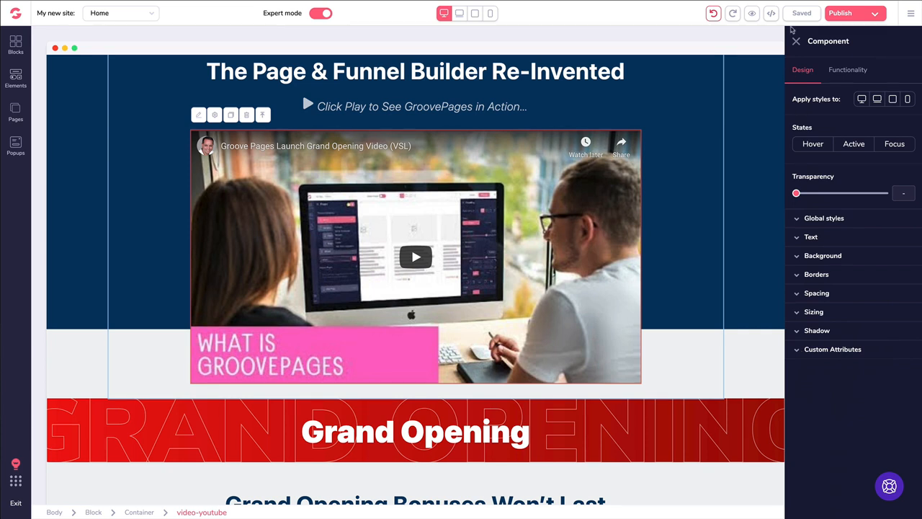
pyautogui.click(797, 41)
# Add a collapse element above Question #1 in the Frequently Asked Questions block and delete it again.
pyautogui.scroll(-15, 523, 152)
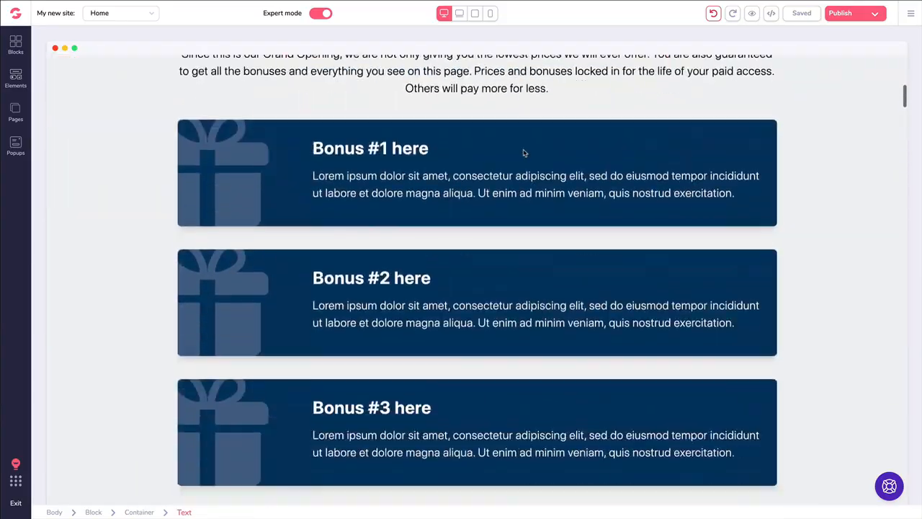
pyautogui.scroll(-20, 527, 153)
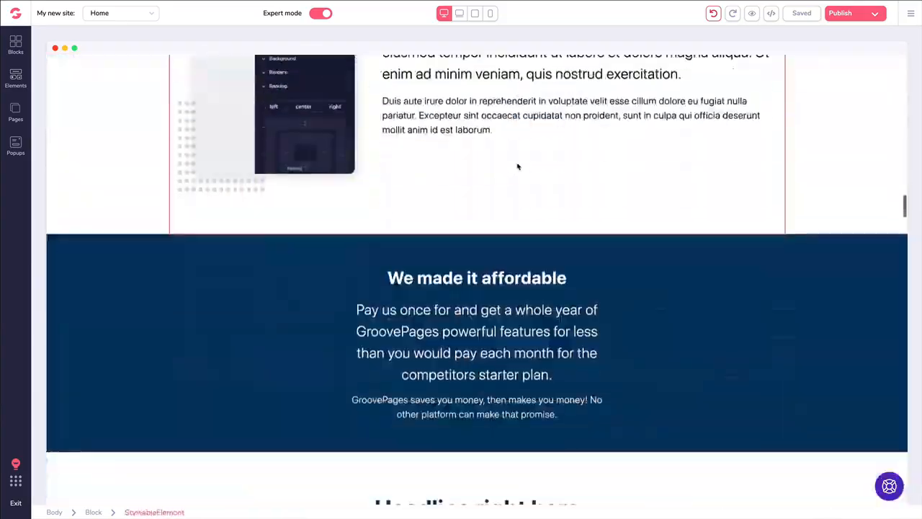
pyautogui.scroll(-20, 516, 166)
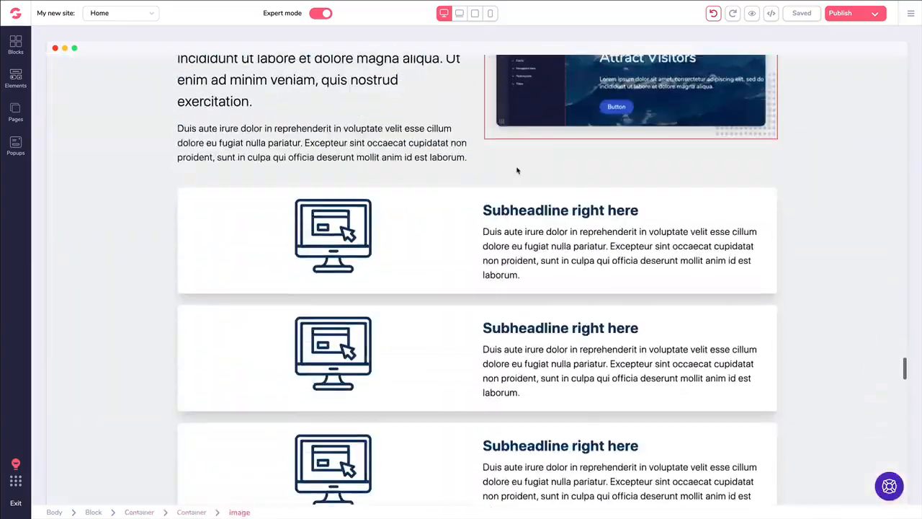
pyautogui.scroll(-20, 517, 170)
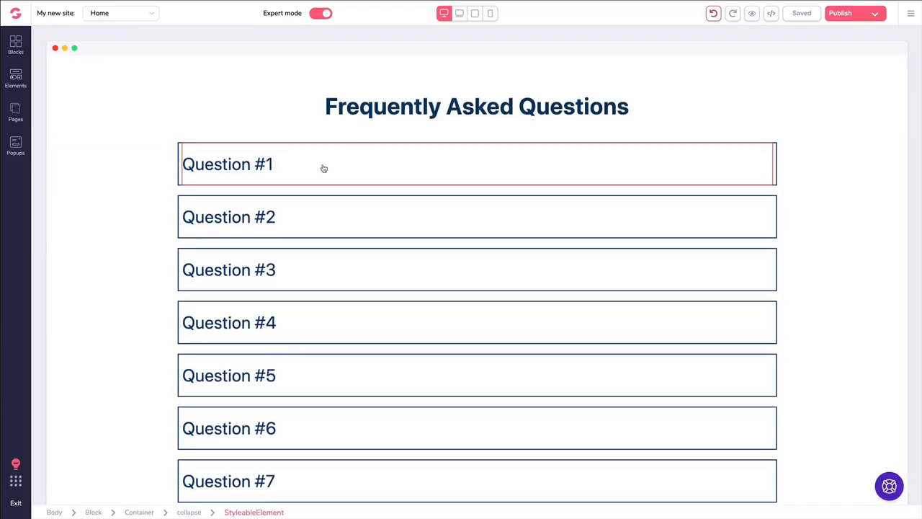
pyautogui.click(21, 80)
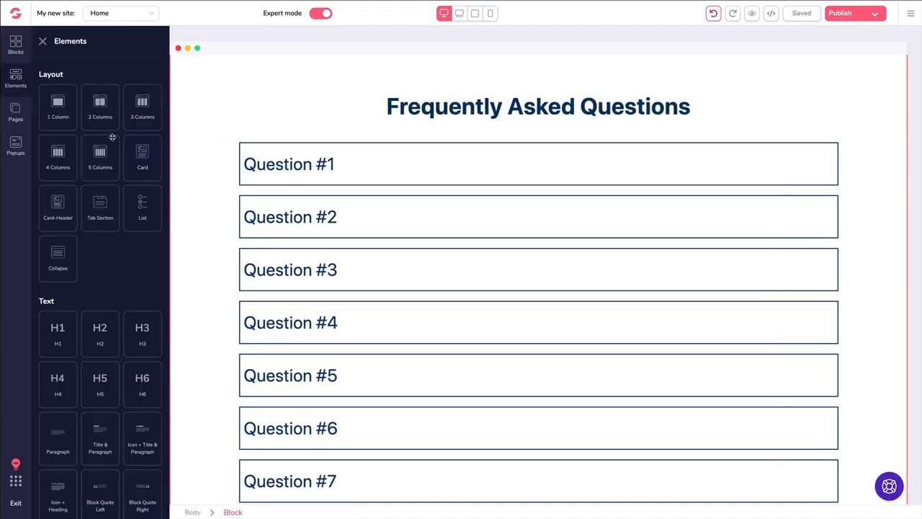
pyautogui.scroll(-1, 91, 182)
pyautogui.moveTo(66, 238); pyautogui.dragTo(336, 260)
pyautogui.scroll(-1, 317, 263)
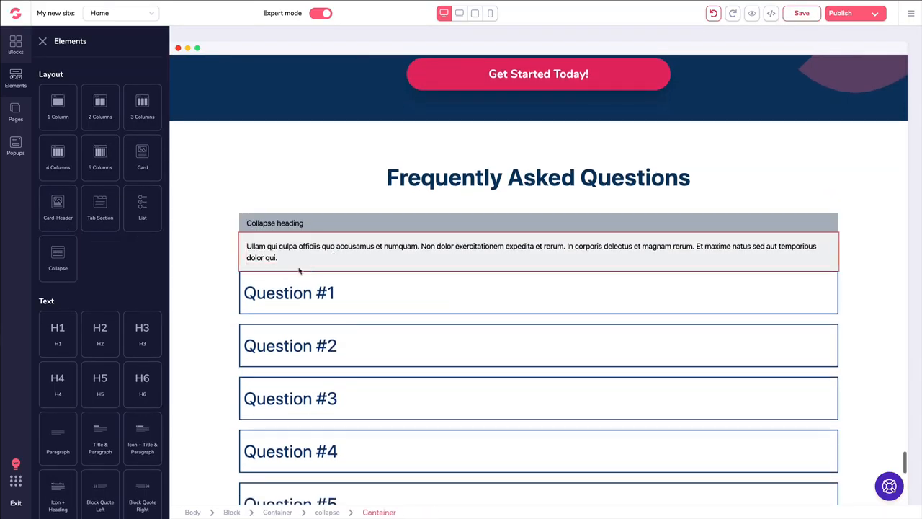
pyautogui.click(292, 230)
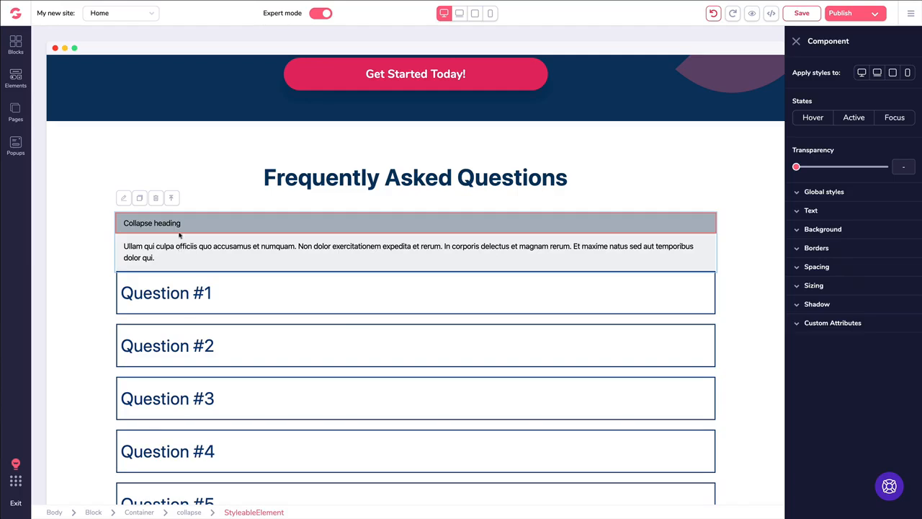
pyautogui.click(157, 199)
# Examine the heading text and open/closed settings of the Question #1 collapse element.
pyautogui.click(295, 241)
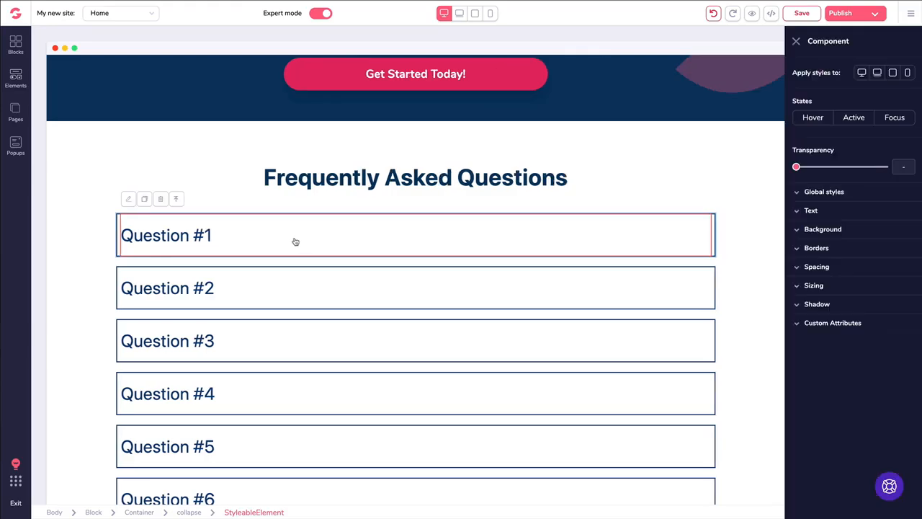
pyautogui.click(176, 199)
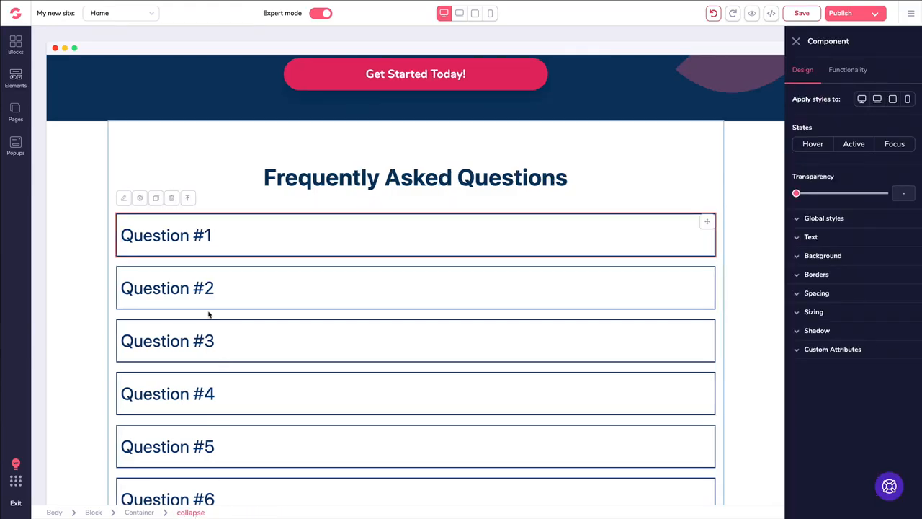
pyautogui.click(835, 74)
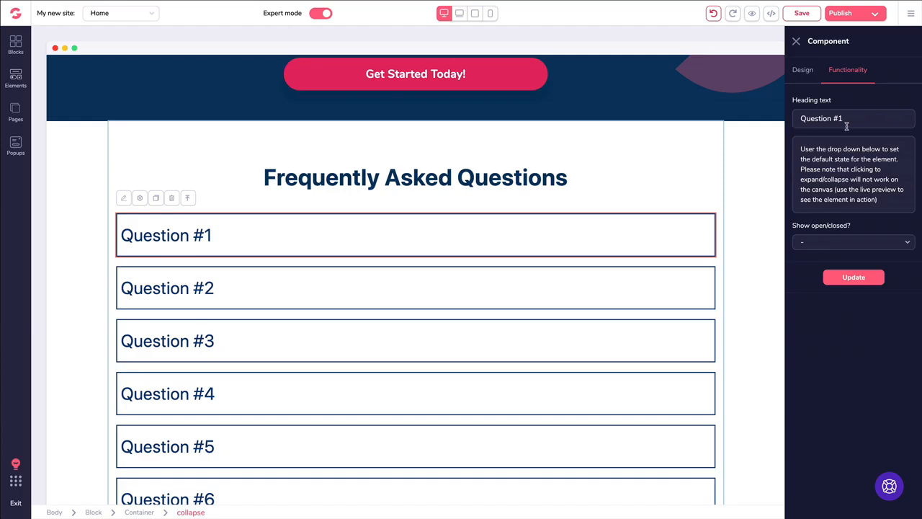
pyautogui.click(796, 42)
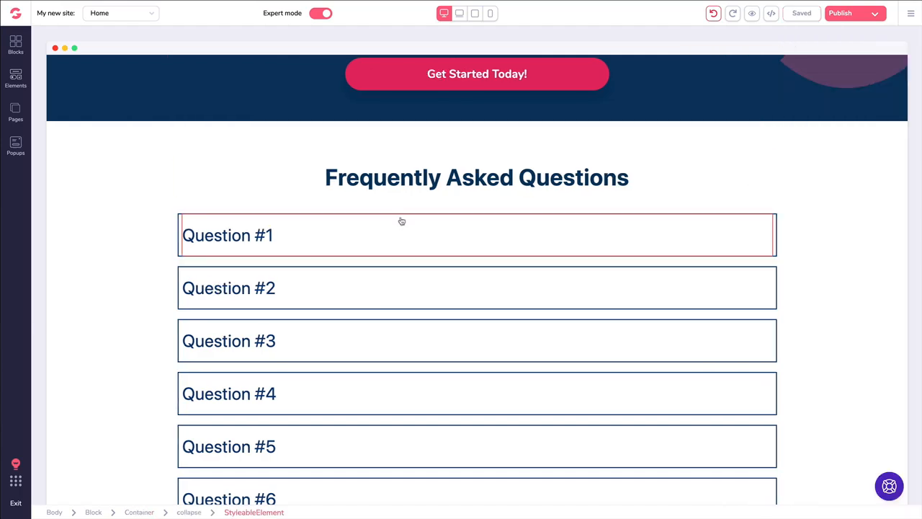
pyautogui.click(334, 228)
pyautogui.click(796, 41)
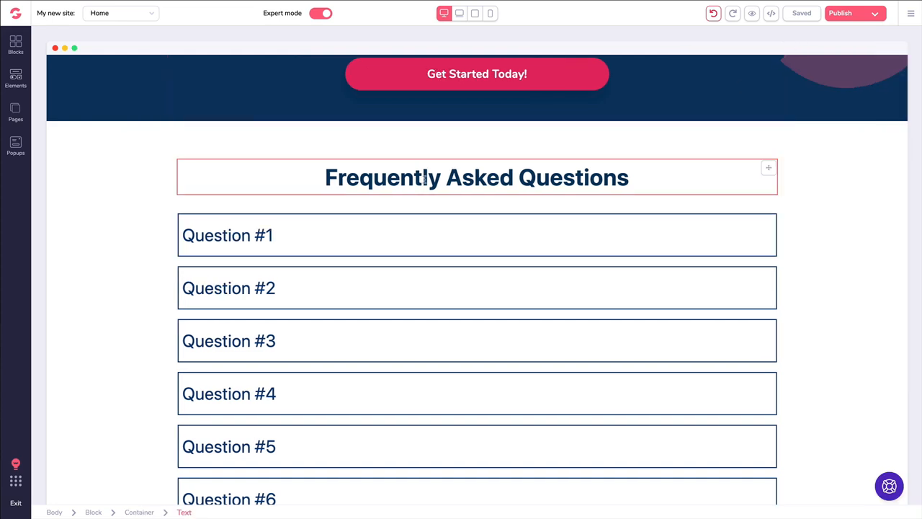
# Add a carousel element above the "Grand Opening Bonuses Won't Last" heading, below the red Grand Opening banner.
pyautogui.scroll(5, 424, 177)
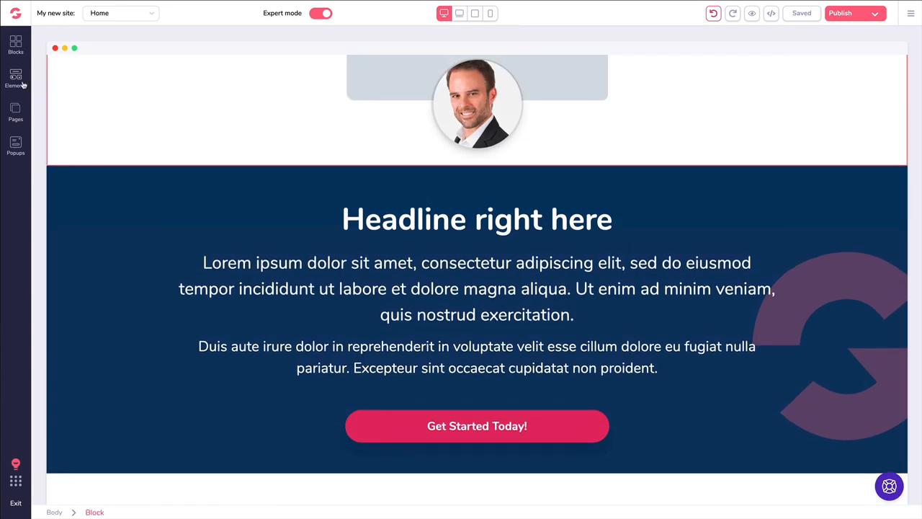
pyautogui.scroll(20, 242, 136)
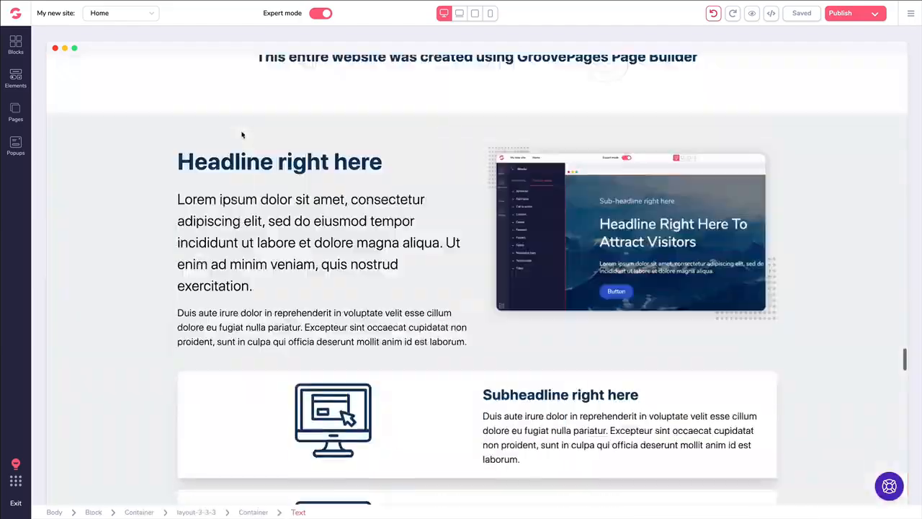
pyautogui.scroll(20, 242, 135)
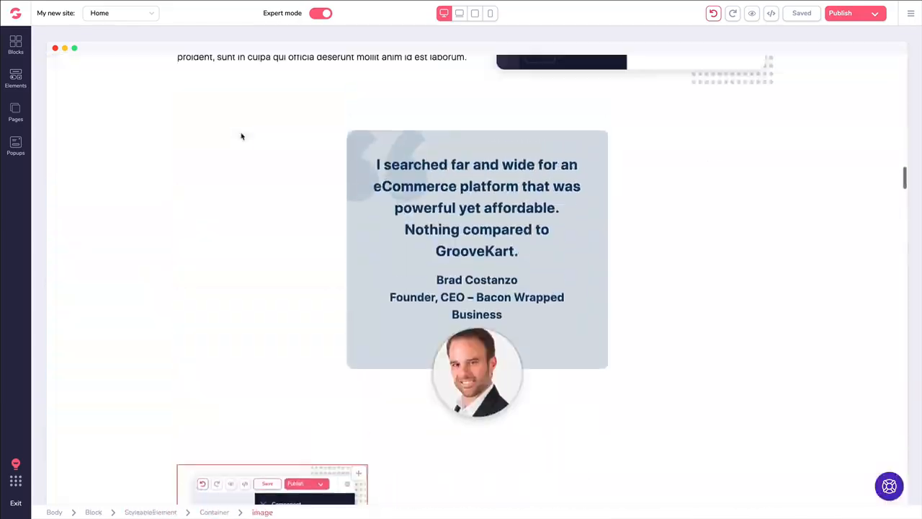
pyautogui.scroll(20, 869, 154)
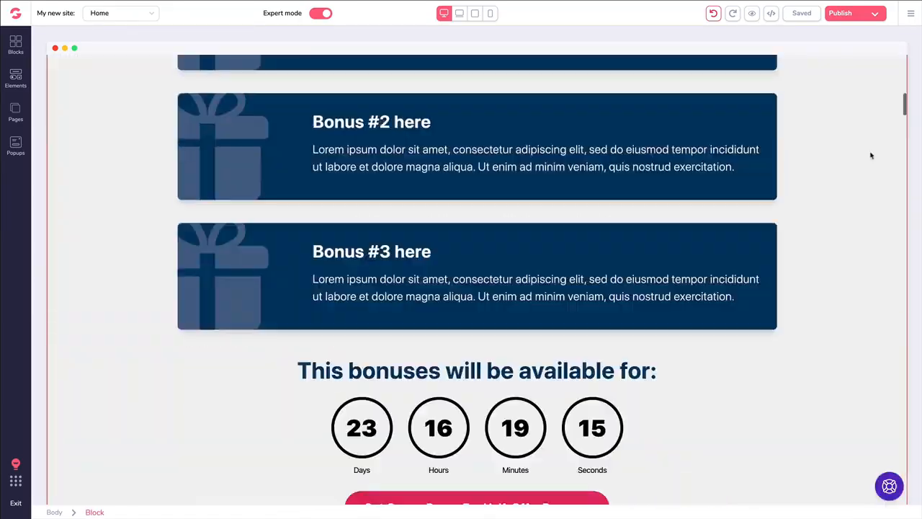
pyautogui.scroll(-3, 785, 148)
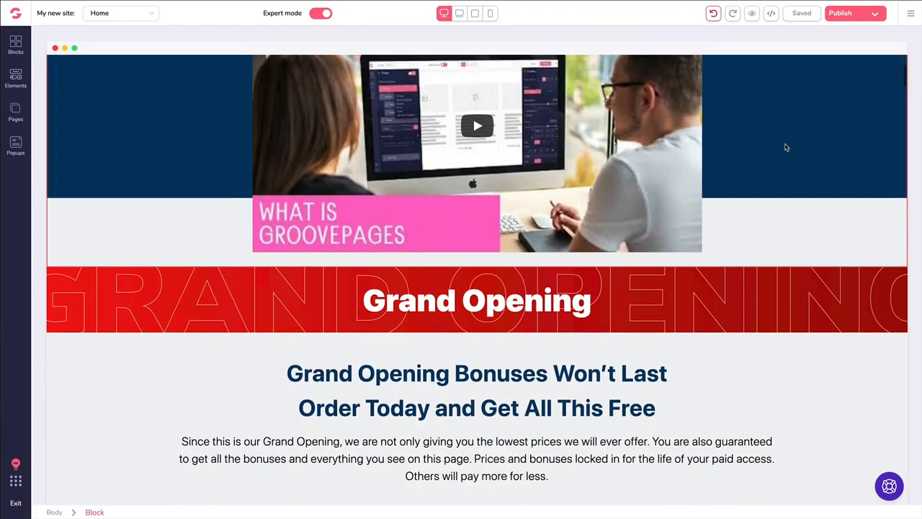
pyautogui.scroll(-1, 303, 237)
pyautogui.scroll(-1, 302, 237)
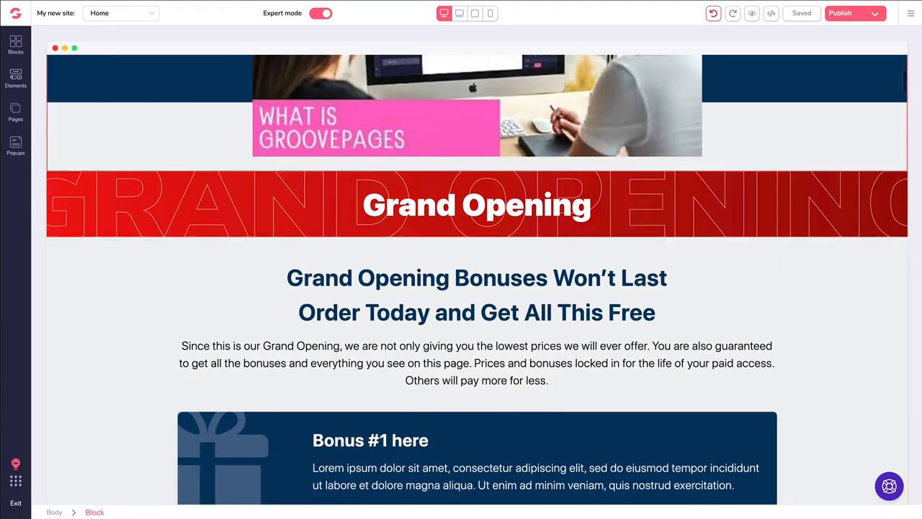
pyautogui.click(15, 80)
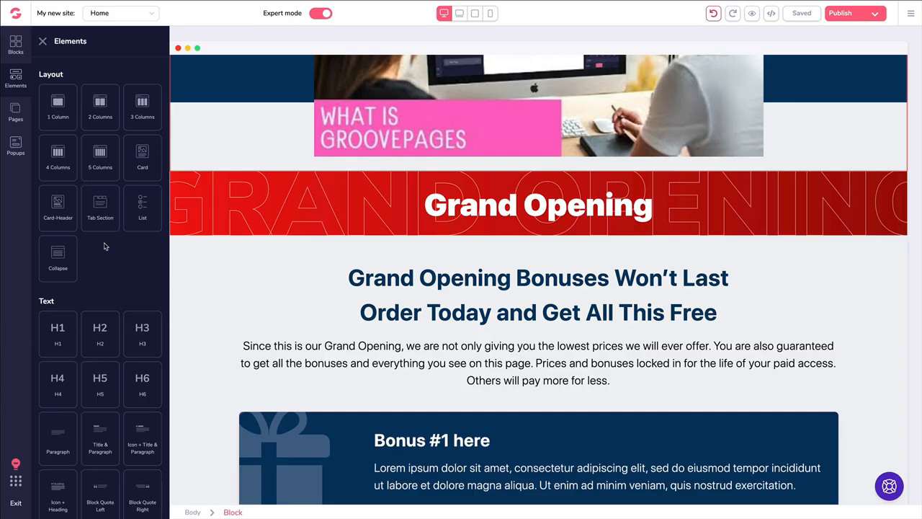
pyautogui.scroll(-5, 113, 228)
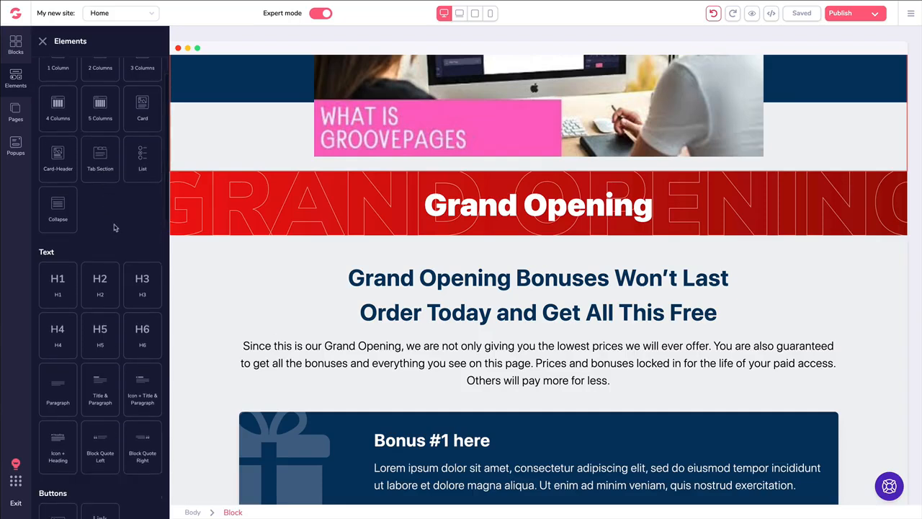
pyautogui.scroll(-3, 115, 224)
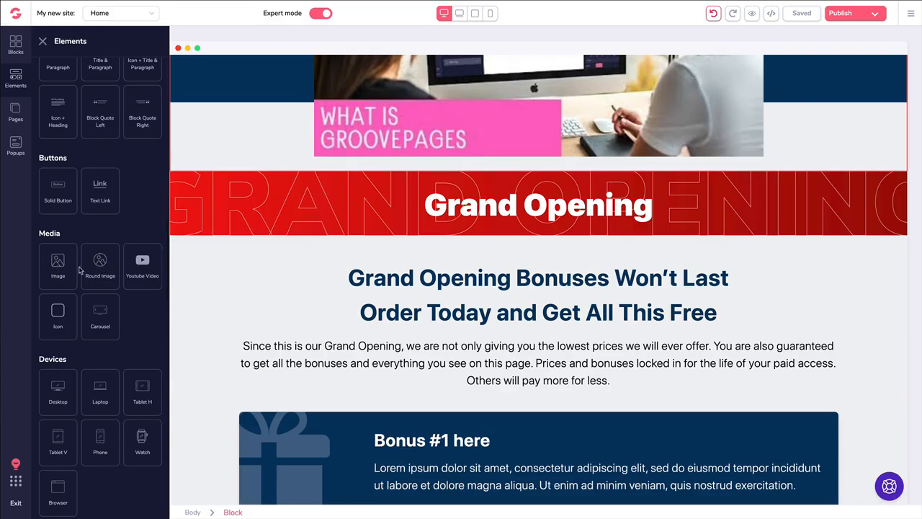
pyautogui.moveTo(98, 312); pyautogui.dragTo(422, 395)
pyautogui.scroll(-1, 360, 346)
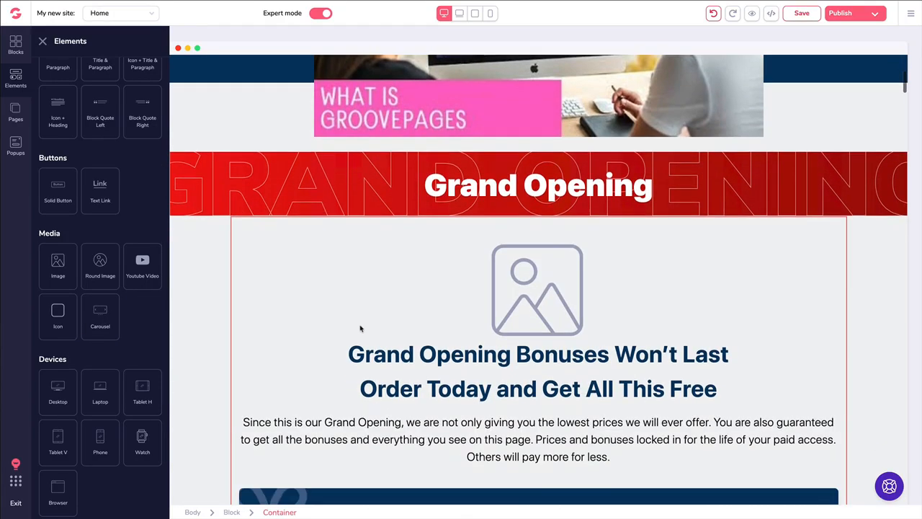
# Enable loop and autoplay for the carousel, with a 2000 ms autoplay interval and 4 slides.
pyautogui.click(559, 303)
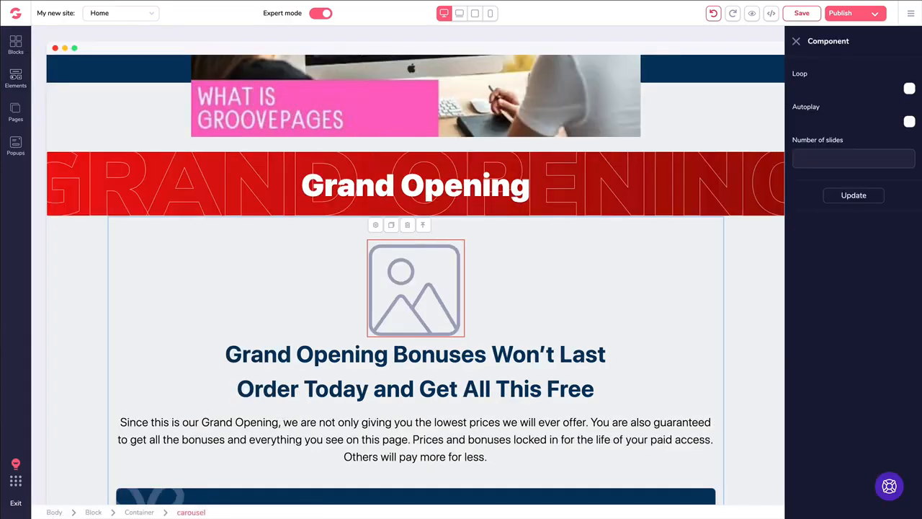
pyautogui.click(909, 88)
pyautogui.click(909, 122)
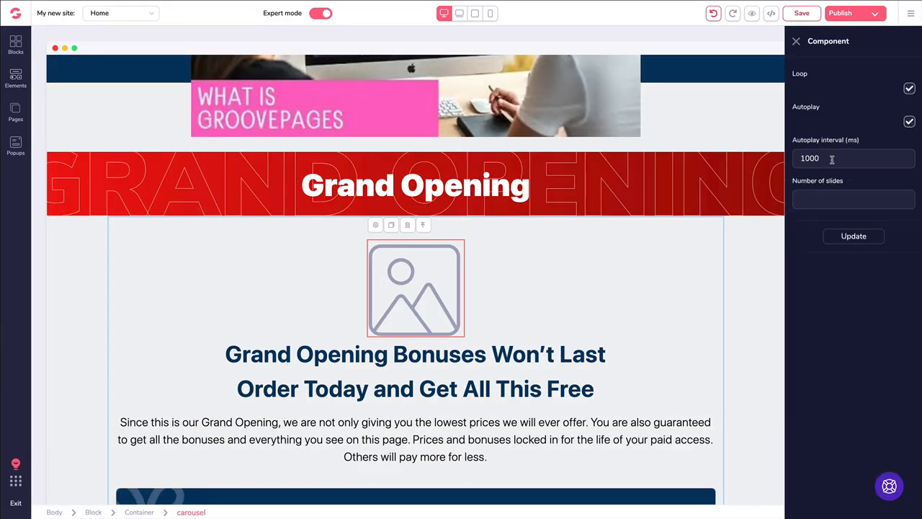
pyautogui.moveTo(834, 159); pyautogui.dragTo(748, 162)
pyautogui.write('2')
pyautogui.click(828, 192)
pyautogui.write('4')
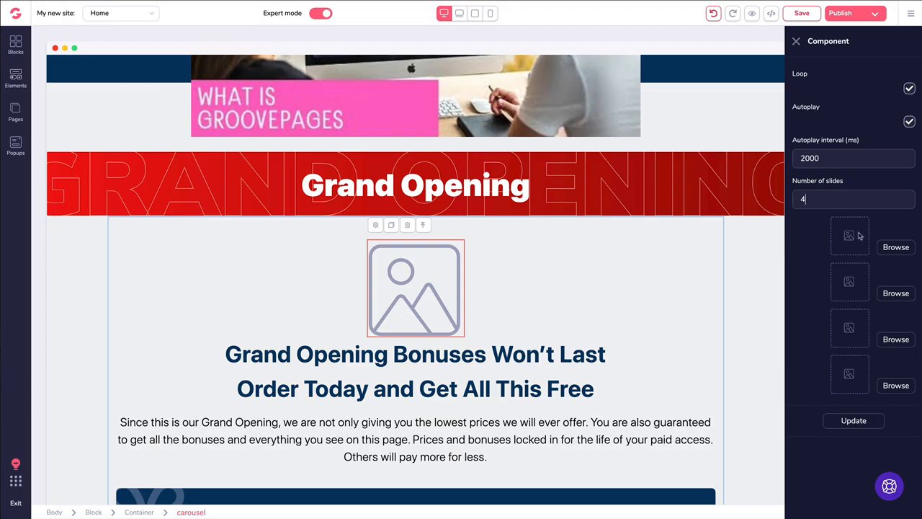
# Use the library's butterfly photo for the first carousel slide and the puppy photo for the second.
pyautogui.click(895, 247)
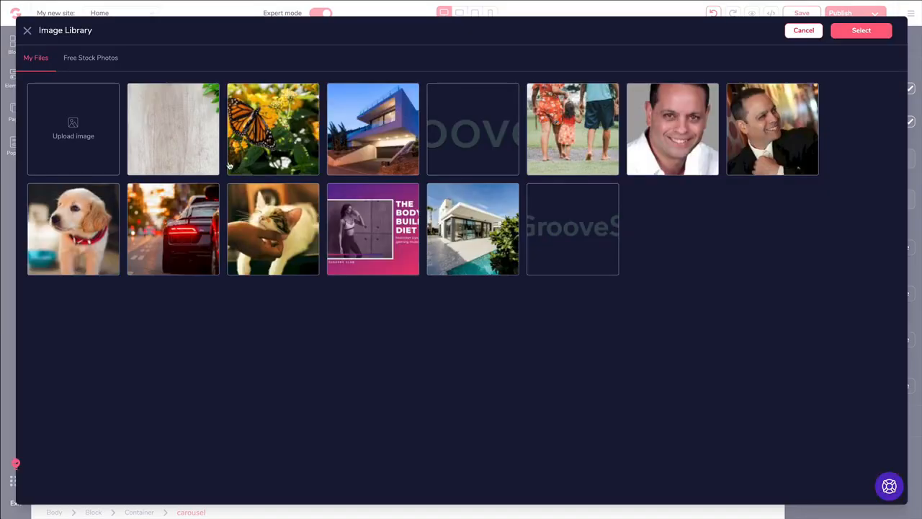
pyautogui.click(273, 152)
pyautogui.click(861, 30)
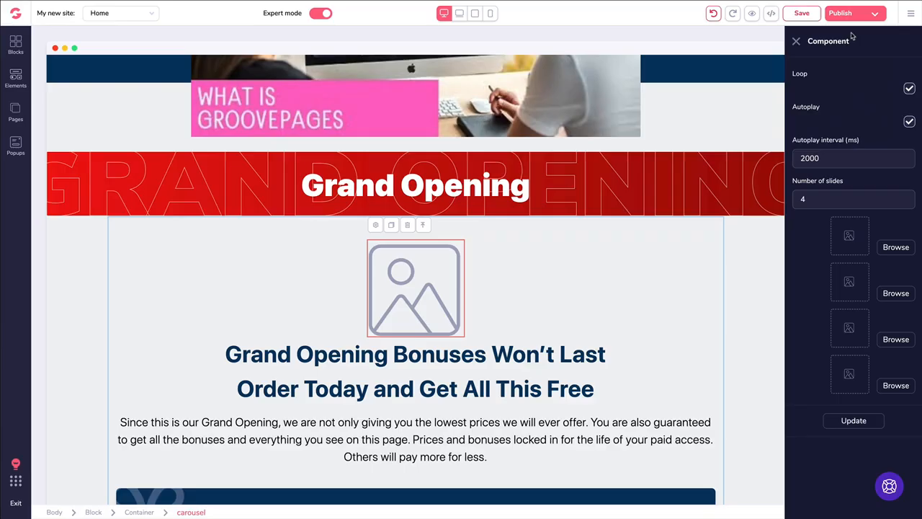
pyautogui.click(890, 294)
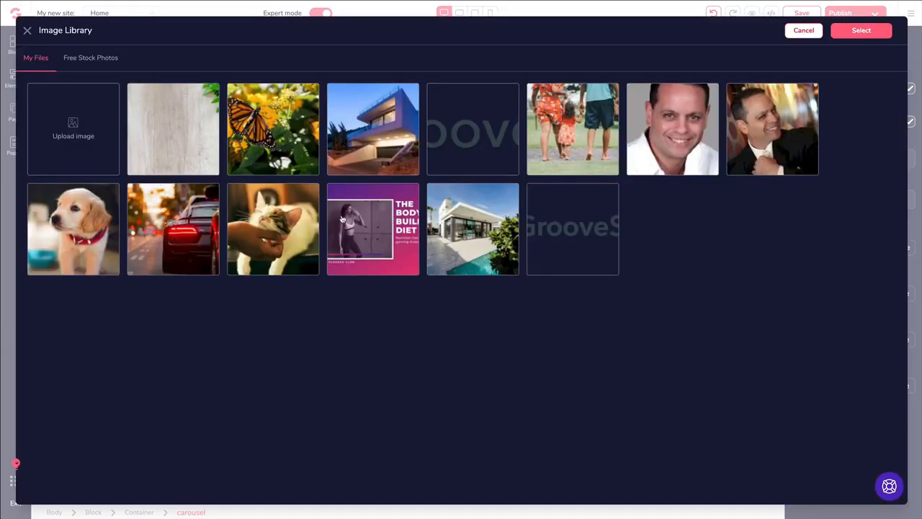
pyautogui.click(61, 230)
pyautogui.click(861, 30)
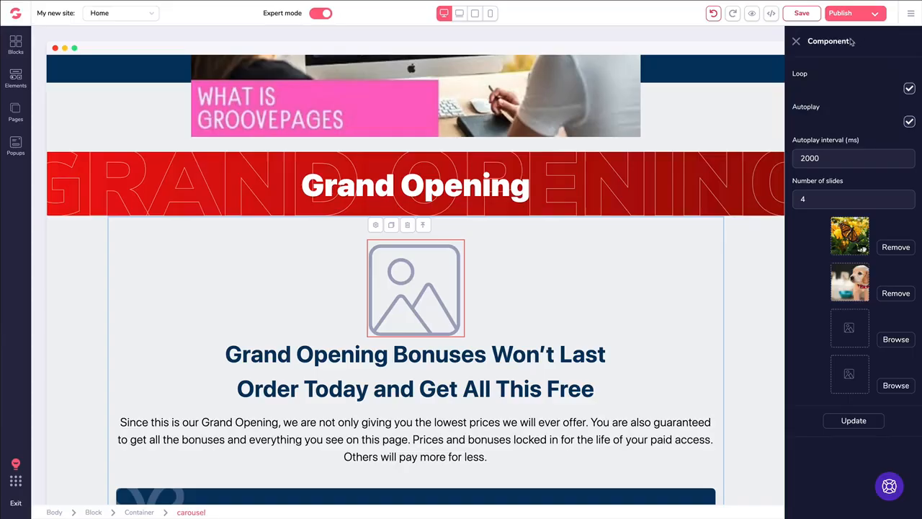
# Use the cat photo for the third carousel slide and the car photo for the fourth, and update the carousel.
pyautogui.click(890, 339)
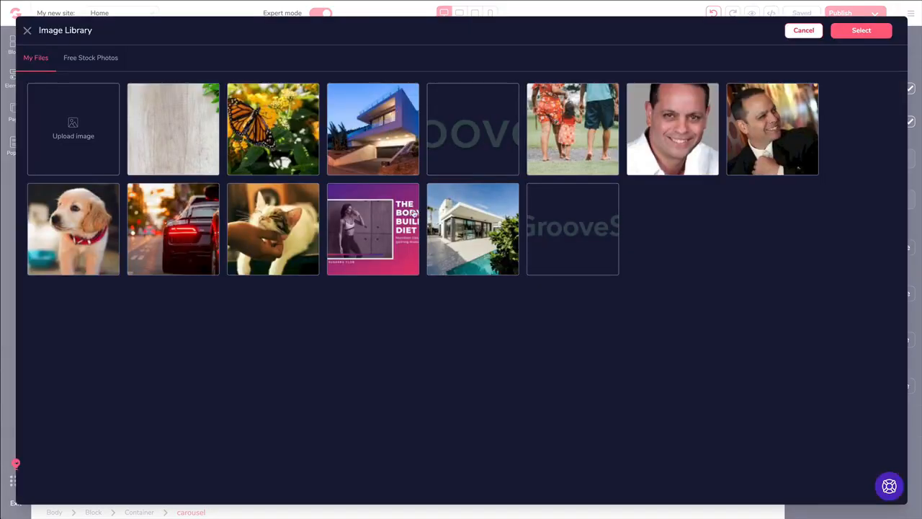
pyautogui.click(281, 225)
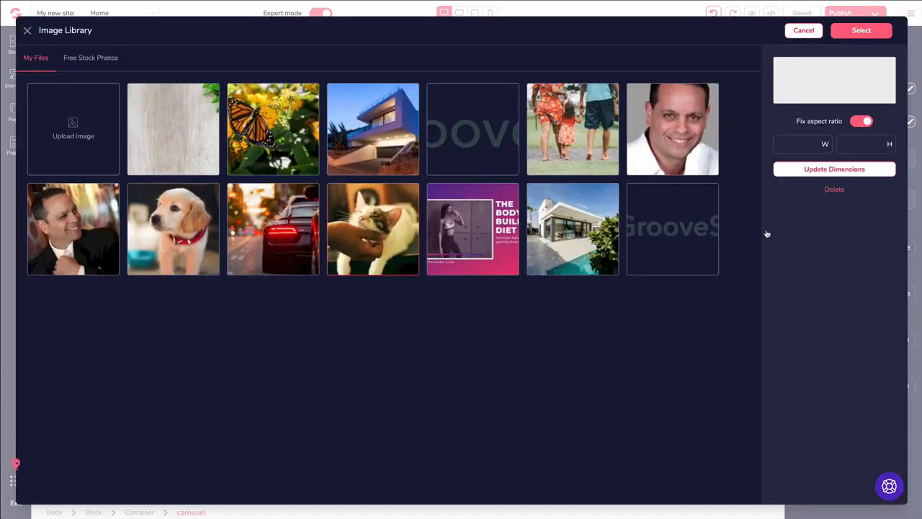
pyautogui.click(861, 31)
pyautogui.click(893, 386)
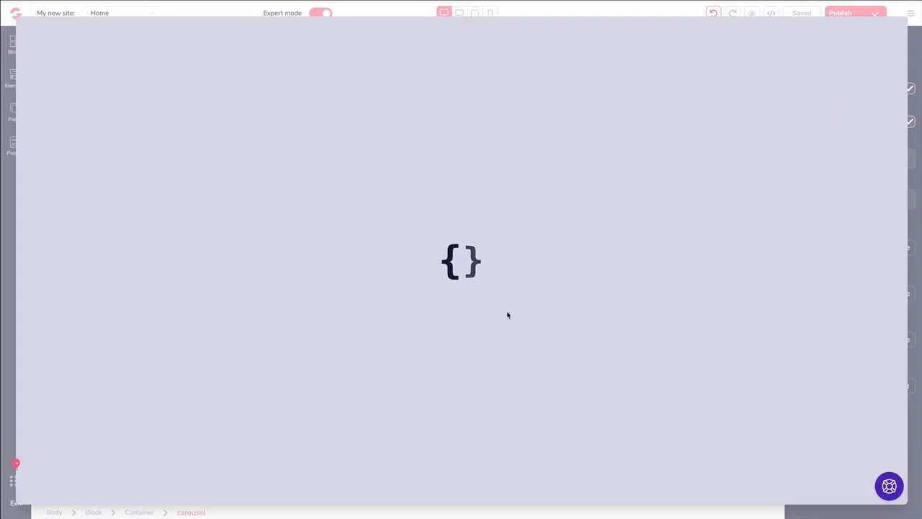
pyautogui.click(201, 229)
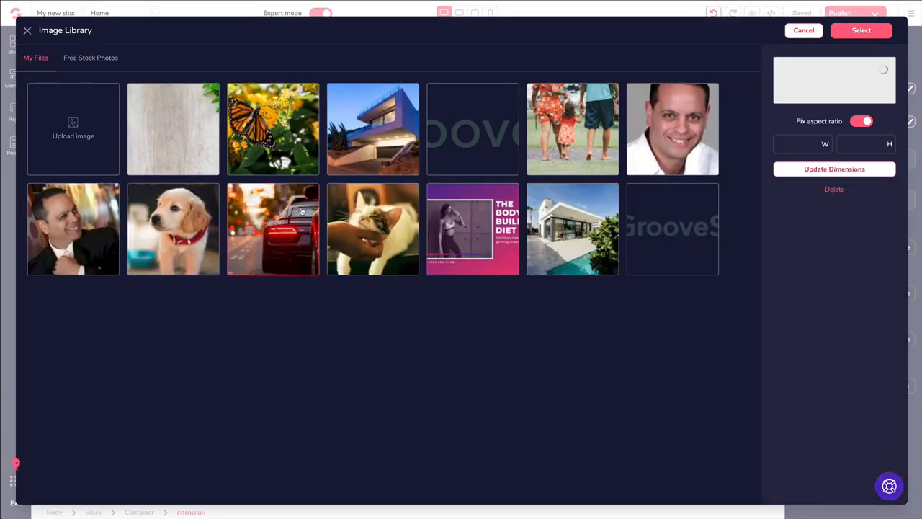
pyautogui.click(861, 31)
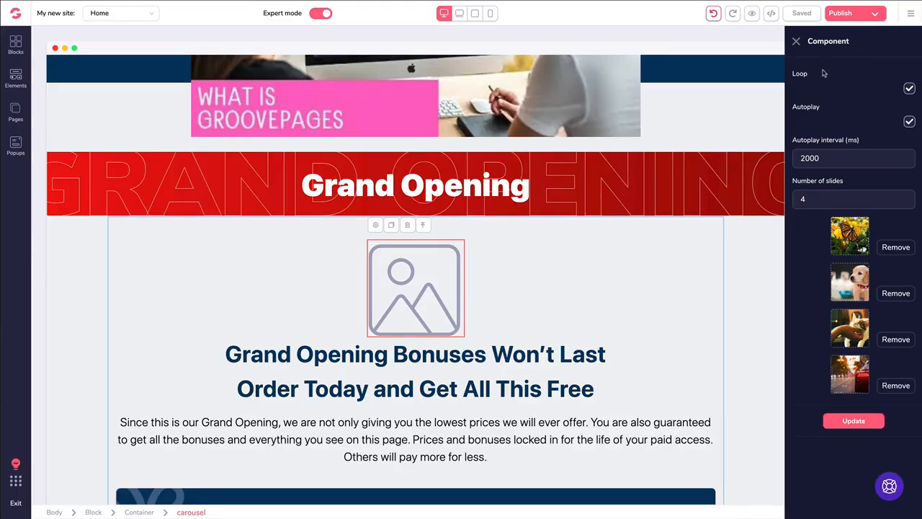
pyautogui.click(854, 421)
# Look over the carousel's slides and delete the whole block containing it, below the red Grand Opening banner.
pyautogui.scroll(-3, 588, 352)
pyautogui.scroll(-1, 588, 352)
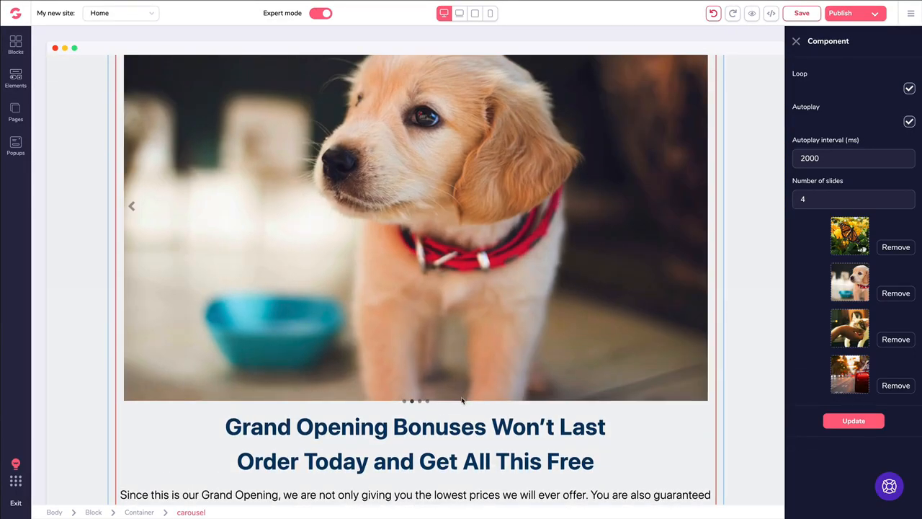
pyautogui.click(135, 209)
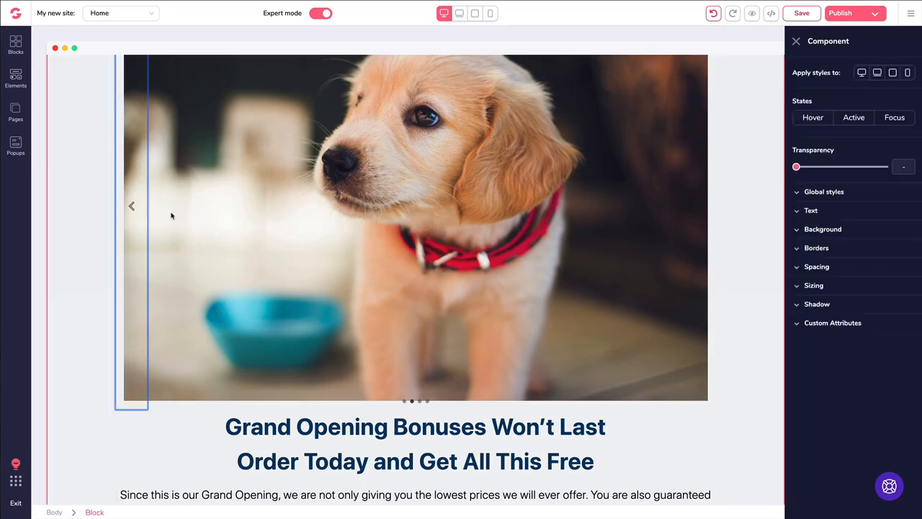
pyautogui.click(519, 442)
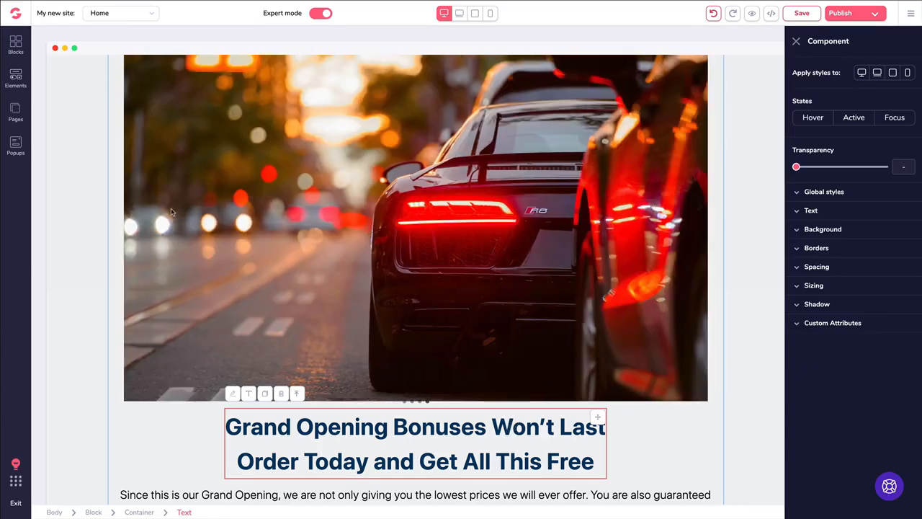
pyautogui.scroll(3, 171, 211)
pyautogui.click(76, 167)
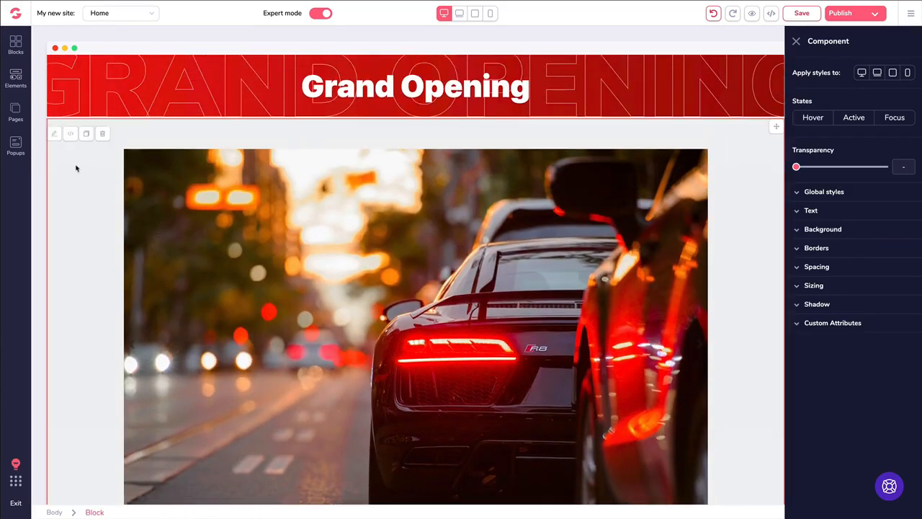
pyautogui.click(102, 134)
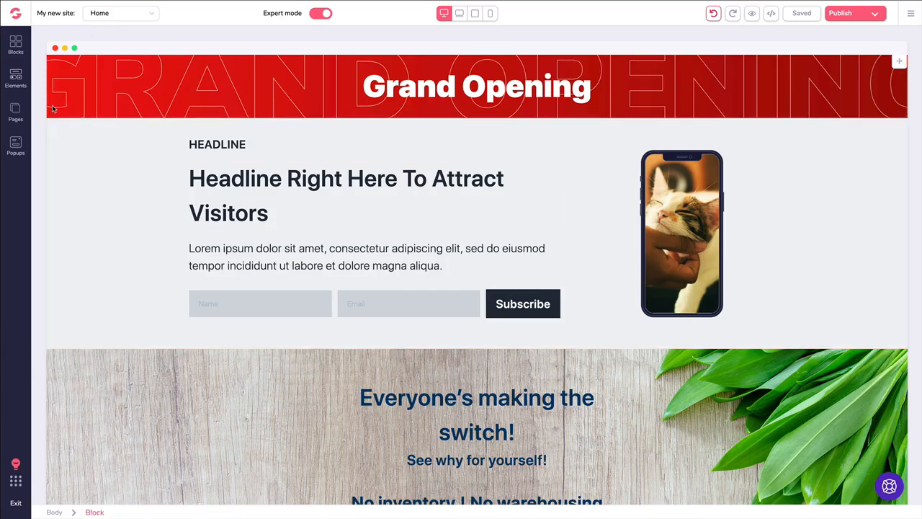
# Switch to the Pricing page and set the text color of the Plan #1 "Get Started Today!" button to black.
pyautogui.click(16, 112)
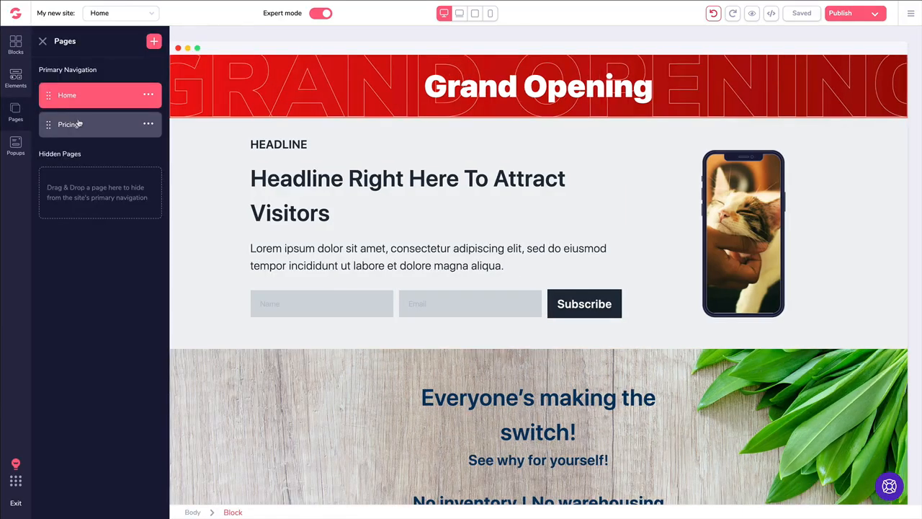
pyautogui.click(73, 121)
pyautogui.scroll(-3, 303, 161)
pyautogui.scroll(-8, 303, 161)
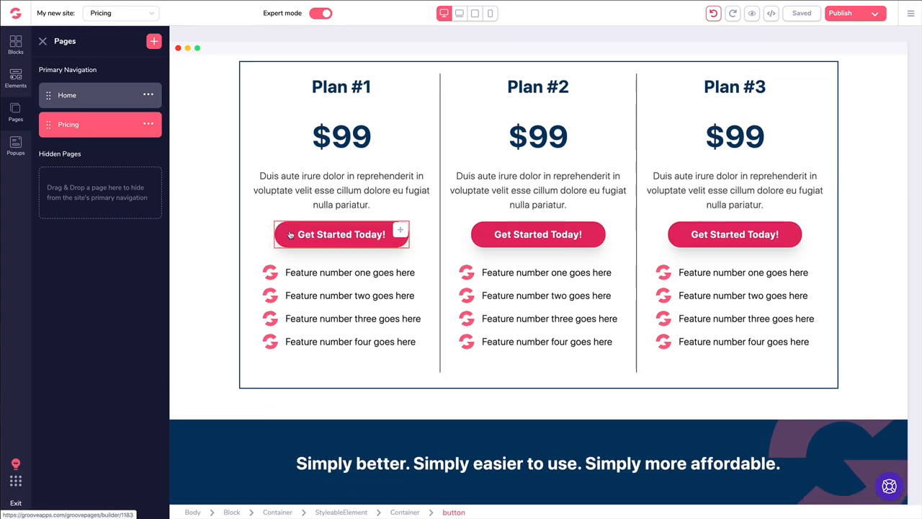
pyautogui.click(298, 235)
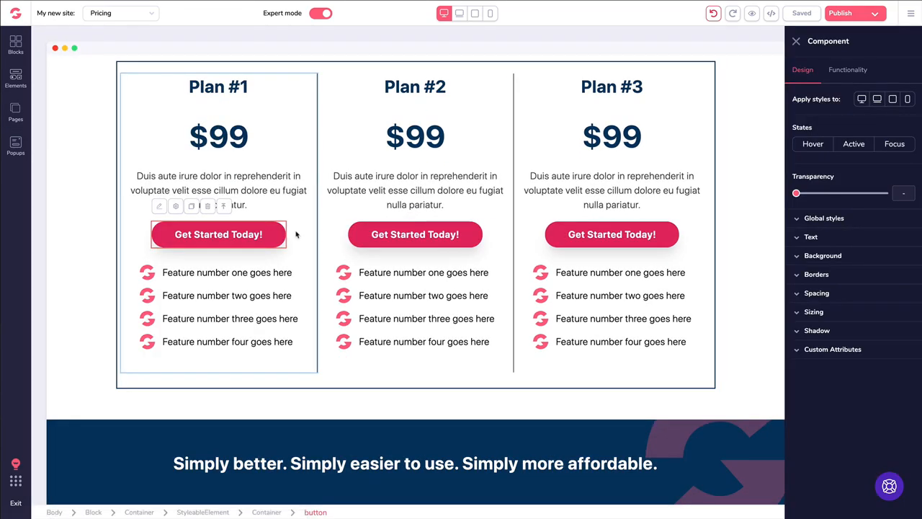
pyautogui.click(809, 239)
pyautogui.click(885, 280)
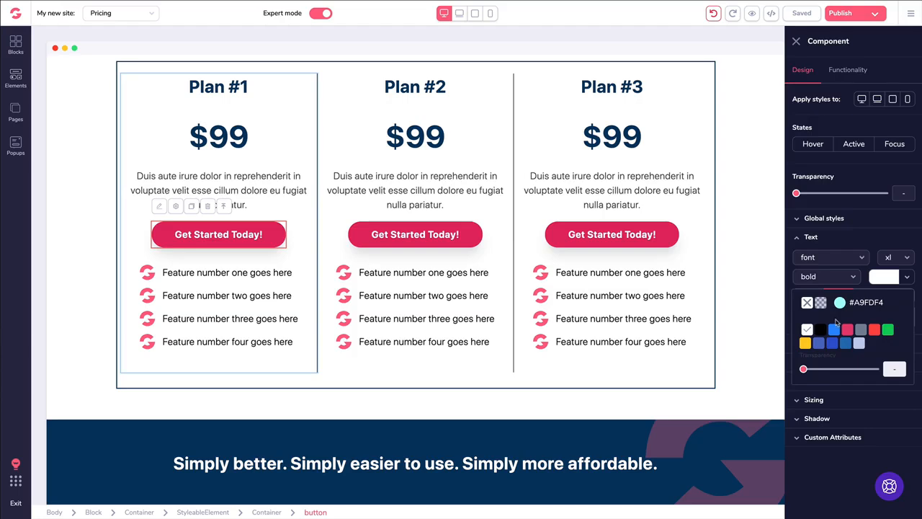
pyautogui.click(820, 329)
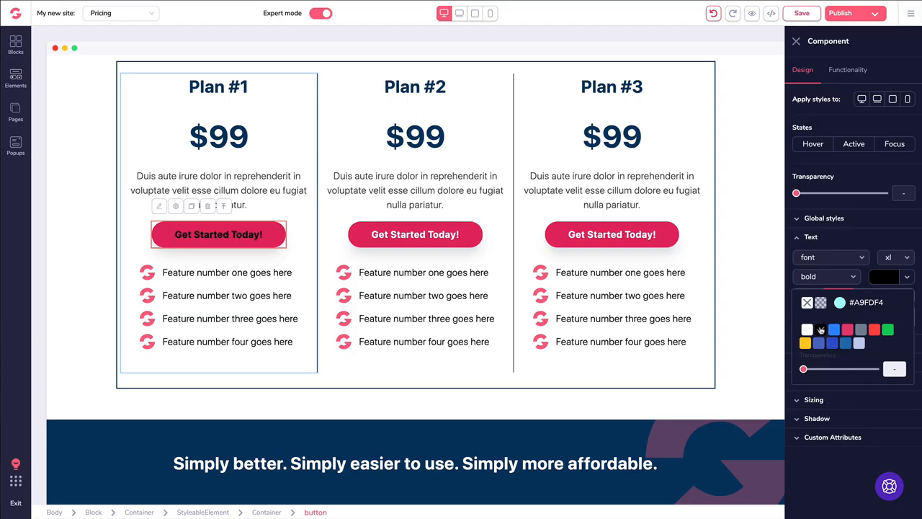
# Set the background color of the Plan #1 "Get Started Today!" button to yellow.
pyautogui.click(805, 238)
pyautogui.click(836, 258)
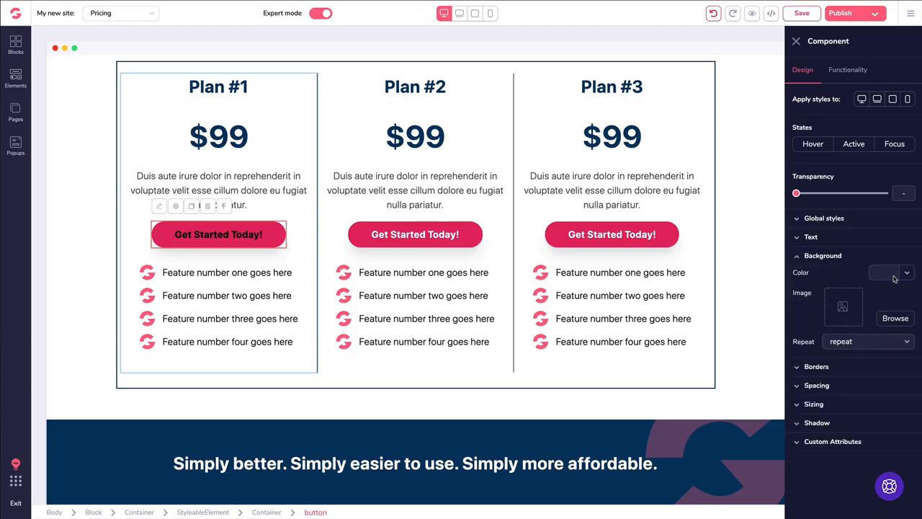
pyautogui.click(892, 276)
pyautogui.click(805, 338)
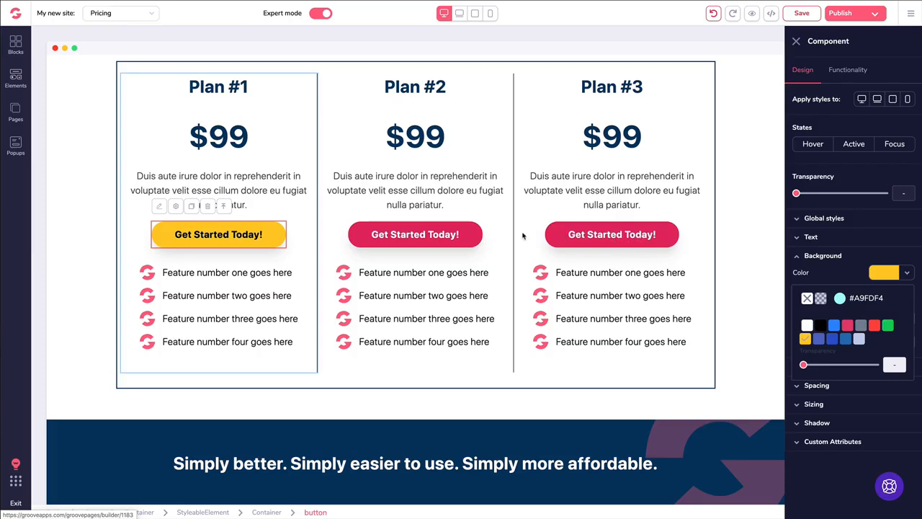
# Save the Plan #1 button's styling as a new global style named "Yellow Black Button".
pyautogui.click(797, 220)
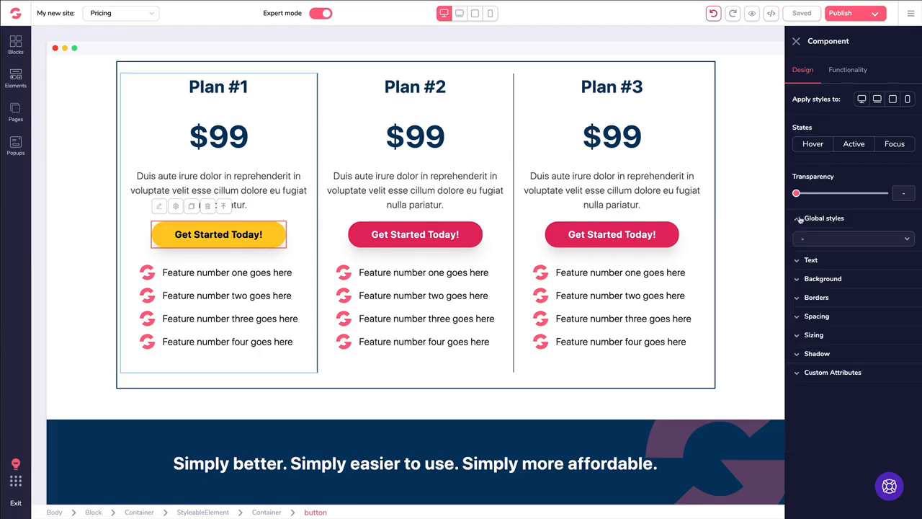
pyautogui.click(829, 240)
pyautogui.click(830, 253)
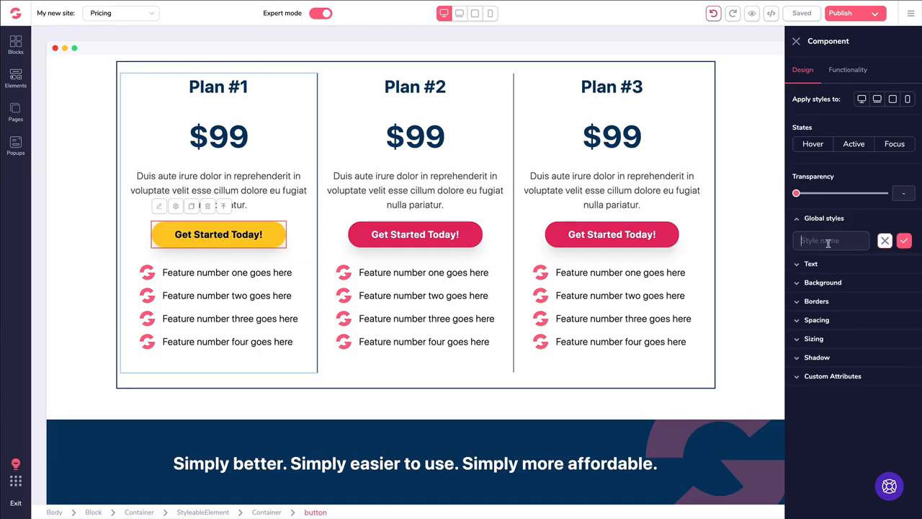
pyautogui.write('Yellow Black Button')
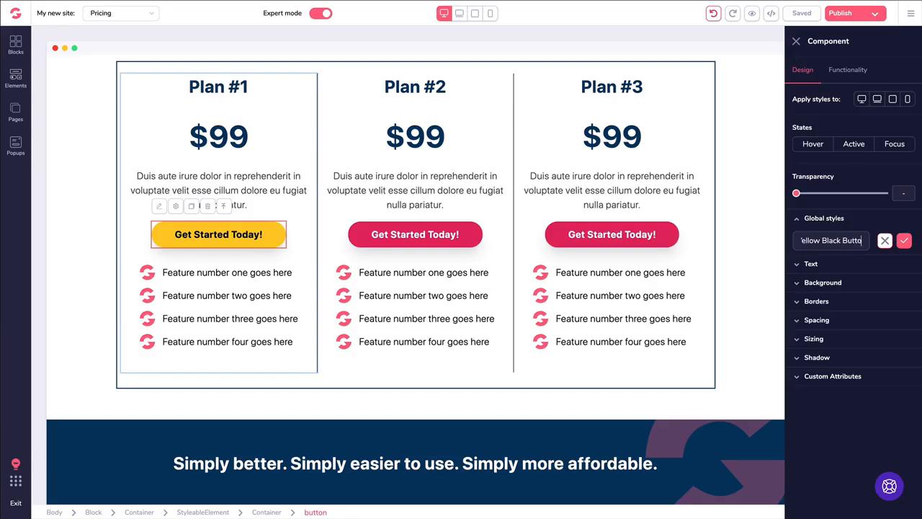
pyautogui.click(904, 241)
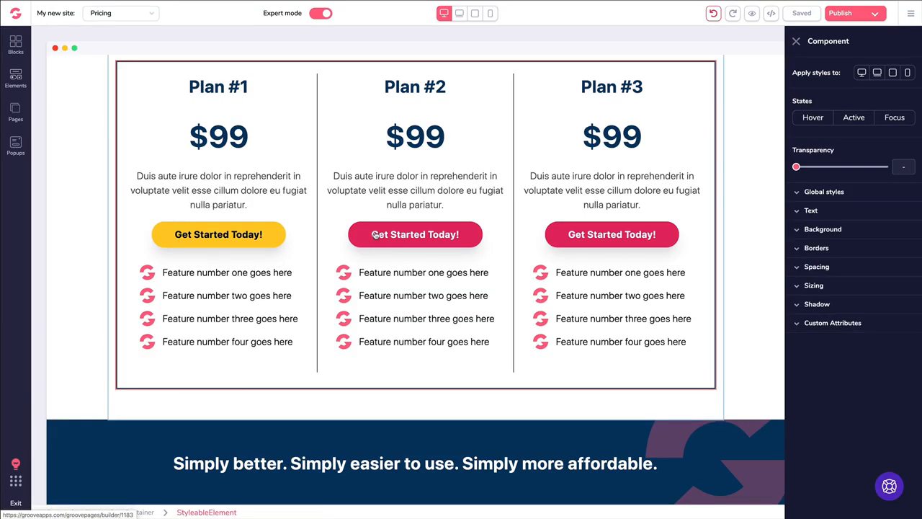
# Apply the "Yellow Black Button" global style to the Plan #2 and Plan #3 "Get Started Today!" buttons.
pyautogui.click(400, 235)
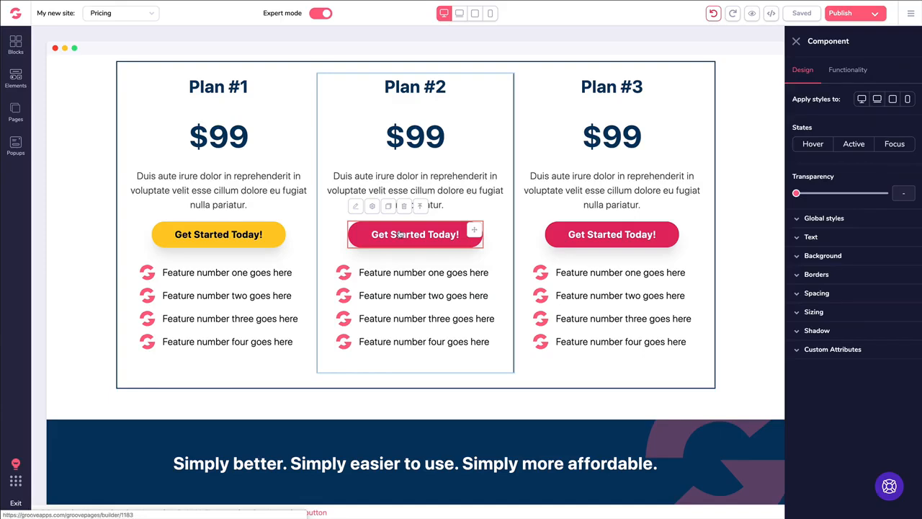
pyautogui.click(826, 218)
pyautogui.click(831, 242)
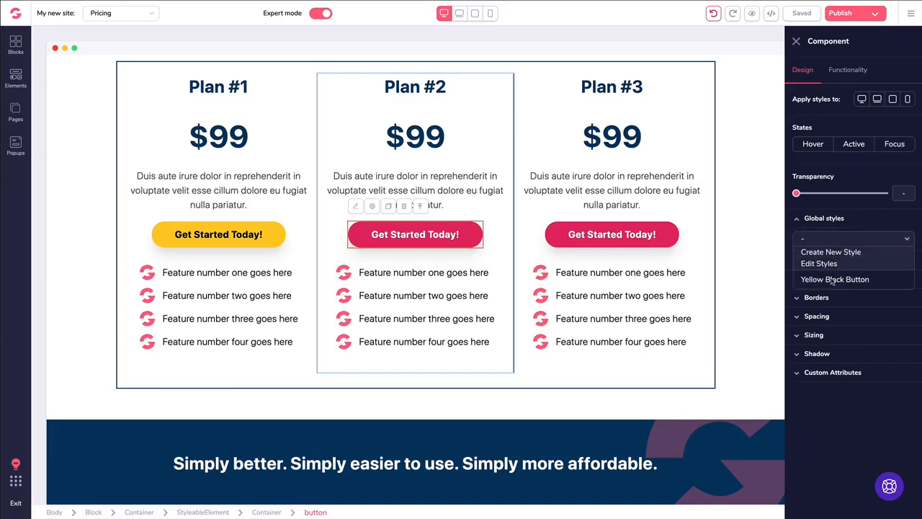
pyautogui.click(832, 280)
pyautogui.click(591, 234)
pyautogui.click(591, 235)
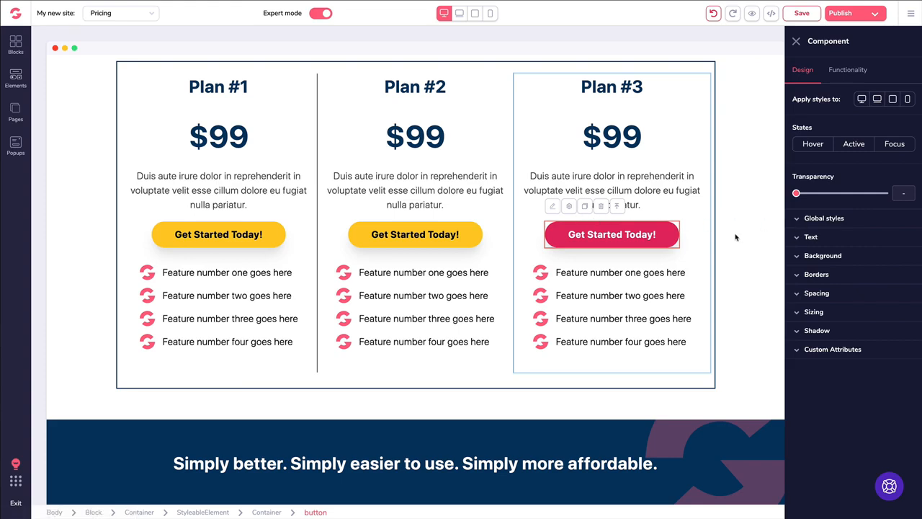
pyautogui.click(814, 218)
pyautogui.click(818, 238)
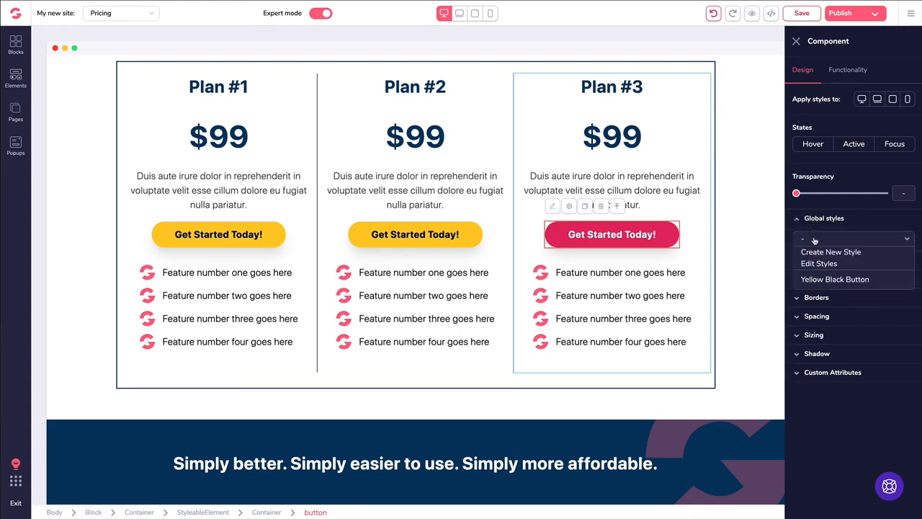
pyautogui.click(827, 279)
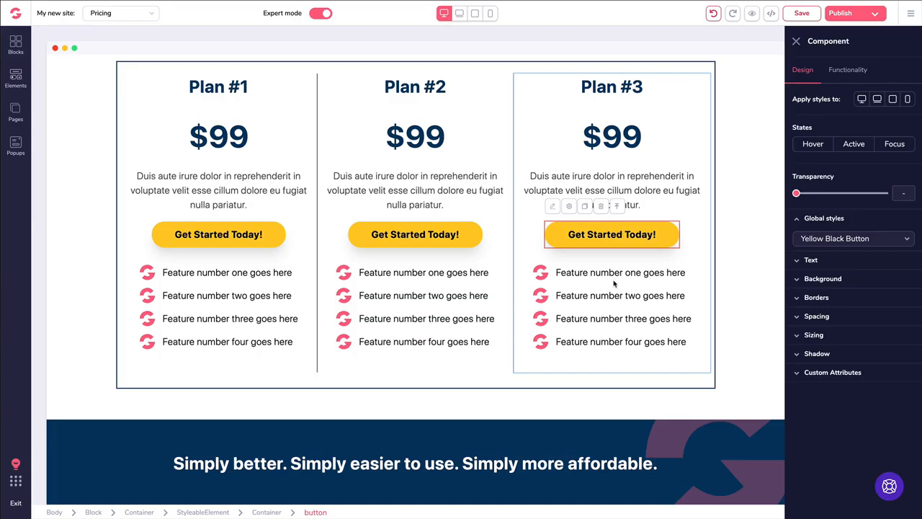
# Undo the global style on the Plan #3 and Plan #2 buttons and the yellow background on the Plan #1 button.
pyautogui.click(713, 14)
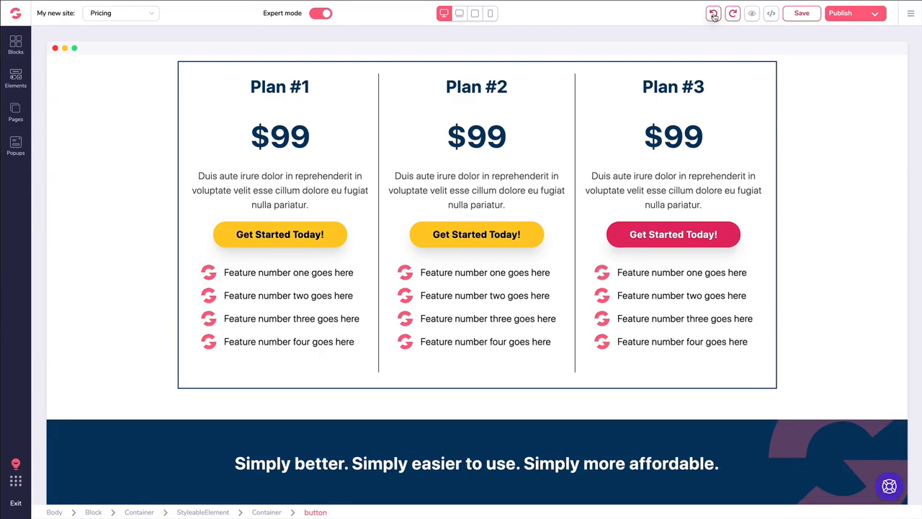
pyautogui.click(713, 14)
pyautogui.click(713, 14)
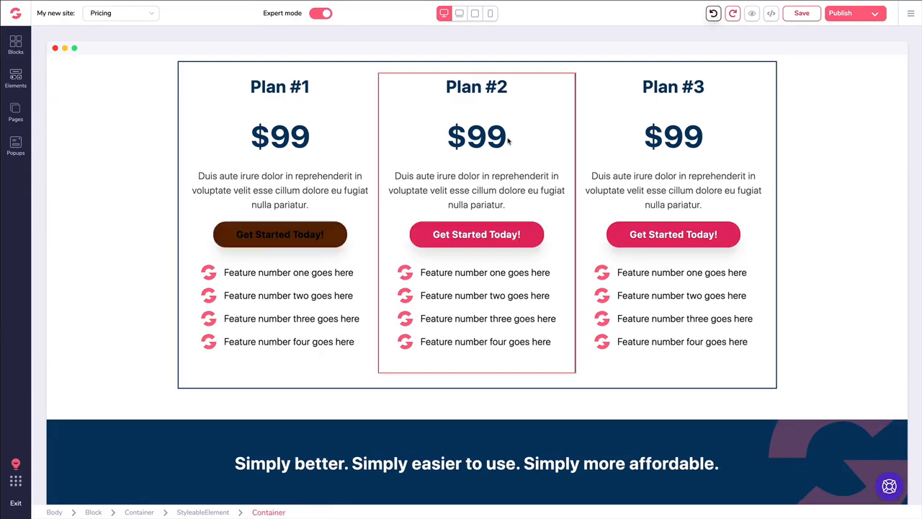
pyautogui.click(713, 14)
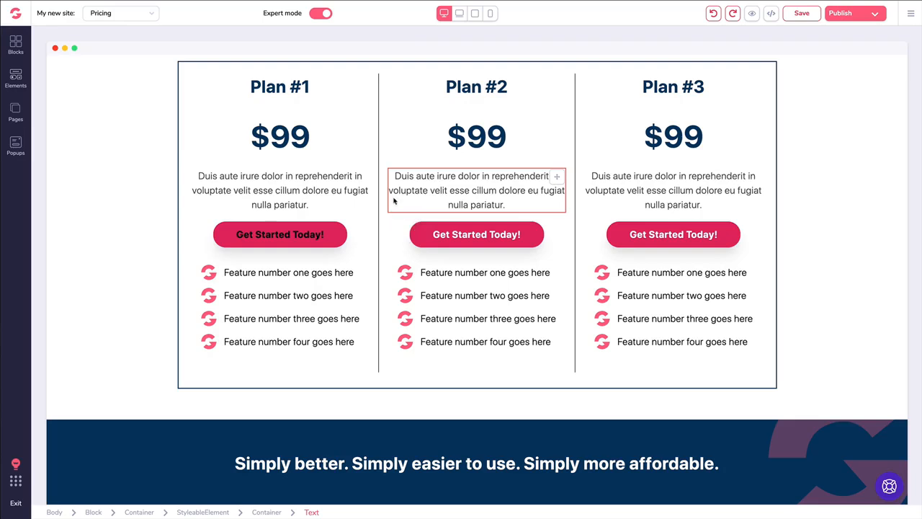
# Look through the site's list of saved revisions and exit without restoring any version.
pyautogui.click(910, 13)
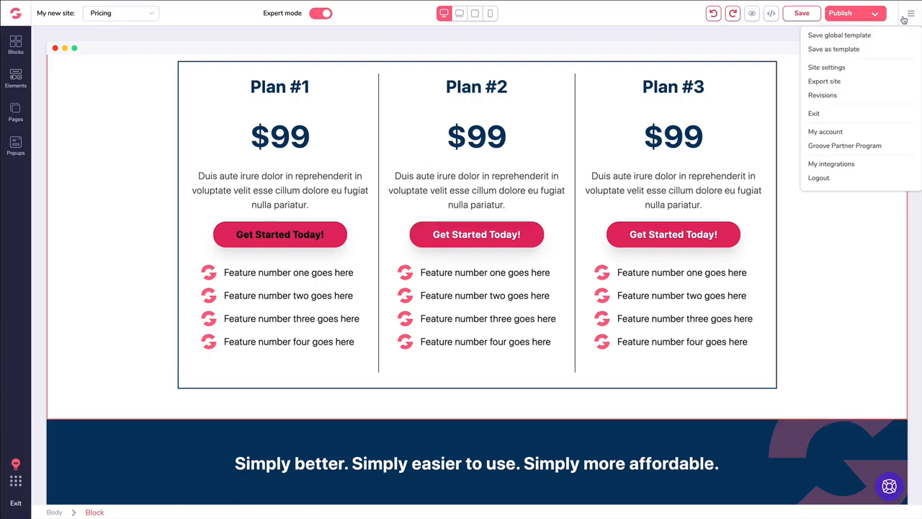
pyautogui.click(823, 94)
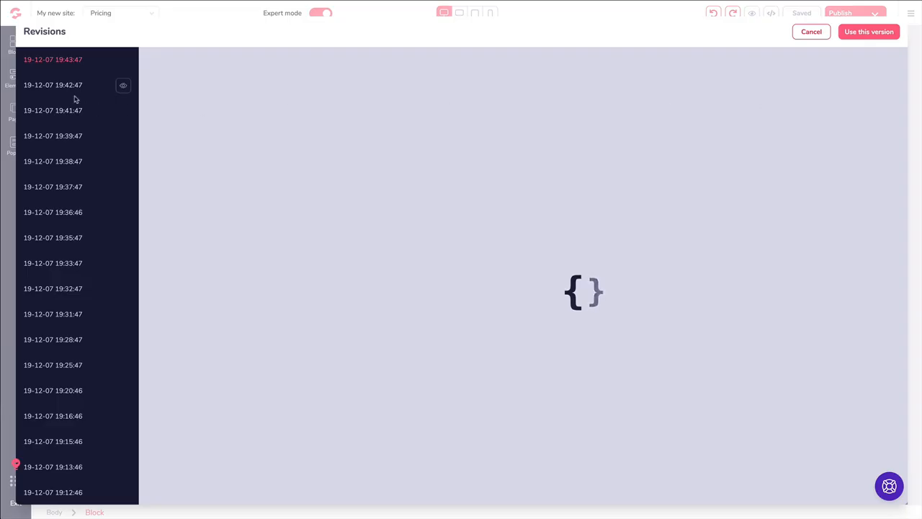
pyautogui.scroll(-3, 72, 115)
pyautogui.scroll(3, 71, 129)
pyautogui.scroll(-3, 71, 129)
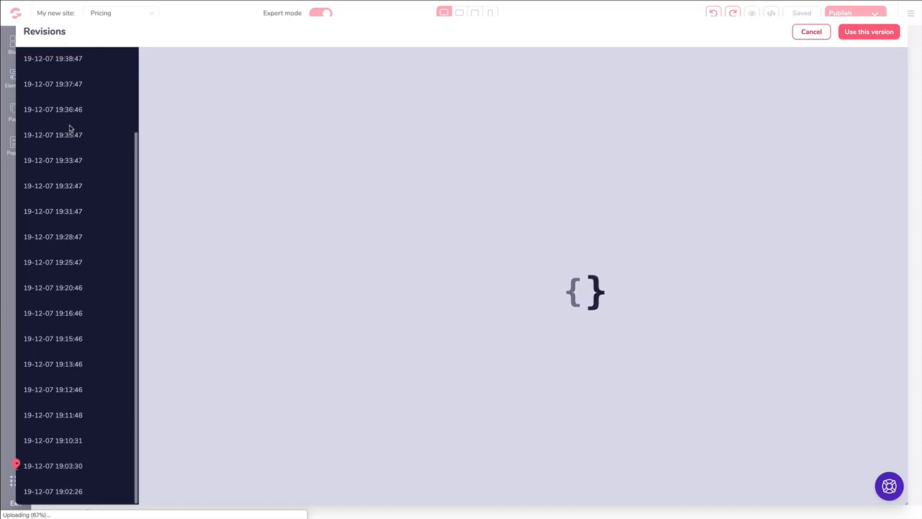
pyautogui.scroll(3, 71, 129)
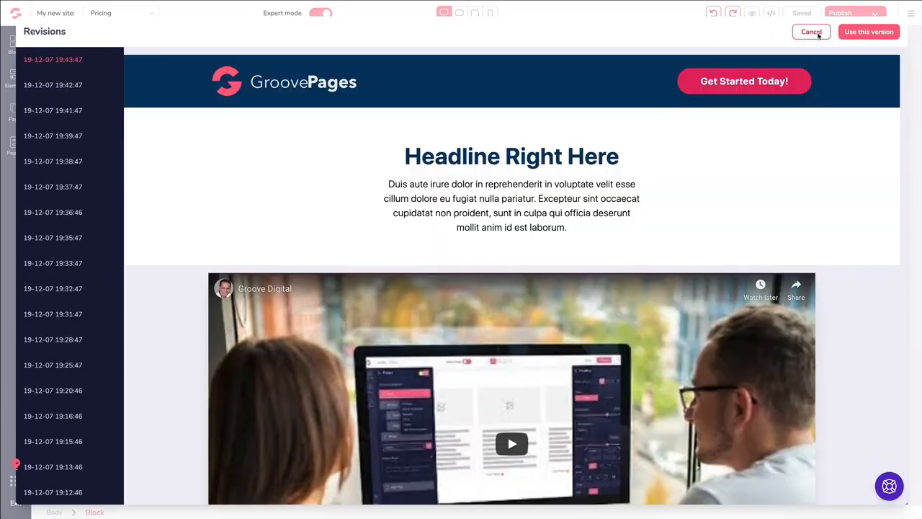
pyautogui.click(812, 32)
# Look over the options for saving the site as a template or global template, with the pricing plans block selected.
pyautogui.scroll(-1, 807, 192)
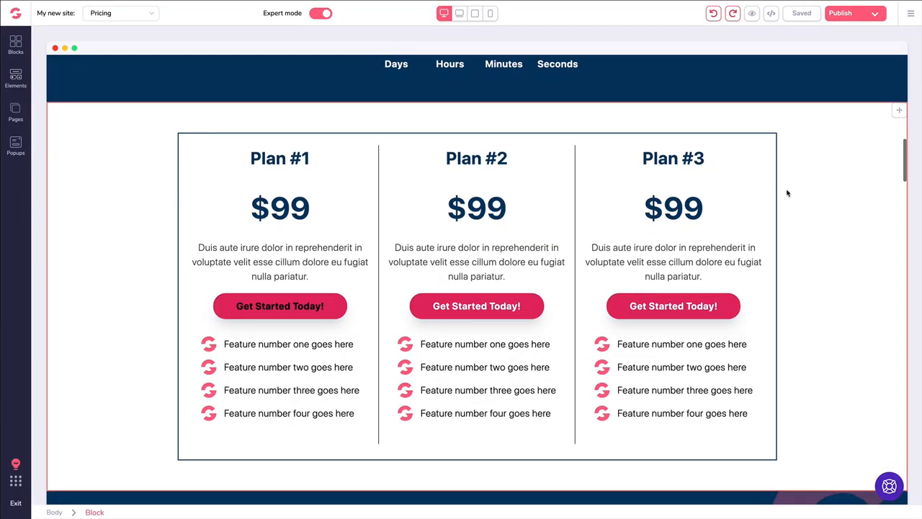
pyautogui.click(107, 147)
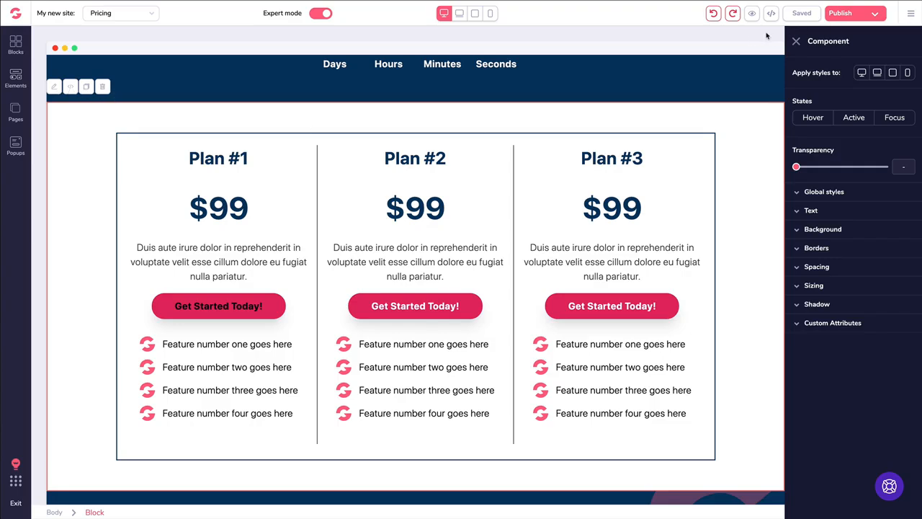
pyautogui.click(911, 13)
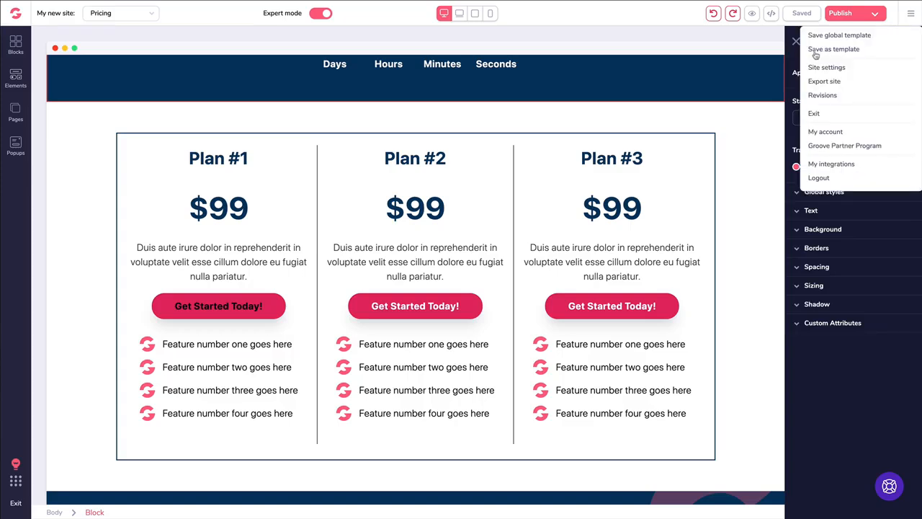
pyautogui.click(726, 73)
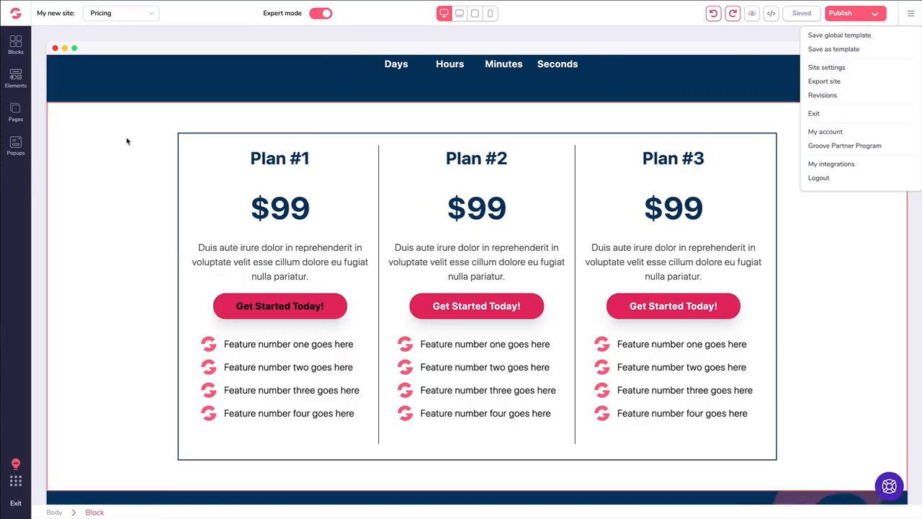
pyautogui.click(78, 120)
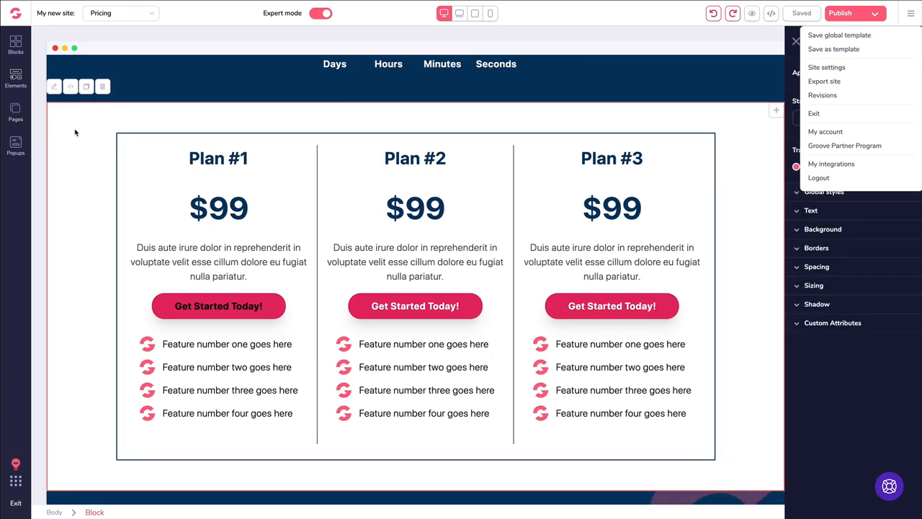
# Examine the wireframe block categories and the previews listed under All blocks.
pyautogui.click(15, 44)
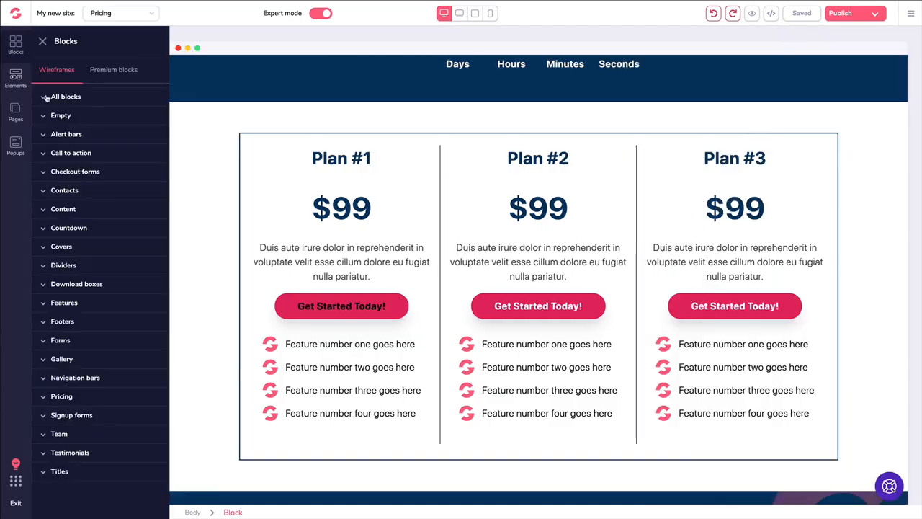
pyautogui.click(72, 98)
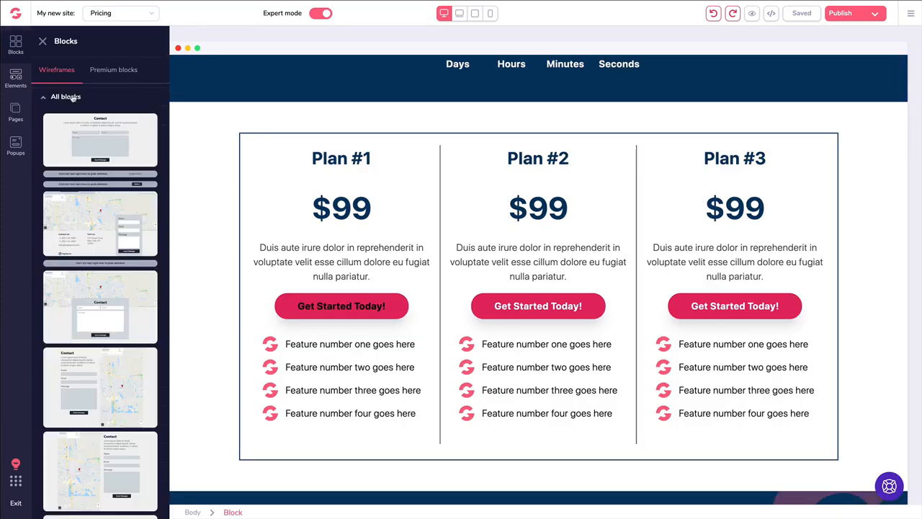
pyautogui.click(50, 94)
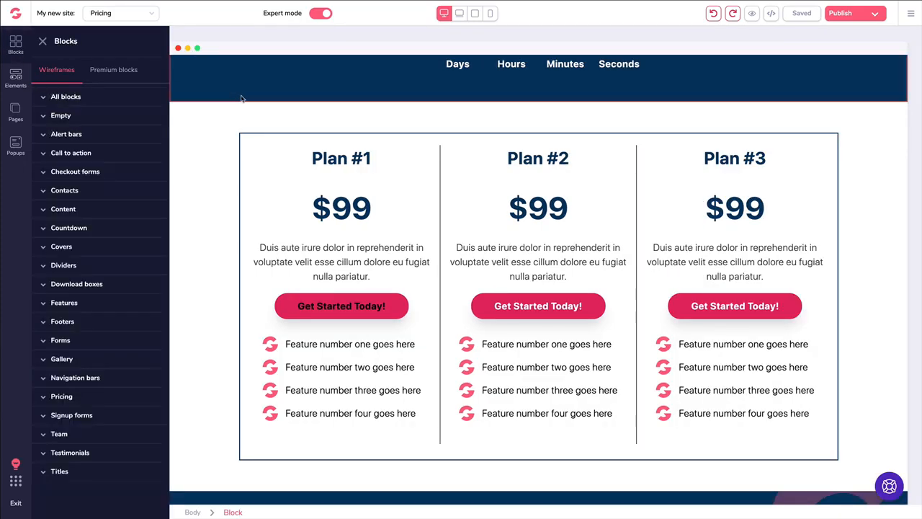
# Insert a wireframe footer with two link columns and a Subscribe form above the GroovePages footer, and delete it again.
pyautogui.click(245, 156)
pyautogui.scroll(-5, 247, 163)
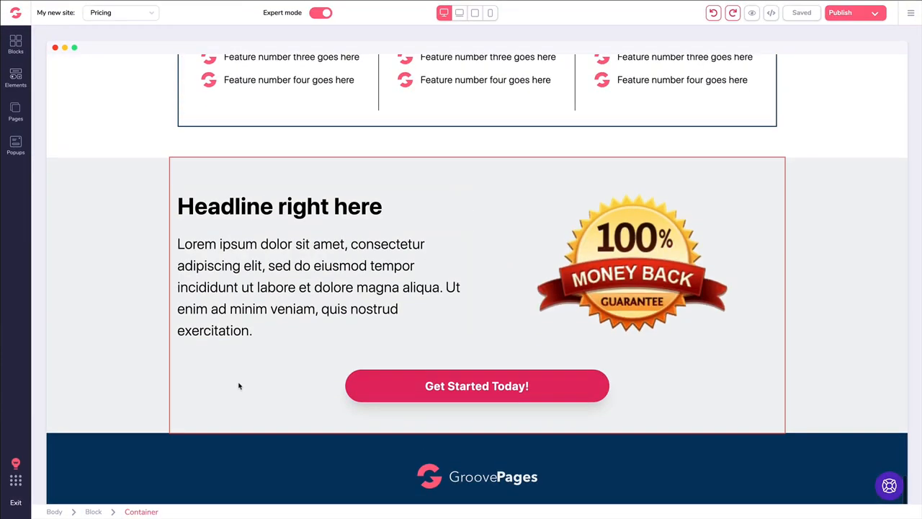
pyautogui.click(64, 85)
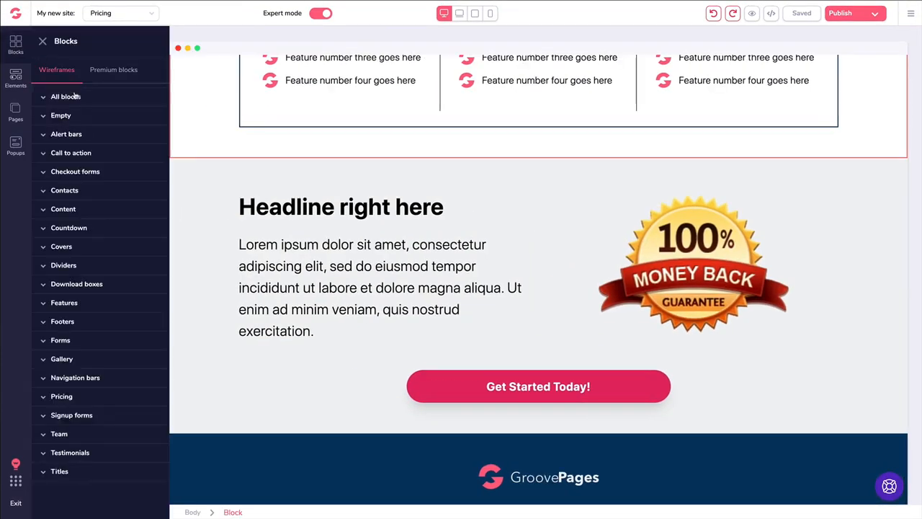
pyautogui.click(63, 322)
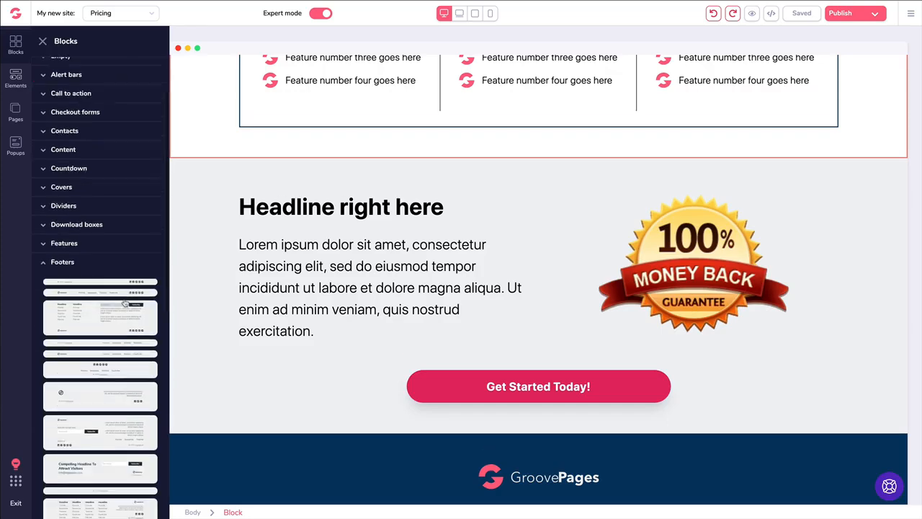
pyautogui.moveTo(98, 264); pyautogui.dragTo(350, 397)
pyautogui.scroll(-2, 332, 275)
pyautogui.scroll(-1, 332, 275)
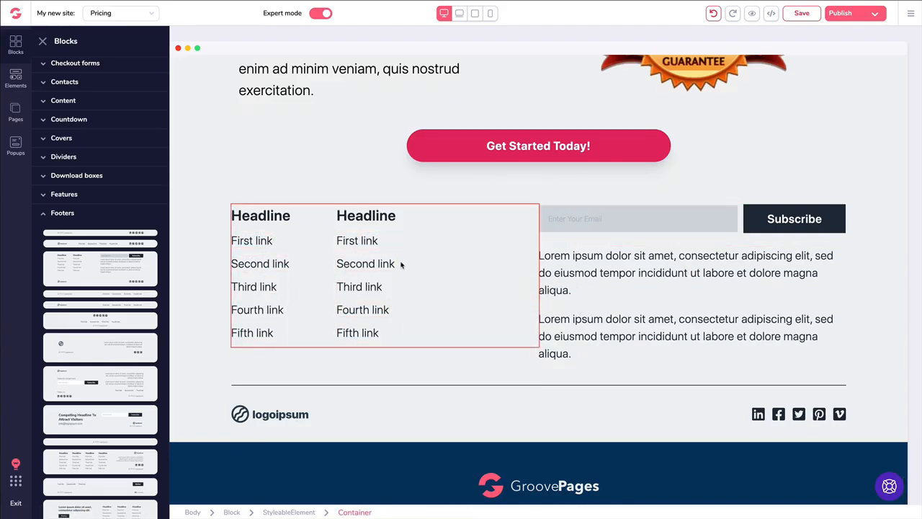
pyautogui.click(209, 238)
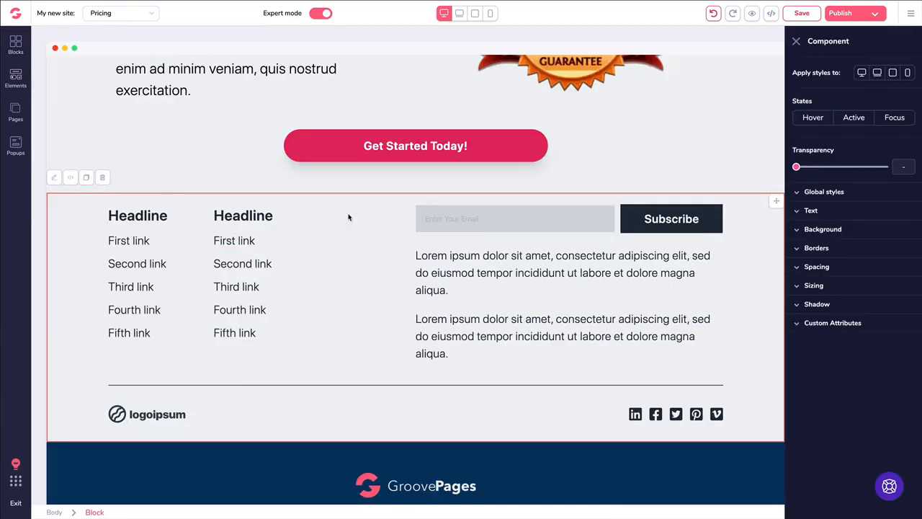
pyautogui.press('Delete')
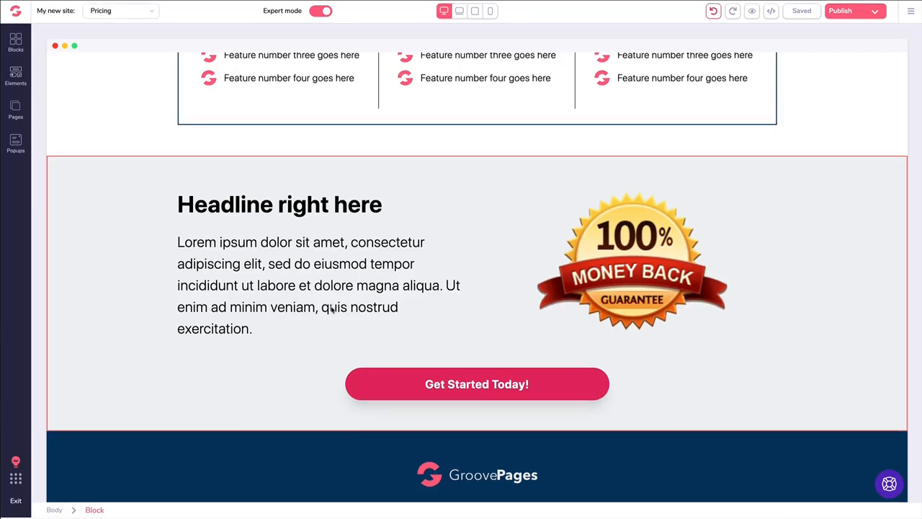
# Check the custom attributes of the "Get Started Today!" button in the money-back guarantee block.
pyautogui.click(412, 393)
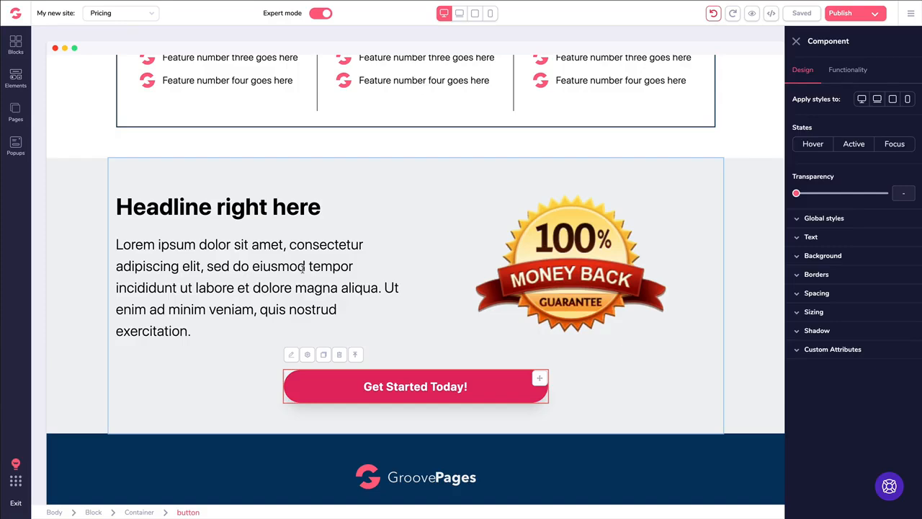
pyautogui.click(800, 352)
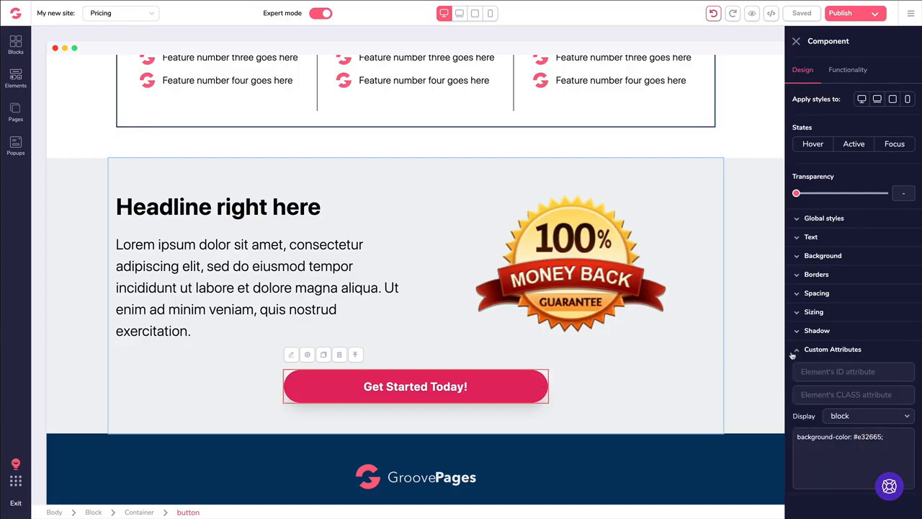
pyautogui.click(235, 186)
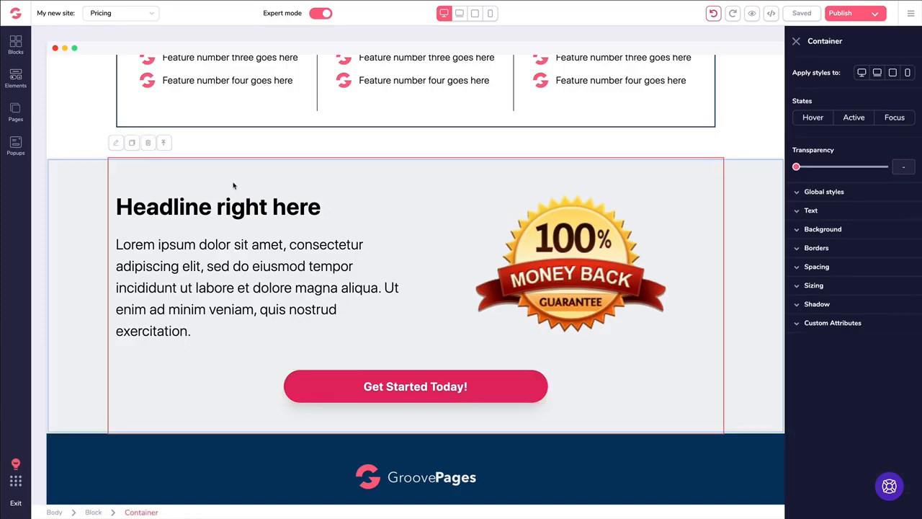
# View the source code of the whole page and of the money-back guarantee block, leaving both without saving.
pyautogui.click(87, 197)
pyautogui.click(771, 13)
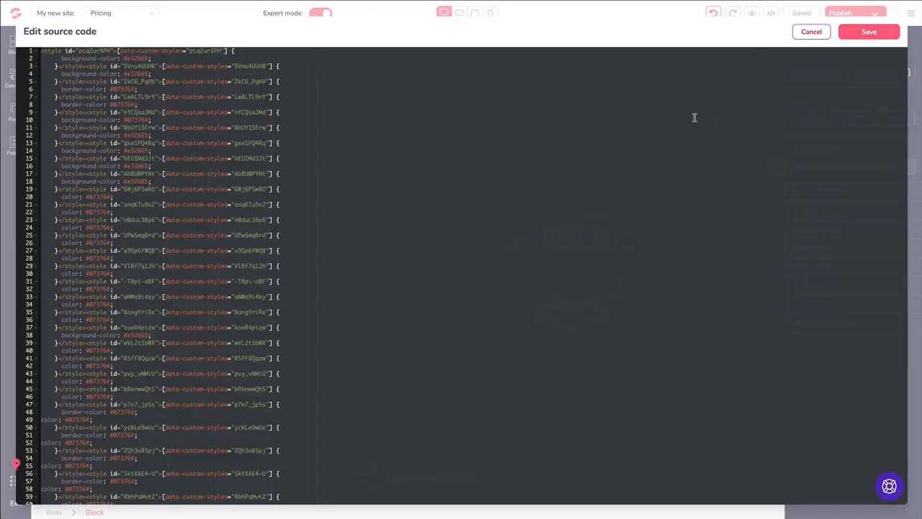
pyautogui.scroll(-10, 692, 116)
pyautogui.scroll(10, 714, 96)
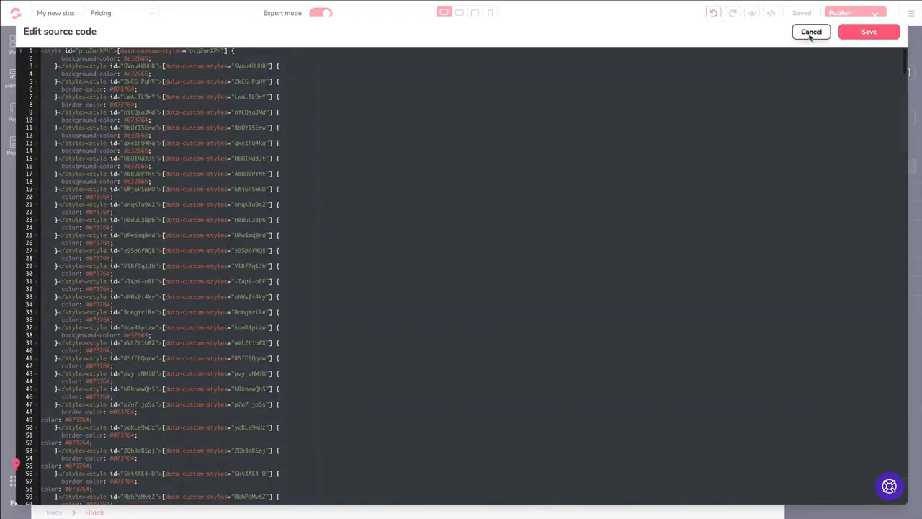
pyautogui.click(811, 34)
pyautogui.click(70, 144)
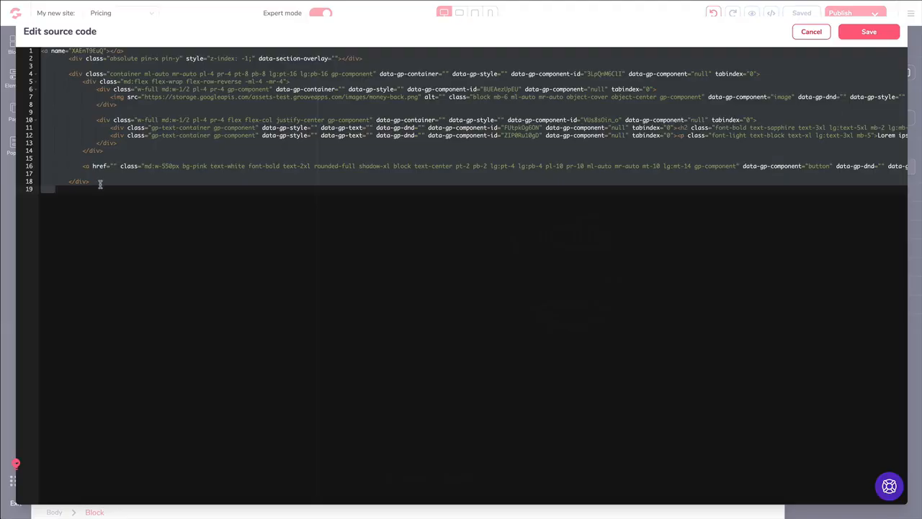
pyautogui.click(814, 33)
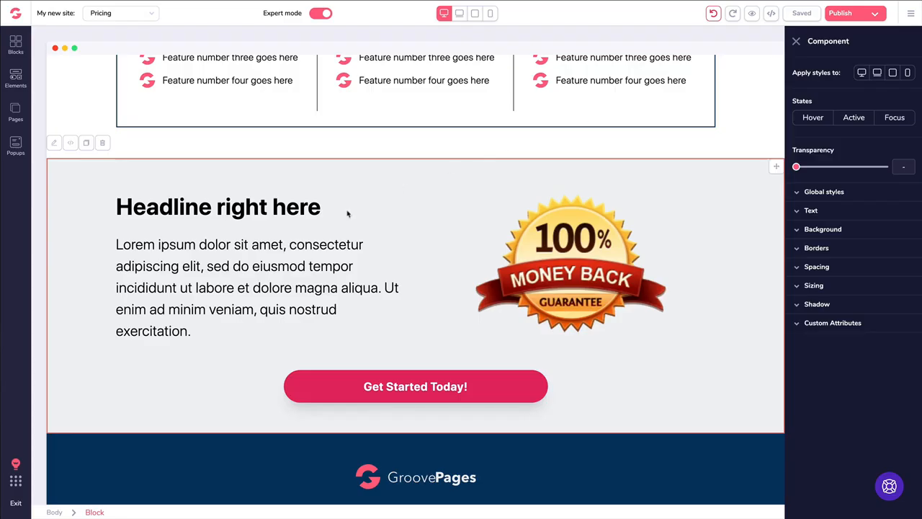
# Inspect the money-back block's headline, paragraph, image and button, including the button's custom attributes and available display types.
pyautogui.click(271, 208)
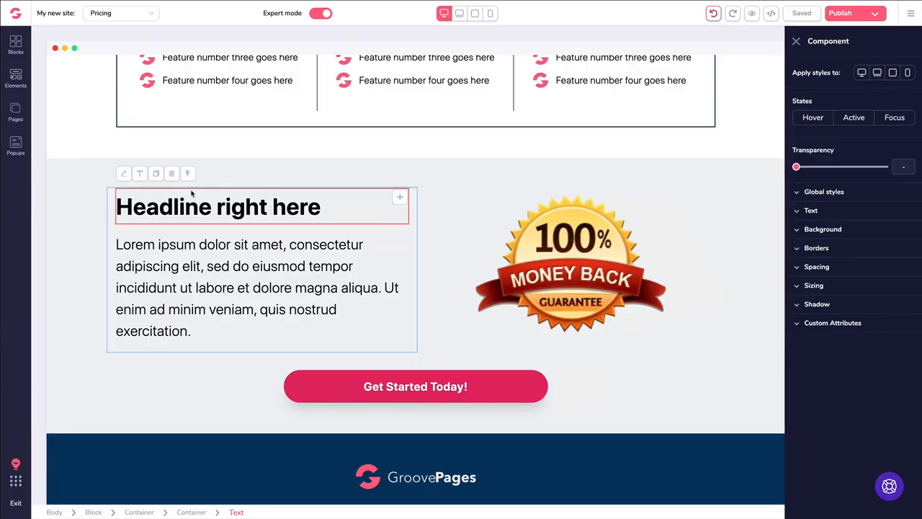
pyautogui.click(192, 242)
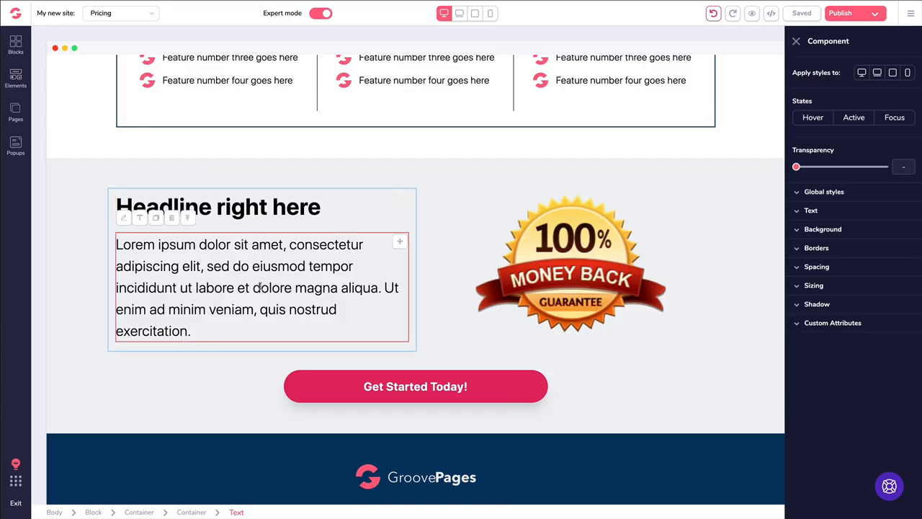
pyautogui.click(539, 286)
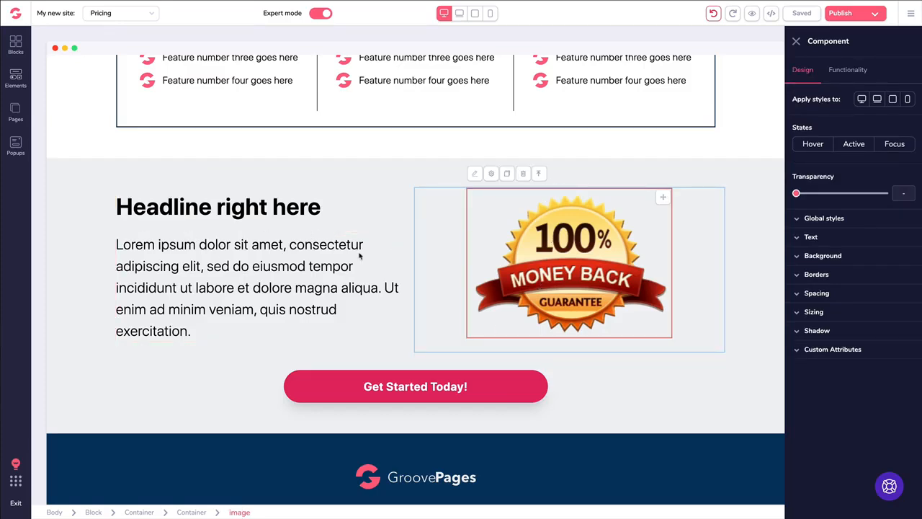
pyautogui.click(436, 385)
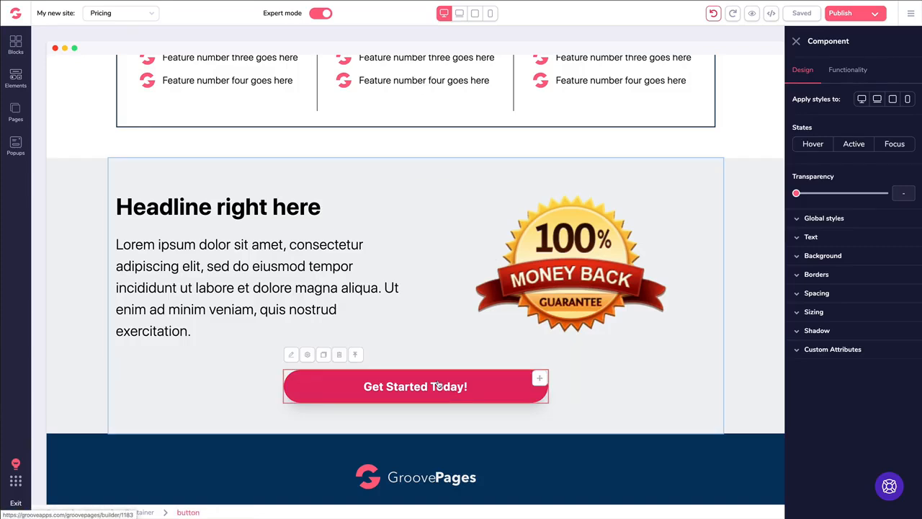
pyautogui.click(829, 352)
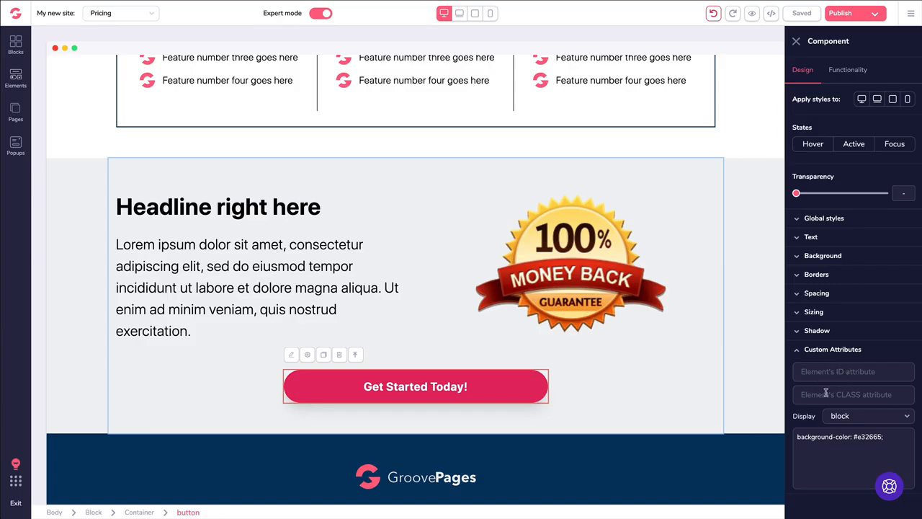
pyautogui.click(853, 416)
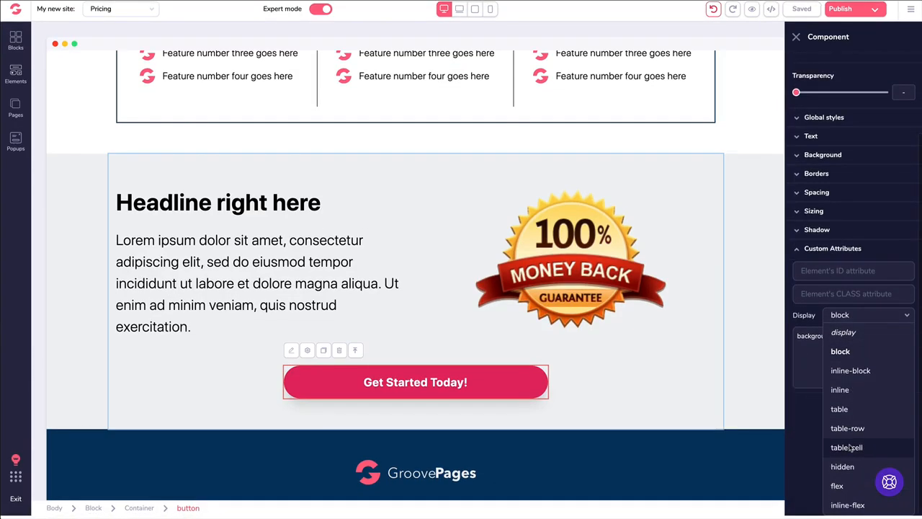
pyautogui.scroll(1, 808, 371)
pyautogui.click(808, 370)
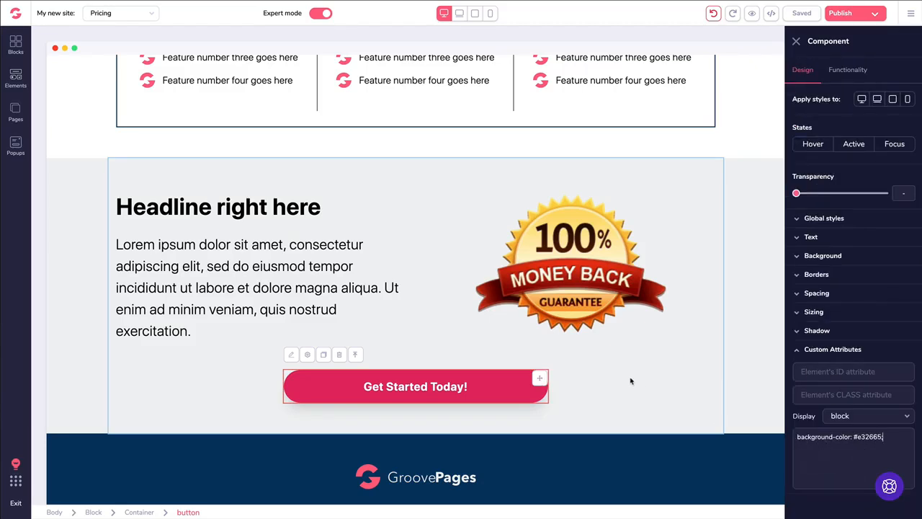
# Undo the last change and reopen the custom attributes of the money-back block's "Get Started Today!" button.
pyautogui.click(713, 13)
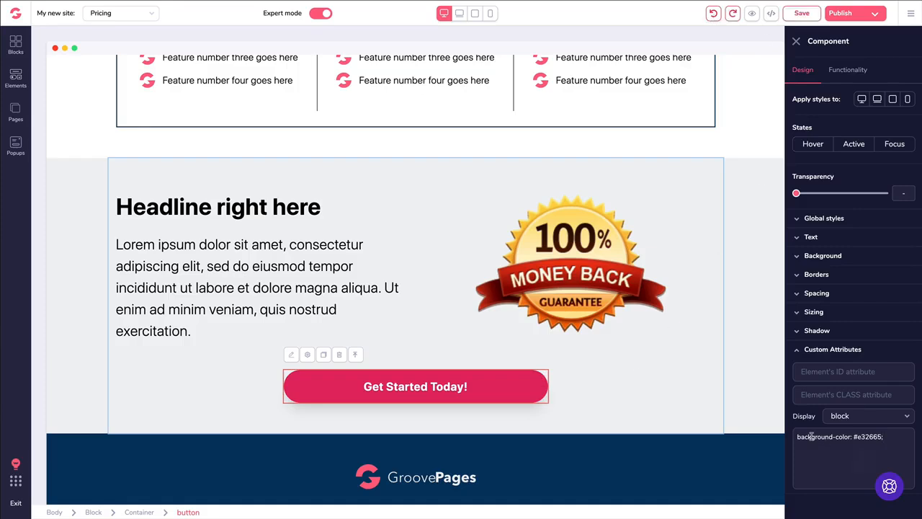
pyautogui.click(796, 41)
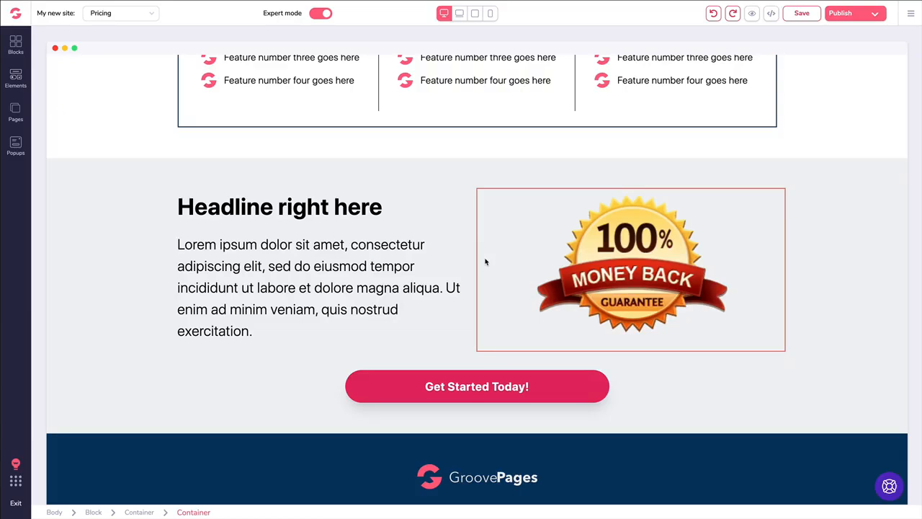
pyautogui.click(531, 380)
pyautogui.click(812, 351)
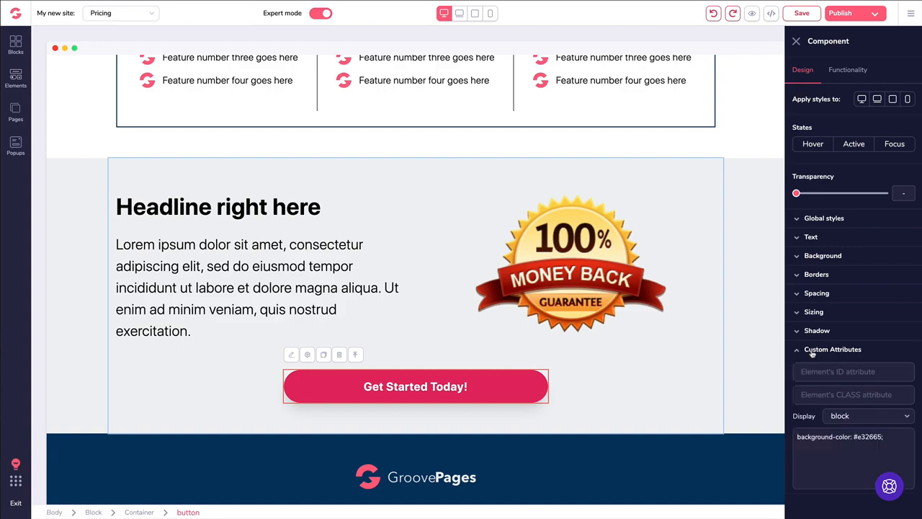
# Review the site settings, including the website name, favicon, code includes and Open Graph fields, and close them unchanged.
pyautogui.click(812, 354)
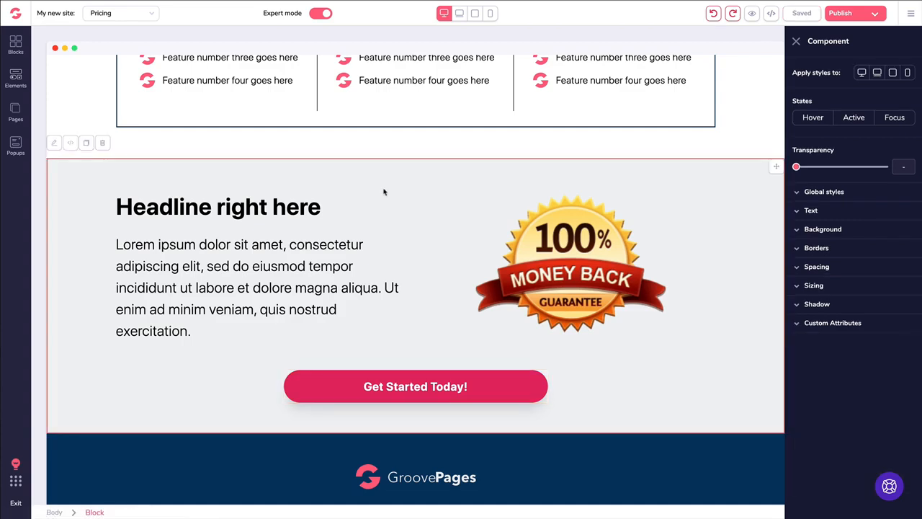
pyautogui.click(311, 176)
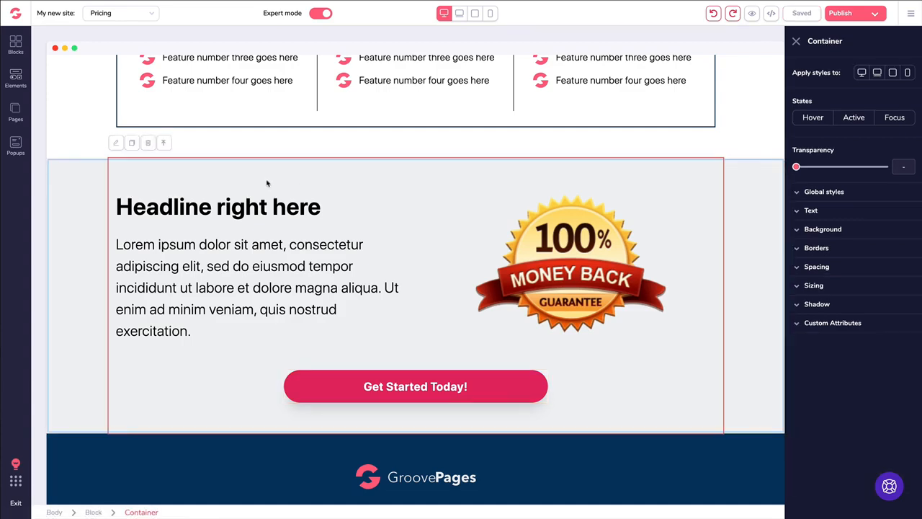
pyautogui.click(910, 17)
pyautogui.click(827, 67)
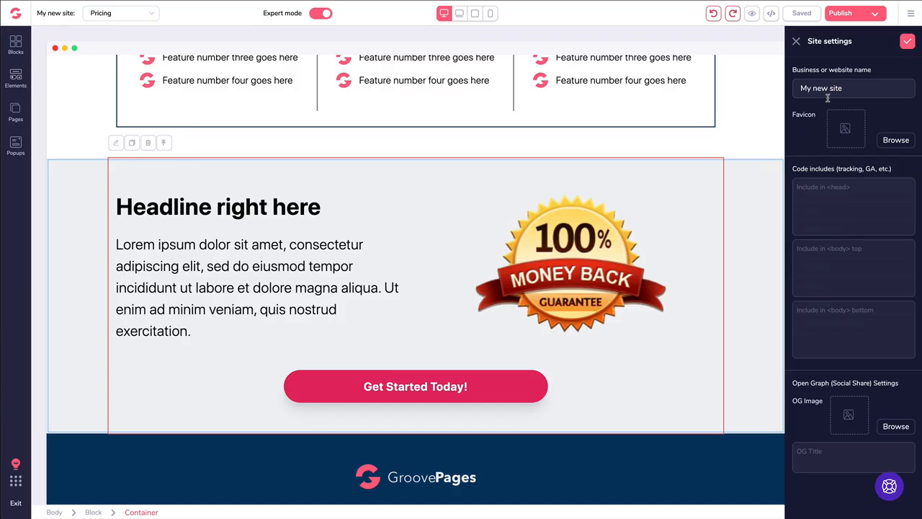
pyautogui.click(796, 42)
pyautogui.click(79, 115)
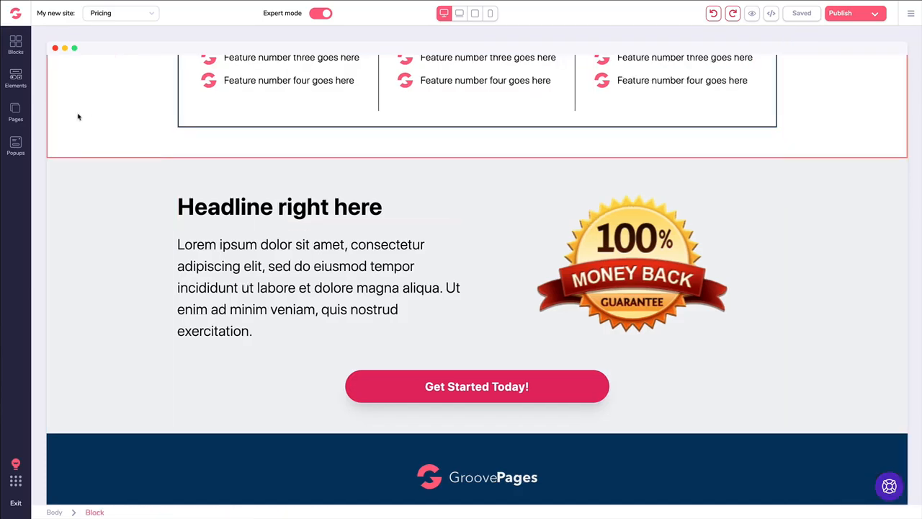
# Review the Pricing page's settings, including title, meta keywords, meta description, code includes and Open Graph fields, and close them.
pyautogui.click(15, 110)
pyautogui.click(148, 124)
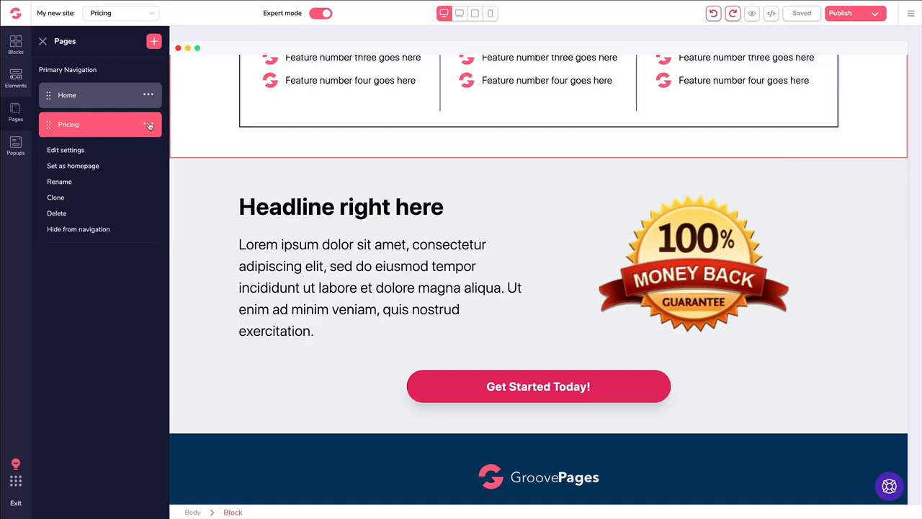
pyautogui.click(71, 153)
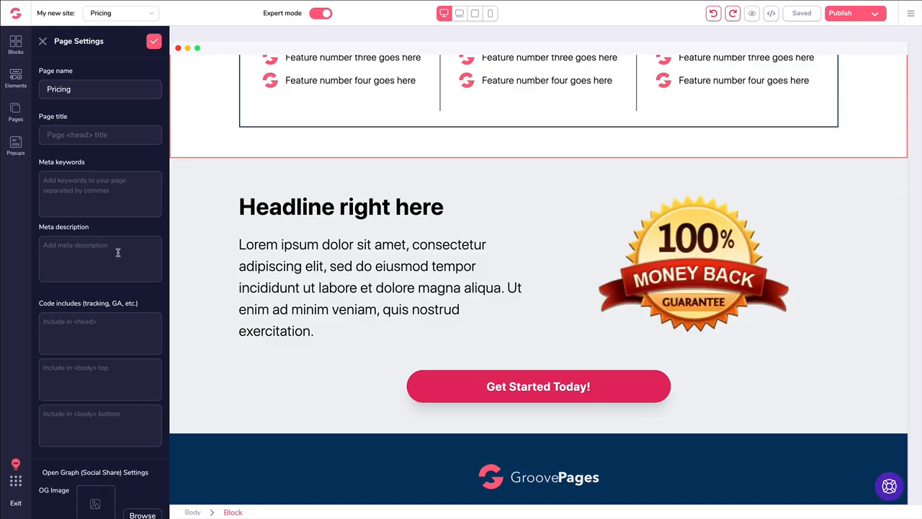
pyautogui.scroll(-2, 118, 254)
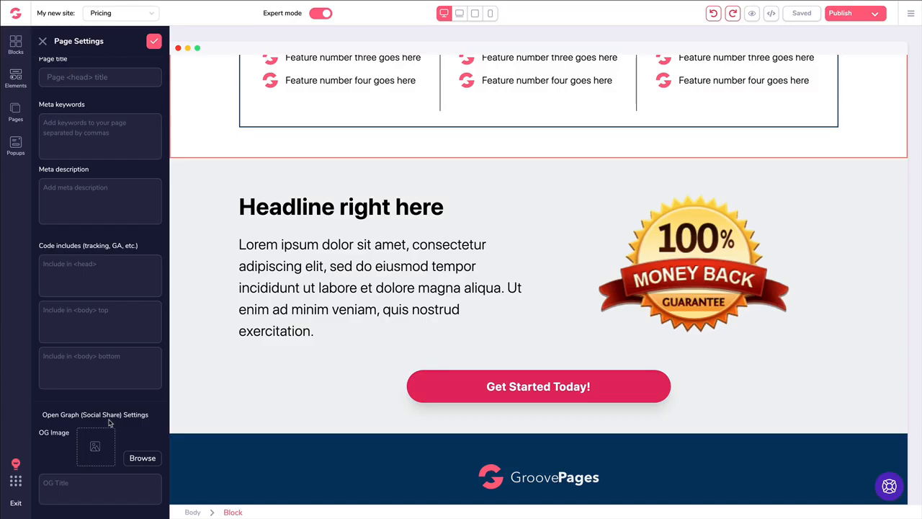
pyautogui.scroll(2, 123, 418)
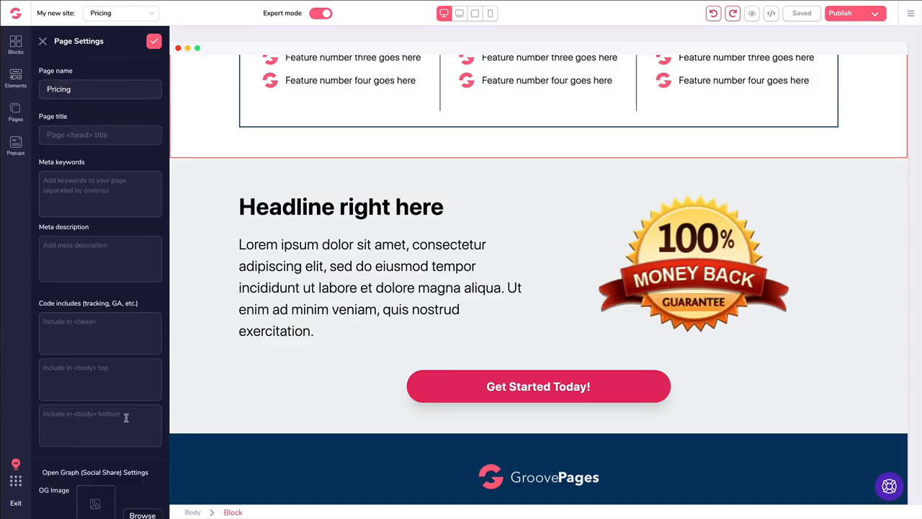
pyautogui.click(44, 42)
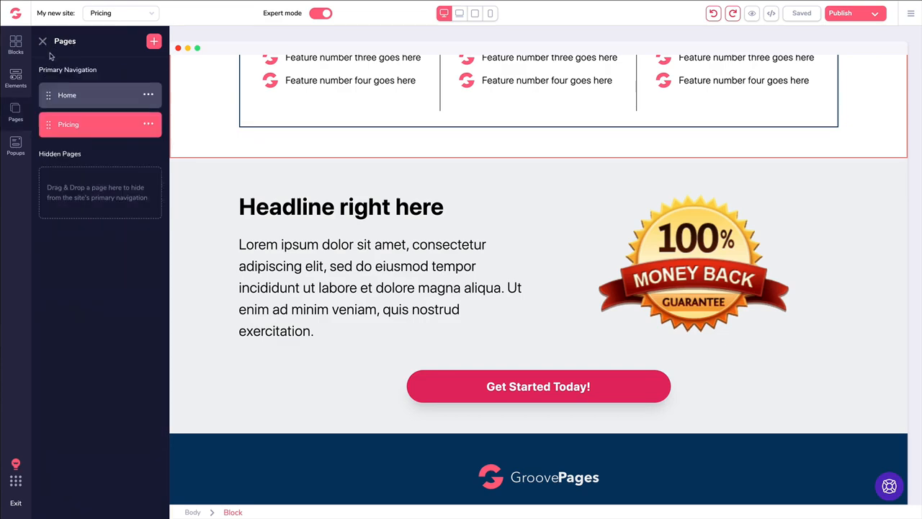
# Add a Code Embed element above the headline in the money-back guarantee block.
pyautogui.click(18, 81)
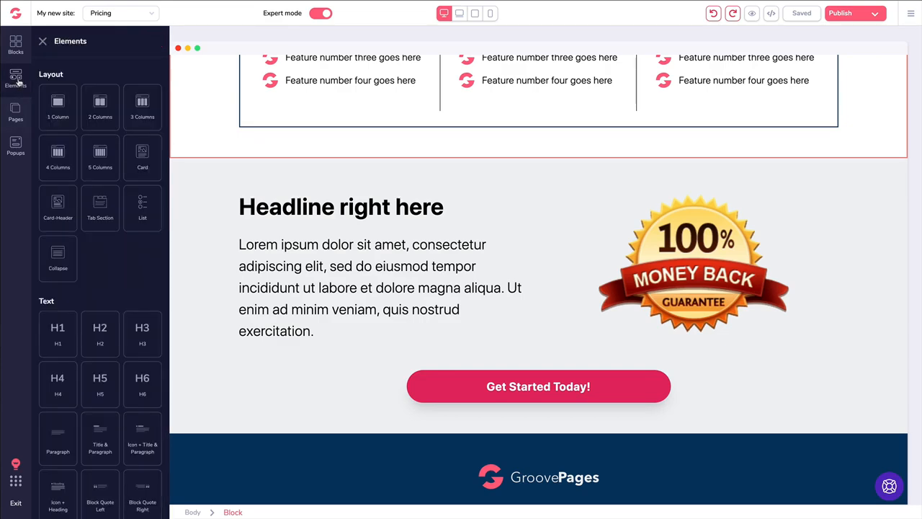
pyautogui.scroll(-8, 134, 127)
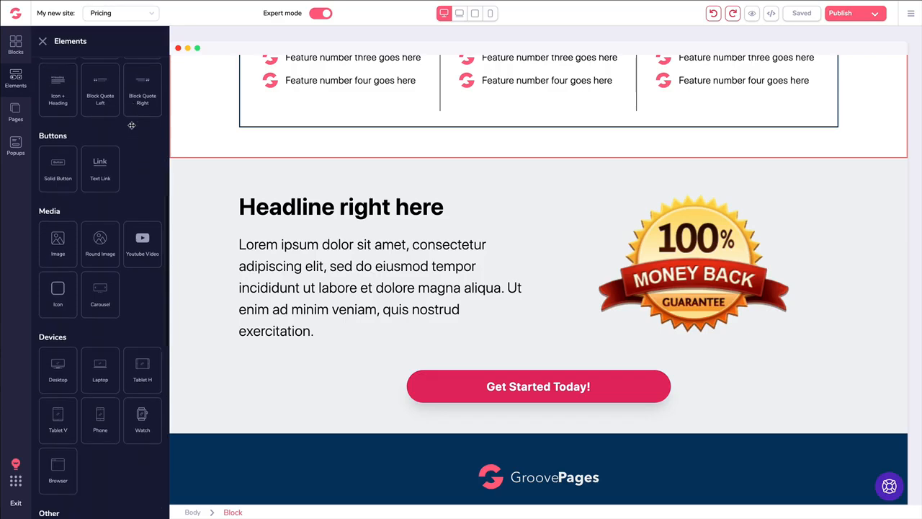
pyautogui.scroll(-3, 131, 128)
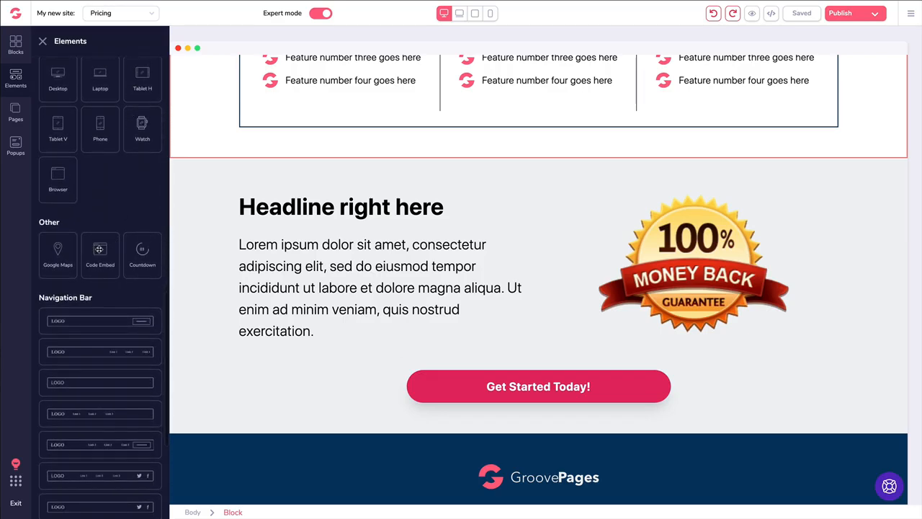
pyautogui.moveTo(100, 252); pyautogui.dragTo(267, 268)
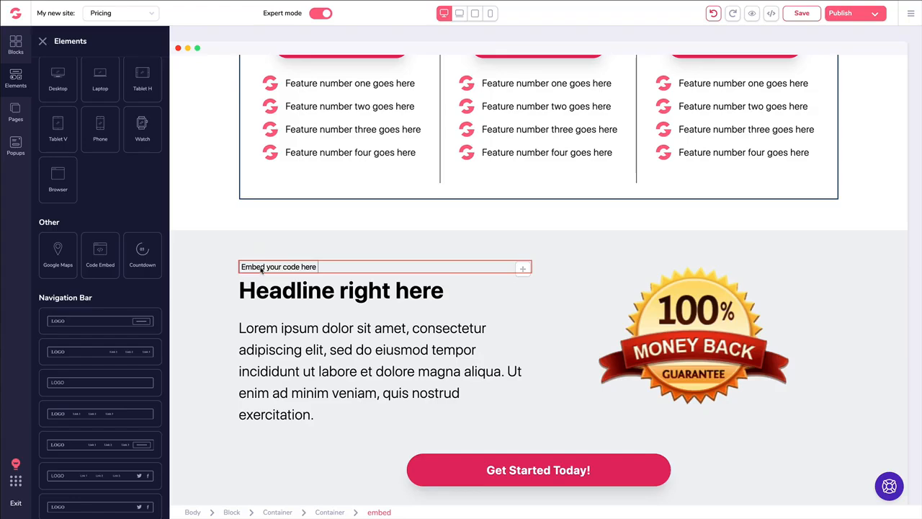
# Add another Code Embed element below Plan #1's feature list and delete it.
pyautogui.moveTo(100, 251); pyautogui.dragTo(311, 176)
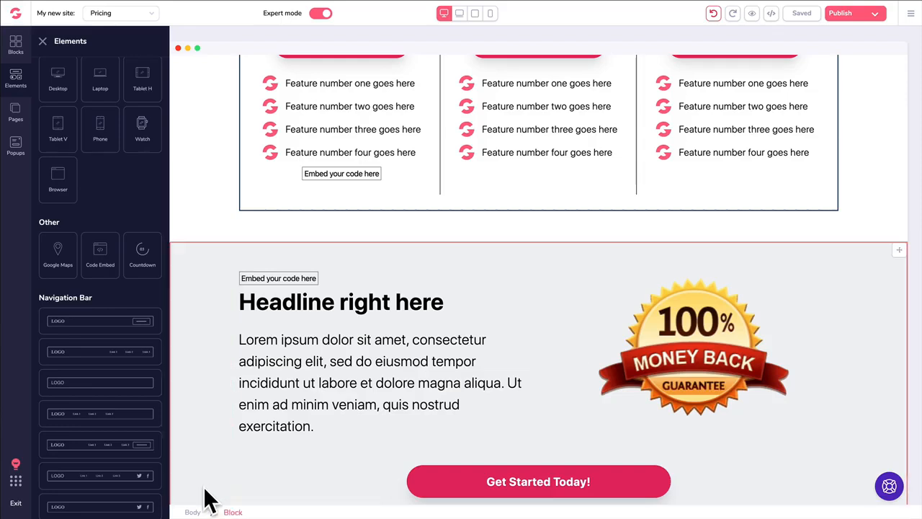
pyautogui.click(321, 176)
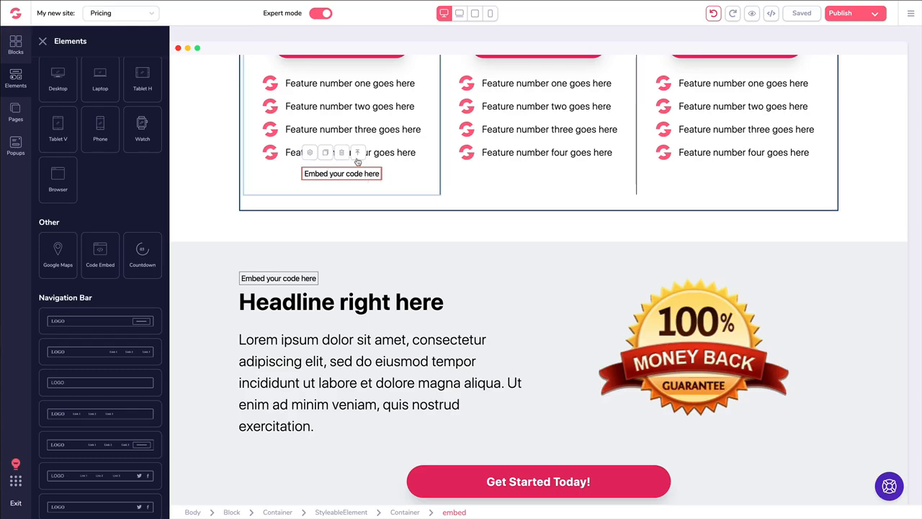
pyautogui.click(343, 153)
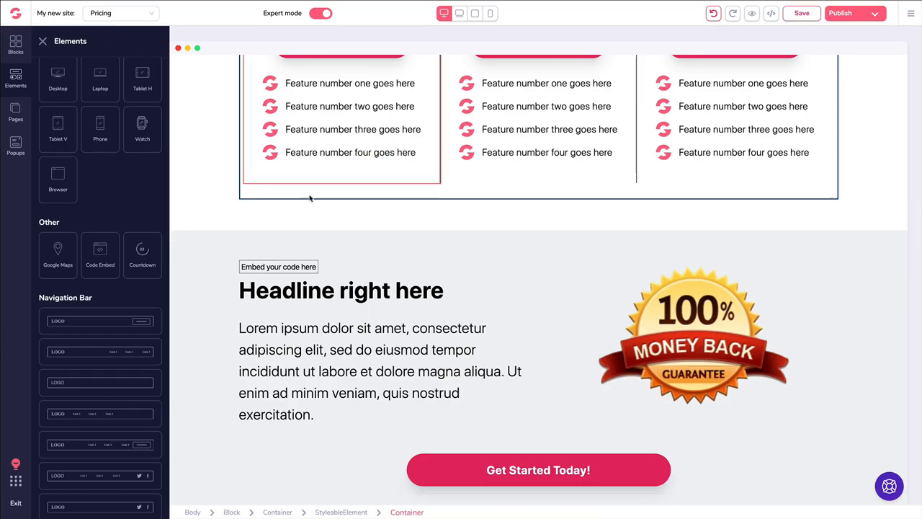
# Try entering <code></code> in the source code of the embed above the money-back headline, discard it and delete the embed.
pyautogui.click(265, 268)
pyautogui.click(247, 246)
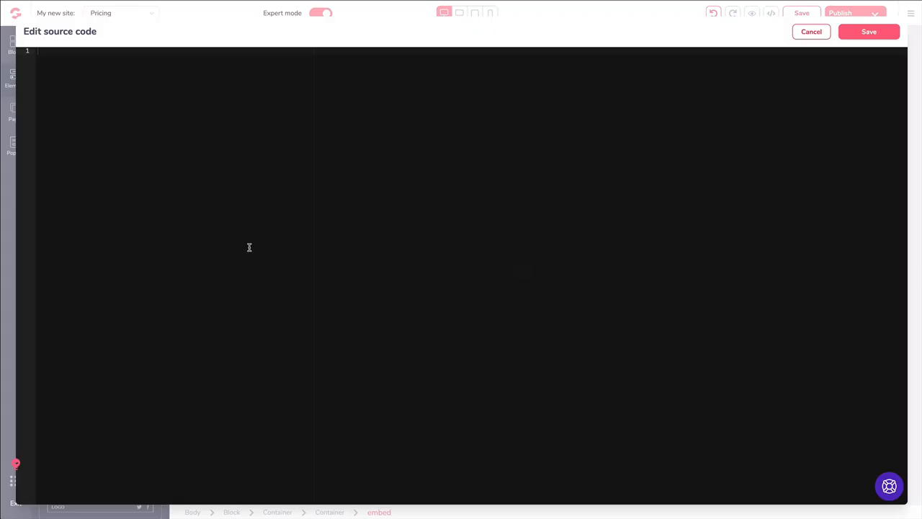
pyautogui.write('<code></code>')
pyautogui.hotkey('ctrl', 'a')
pyautogui.press('BackSpace')
pyautogui.click(811, 32)
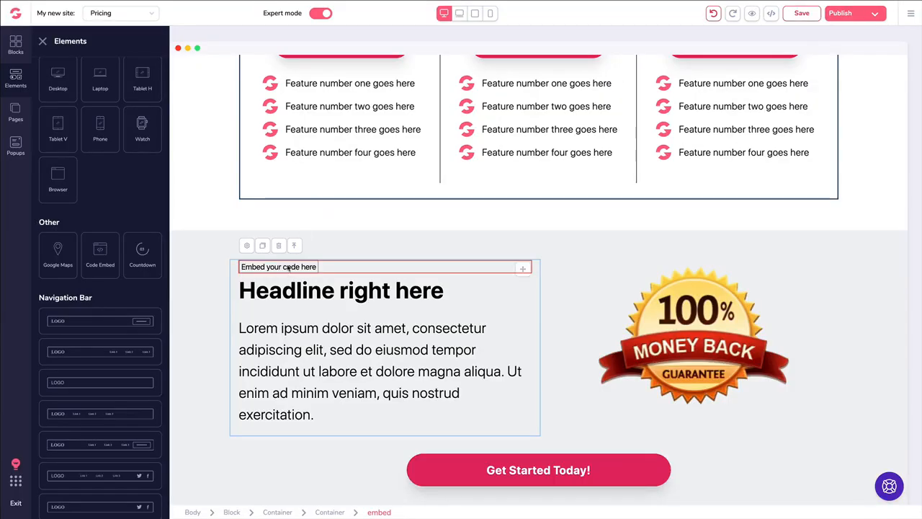
pyautogui.click(276, 247)
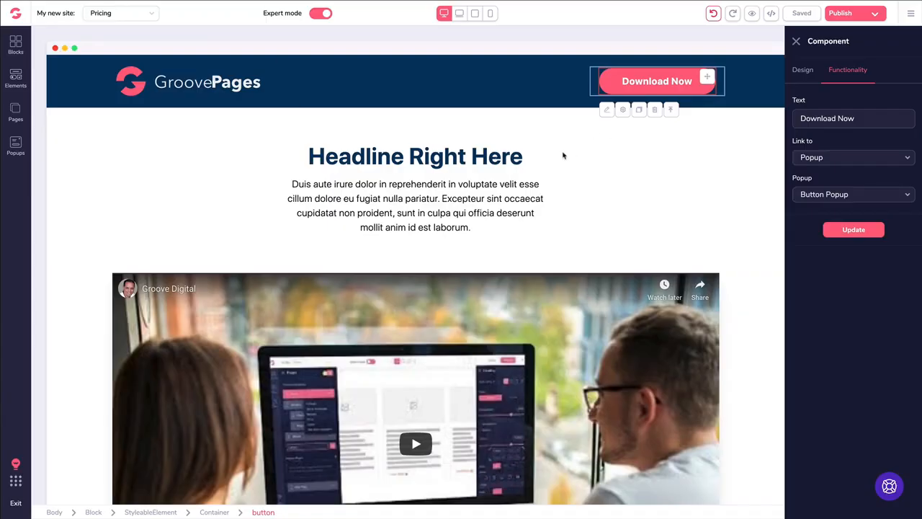
# Change the link type of Plan #1's "Get Started Today!" button in the pricing table to URL.
pyautogui.click(564, 156)
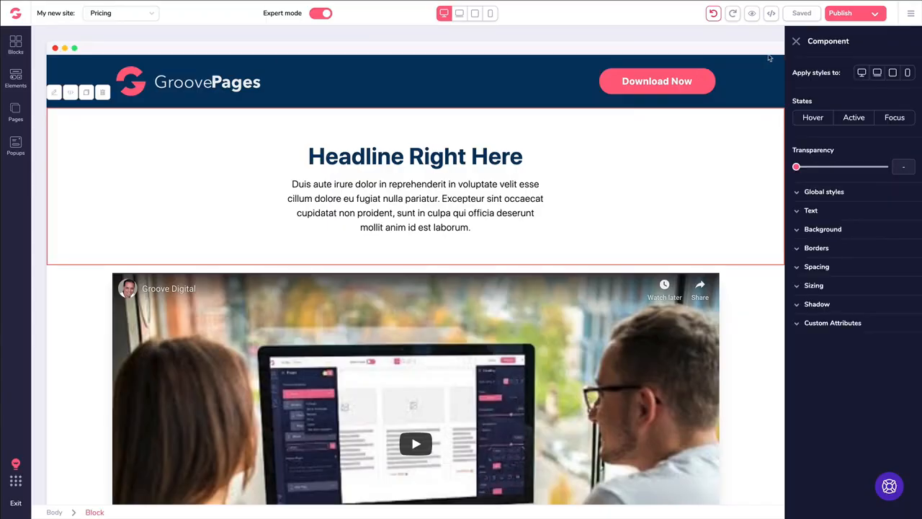
pyautogui.click(796, 42)
pyautogui.scroll(-3, 496, 134)
pyautogui.scroll(-10, 497, 138)
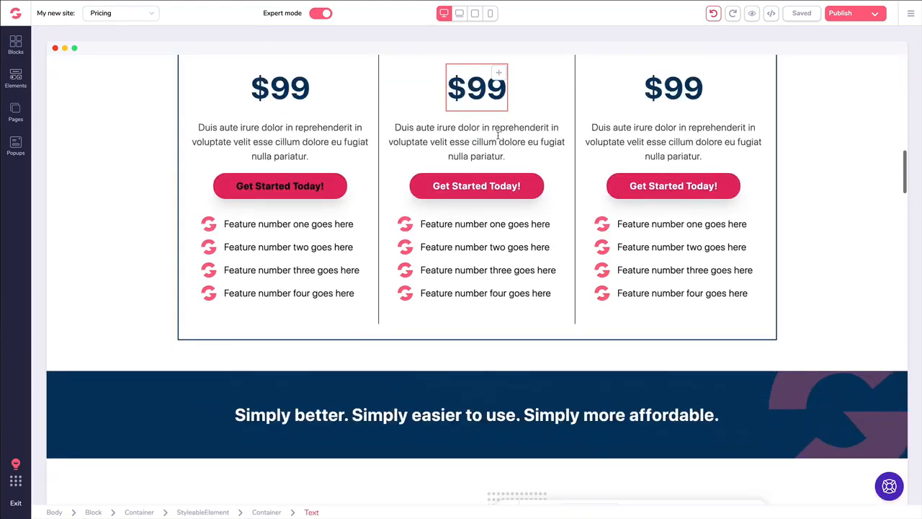
pyautogui.scroll(4, 501, 138)
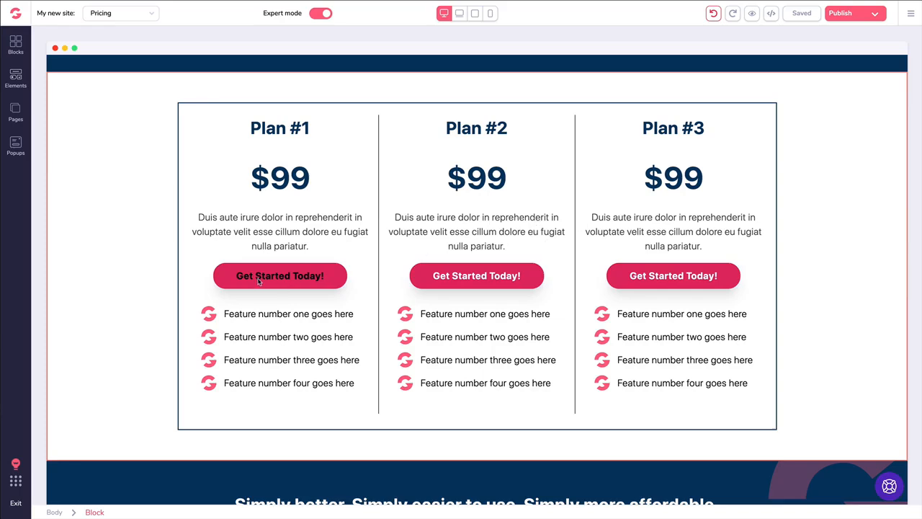
pyautogui.click(258, 281)
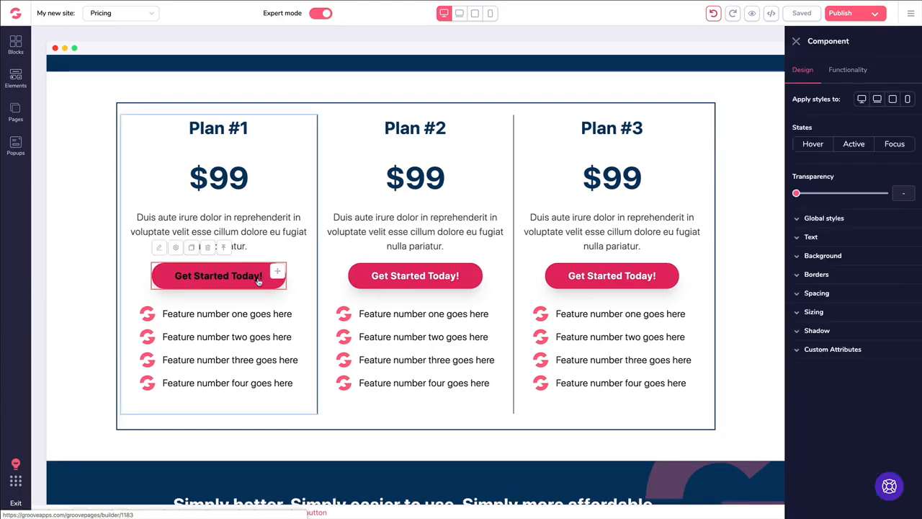
pyautogui.click(844, 72)
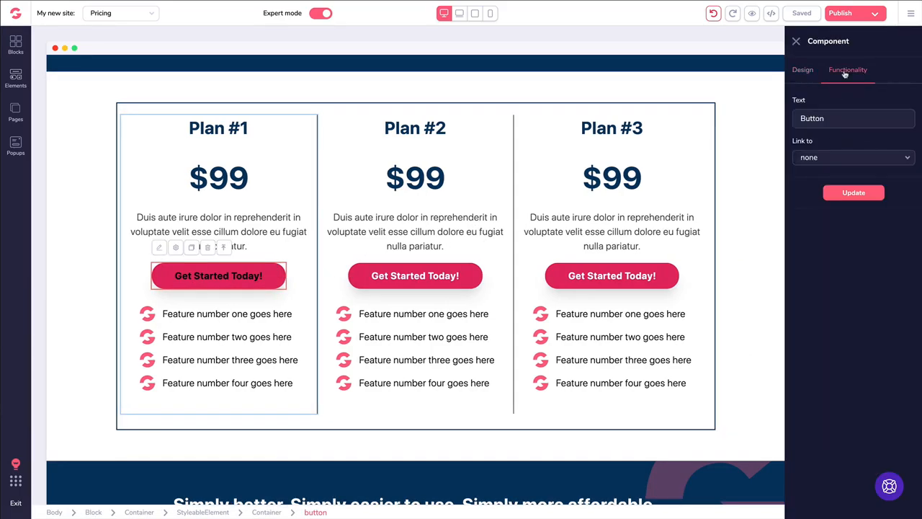
pyautogui.click(829, 164)
pyautogui.click(810, 232)
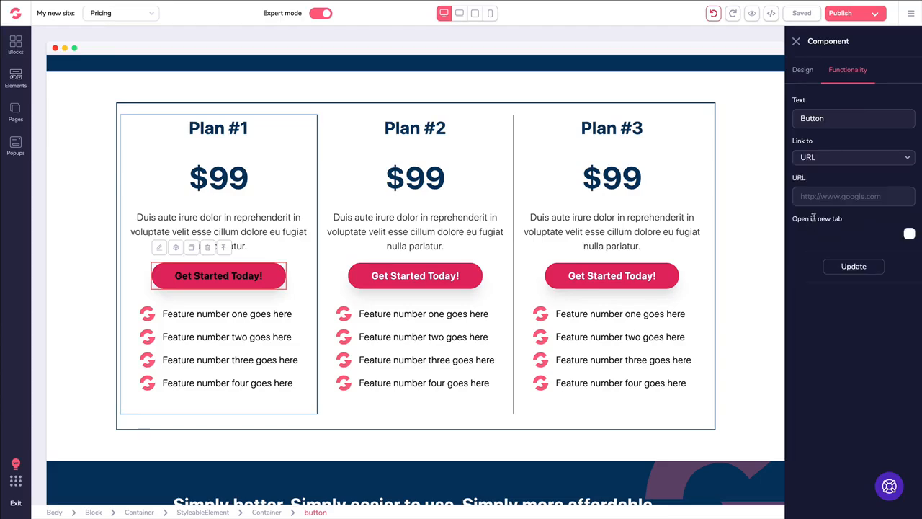
# Paste the GrooveSell link into Plan #1's button, make it open in a new tab and update its text to "Get Started Today".
pyautogui.click(815, 194)
pyautogui.hotkey('ctrl', 'v')
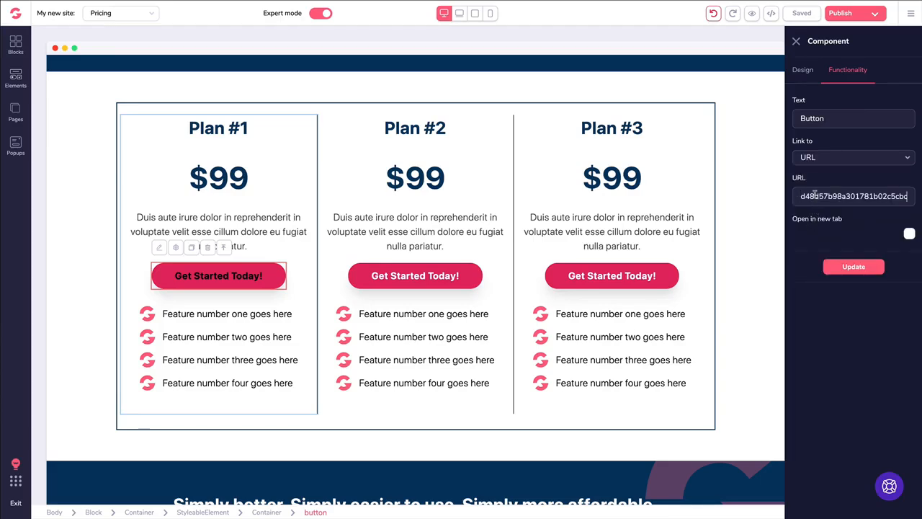
pyautogui.moveTo(822, 196); pyautogui.dragTo(754, 199)
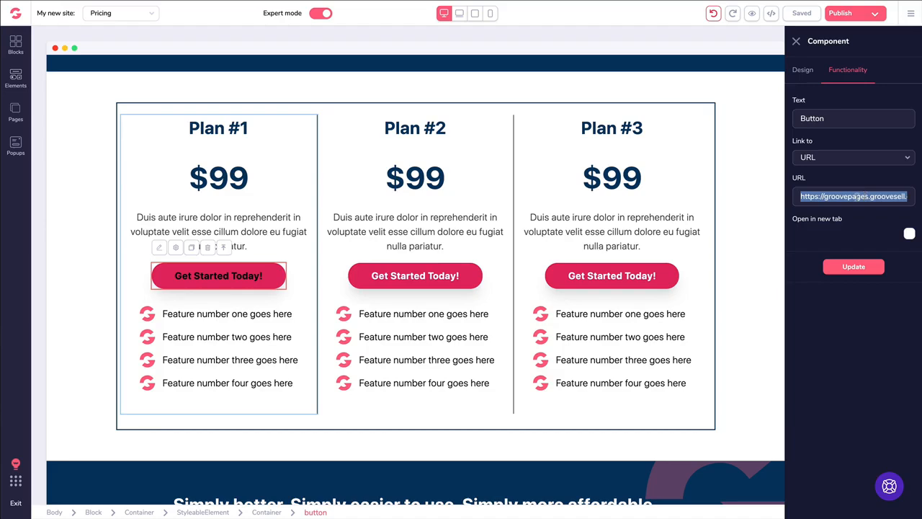
pyautogui.click(910, 234)
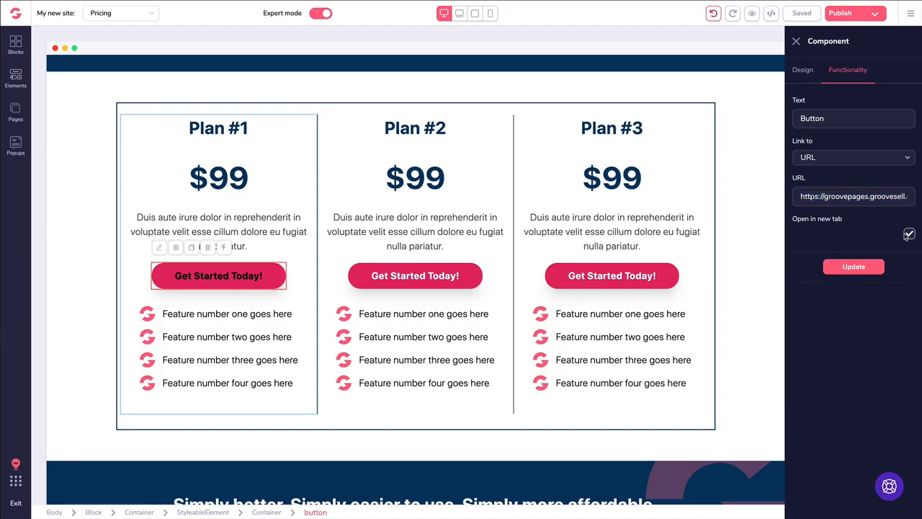
pyautogui.click(847, 267)
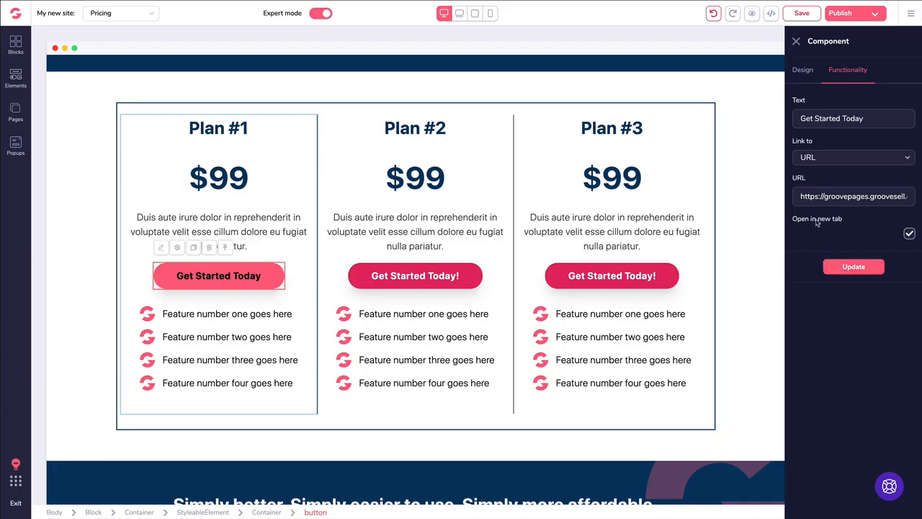
# Enter "Get Started Today" as the text of Plan #2's button.
pyautogui.click(406, 278)
pyautogui.click(836, 70)
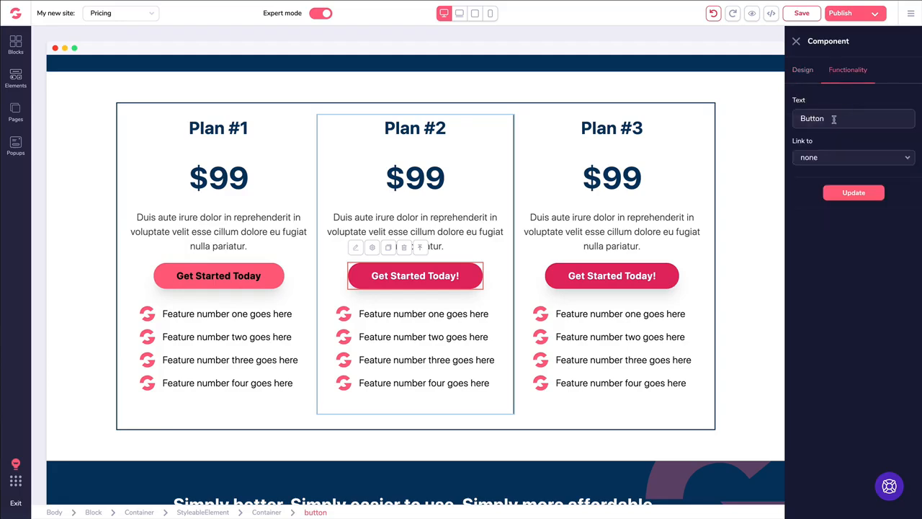
pyautogui.hotkey('ctrl', 'a')
pyautogui.write('Get Started Today')
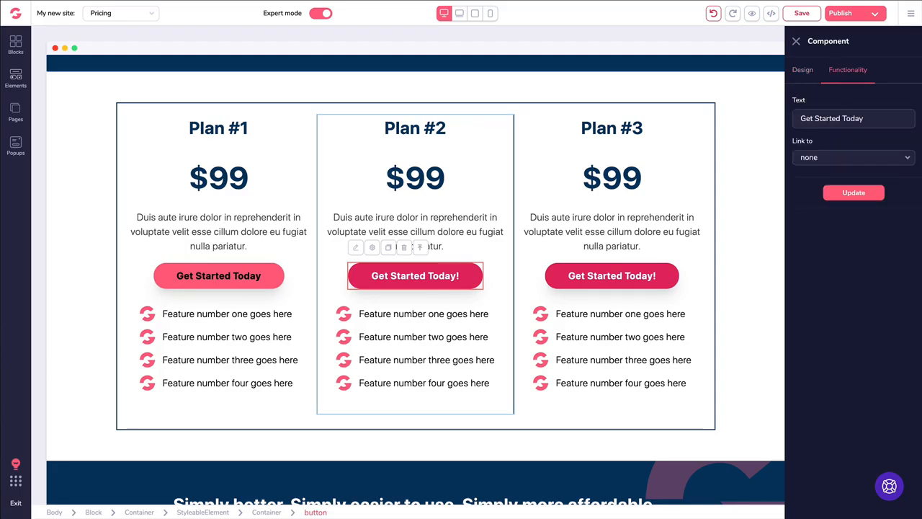
# Link Plan #2's button to the same GrooveSell URL, opening in a new tab, and save the page.
pyautogui.click(849, 160)
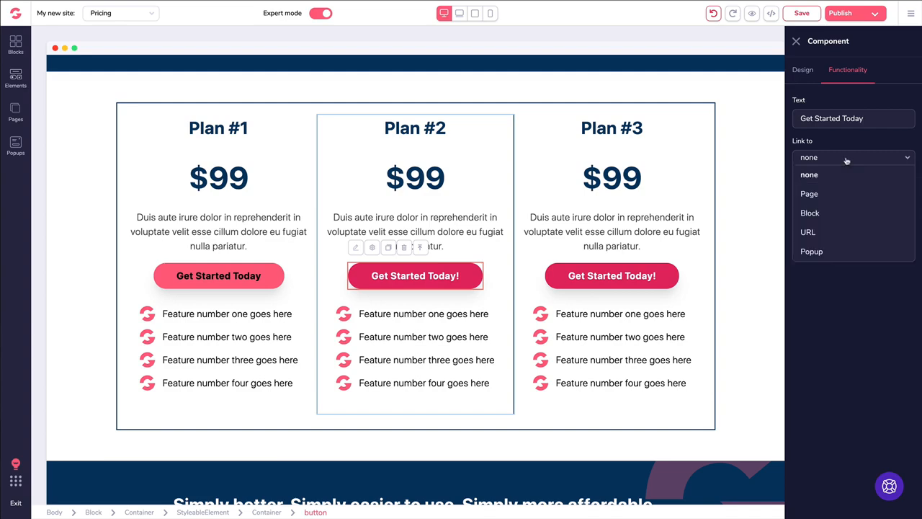
pyautogui.click(822, 232)
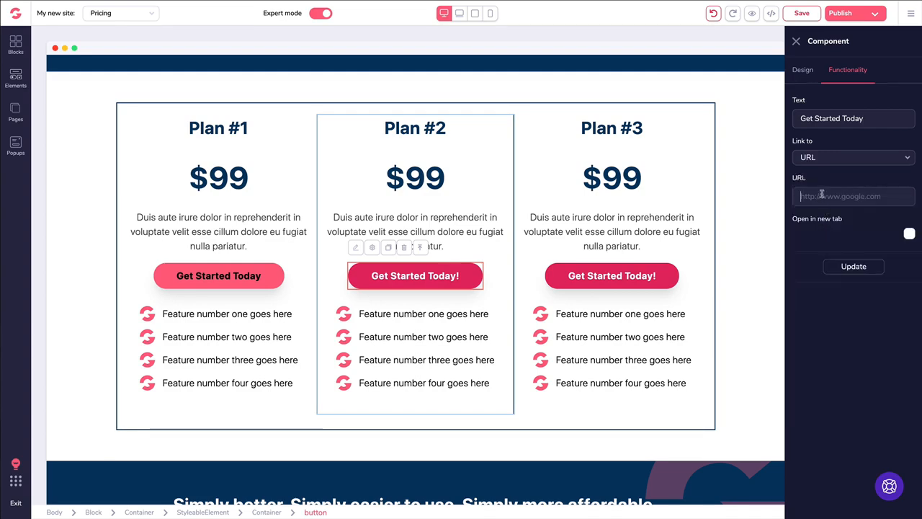
pyautogui.hotkey('ctrl', 'v')
pyautogui.click(909, 233)
pyautogui.click(854, 267)
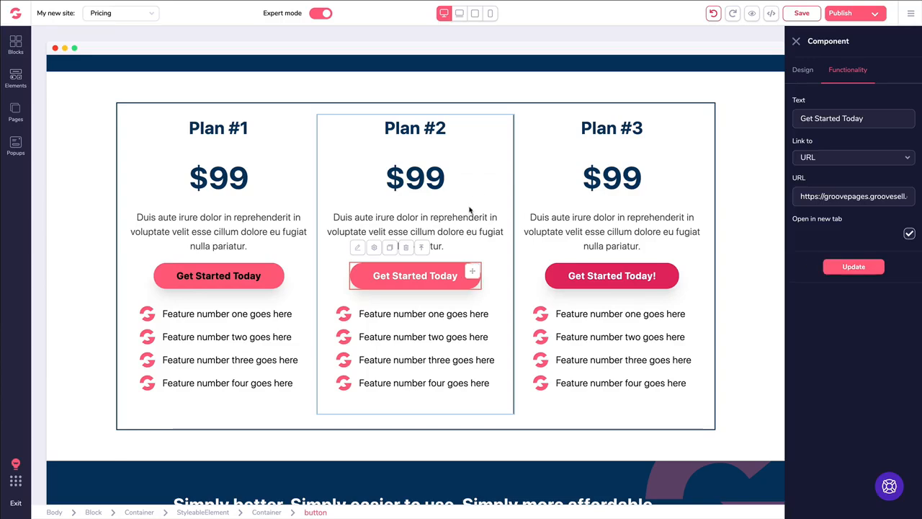
pyautogui.click(802, 13)
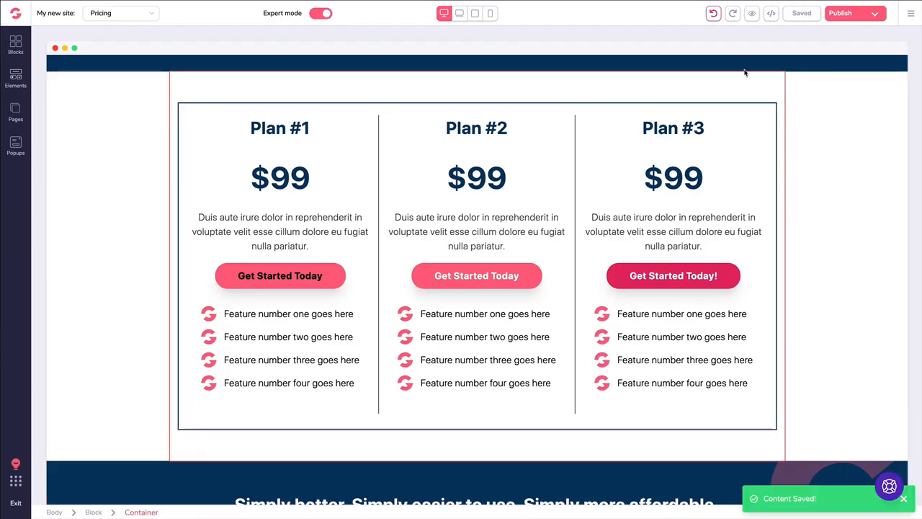
# Preview the Pricing page and test the "Get Started Today" button links of Plan #1 and Plan #2.
pyautogui.click(751, 14)
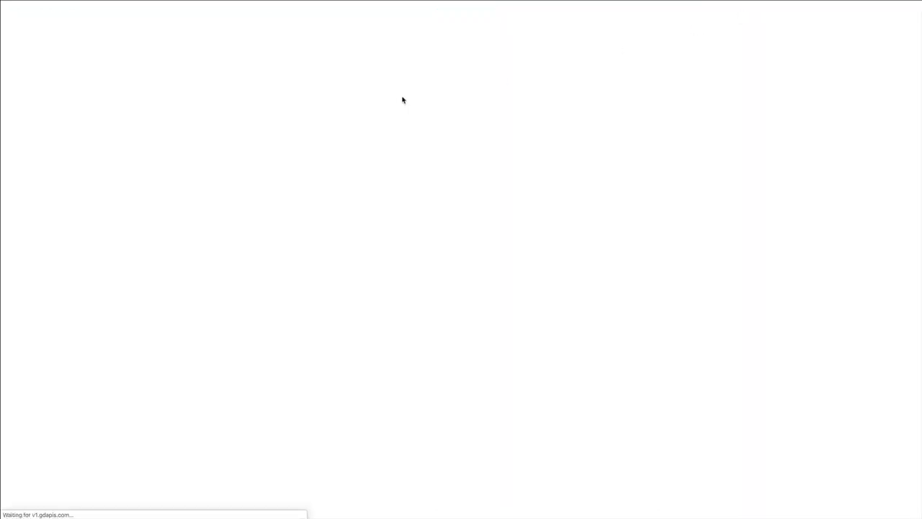
pyautogui.scroll(-10, 403, 109)
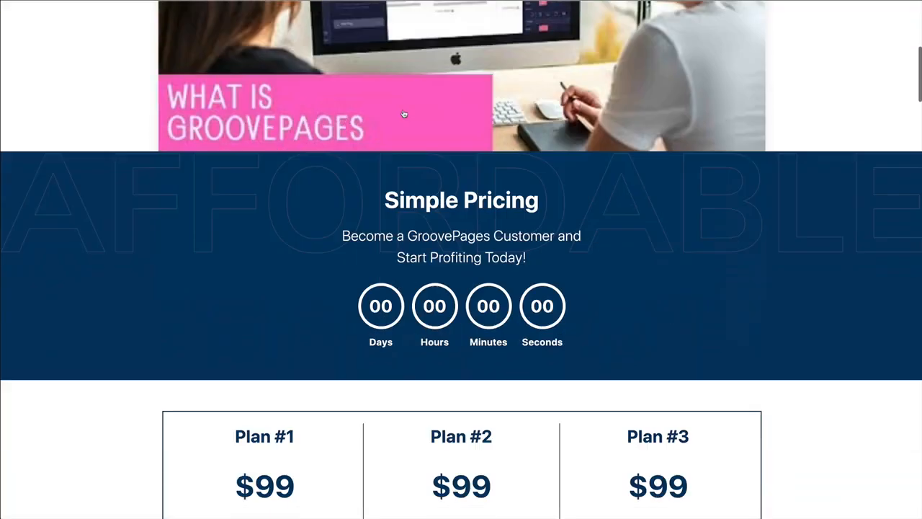
pyautogui.scroll(2, 405, 117)
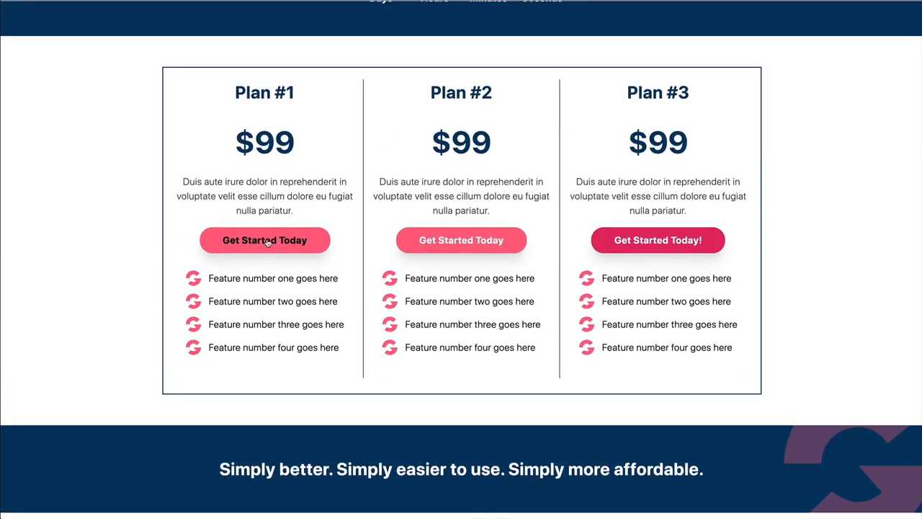
pyautogui.click(266, 243)
pyautogui.click(444, 146)
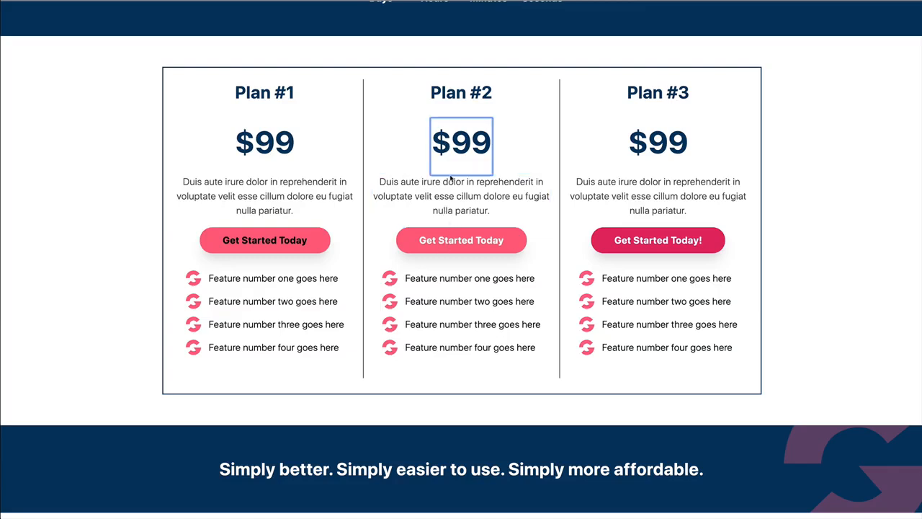
pyautogui.click(451, 240)
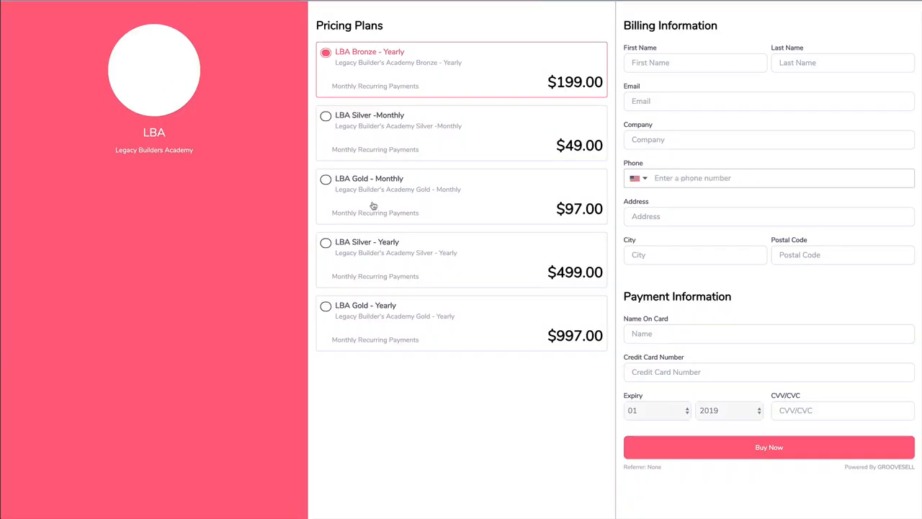
# Try selecting the different LBA Bronze, Silver and Gold pricing plans on the GrooveSell checkout page.
pyautogui.click(423, 135)
pyautogui.click(428, 202)
pyautogui.click(433, 283)
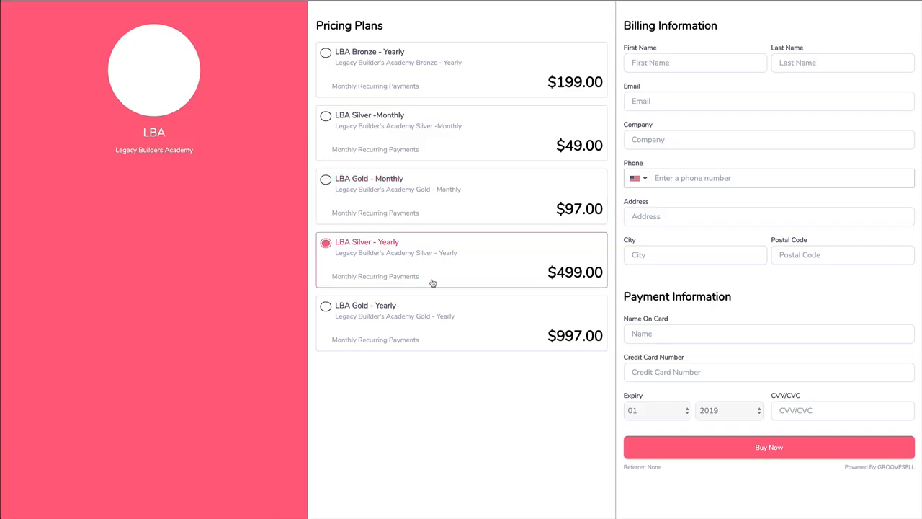
pyautogui.click(437, 319)
pyautogui.click(404, 82)
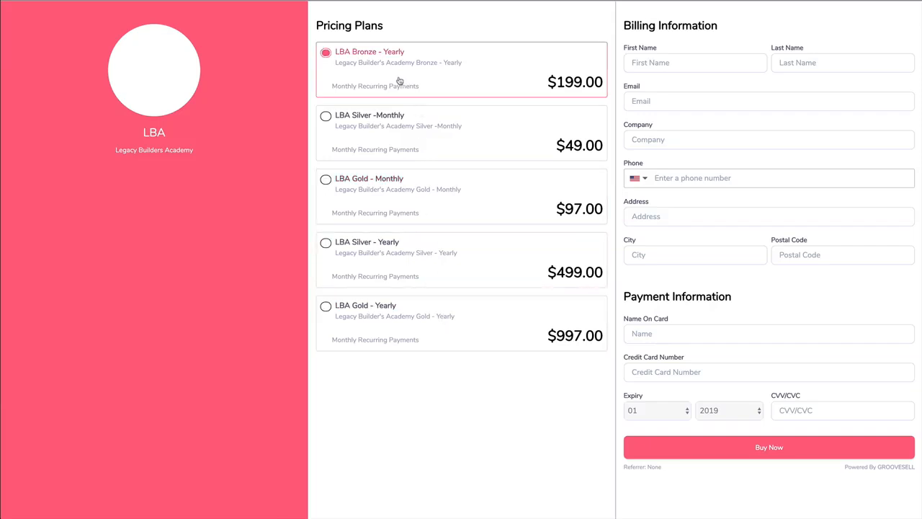
pyautogui.click(405, 209)
pyautogui.click(418, 255)
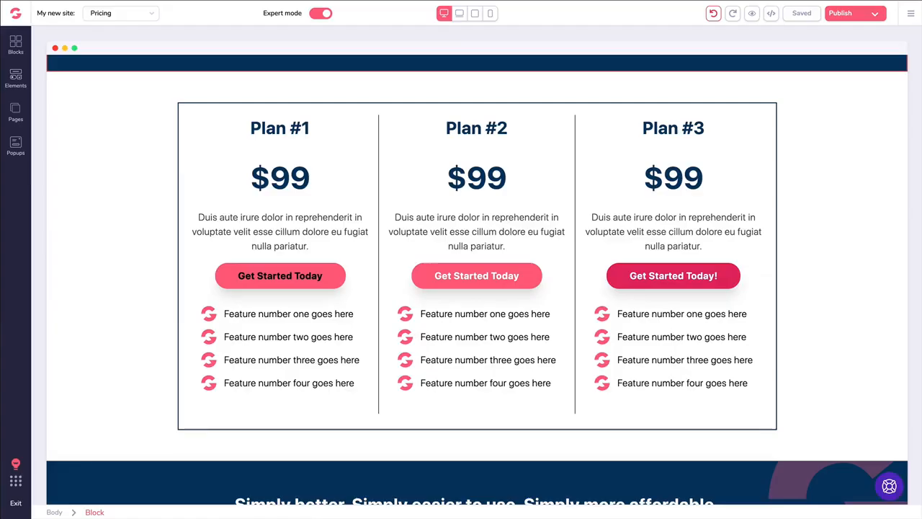
# Return to the page editor, open Plan #2's description for text editing and try the link option on its opening words.
pyautogui.doubleClick(409, 217)
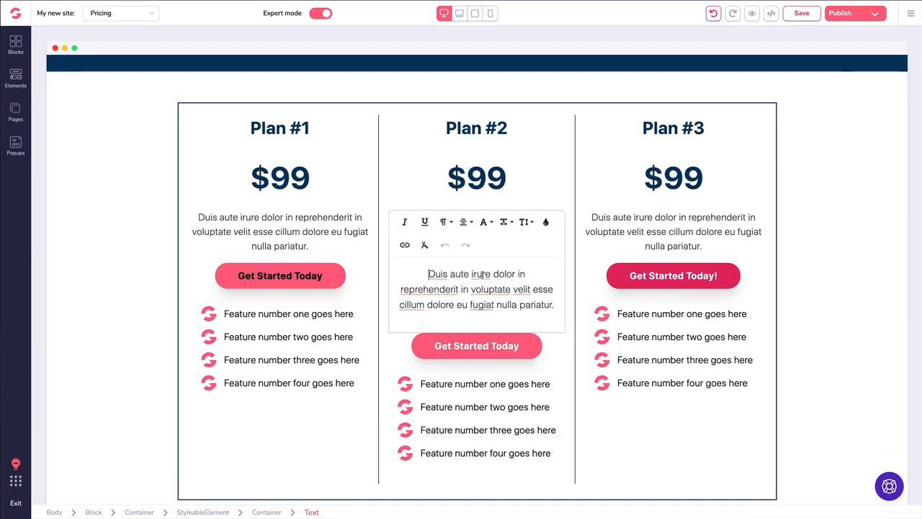
pyautogui.moveTo(490, 274); pyautogui.dragTo(444, 283)
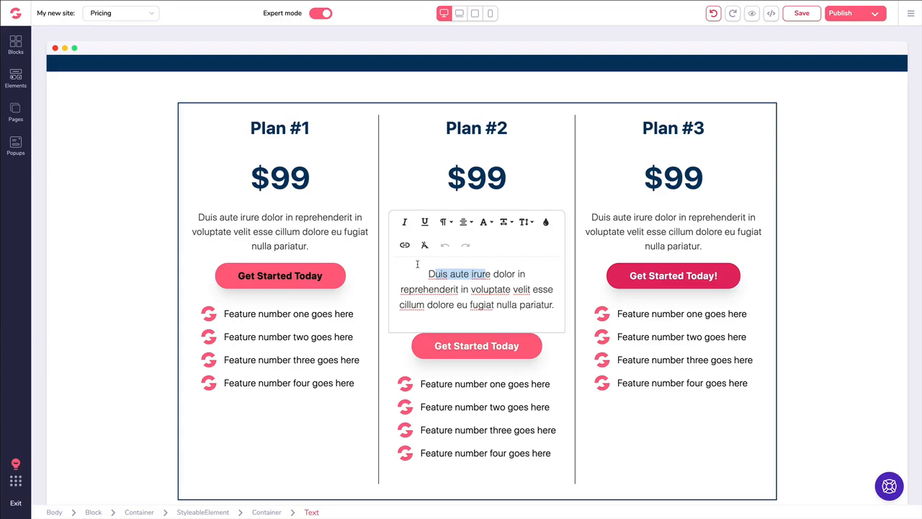
pyautogui.click(405, 245)
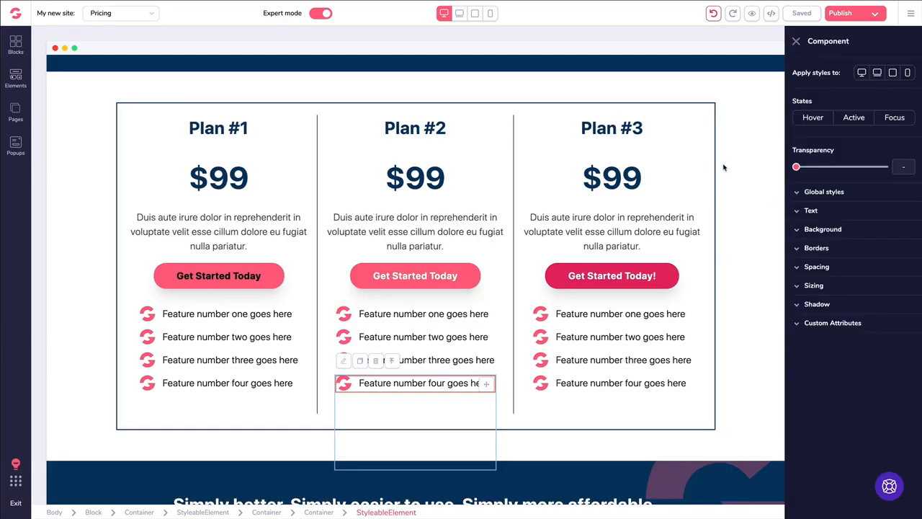
# Select the paragraph below "Headline Right Here" and Plan #3's "Get Started Today!" button to inspect their component settings.
pyautogui.scroll(20, 728, 167)
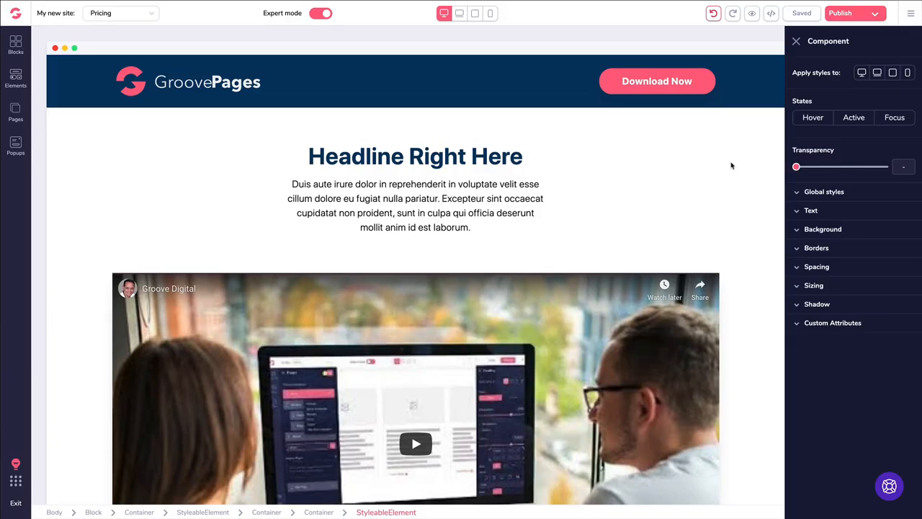
pyautogui.click(485, 187)
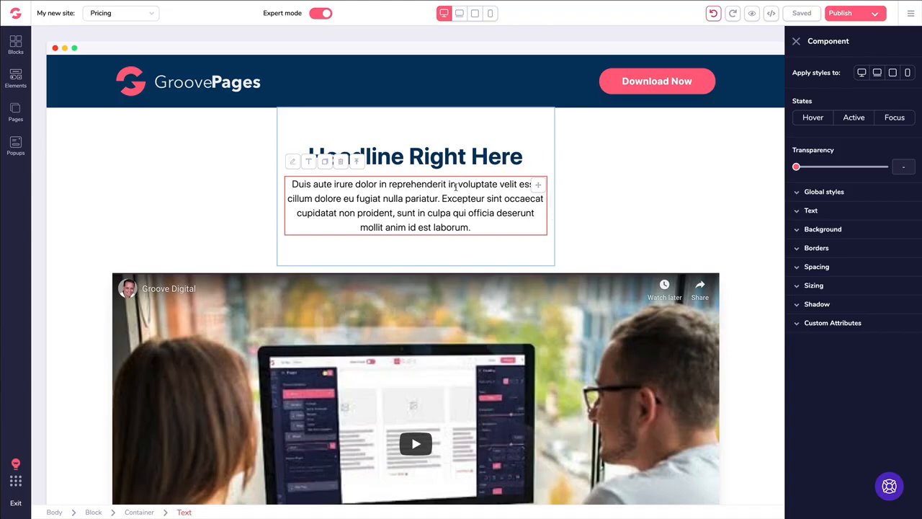
pyautogui.scroll(-15, 455, 188)
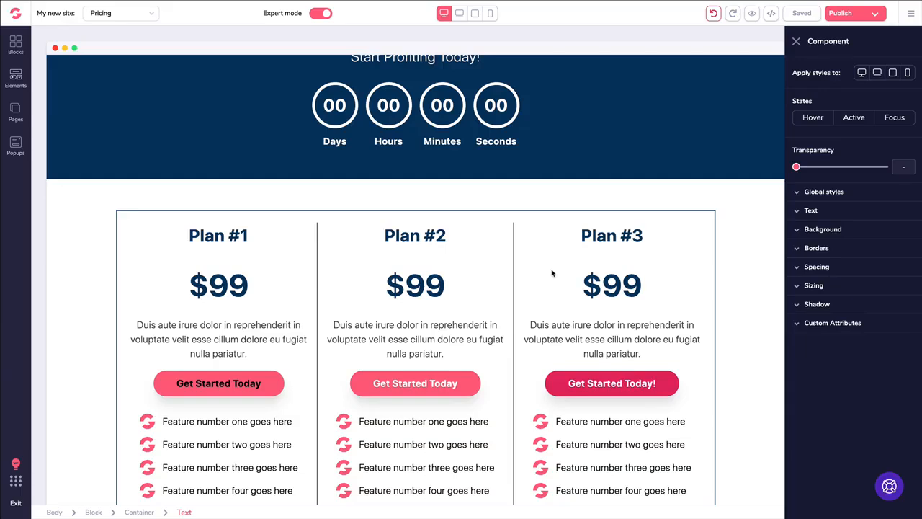
pyautogui.click(612, 384)
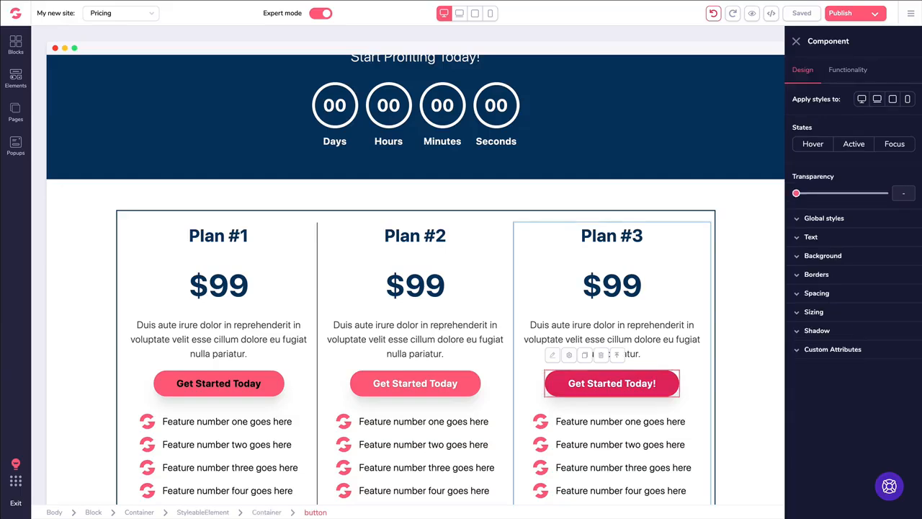
# Browse all blocks in the premium blocks library, close it and return to the Simple Pricing section.
pyautogui.click(15, 45)
pyautogui.click(108, 70)
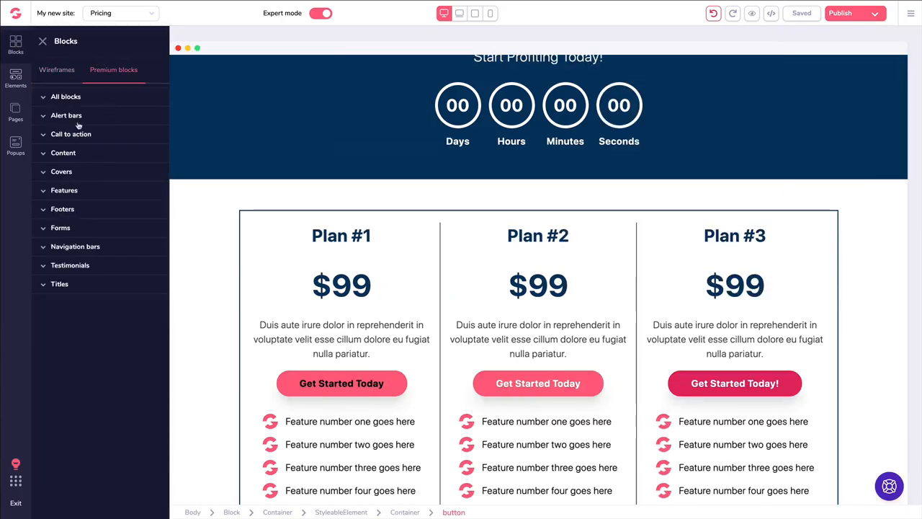
pyautogui.click(79, 99)
pyautogui.scroll(-10, 108, 158)
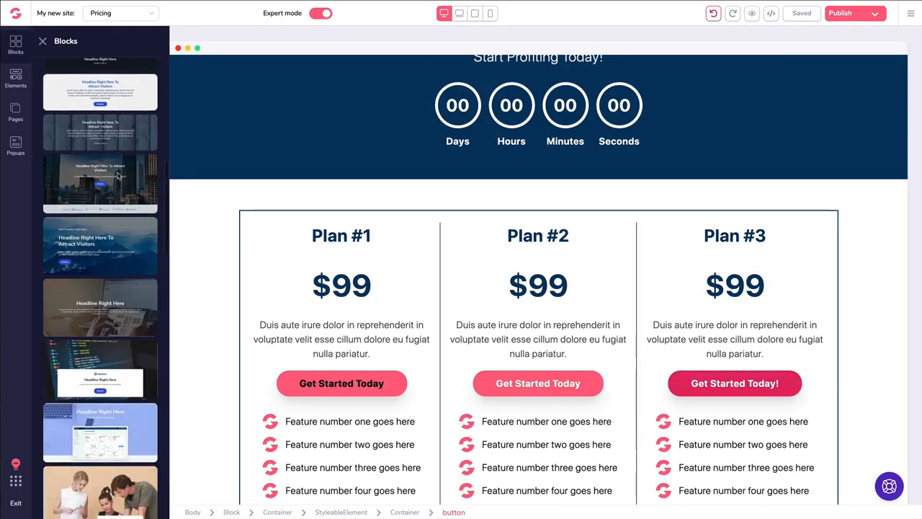
pyautogui.scroll(10, 115, 173)
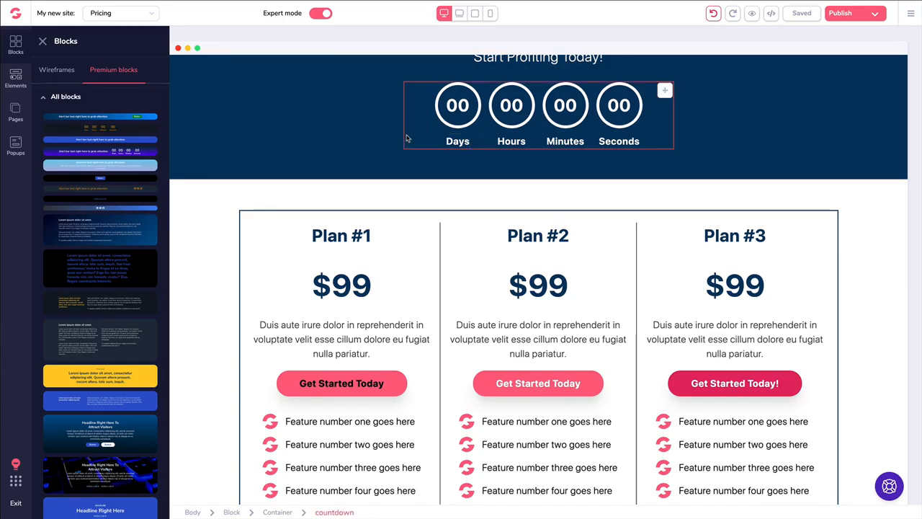
pyautogui.click(43, 43)
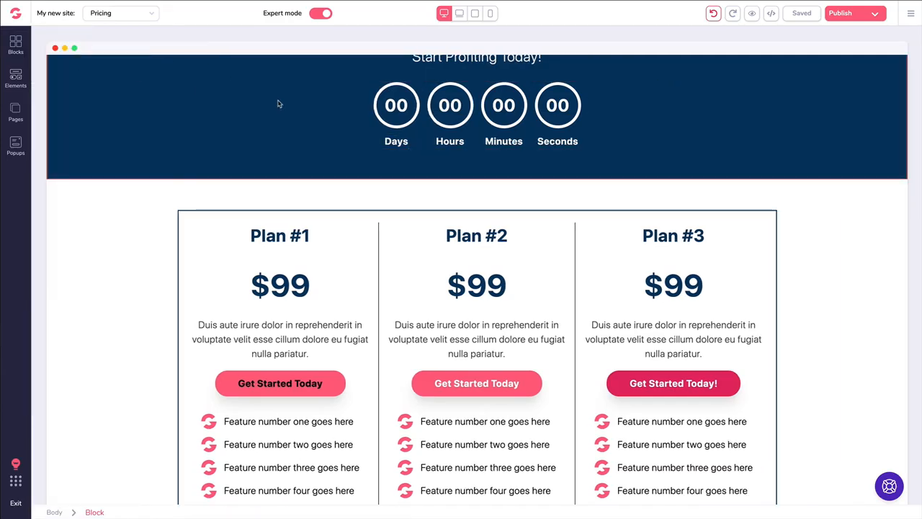
pyautogui.scroll(4, 278, 104)
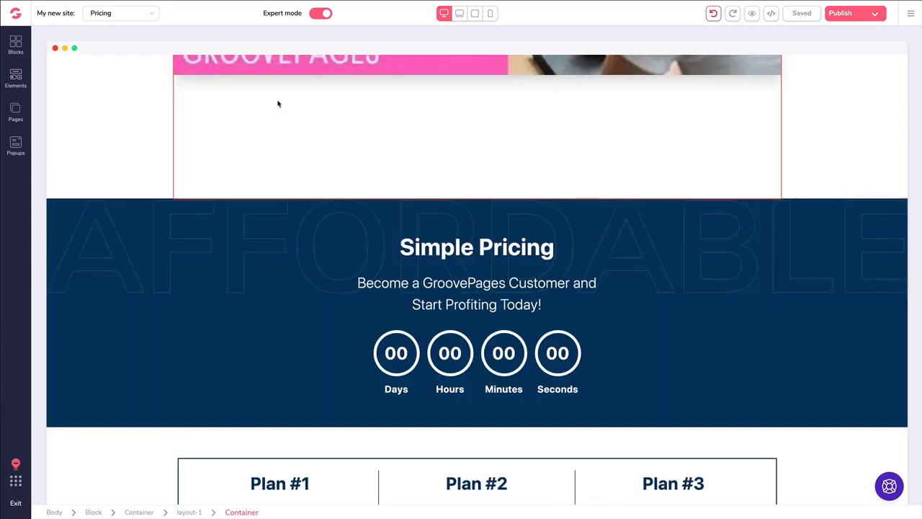